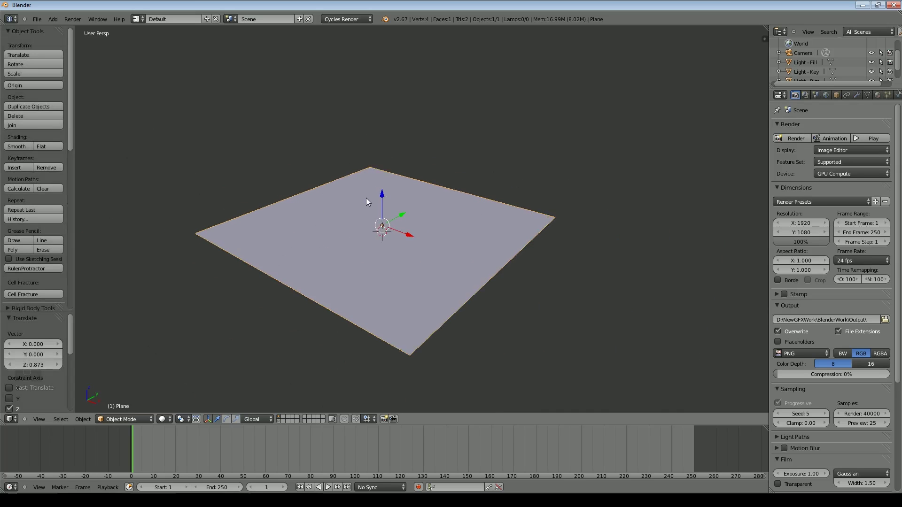
Subdivide the plane's mesh with 10 cuts.
{"action": "key", "text": "Tab"}
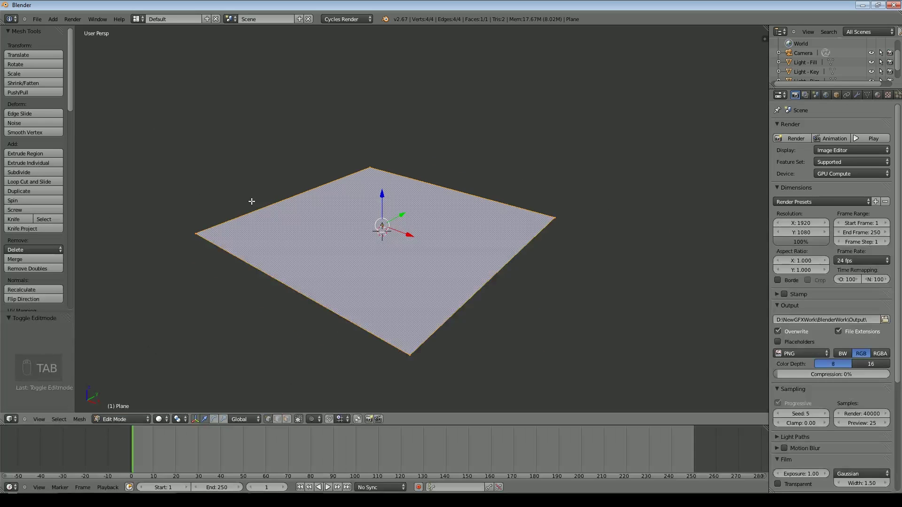
{"action": "key", "text": "w"}
{"action": "left_click", "coordinate": [310, 217]}
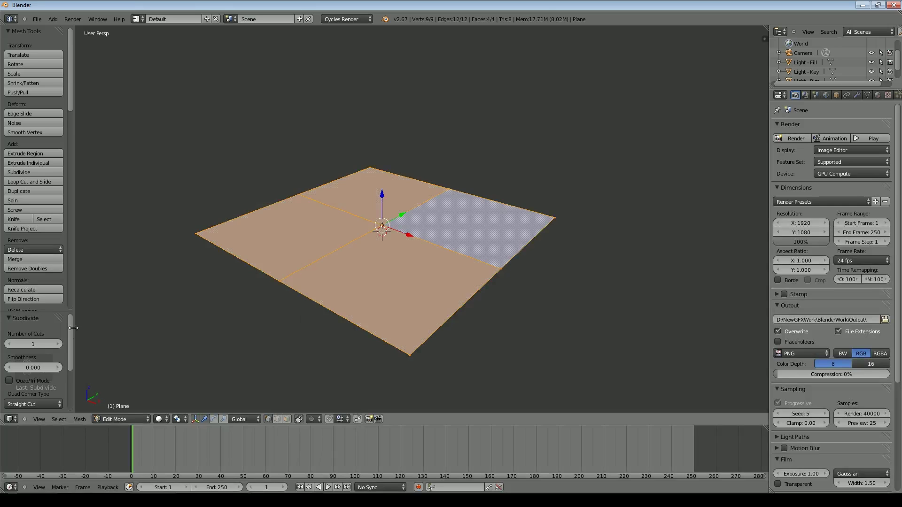
{"action": "left_click", "coordinate": [41, 342]}
{"action": "type", "text": "10"}
{"action": "key", "text": "Return"}
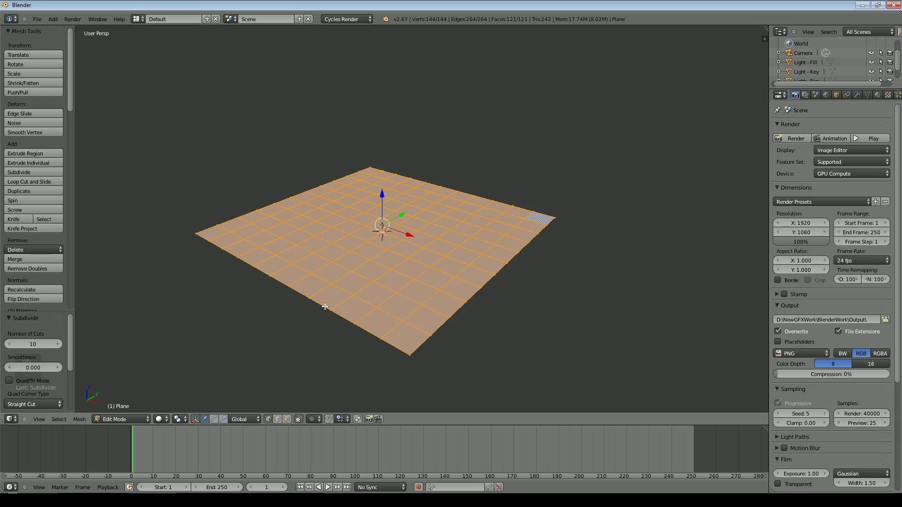
Subdivide the mesh again with one cut and a fractal value of about 2.19 to roughen the surface.
{"action": "key", "text": "w"}
{"action": "left_click", "coordinate": [312, 279]}
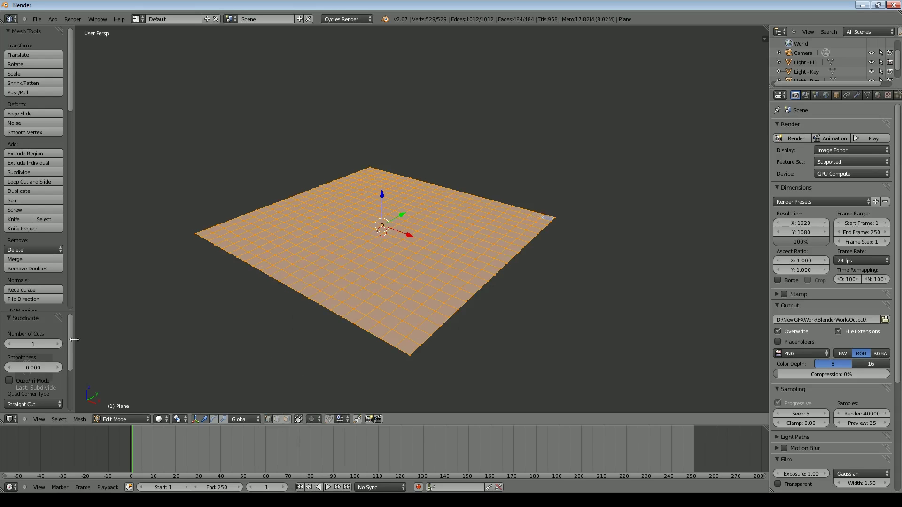
{"action": "left_click_drag", "start_coordinate": [70, 348], "coordinate": [73, 389]}
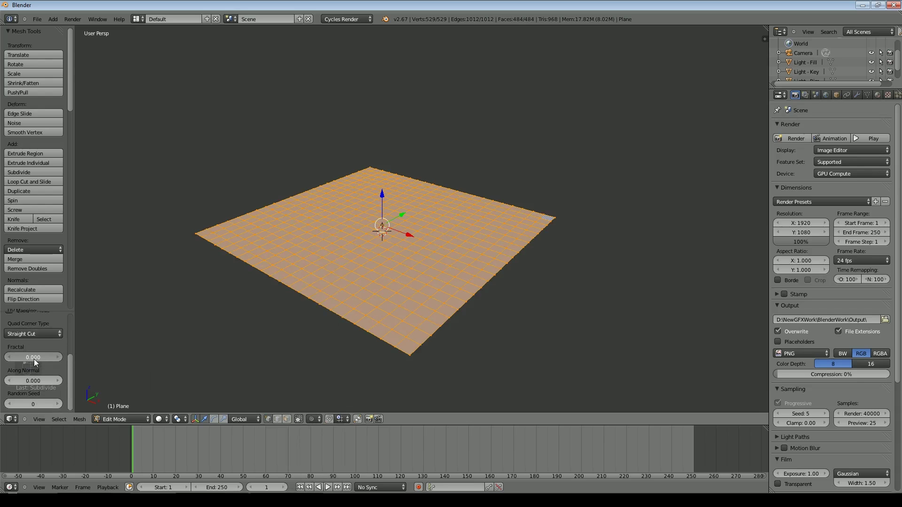
{"action": "left_click_drag", "start_coordinate": [41, 359], "coordinate": [51, 358]}
{"action": "middle_click_drag", "start_coordinate": [298, 302], "coordinate": [292, 243]}
{"action": "scroll", "coordinate": [320, 291], "scroll_direction": "up", "scroll_amount": 3}
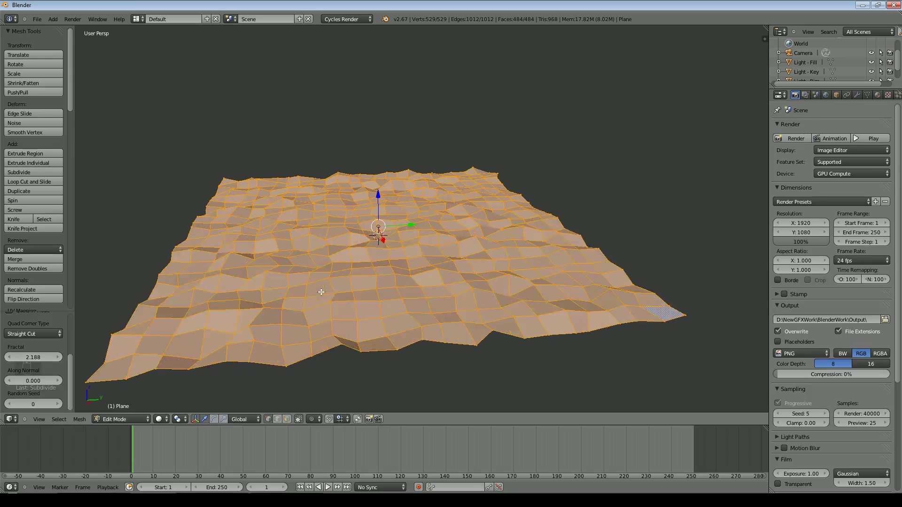
{"action": "middle_click_drag", "start_coordinate": [243, 279], "coordinate": [360, 307]}
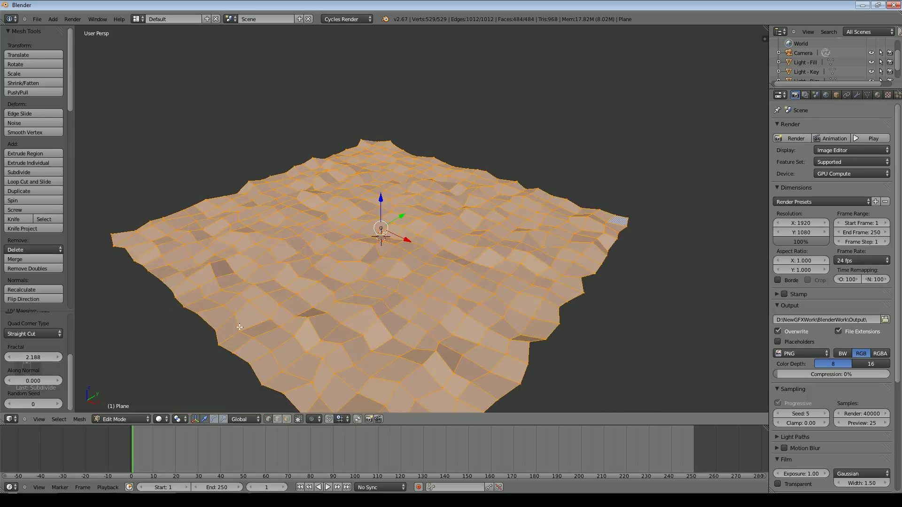
Increase the subdivision's fractal value further so the terrain becomes more jagged.
{"action": "mouse_move", "coordinate": [29, 357]}
{"action": "left_mouse_down"}
{"action": "mouse_move", "coordinate": [58, 359]}
{"action": "mouse_move", "coordinate": [43, 359]}
{"action": "left_mouse_up"}
{"action": "mouse_move", "coordinate": [220, 277]}
{"action": "middle_mouse_down"}
{"action": "mouse_move", "coordinate": [245, 275]}
{"action": "mouse_move", "coordinate": [242, 291]}
{"action": "mouse_move", "coordinate": [228, 269]}
{"action": "middle_mouse_up"}
{"action": "middle_click_drag", "start_coordinate": [363, 293], "coordinate": [393, 278]}
{"action": "key", "text": "Tab"}
{"action": "key", "text": "Tab"}
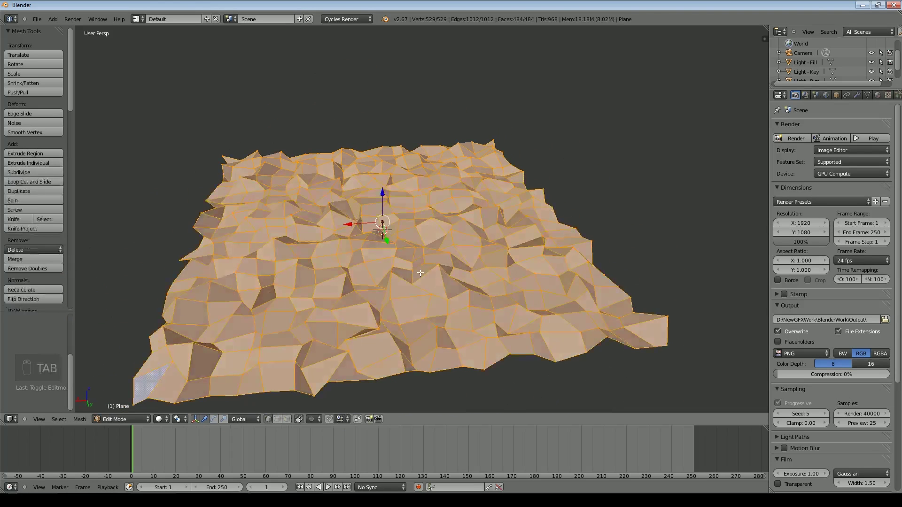
Lower the terrain's middle edge loop about 2.6 units along Z using smooth proportional editing with a size of about 8.95.
{"action": "right_click", "coordinate": [394, 259], "text": "alt"}
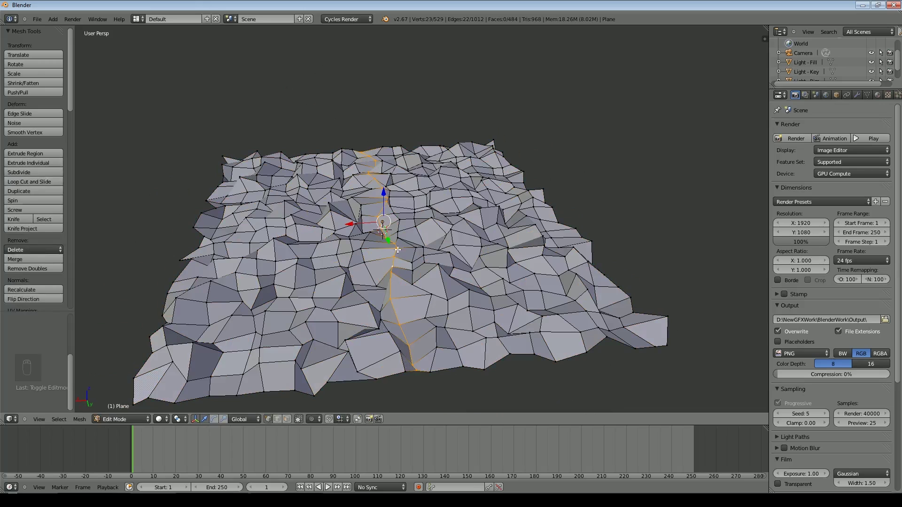
{"action": "key", "text": "o"}
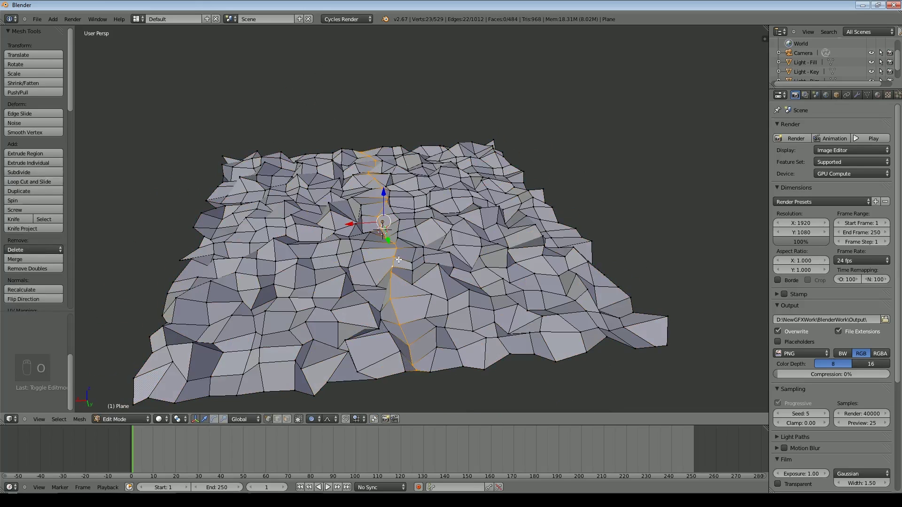
{"action": "key", "text": "g"}
{"action": "key", "text": "z"}
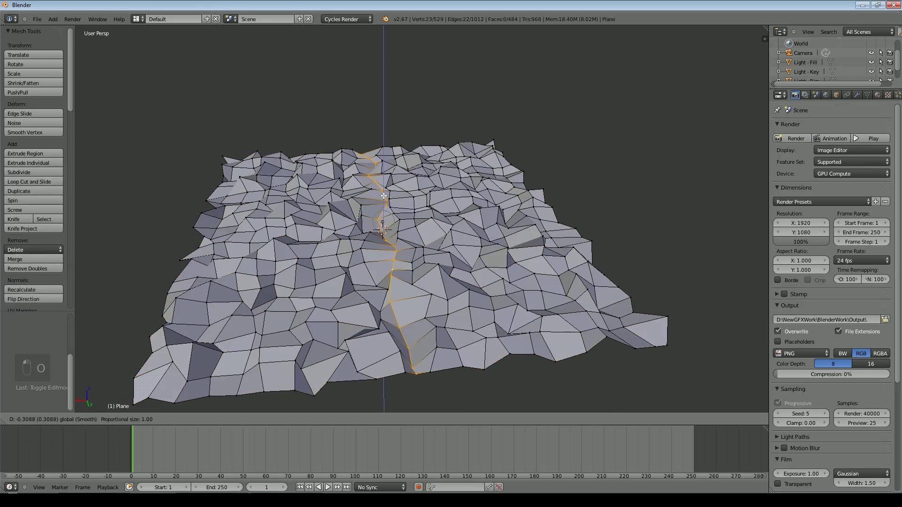
{"action": "scroll", "coordinate": [383, 206], "scroll_direction": "down", "scroll_amount": 11}
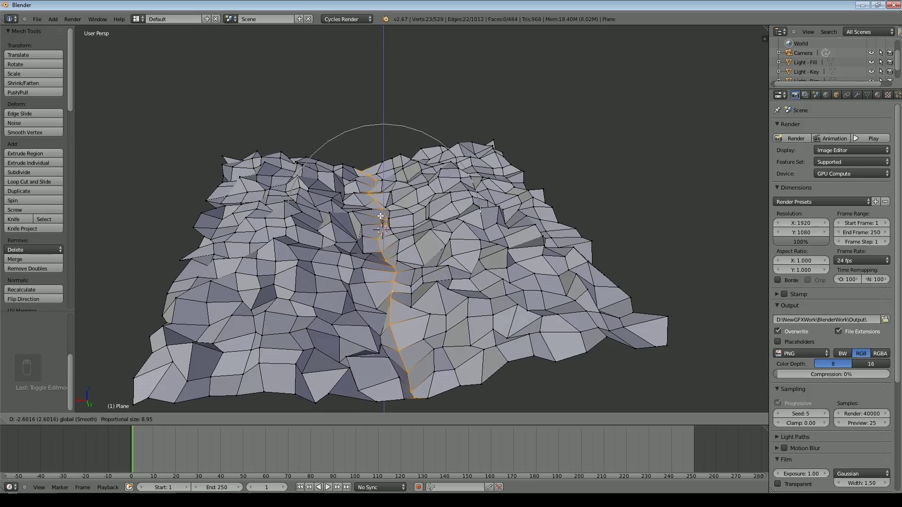
{"action": "left_click", "coordinate": [380, 217]}
{"action": "middle_click_drag", "start_coordinate": [380, 218], "coordinate": [436, 181]}
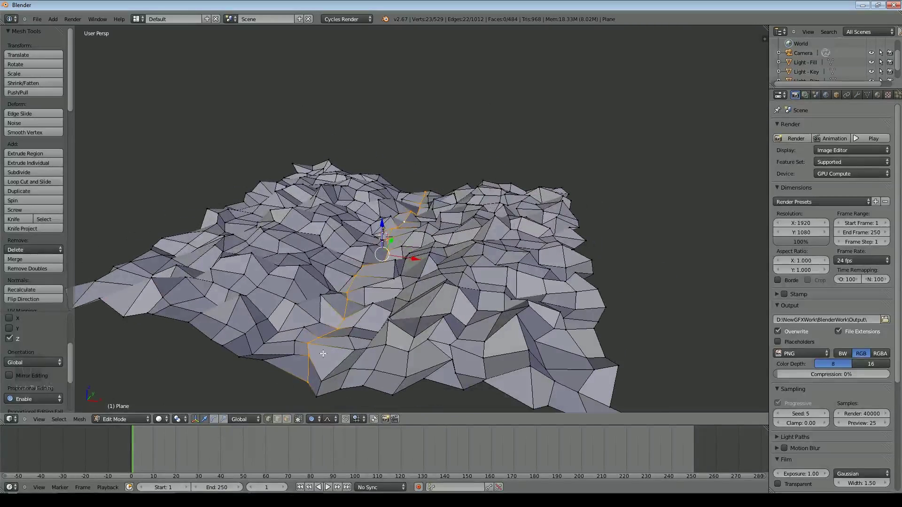
Shift a vertex near the valley's far end slightly and raise one on the right-hand hillside about 1.5 units along Z.
{"action": "middle_click_drag", "start_coordinate": [370, 293], "coordinate": [418, 208]}
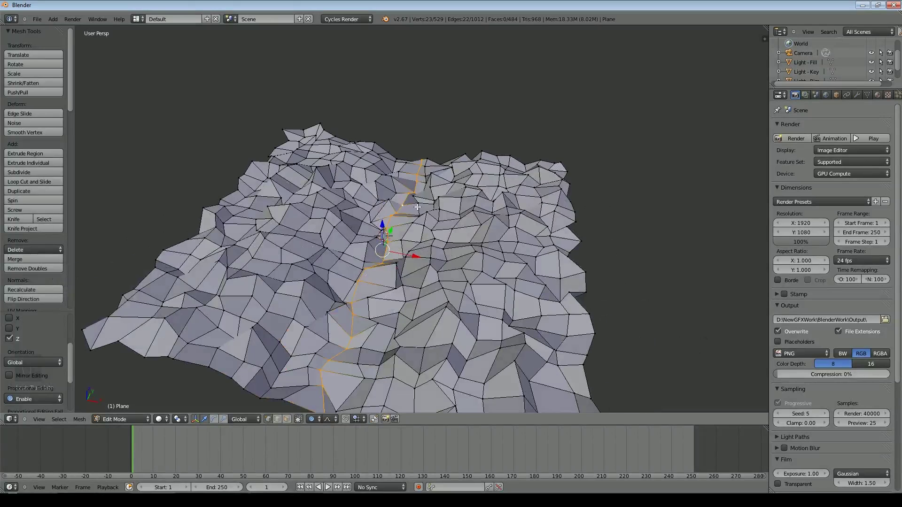
{"action": "right_click", "coordinate": [408, 194]}
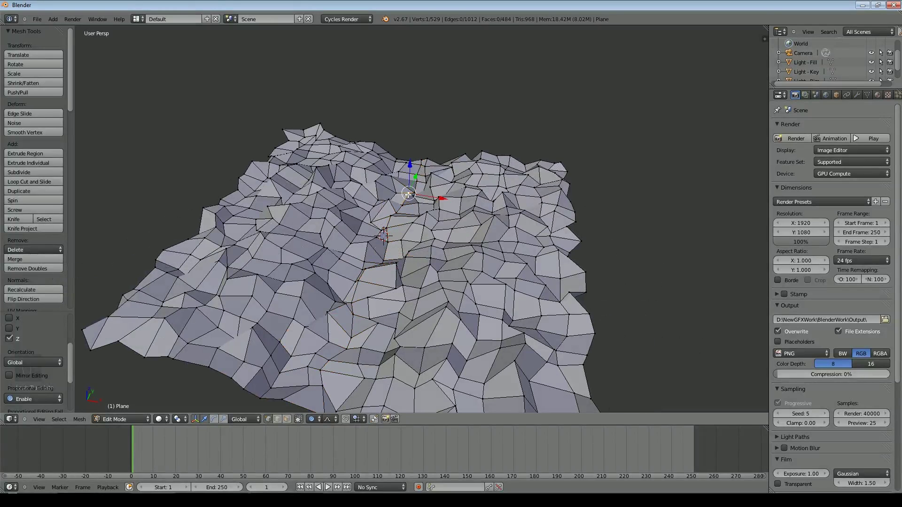
{"action": "key", "text": "g"}
{"action": "left_click", "coordinate": [425, 173]}
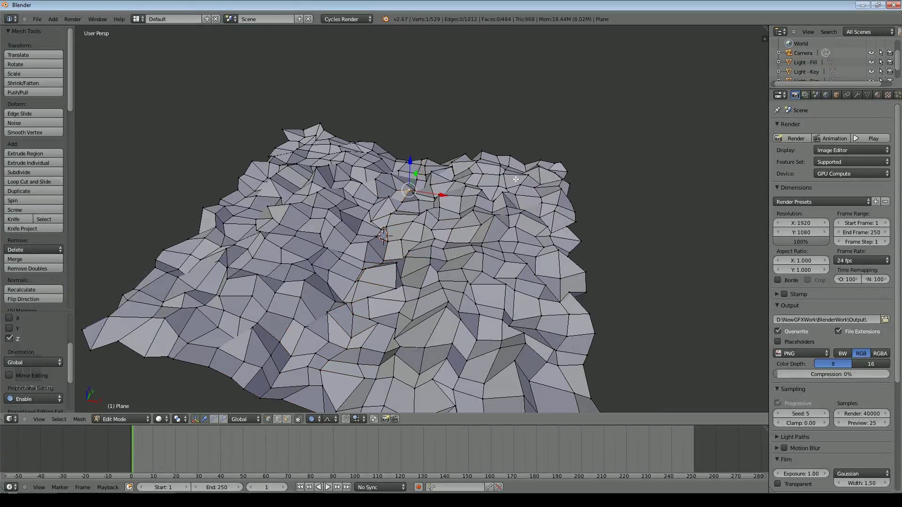
{"action": "right_click", "coordinate": [505, 192]}
{"action": "key", "text": "g"}
{"action": "key", "text": "z"}
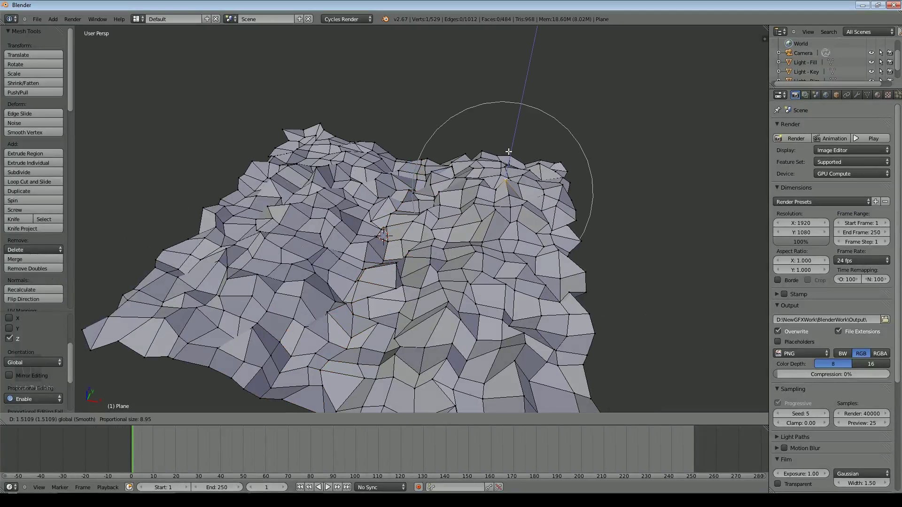
{"action": "left_click", "coordinate": [505, 149]}
Raise a vertex near the terrain's left edge along Z with proportional editing to form a hill.
{"action": "right_click", "coordinate": [222, 246]}
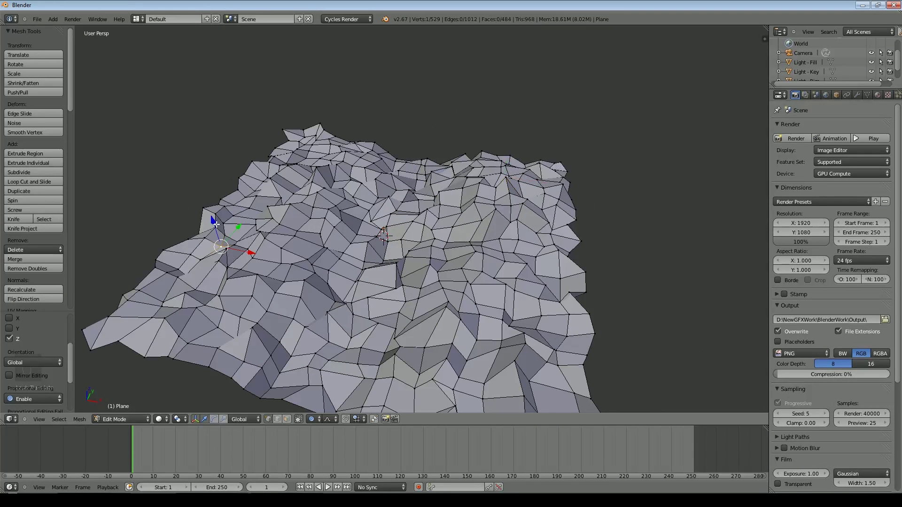
{"action": "key", "text": "g"}
{"action": "key", "text": "z"}
{"action": "left_click", "coordinate": [291, 194]}
{"action": "middle_click_drag", "start_coordinate": [366, 261], "coordinate": [383, 214]}
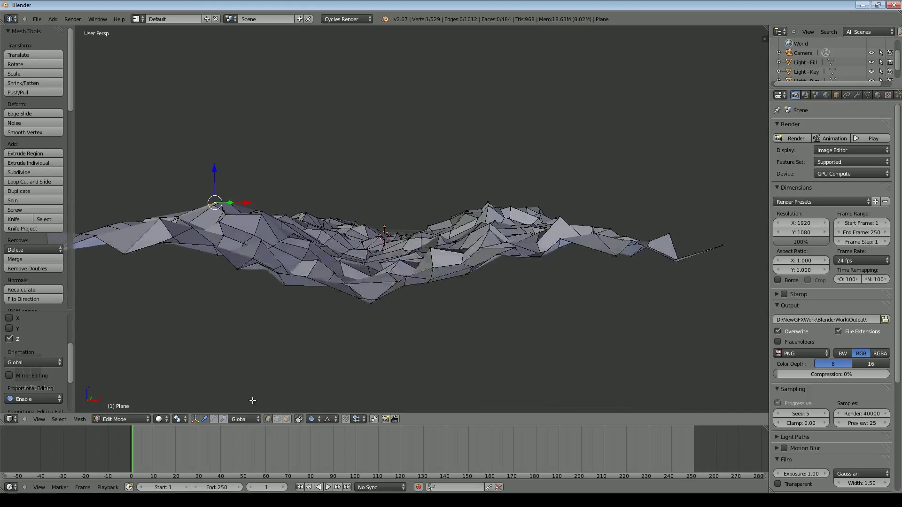
{"action": "middle_click_drag", "start_coordinate": [390, 252], "coordinate": [386, 278]}
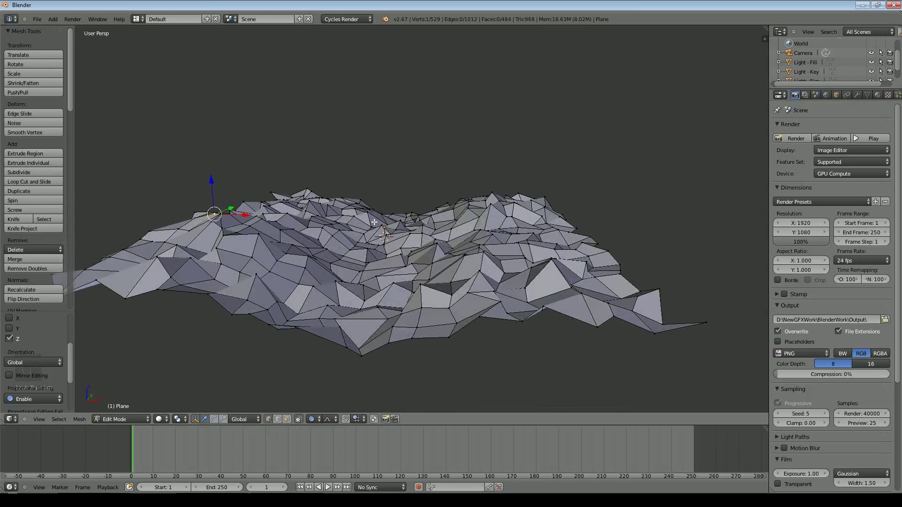
Lower a vertex on the far left hill about 0.94 units along Z and raise one on the near right slope.
{"action": "right_click", "coordinate": [272, 189]}
{"action": "key", "text": "g"}
{"action": "key", "text": "z"}
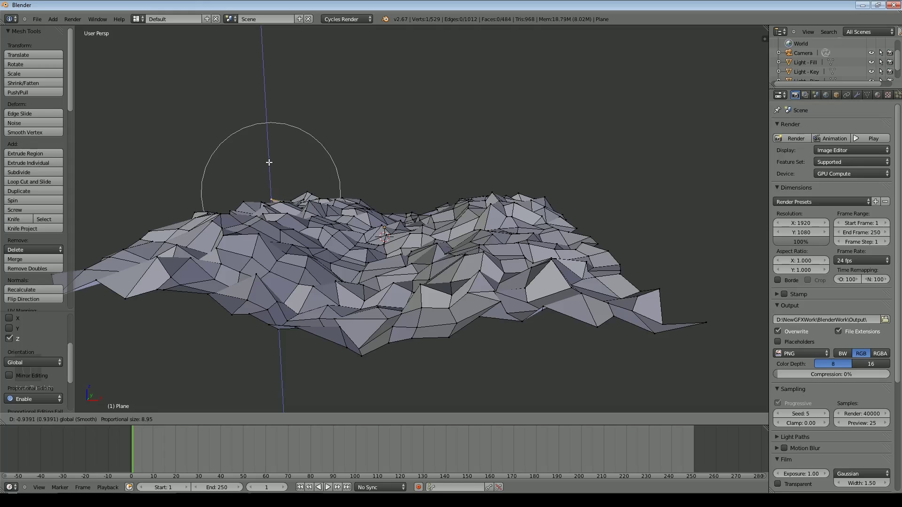
{"action": "left_click", "coordinate": [269, 162]}
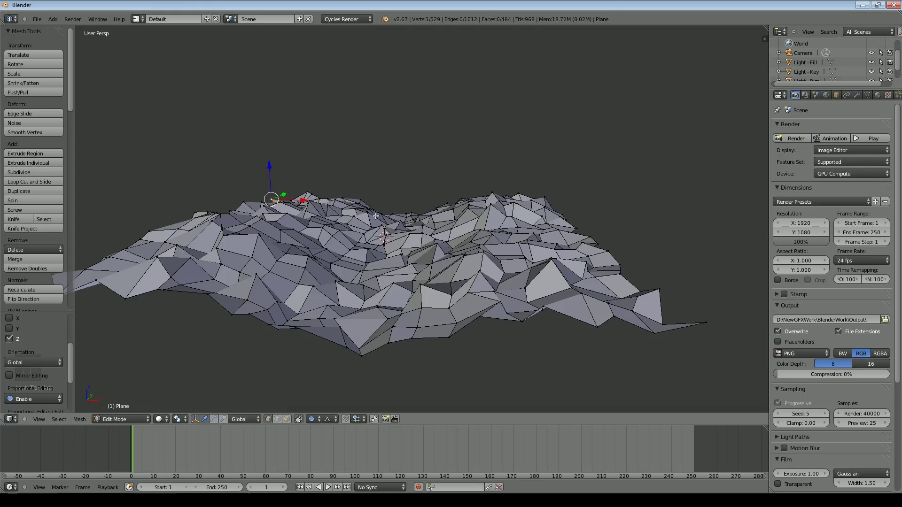
{"action": "right_click", "coordinate": [480, 276]}
{"action": "key", "text": "g"}
{"action": "key", "text": "z"}
{"action": "left_click", "coordinate": [279, 322]}
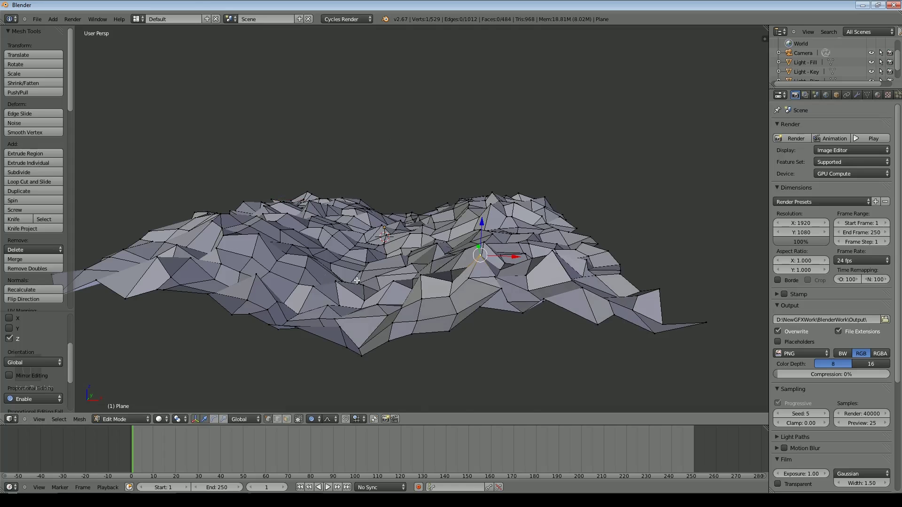
Return to Object Mode and apply smooth shading to the terrain.
{"action": "key", "text": "Tab"}
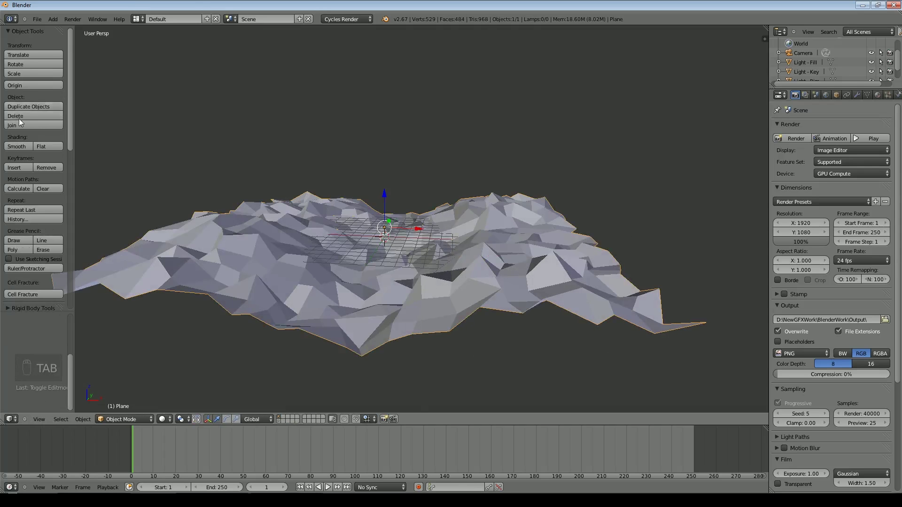
{"action": "left_click", "coordinate": [16, 146]}
{"action": "middle_click_drag", "start_coordinate": [447, 189], "coordinate": [519, 175]}
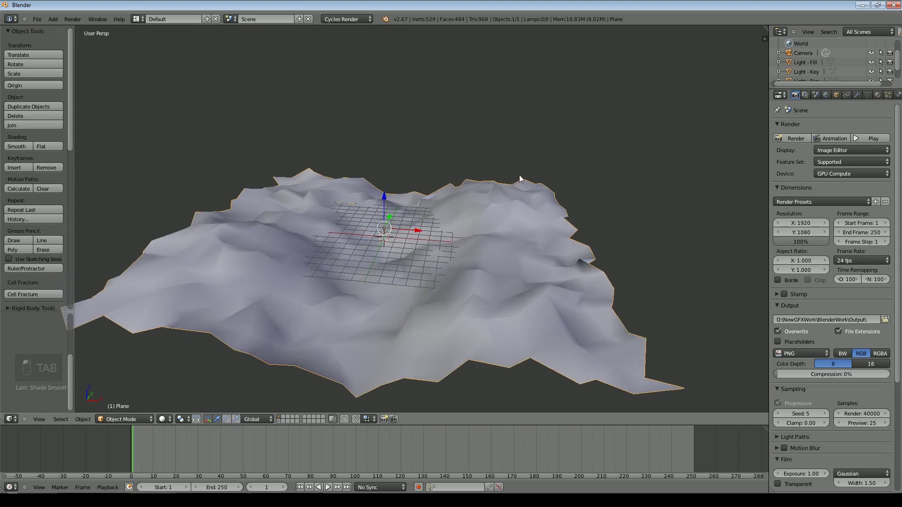
Add a Subdivision Surface modifier to the terrain plane.
{"action": "left_click", "coordinate": [857, 94]}
{"action": "left_click", "coordinate": [806, 126]}
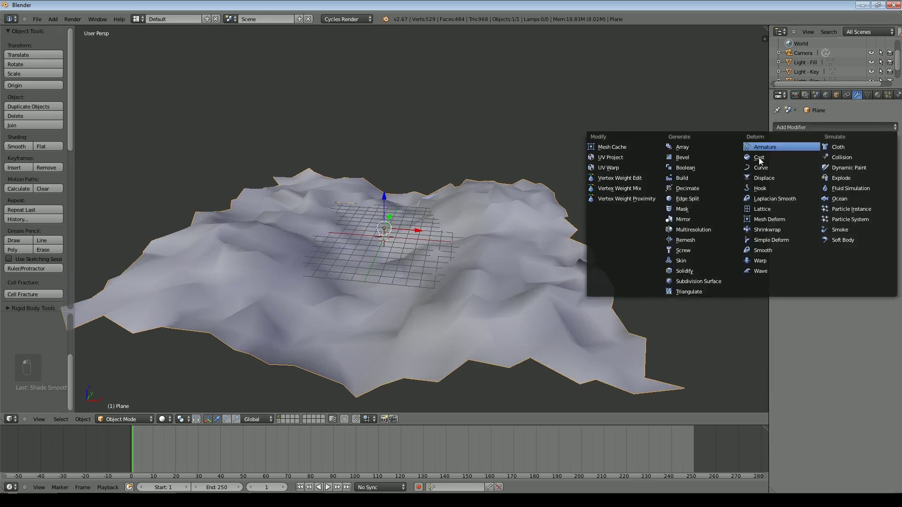
{"action": "left_click", "coordinate": [696, 282]}
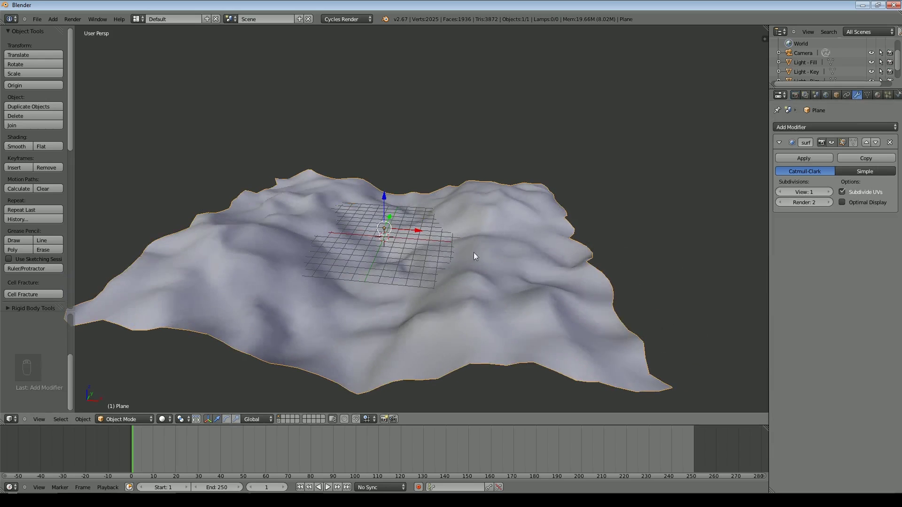
{"action": "scroll", "coordinate": [417, 311], "scroll_direction": "up", "scroll_amount": 2}
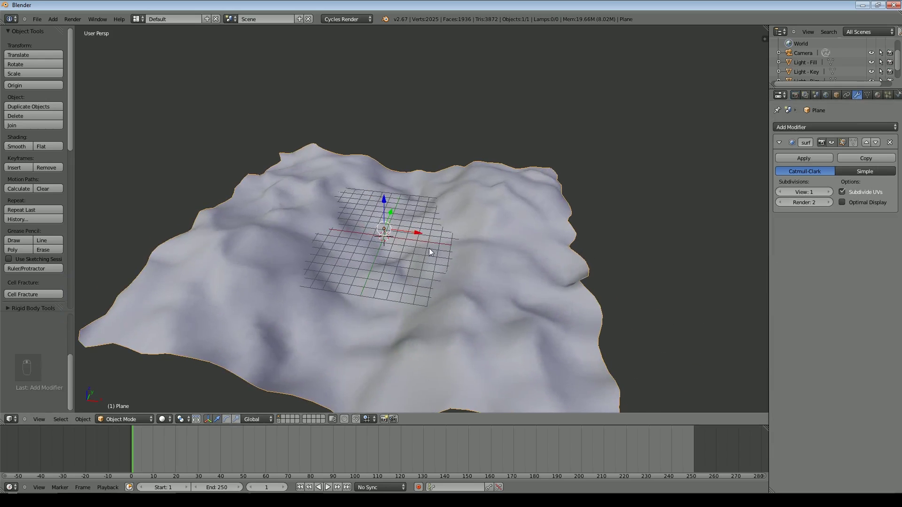
Hide the viewport's grid floor.
{"action": "key", "text": "n"}
{"action": "scroll", "coordinate": [703, 330], "scroll_direction": "down", "scroll_amount": 5}
{"action": "scroll", "coordinate": [705, 332], "scroll_direction": "down", "scroll_amount": 5}
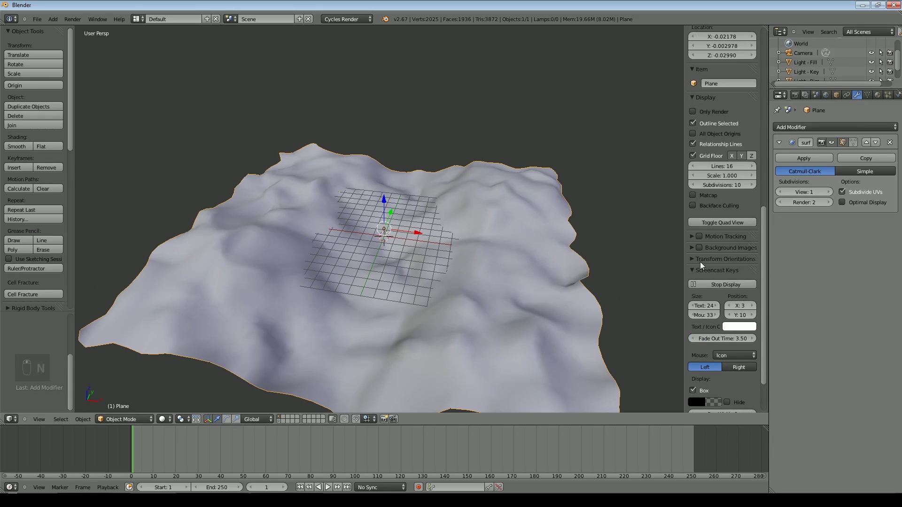
{"action": "left_click", "coordinate": [692, 156]}
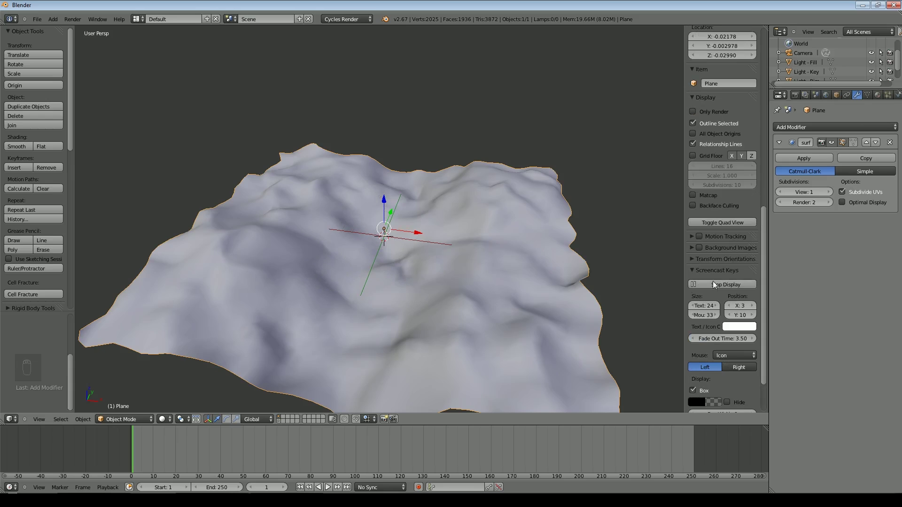
{"action": "key", "text": "n"}
{"action": "mouse_move", "coordinate": [620, 289]}
{"action": "middle_mouse_down"}
{"action": "mouse_move", "coordinate": [624, 265]}
{"action": "mouse_move", "coordinate": [603, 291]}
{"action": "middle_mouse_up"}
{"action": "middle_click_drag", "start_coordinate": [366, 305], "coordinate": [416, 364]}
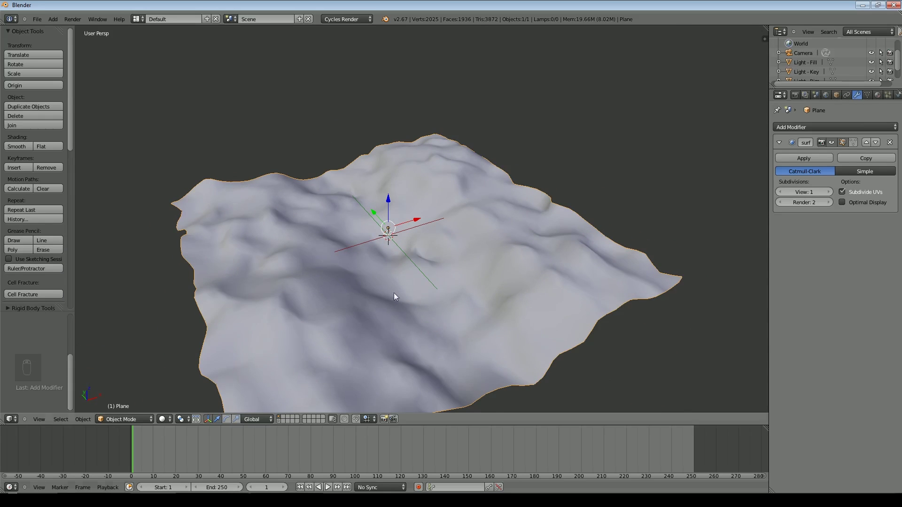
{"action": "middle_click_drag", "start_coordinate": [452, 334], "coordinate": [435, 335]}
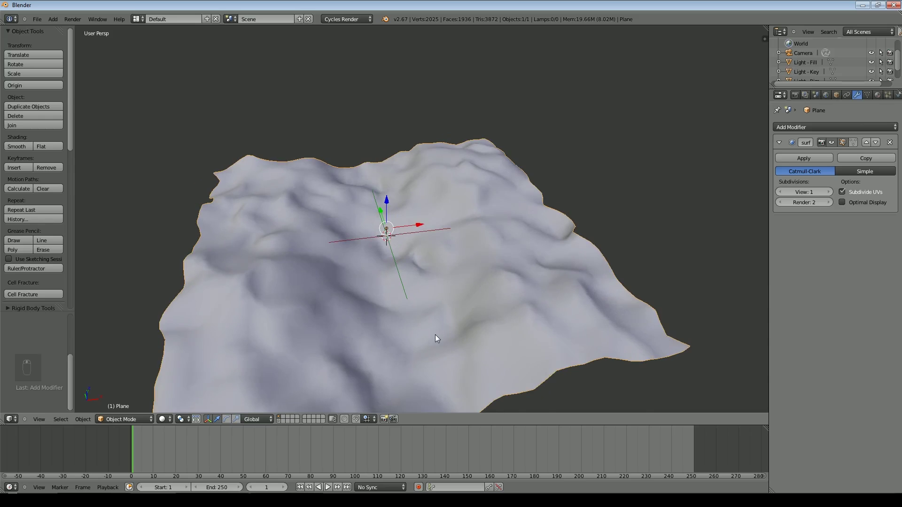
Project the whole terrain mesh's UVs from the top view using Project from View (Bounds) and return to Object Mode.
{"action": "key", "text": "KP_7"}
{"action": "key", "text": "Tab"}
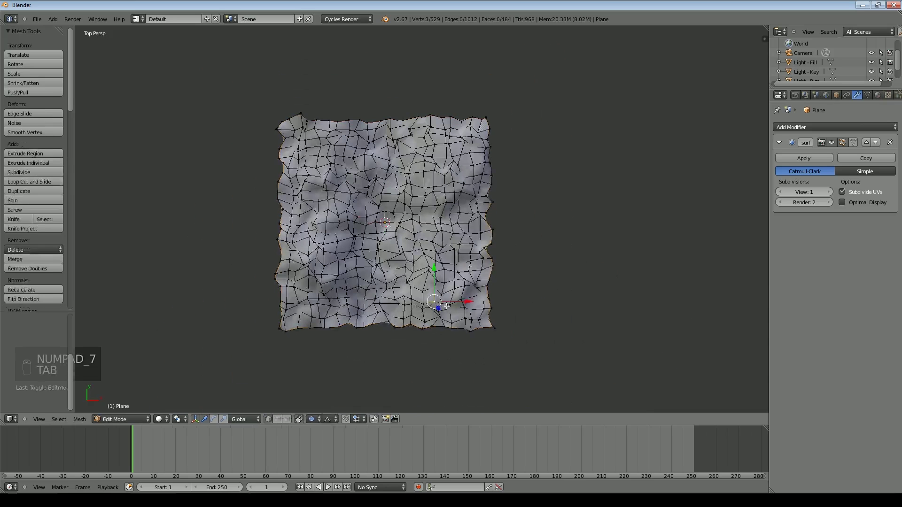
{"action": "key", "text": "a"}
{"action": "key", "text": "a"}
{"action": "key", "text": "a"}
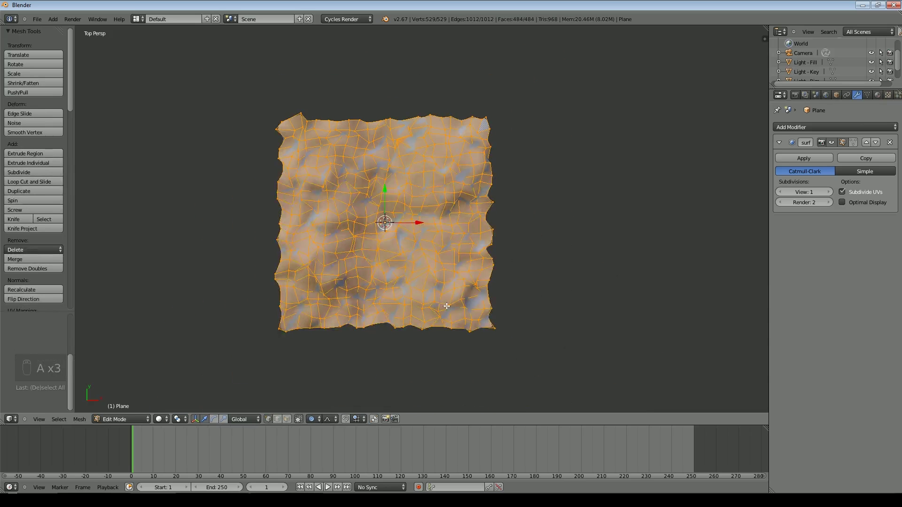
{"action": "left_click", "coordinate": [78, 419]}
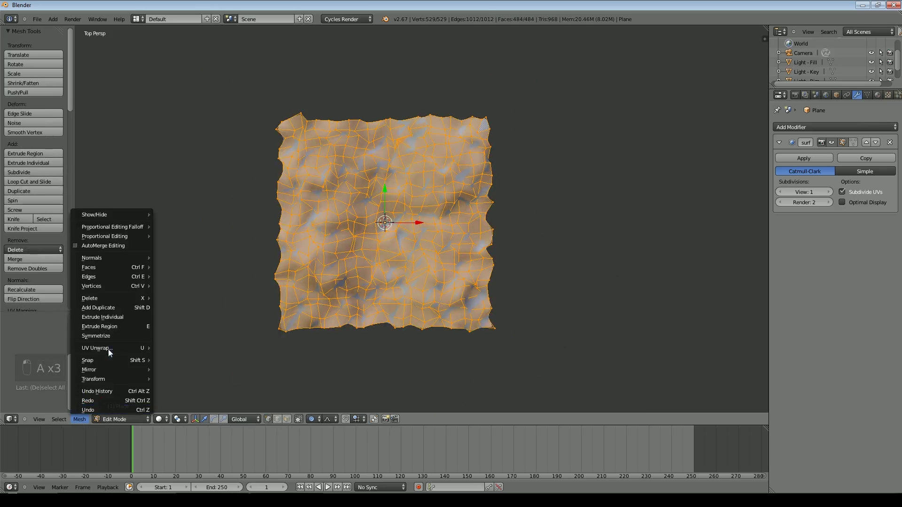
{"action": "mouse_move", "coordinate": [109, 348]}
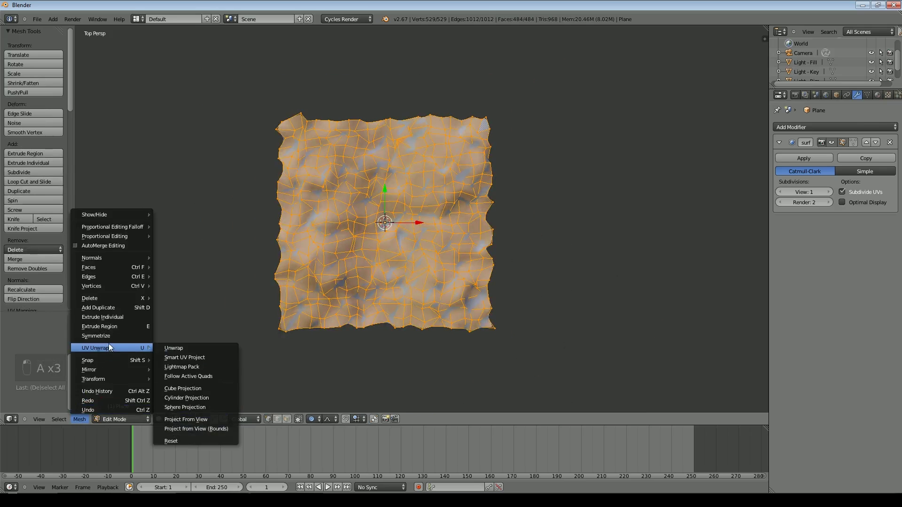
{"action": "left_click", "coordinate": [212, 428]}
{"action": "scroll", "coordinate": [547, 263], "scroll_direction": "up", "scroll_amount": 4}
{"action": "middle_click_drag", "start_coordinate": [599, 371], "coordinate": [586, 308]}
{"action": "key", "text": "Tab"}
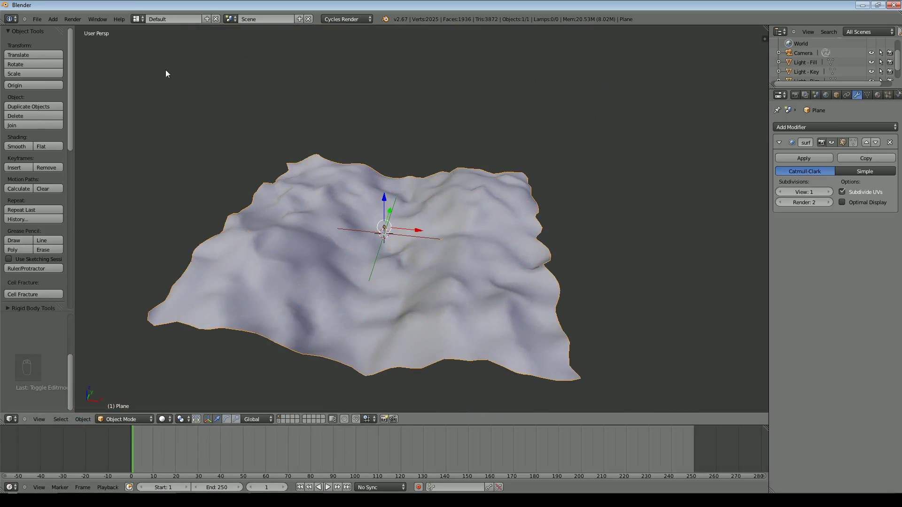
Create a new material for the terrain and assign an Image Texture to its Diffuse BSDF color.
{"action": "left_click", "coordinate": [877, 95]}
{"action": "left_click", "coordinate": [820, 159]}
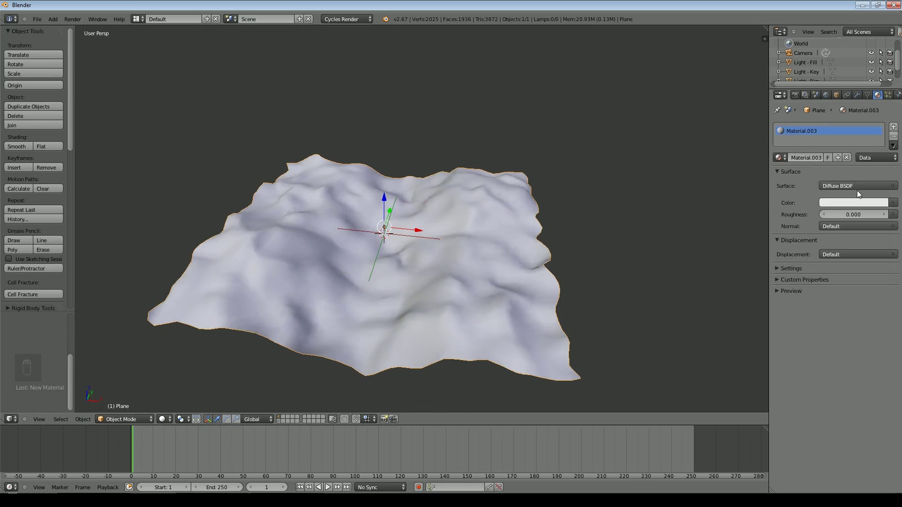
{"action": "left_click", "coordinate": [893, 204]}
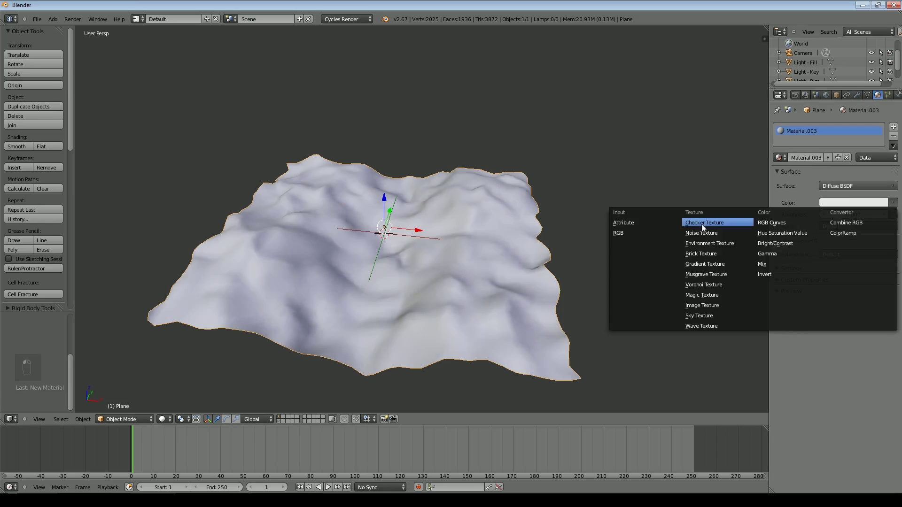
{"action": "left_click", "coordinate": [708, 304]}
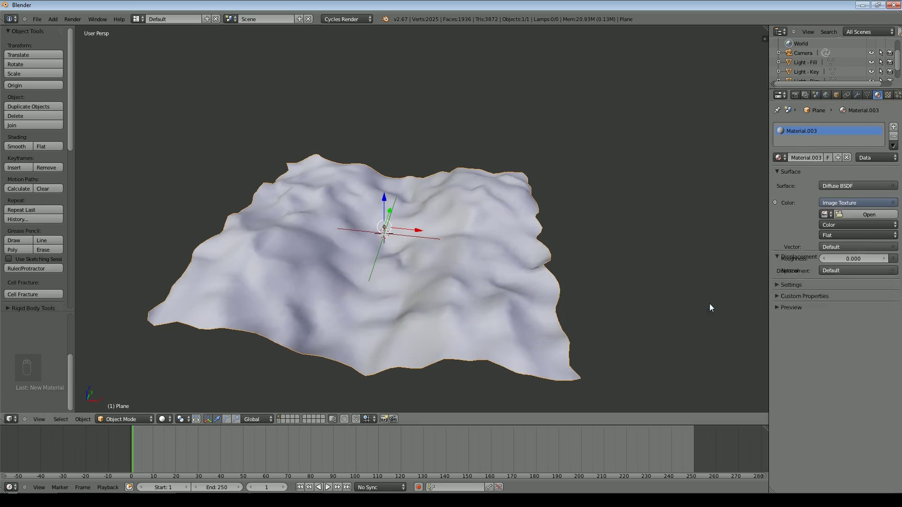
Load LeafMold1.png from the Textures\Nature folder as the color image and display the viewport in Texture shading.
{"action": "left_click", "coordinate": [845, 213]}
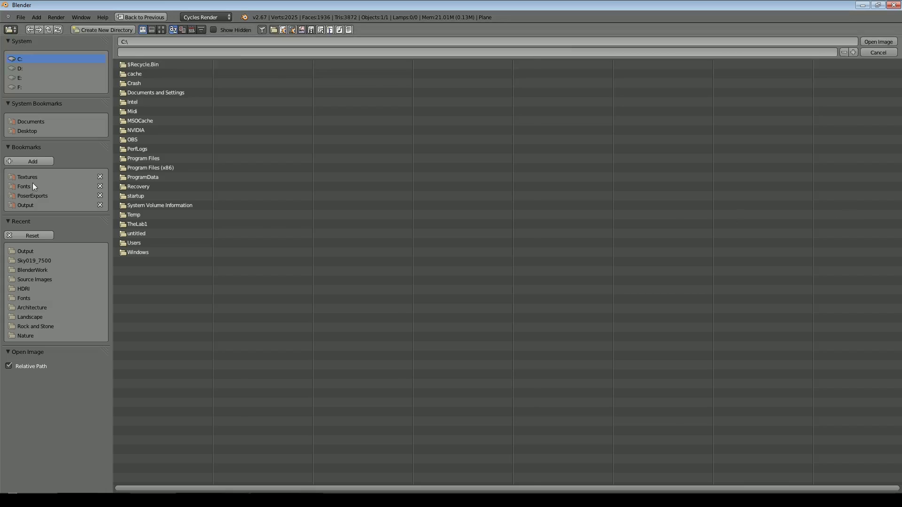
{"action": "left_click", "coordinate": [29, 178]}
{"action": "left_click", "coordinate": [161, 30]}
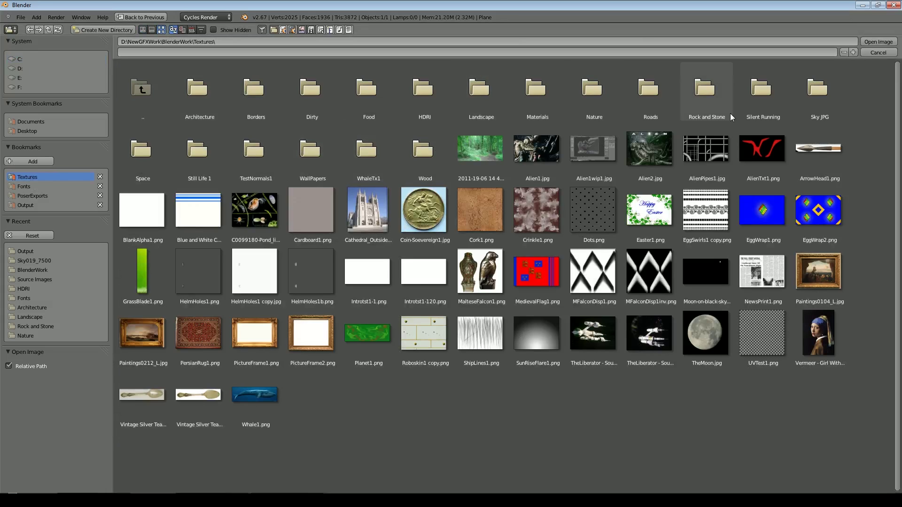
{"action": "left_click", "coordinate": [592, 101]}
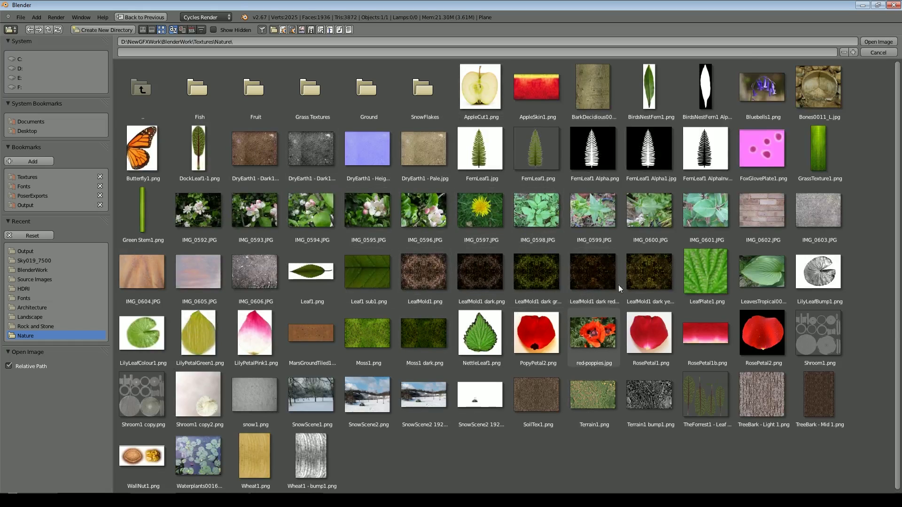
{"action": "left_click", "coordinate": [429, 274]}
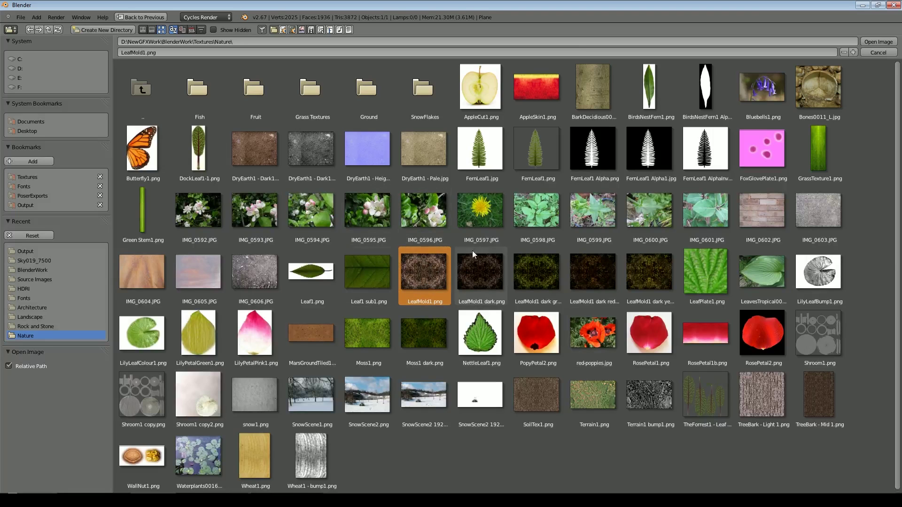
{"action": "left_click", "coordinate": [877, 41]}
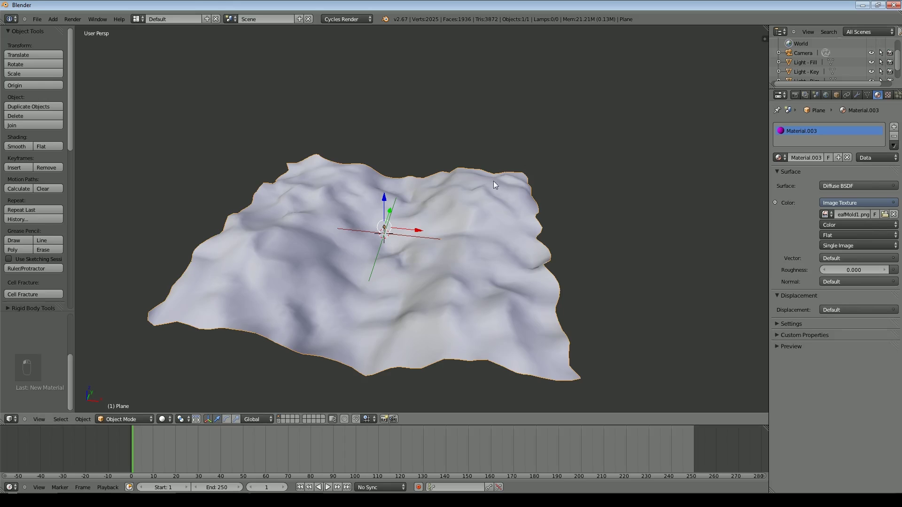
{"action": "left_click", "coordinate": [160, 419]}
{"action": "left_click", "coordinate": [180, 378]}
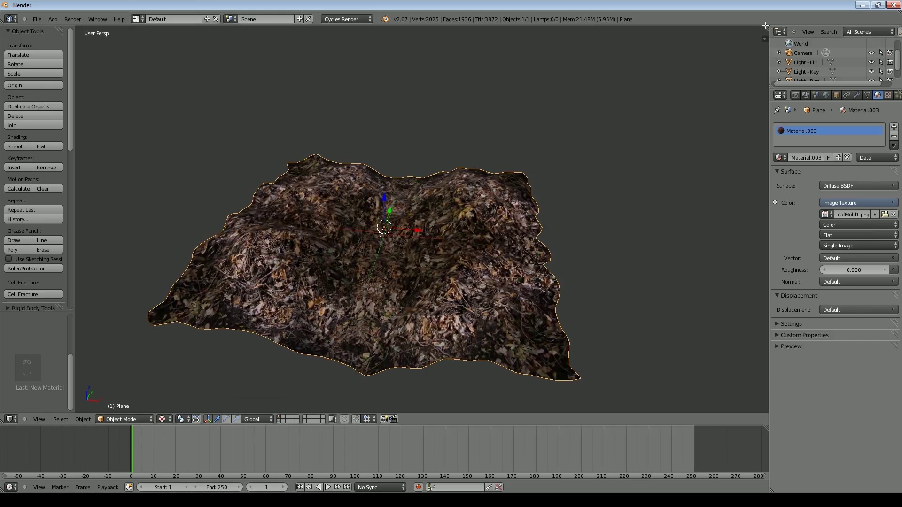
Split the 3D view into upper and lower areas and show the lower one in Rendered shading with the first layer's lights visible.
{"action": "left_click_drag", "start_coordinate": [766, 28], "coordinate": [564, 149]}
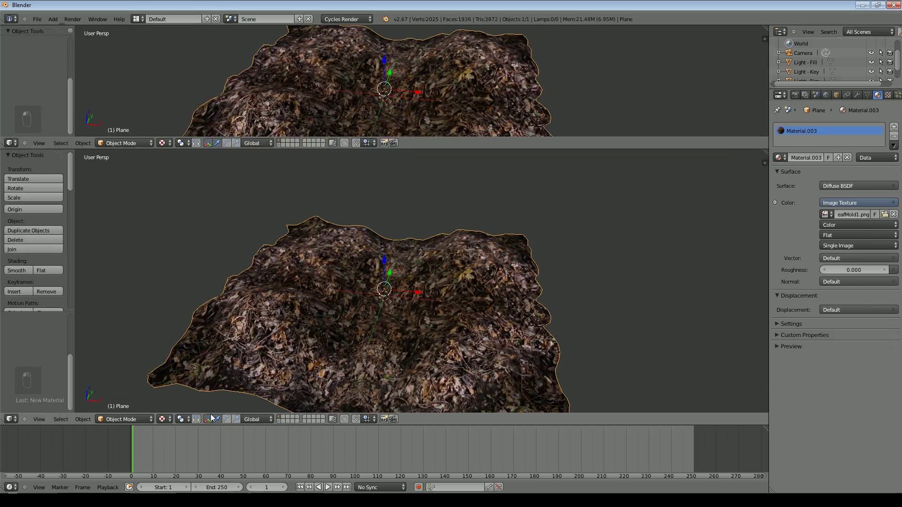
{"action": "left_click", "coordinate": [278, 421], "text": "shift"}
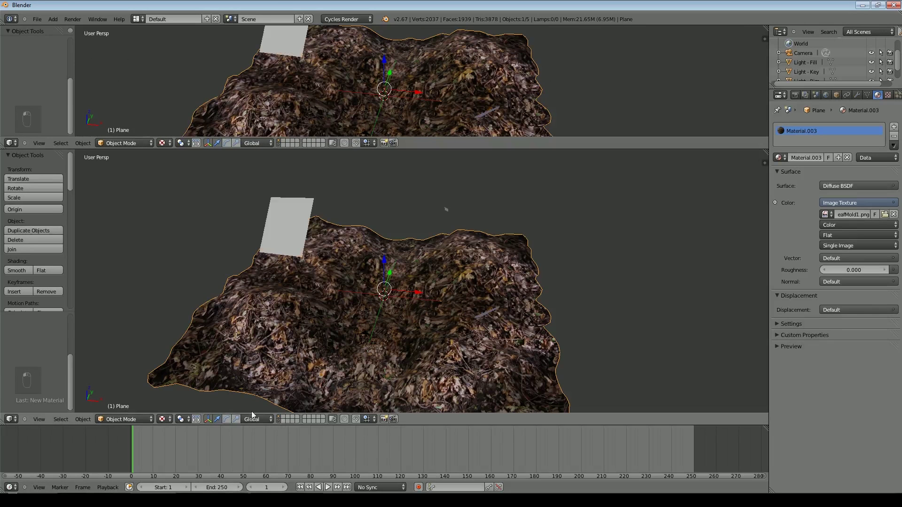
{"action": "left_click", "coordinate": [161, 419]}
{"action": "left_click", "coordinate": [172, 359]}
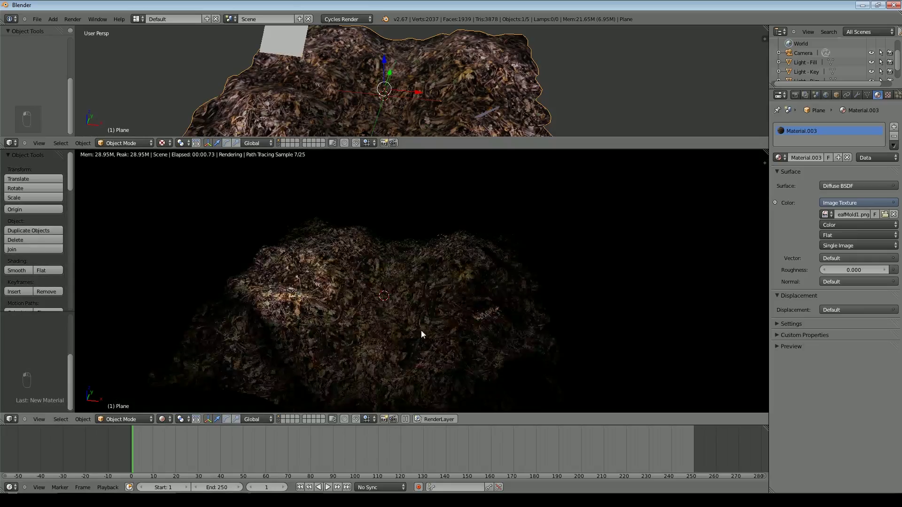
{"action": "scroll", "coordinate": [422, 334], "scroll_direction": "up", "scroll_amount": 6}
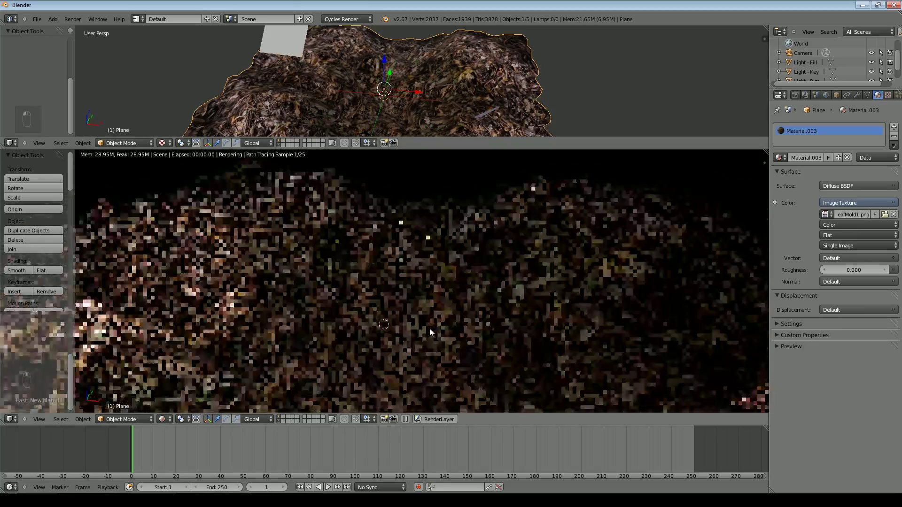
{"action": "middle_click_drag", "start_coordinate": [427, 316], "coordinate": [421, 348]}
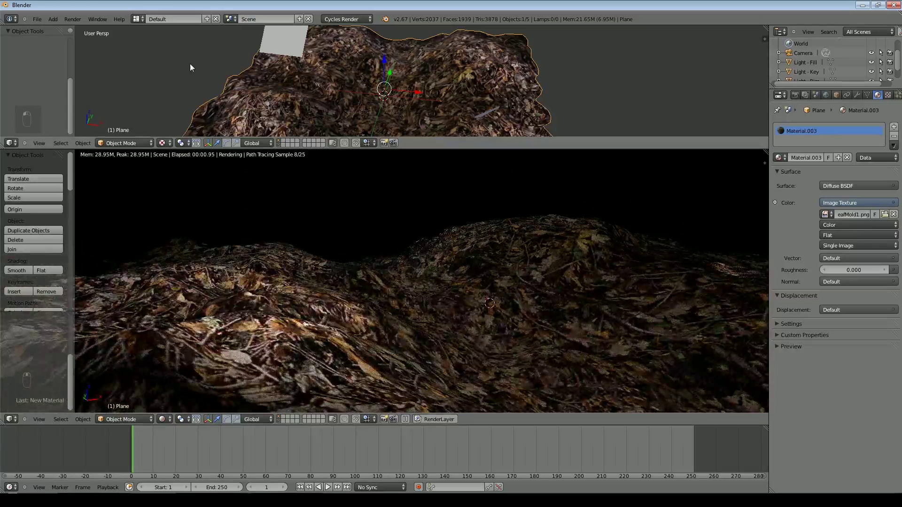
Turn the upper area into a Node Editor showing the terrain's material nodes.
{"action": "left_click", "coordinate": [13, 143]}
{"action": "left_click", "coordinate": [30, 242]}
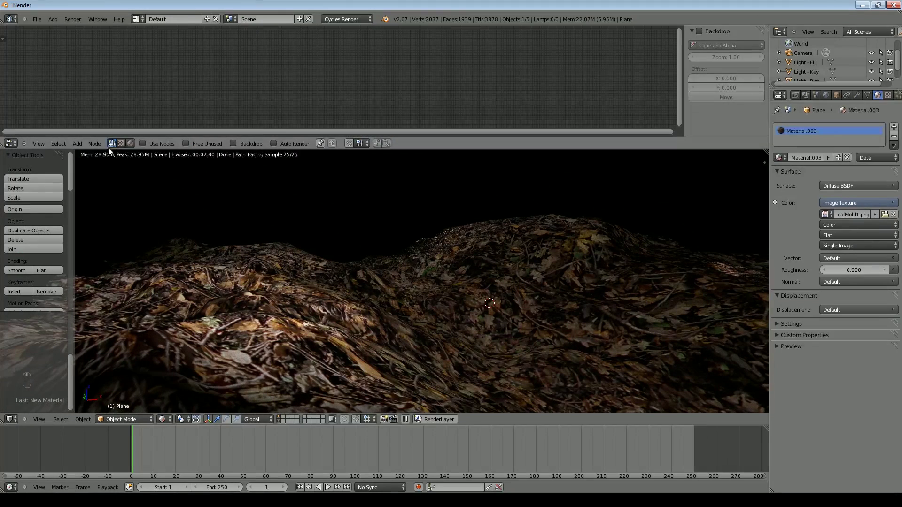
{"action": "left_click", "coordinate": [130, 143]}
{"action": "scroll", "coordinate": [339, 69], "scroll_direction": "up", "scroll_amount": 5}
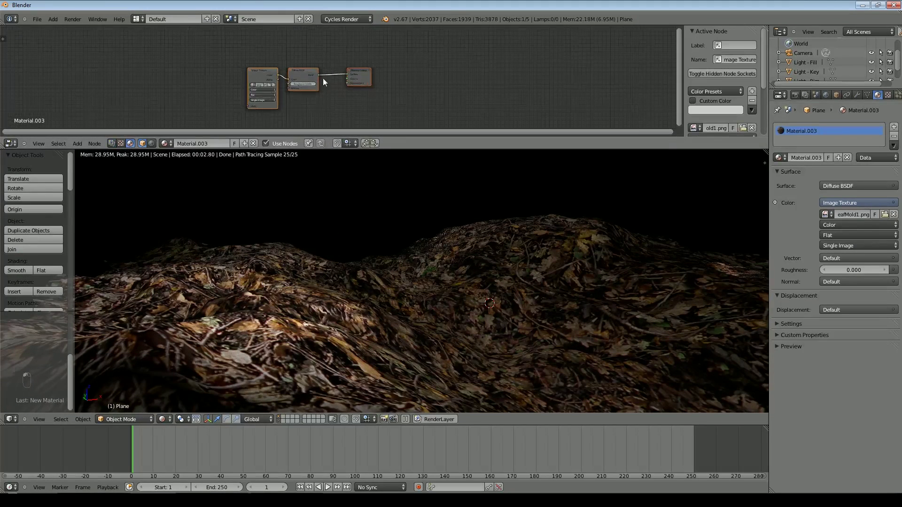
{"action": "scroll", "coordinate": [323, 78], "scroll_direction": "up", "scroll_amount": 2}
Spread out the nodes and relink the Image Texture's color from the Diffuse BSDF to the Material Output's Displacement.
{"action": "left_click_drag", "start_coordinate": [364, 66], "coordinate": [393, 54]}
{"action": "left_click", "coordinate": [232, 72]}
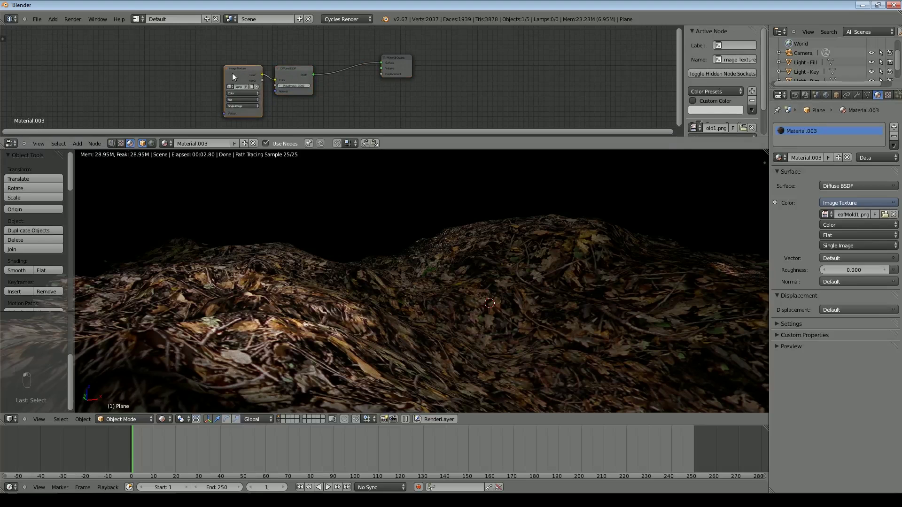
{"action": "left_click_drag", "start_coordinate": [232, 72], "coordinate": [188, 83]}
{"action": "left_click_drag", "start_coordinate": [284, 76], "coordinate": [233, 53]}
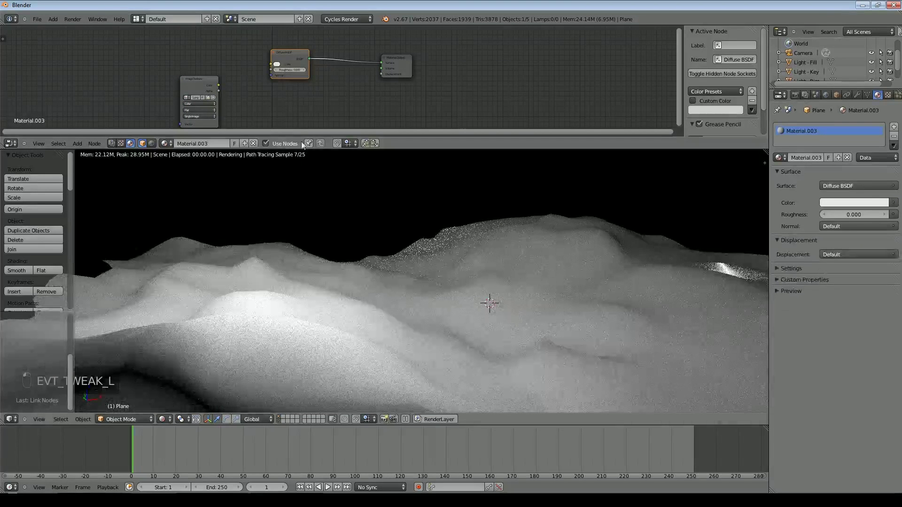
{"action": "left_click_drag", "start_coordinate": [219, 85], "coordinate": [381, 74]}
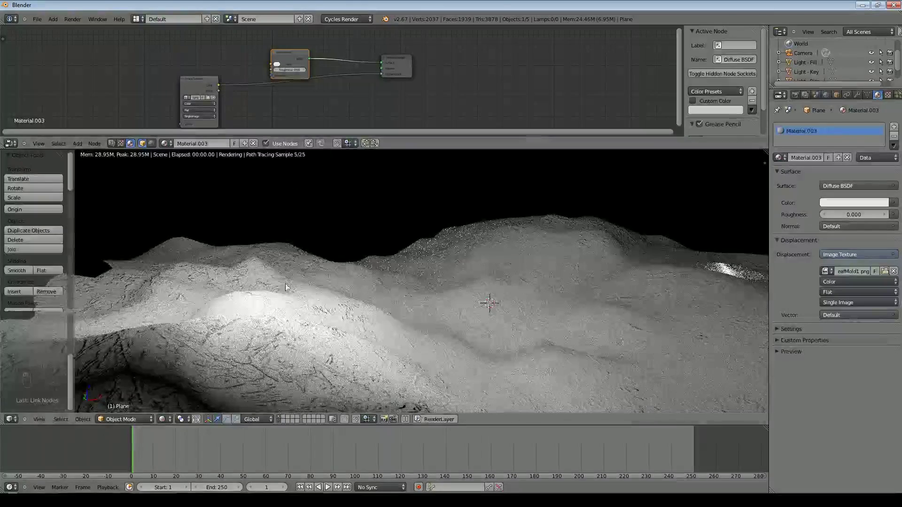
Insert a ColorRamp node on the link between the Image Texture and the Displacement input.
{"action": "left_click", "coordinate": [77, 143]}
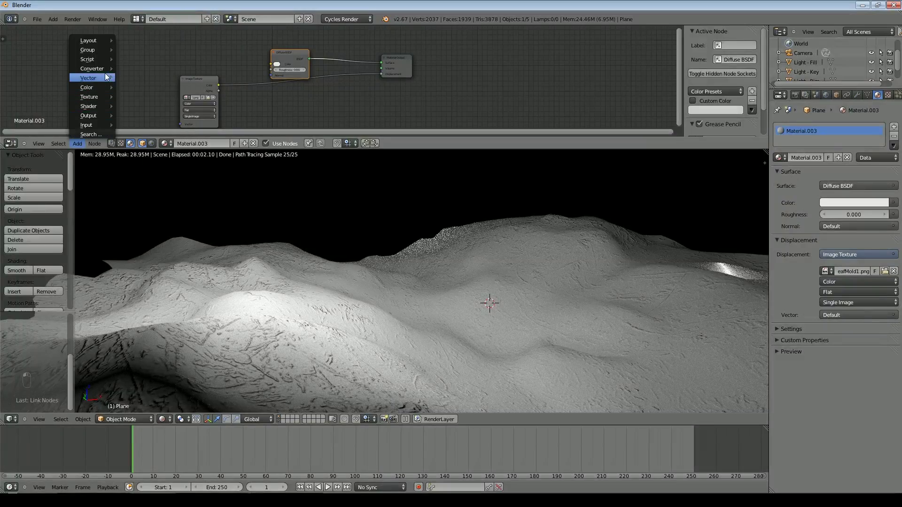
{"action": "mouse_move", "coordinate": [102, 66]}
{"action": "left_click", "coordinate": [137, 74]}
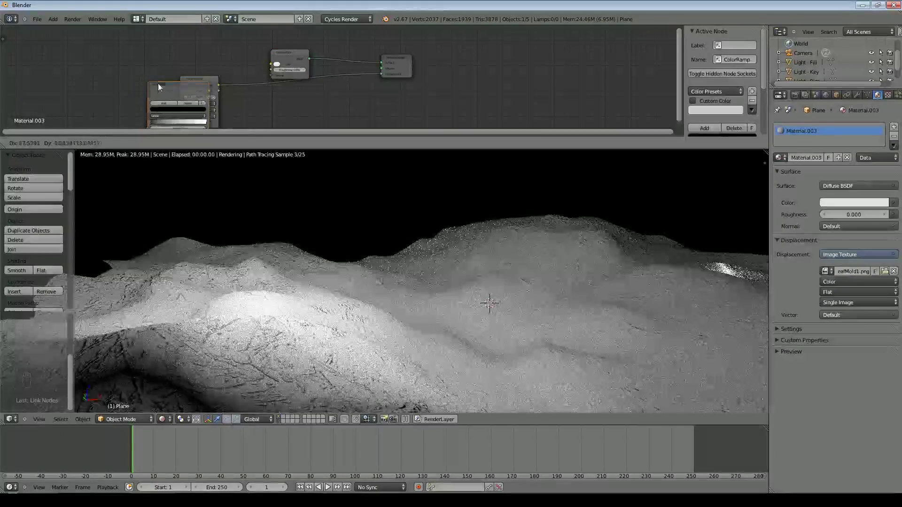
{"action": "left_click", "coordinate": [244, 81]}
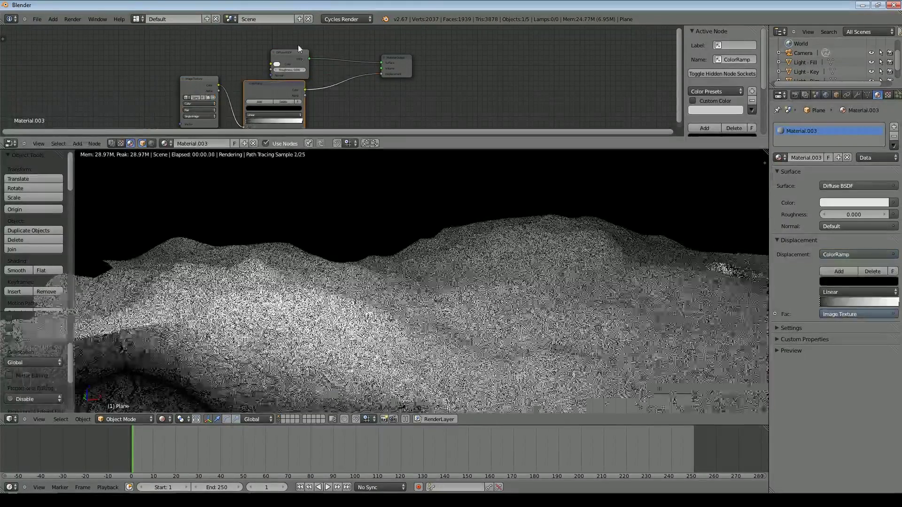
Adjust the ColorRamp stops, placing black at about 0.2 and white at about 0.8 along the gradient.
{"action": "left_click_drag", "start_coordinate": [300, 123], "coordinate": [265, 120]}
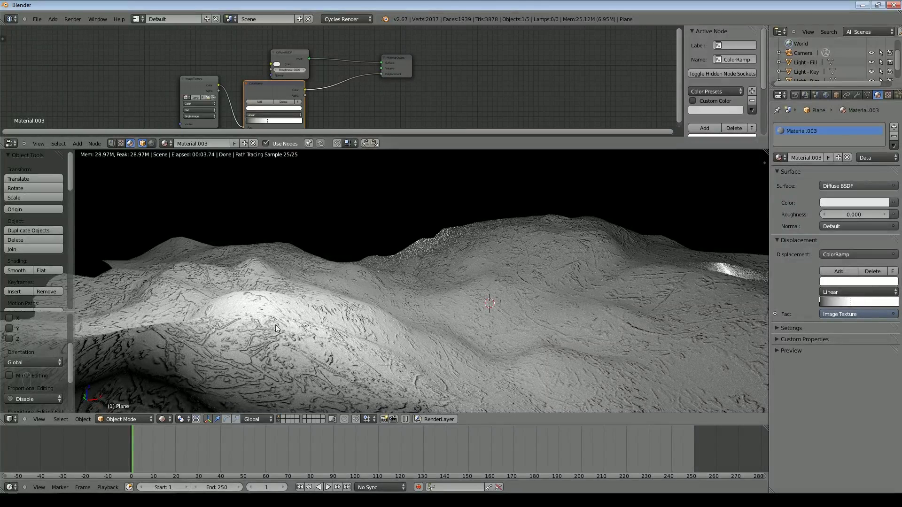
{"action": "left_click", "coordinate": [247, 122]}
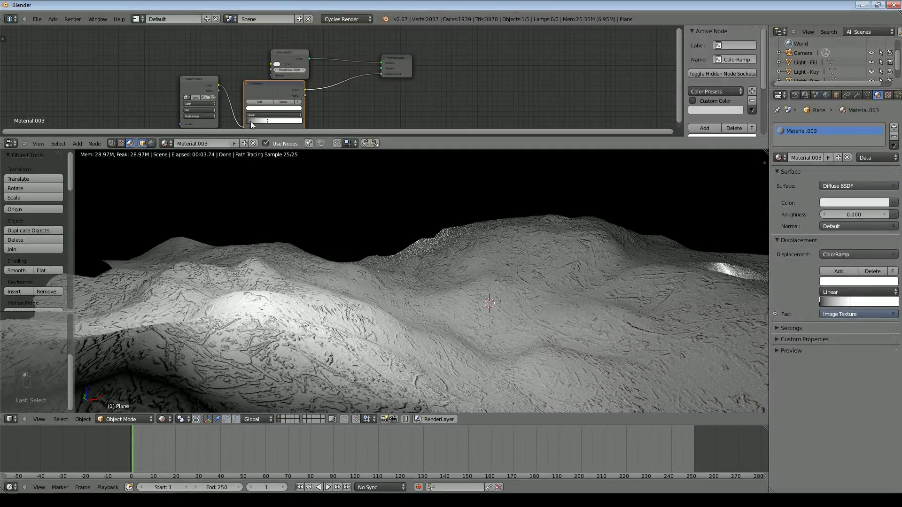
{"action": "left_click_drag", "start_coordinate": [246, 122], "coordinate": [291, 124]}
Insert a Math node between the ColorRamp and the Displacement input, set to Multiply with a value of 0.400.
{"action": "left_click", "coordinate": [77, 143]}
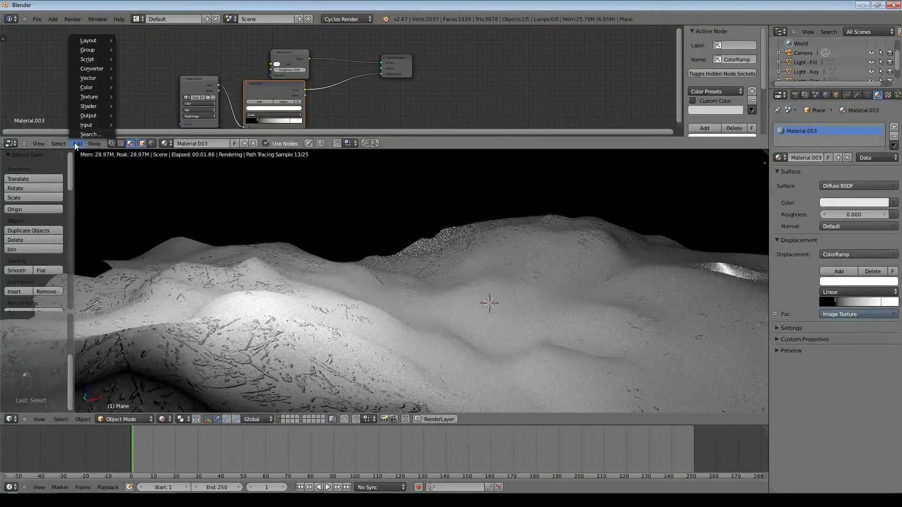
{"action": "left_click", "coordinate": [121, 66]}
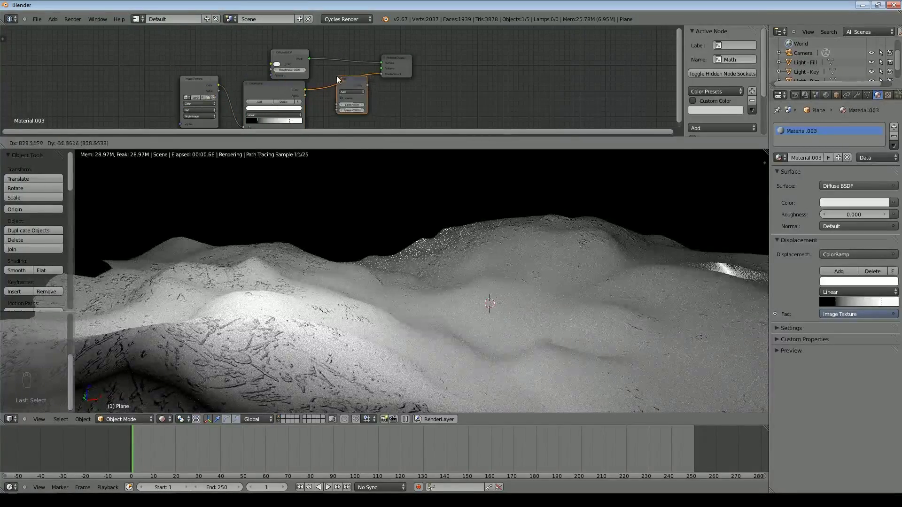
{"action": "left_click", "coordinate": [338, 76]}
{"action": "scroll", "coordinate": [366, 96], "scroll_direction": "up", "scroll_amount": 4}
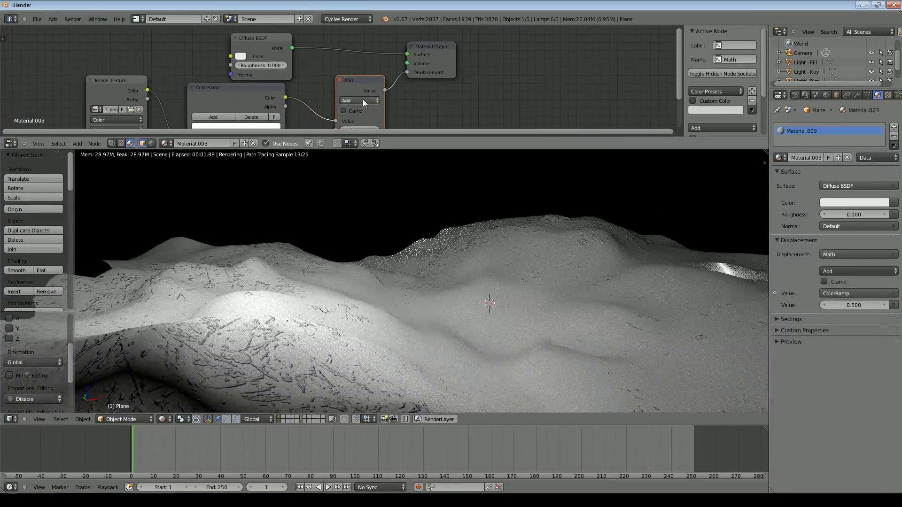
{"action": "left_click", "coordinate": [361, 100]}
{"action": "left_click", "coordinate": [360, 125]}
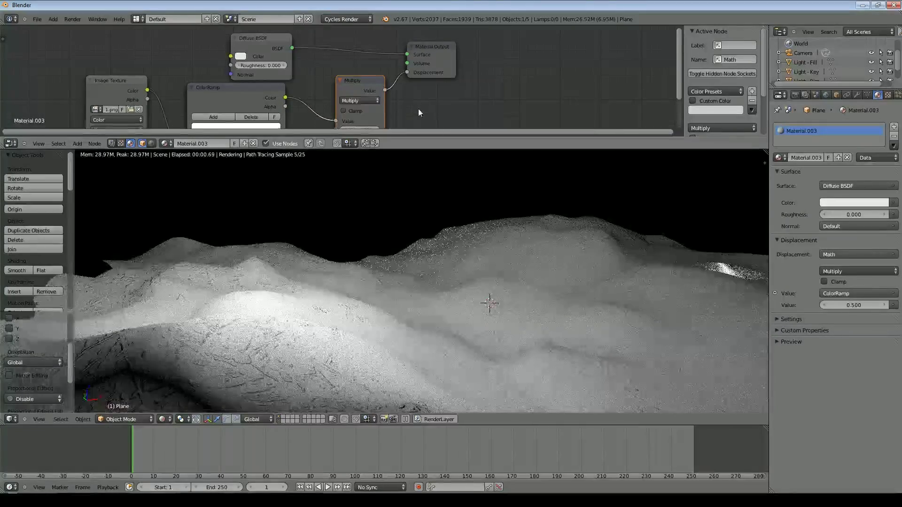
{"action": "middle_click_drag", "start_coordinate": [418, 109], "coordinate": [404, 81]}
{"action": "left_click", "coordinate": [328, 101]}
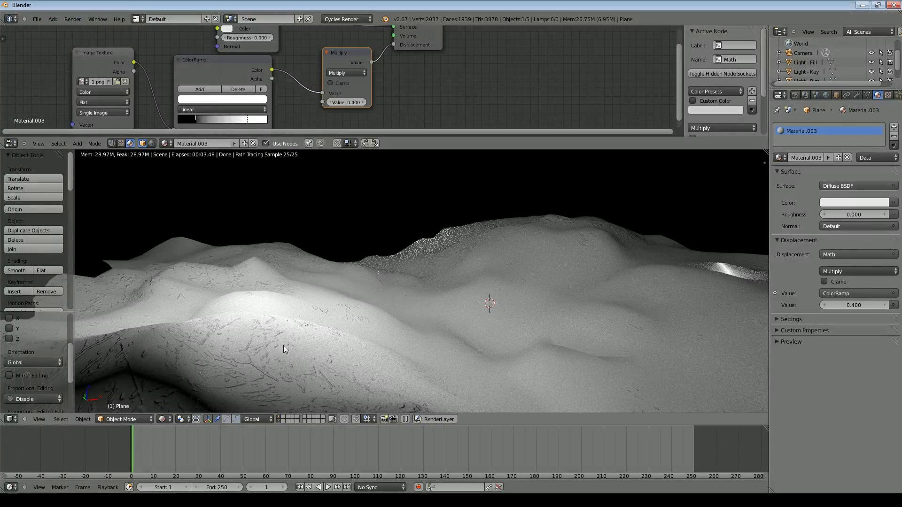
Set the ColorRamp interpolation to B-Spline, and try a Multiply value of 0.300 before returning it to 0.400.
{"action": "left_click", "coordinate": [219, 107]}
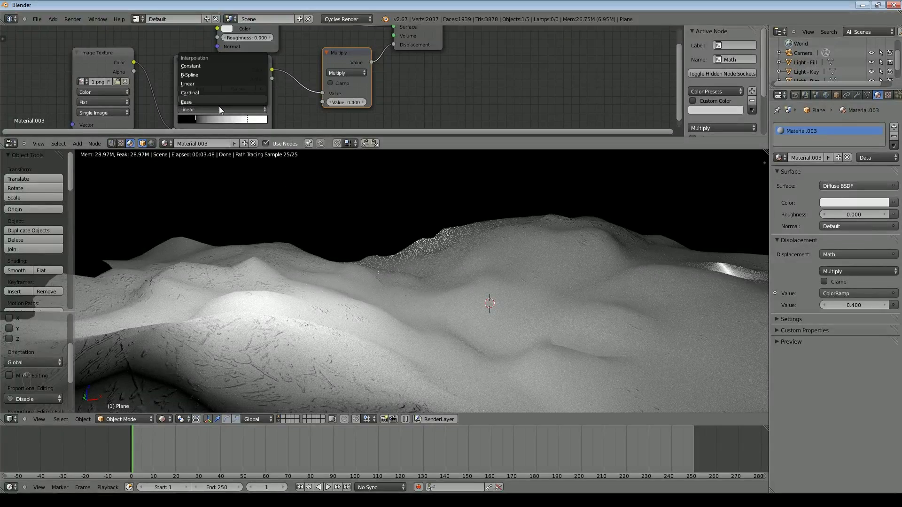
{"action": "left_click", "coordinate": [209, 74]}
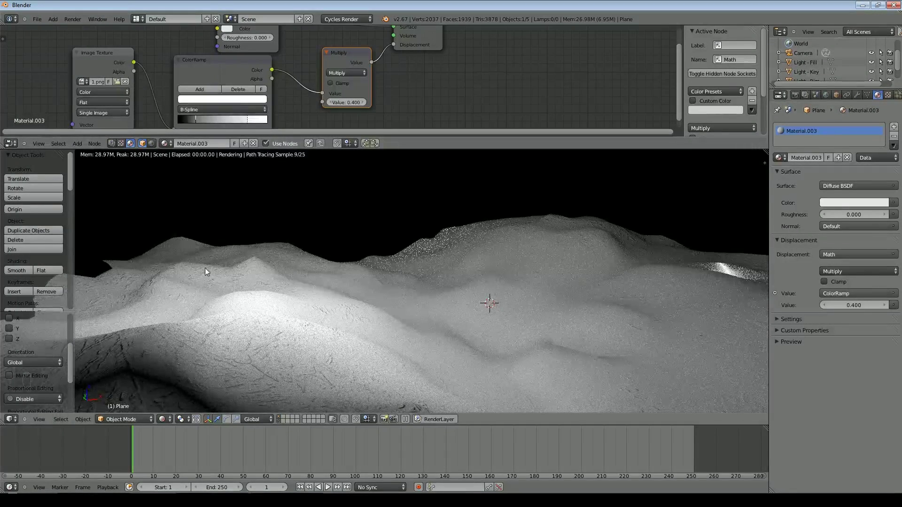
{"action": "scroll", "coordinate": [381, 98], "scroll_direction": "up", "scroll_amount": 1}
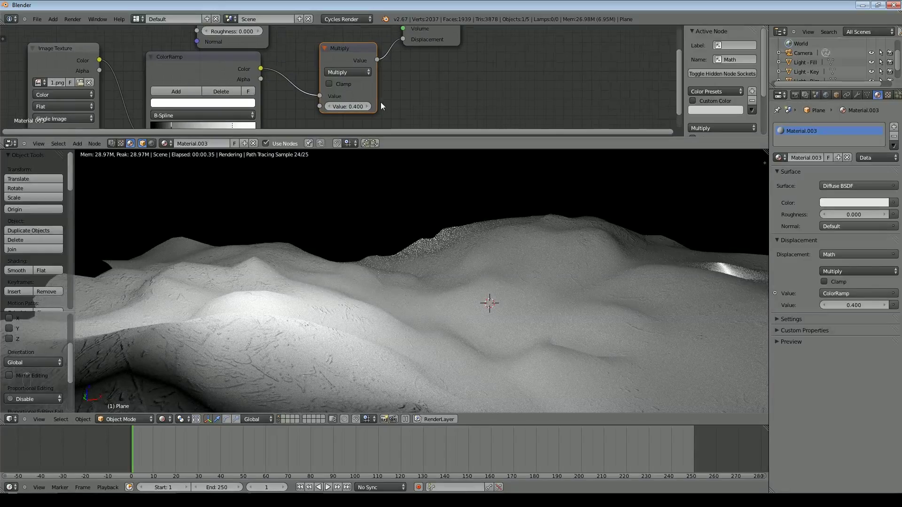
{"action": "left_click", "coordinate": [329, 107]}
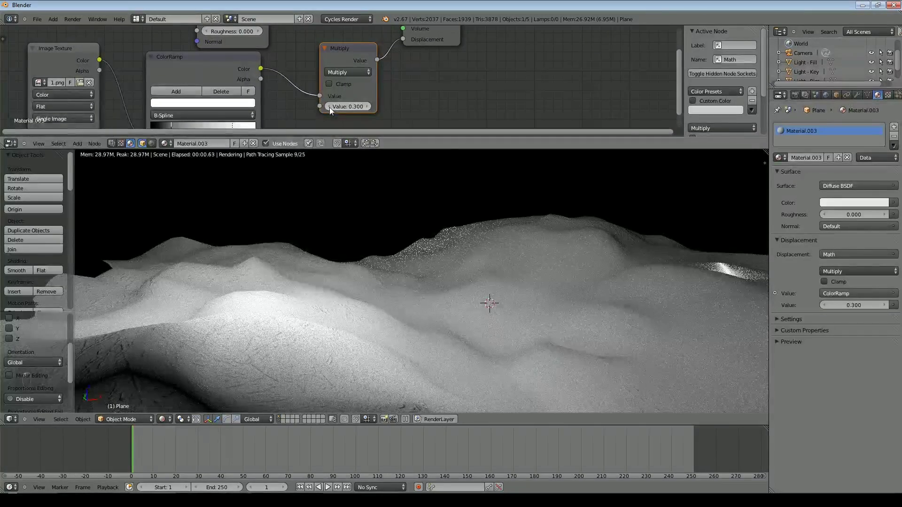
{"action": "scroll", "coordinate": [235, 75], "scroll_direction": "down", "scroll_amount": 2}
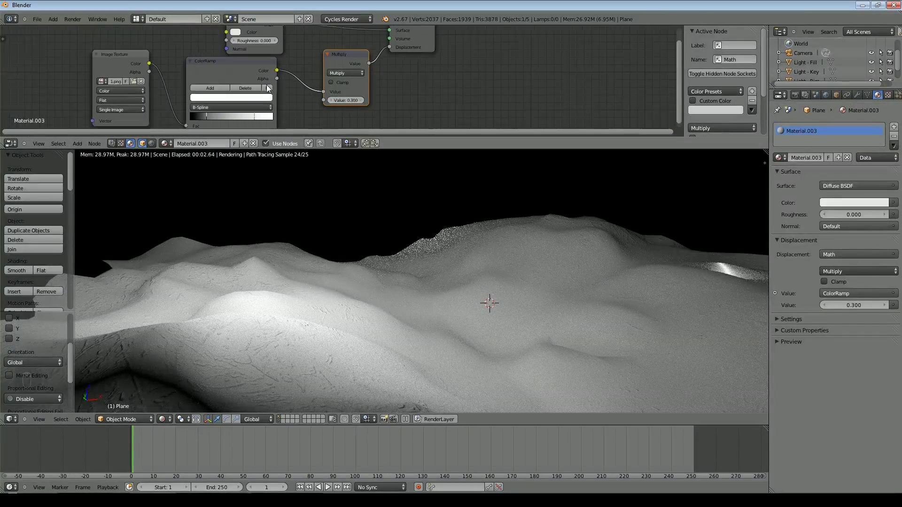
{"action": "left_click", "coordinate": [357, 97]}
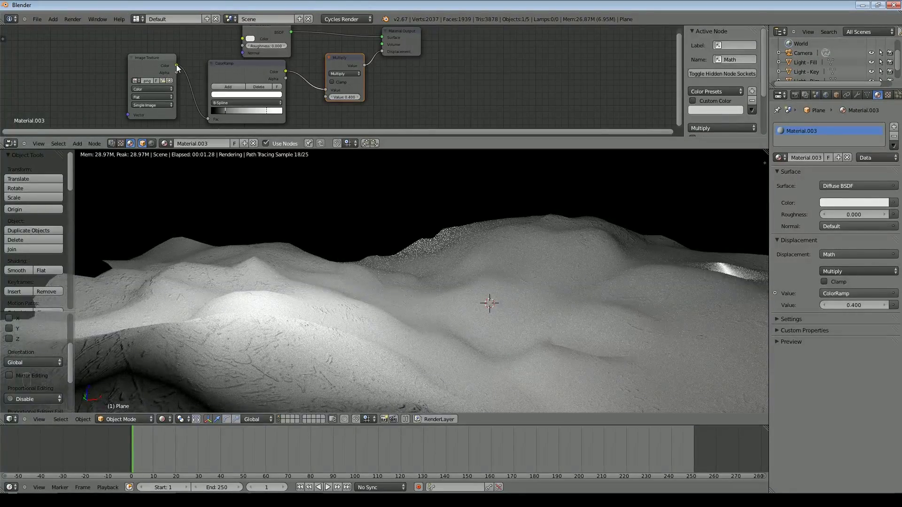
Link the Image Texture's color output to the Diffuse BSDF's color input as well.
{"action": "left_click_drag", "start_coordinate": [224, 41], "coordinate": [241, 38]}
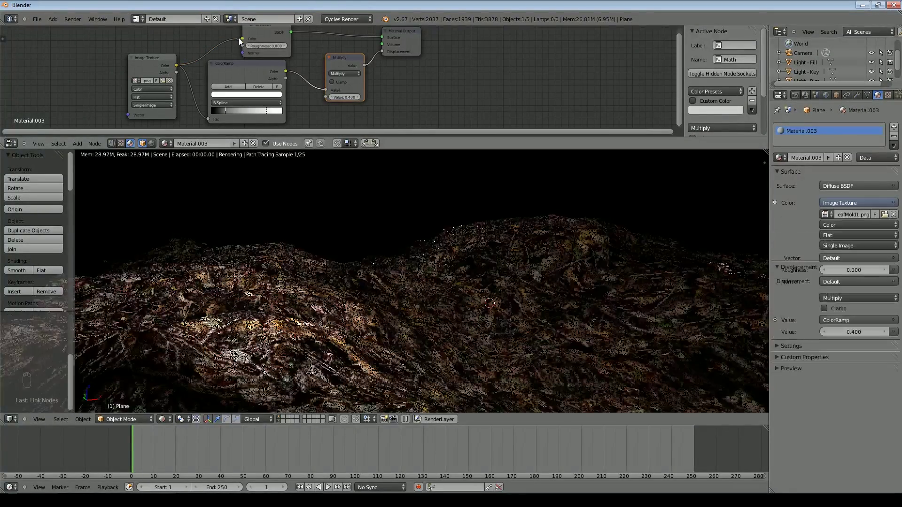
{"action": "scroll", "coordinate": [362, 249], "scroll_direction": "down", "scroll_amount": 1}
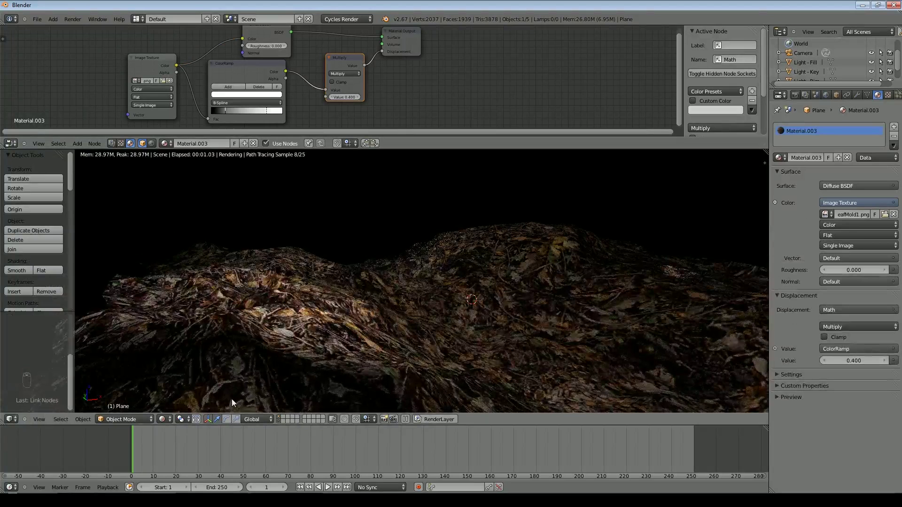
Switch the viewport from rendered to solid shading and exit the terrain's local view.
{"action": "left_click", "coordinate": [167, 419]}
{"action": "left_click", "coordinate": [179, 393]}
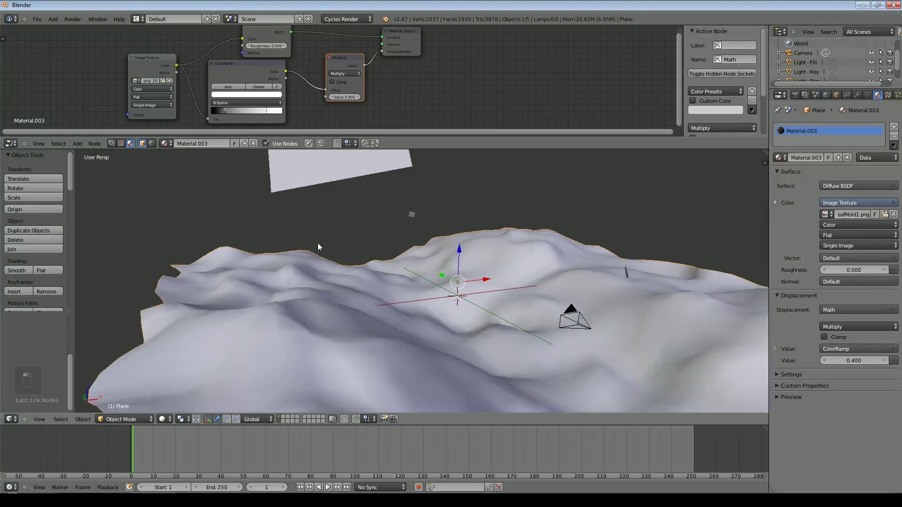
{"action": "key", "text": "KP_Divide"}
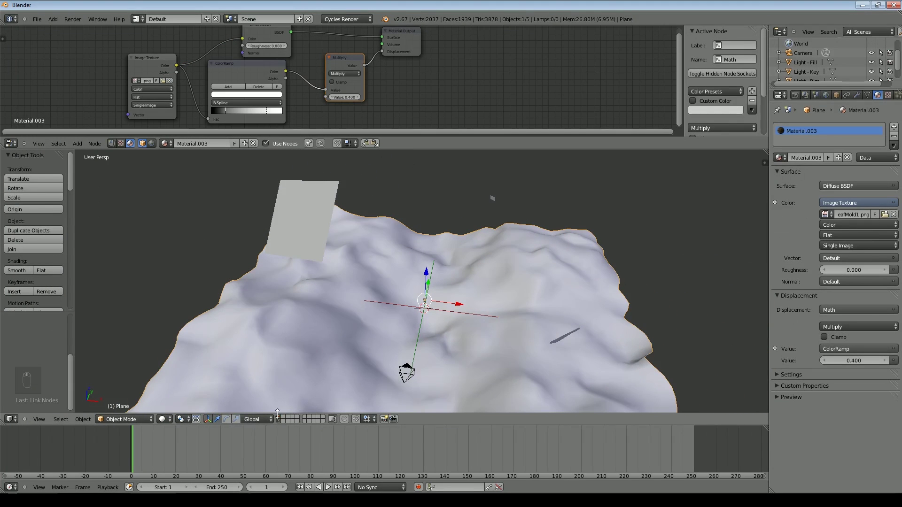
Save the scene as Tut5.blend in the BlenderWork folder.
{"action": "left_click", "coordinate": [37, 20]}
{"action": "left_click", "coordinate": [51, 97]}
{"action": "double_click", "coordinate": [134, 52]}
{"action": "type", "text": "T"}
{"action": "type", "text": "ut5"}
{"action": "key", "text": "Return"}
{"action": "left_click", "coordinate": [862, 42]}
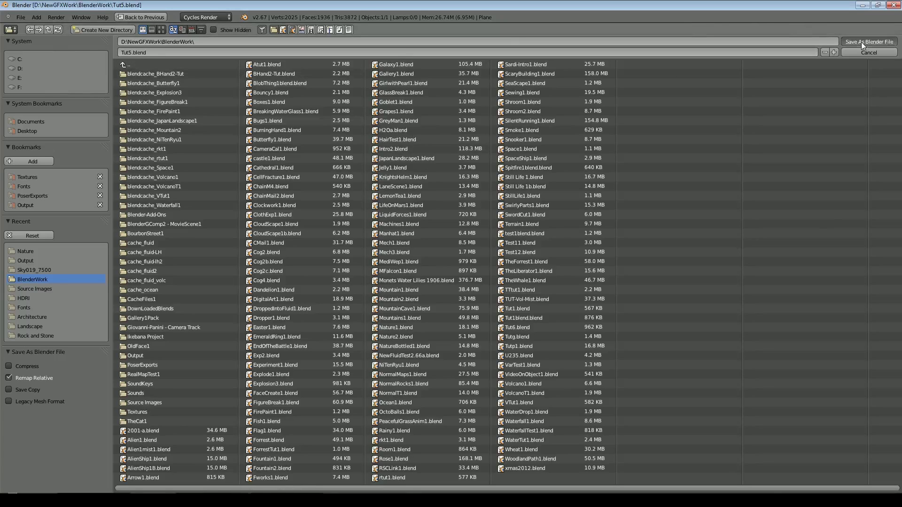
Switch to an empty layer, add a circle mesh at the 3D cursor and frame it.
{"action": "middle_click_drag", "start_coordinate": [437, 340], "coordinate": [214, 402]}
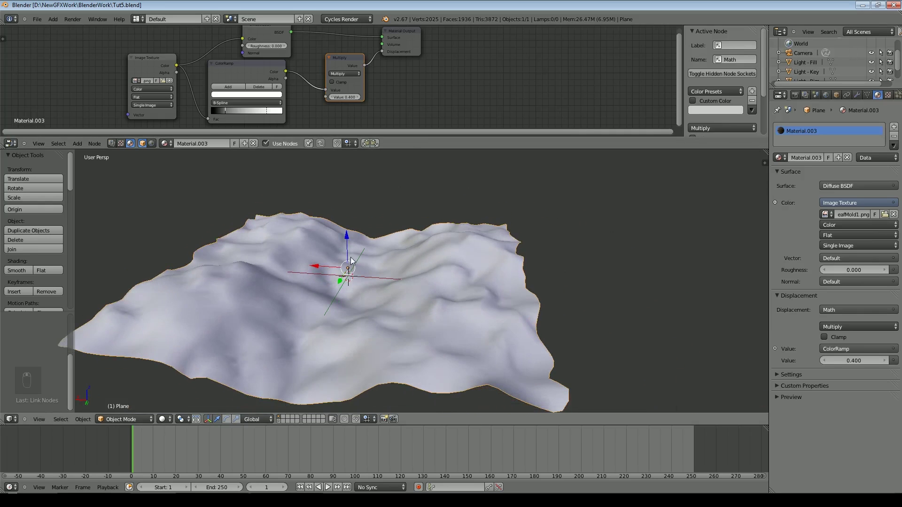
{"action": "left_click", "coordinate": [301, 419]}
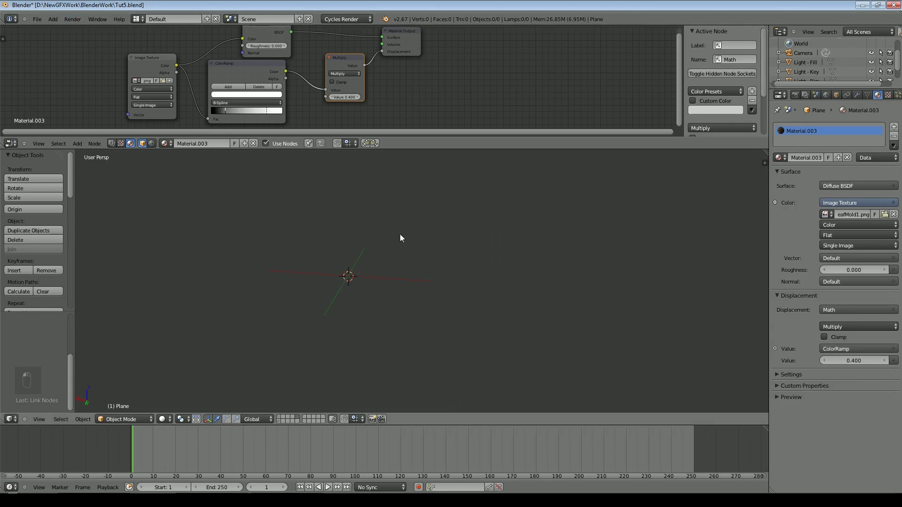
{"action": "left_click", "coordinate": [53, 19]}
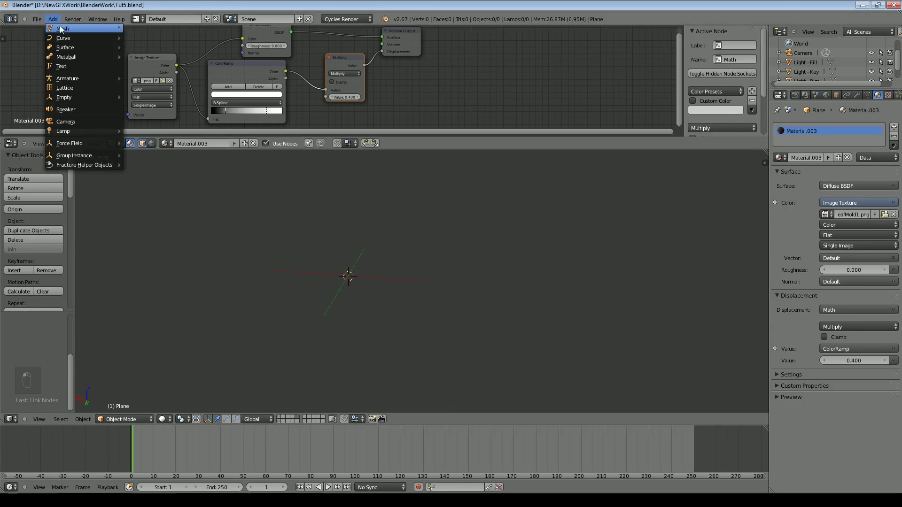
{"action": "mouse_move", "coordinate": [62, 28]}
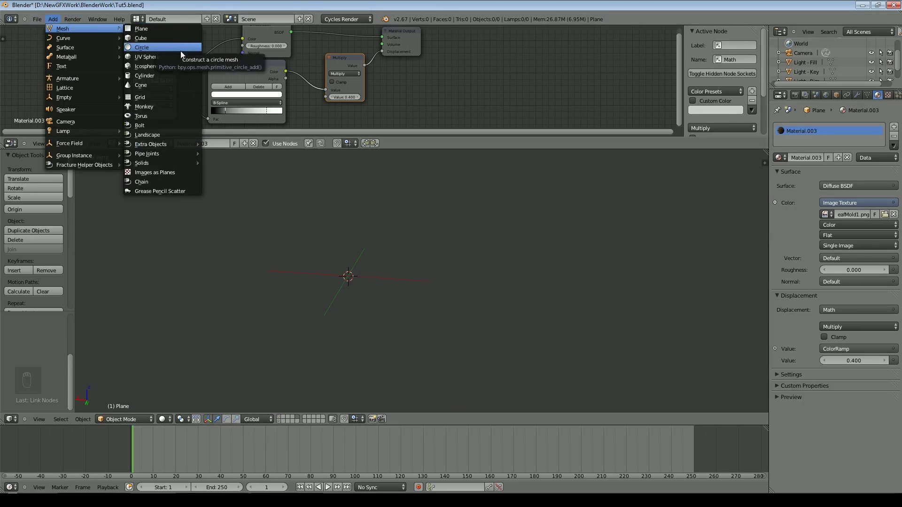
{"action": "left_click", "coordinate": [180, 50]}
{"action": "middle_click_drag", "start_coordinate": [373, 244], "coordinate": [247, 281]}
{"action": "key", "text": "KP_Decimal"}
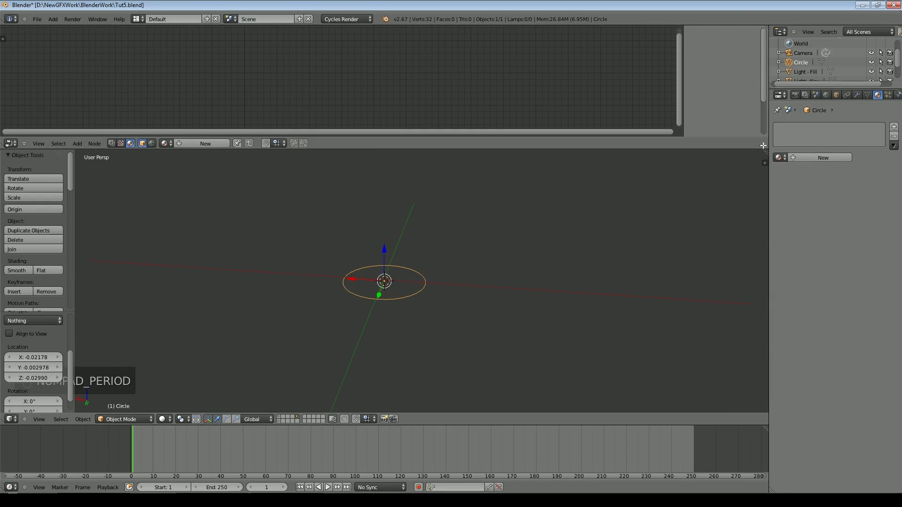
Expand the 3D viewport over the node editor and show the circle in front orthographic view.
{"action": "left_click_drag", "start_coordinate": [762, 146], "coordinate": [733, 94]}
{"action": "scroll", "coordinate": [498, 203], "scroll_direction": "up", "scroll_amount": 5}
{"action": "scroll", "coordinate": [525, 210], "scroll_direction": "down", "scroll_amount": 2}
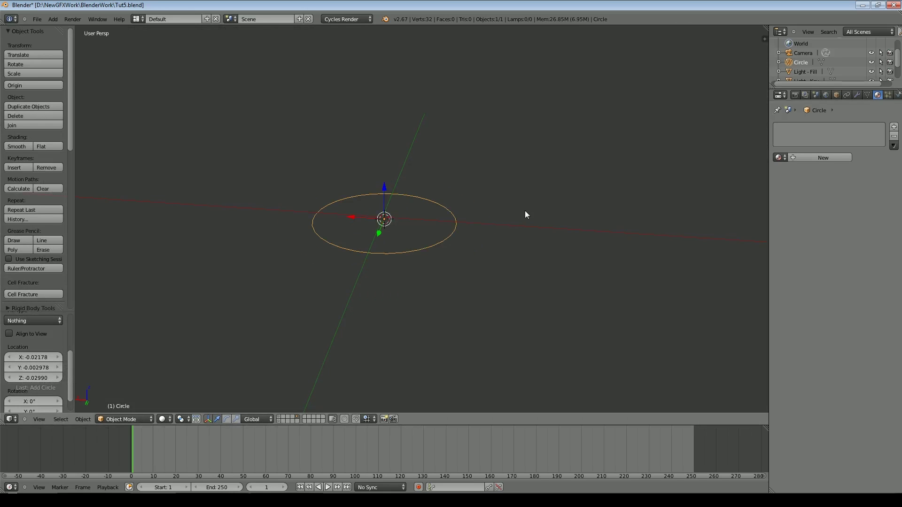
{"action": "key", "text": "KP_1"}
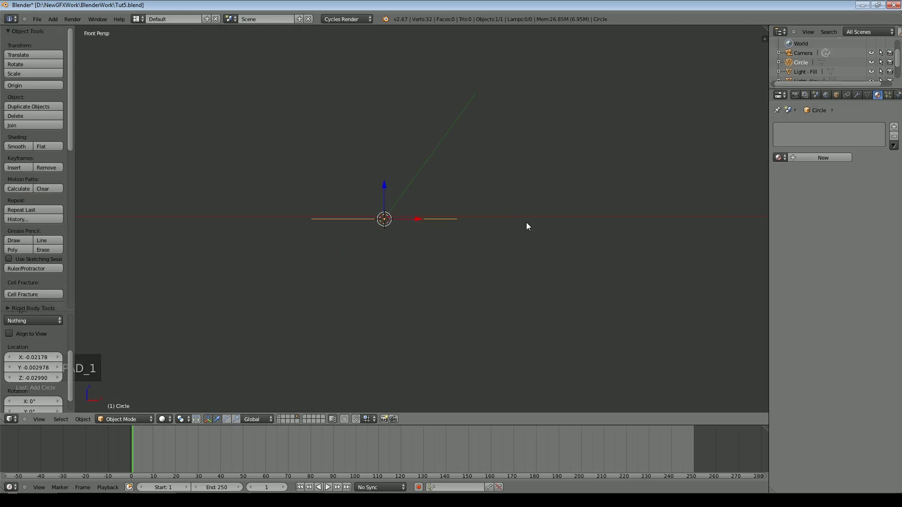
{"action": "key", "text": "KP_5"}
Extrude the circle a short distance upward along Z in Edit Mode, with proportional editing turned off.
{"action": "key", "text": "Tab"}
{"action": "middle_click_drag", "start_coordinate": [505, 205], "coordinate": [514, 336], "text": "shift"}
{"action": "key", "text": "e"}
{"action": "right_click", "coordinate": [470, 318]}
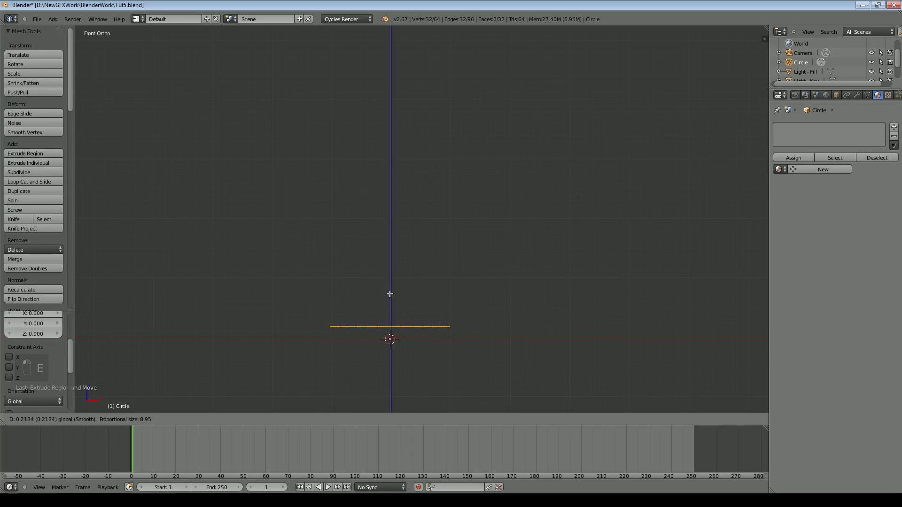
{"action": "key", "text": "ctrl+z"}
{"action": "key", "text": "o"}
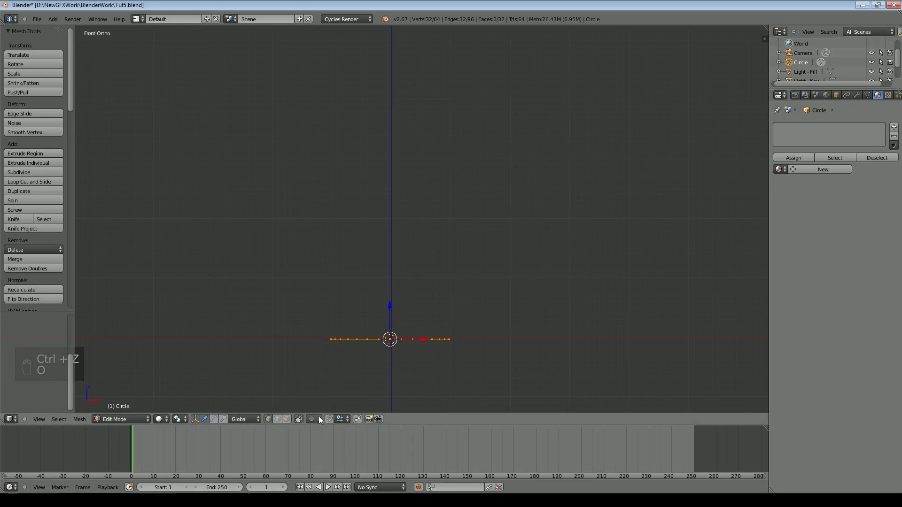
{"action": "left_click_drag", "start_coordinate": [390, 307], "coordinate": [390, 287]}
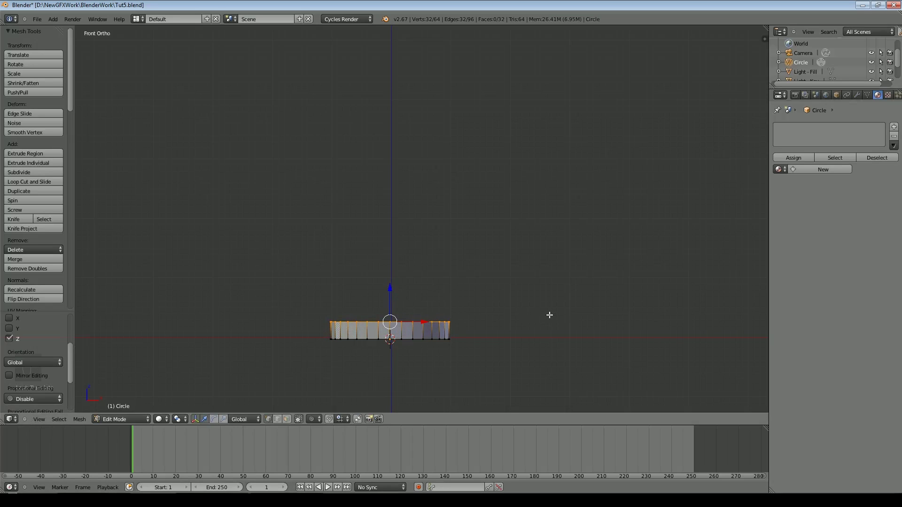
Scale the extruded upper ring inward and raise it slightly to flare the trunk's base.
{"action": "key", "text": "s"}
{"action": "left_click", "coordinate": [525, 314]}
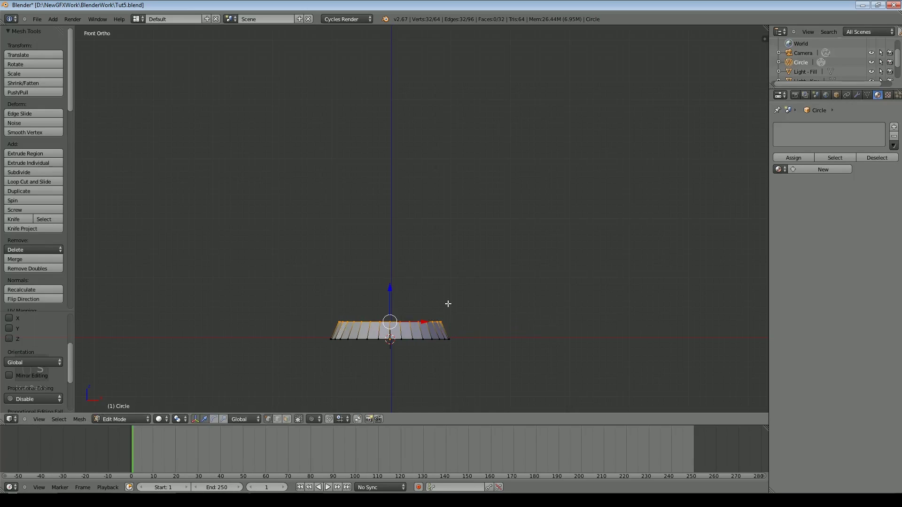
{"action": "mouse_move", "coordinate": [391, 290]}
{"action": "left_mouse_down"}
{"action": "mouse_move", "coordinate": [390, 270]}
{"action": "mouse_move", "coordinate": [397, 287]}
{"action": "left_mouse_up"}
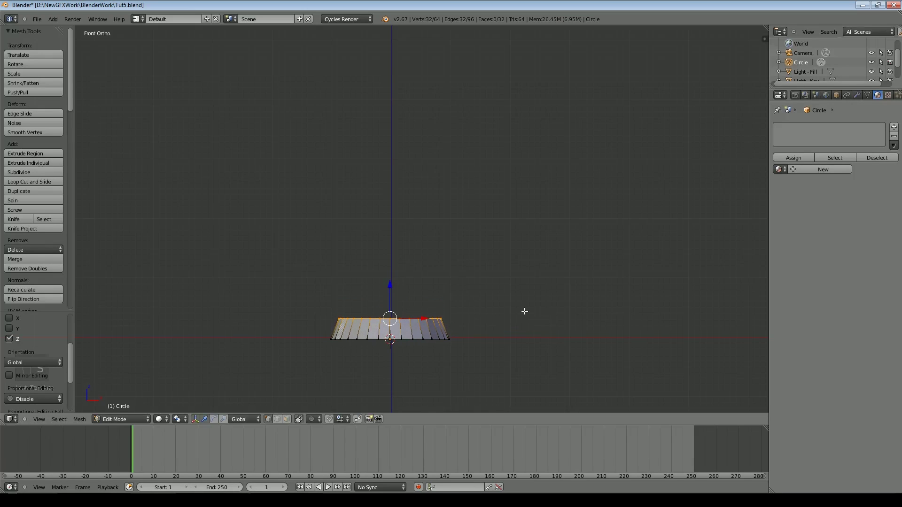
{"action": "key", "text": "s"}
{"action": "left_click", "coordinate": [519, 312]}
Extrude a second, taller section upward from the flared base and narrow its top ring.
{"action": "key", "text": "e"}
{"action": "right_click", "coordinate": [420, 290]}
{"action": "left_click_drag", "start_coordinate": [393, 287], "coordinate": [394, 251]}
{"action": "key", "text": "s"}
{"action": "left_click", "coordinate": [495, 296]}
{"action": "key", "text": "s"}
{"action": "left_click", "coordinate": [531, 306]}
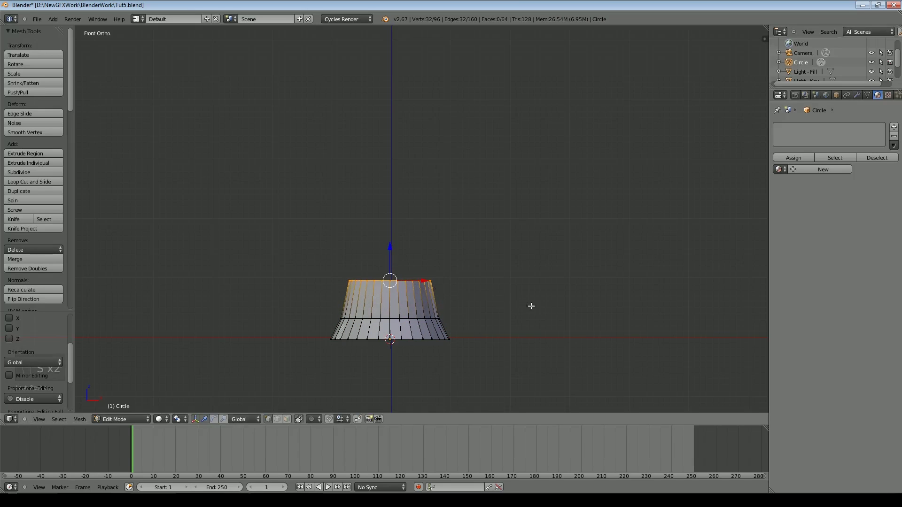
Extrude a long trunk section upward from the top ring and taper its upper end slightly.
{"action": "scroll", "coordinate": [526, 297], "scroll_direction": "down", "scroll_amount": 1}
{"action": "scroll", "coordinate": [379, 267], "scroll_direction": "up", "scroll_amount": 5, "text": "shift"}
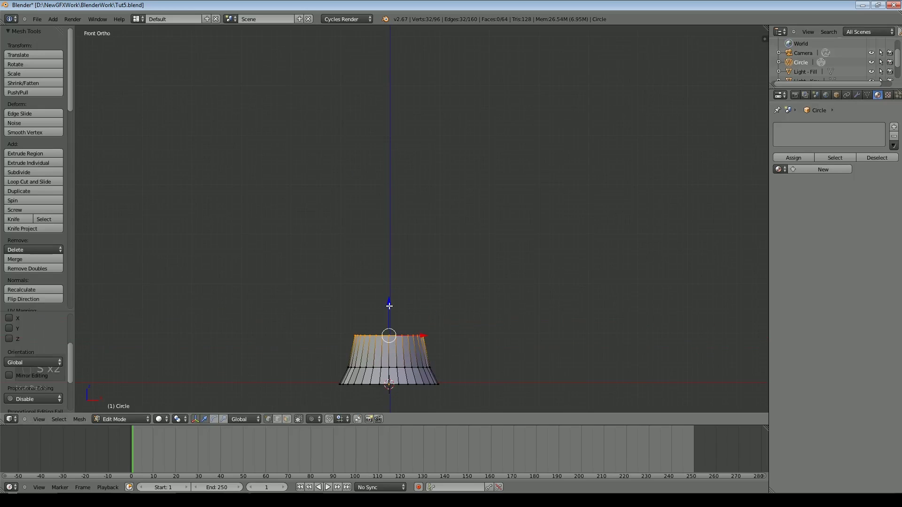
{"action": "key", "text": "e"}
{"action": "left_click", "coordinate": [442, 294]}
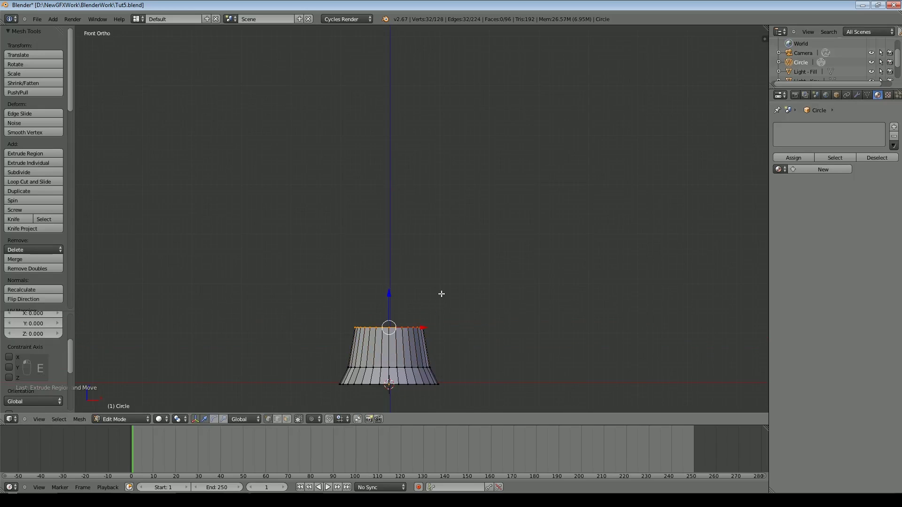
{"action": "left_click_drag", "start_coordinate": [392, 296], "coordinate": [388, 152]}
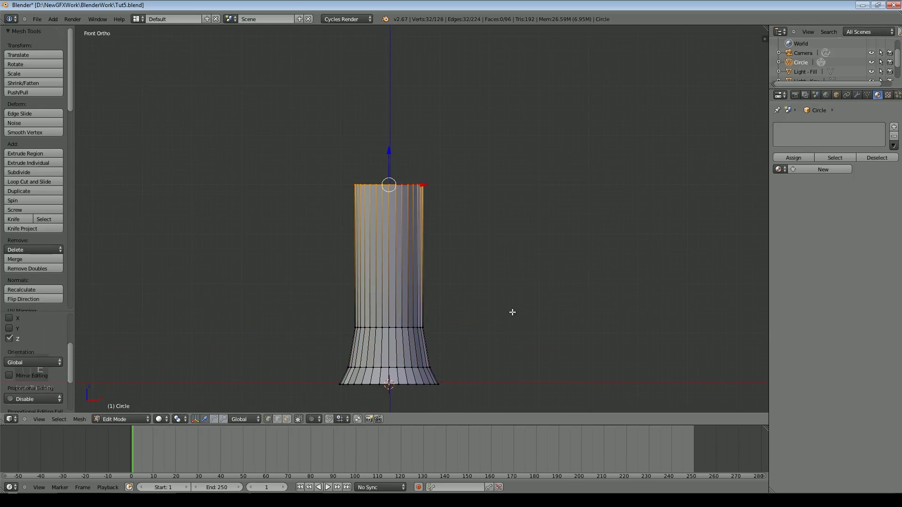
{"action": "scroll", "coordinate": [507, 284], "scroll_direction": "down", "scroll_amount": 3}
{"action": "key", "text": "s"}
{"action": "left_click", "coordinate": [502, 258]}
{"action": "key", "text": "s"}
{"action": "left_click", "coordinate": [513, 198]}
Extrude another trunk section upward along Z and scale its top ring slightly smaller.
{"action": "key", "text": "e"}
{"action": "left_click_drag", "start_coordinate": [385, 173], "coordinate": [387, 79]}
{"action": "left_click", "coordinate": [510, 185]}
{"action": "key", "text": "s"}
{"action": "left_click", "coordinate": [452, 148]}
Extrude the final trunk section straight up along Z, keeping the ring's width.
{"action": "middle_click_drag", "start_coordinate": [509, 219], "coordinate": [513, 332], "text": "shift"}
{"action": "scroll", "coordinate": [512, 331], "scroll_direction": "down", "scroll_amount": 1}
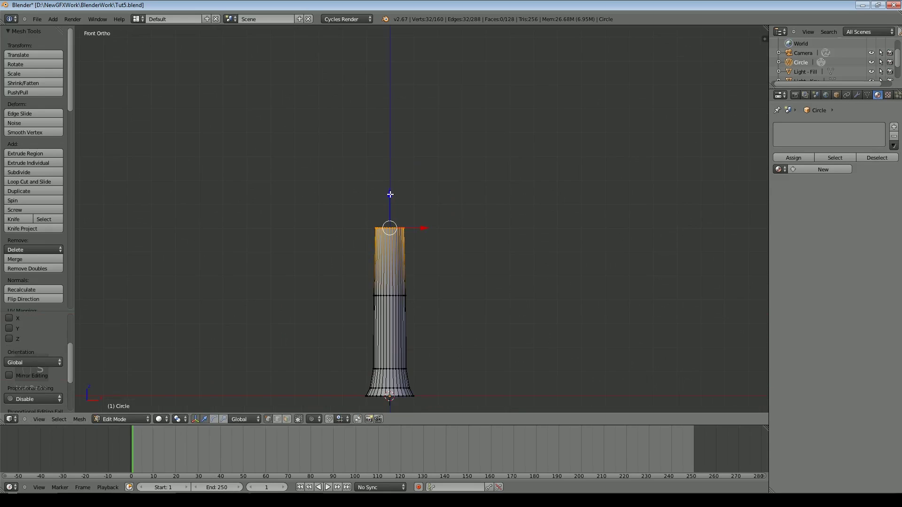
{"action": "key", "text": "e"}
{"action": "right_click", "coordinate": [463, 218]}
{"action": "left_click_drag", "start_coordinate": [389, 195], "coordinate": [390, 103]}
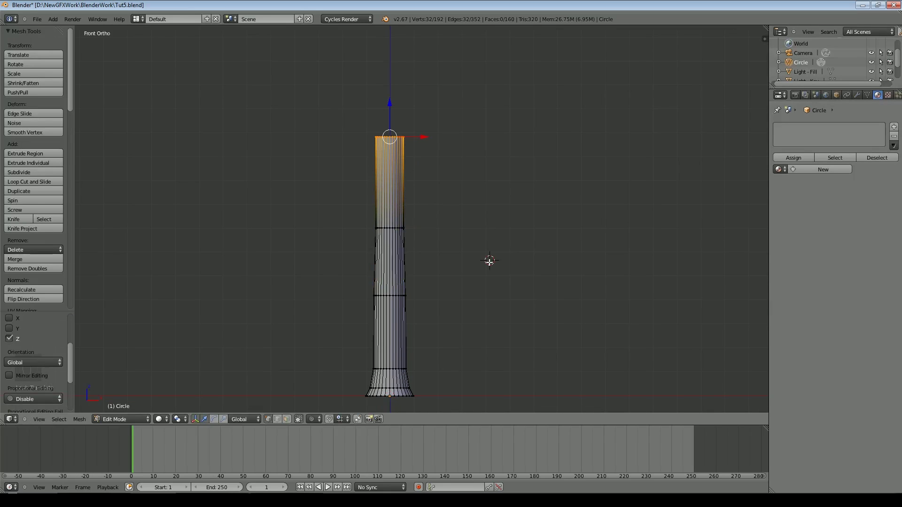
Add three evenly spaced loop cuts to the trunk's uppermost section.
{"action": "key", "text": "Tab"}
{"action": "scroll", "coordinate": [423, 207], "scroll_direction": "down", "scroll_amount": 2}
{"action": "middle_click_drag", "start_coordinate": [464, 297], "coordinate": [447, 248]}
{"action": "key", "text": "Tab"}
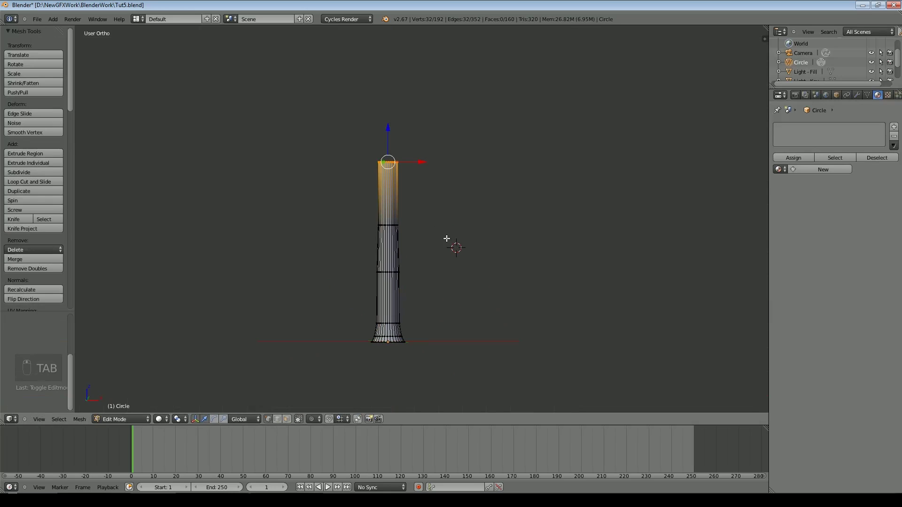
{"action": "key", "text": "ctrl+r"}
{"action": "scroll", "coordinate": [392, 193], "scroll_direction": "up", "scroll_amount": 2}
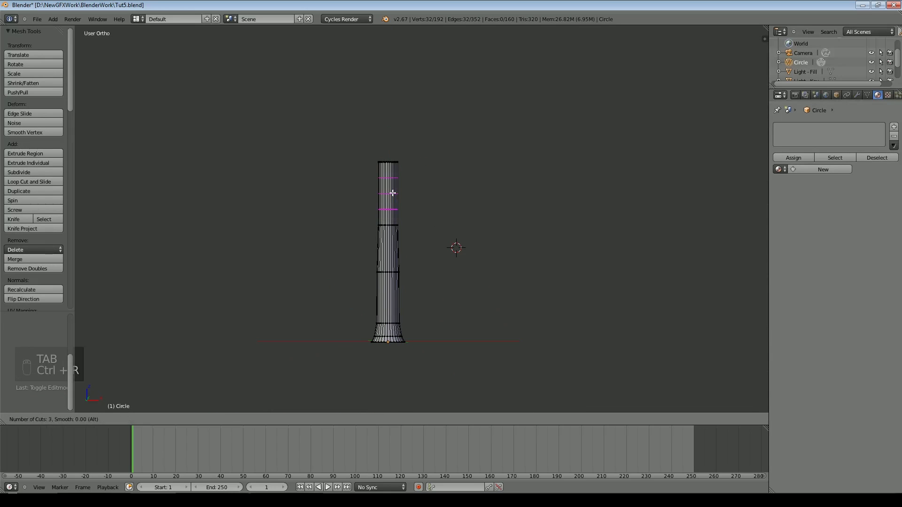
{"action": "left_click", "coordinate": [393, 193]}
{"action": "right_click", "coordinate": [397, 233]}
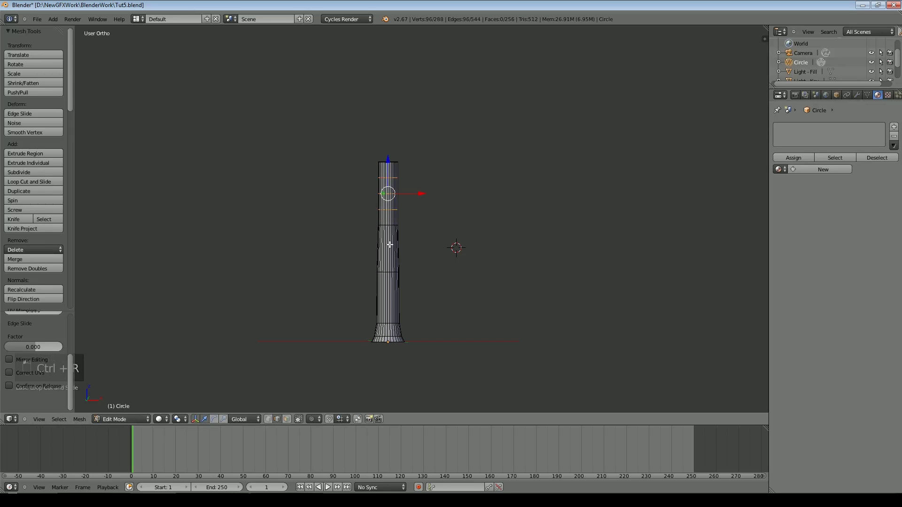
Add one centered loop cut to each of the two long sections below the trunk's uppermost section.
{"action": "key", "text": "ctrl+r"}
{"action": "left_click", "coordinate": [389, 245]}
{"action": "right_click", "coordinate": [389, 245]}
{"action": "key", "text": "ctrl+r"}
{"action": "left_click", "coordinate": [392, 296]}
{"action": "right_click", "coordinate": [392, 296]}
Select the trunk's whole mesh in vertex select mode and lower it slightly along Z, so its base sits just below the object origin.
{"action": "scroll", "coordinate": [425, 323], "scroll_direction": "up", "scroll_amount": 3}
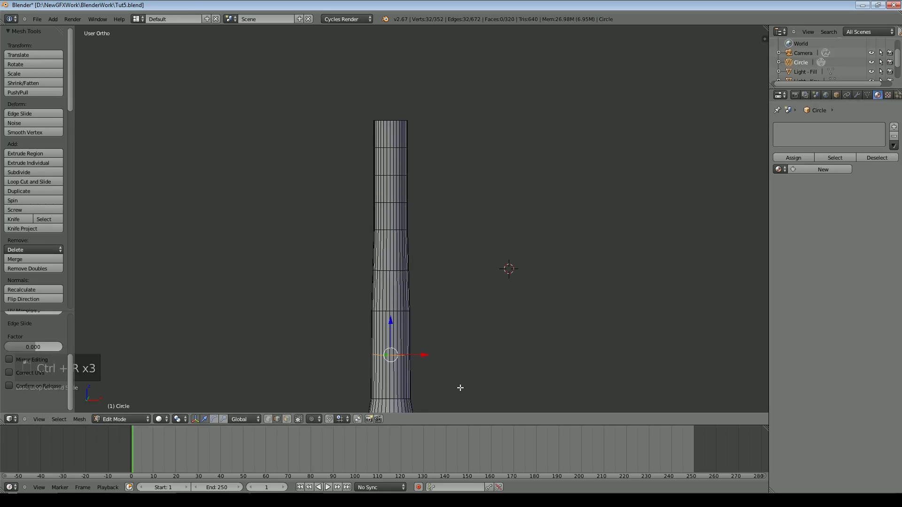
{"action": "middle_click_drag", "start_coordinate": [462, 337], "coordinate": [464, 246], "text": "shift"}
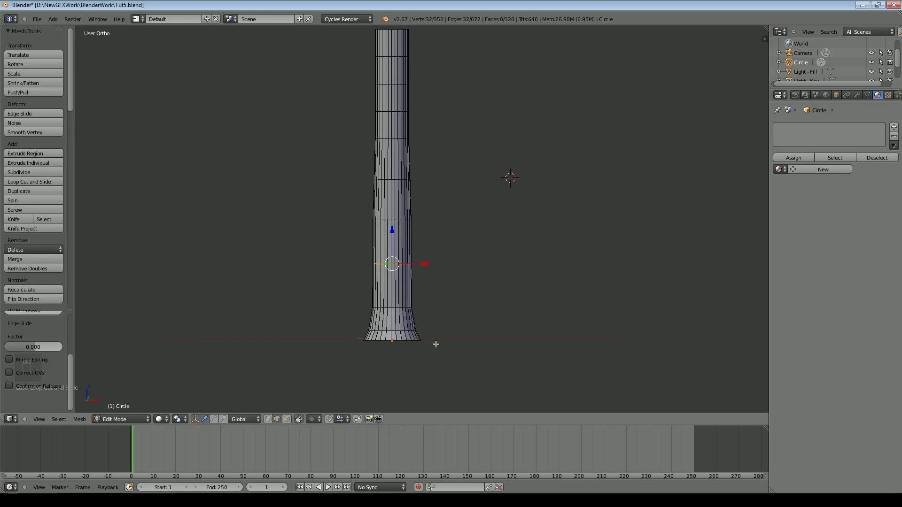
{"action": "left_click", "coordinate": [267, 419]}
{"action": "mouse_move", "coordinate": [422, 367]}
{"action": "middle_mouse_down"}
{"action": "mouse_move", "coordinate": [443, 393]}
{"action": "mouse_move", "coordinate": [425, 381]}
{"action": "middle_mouse_up"}
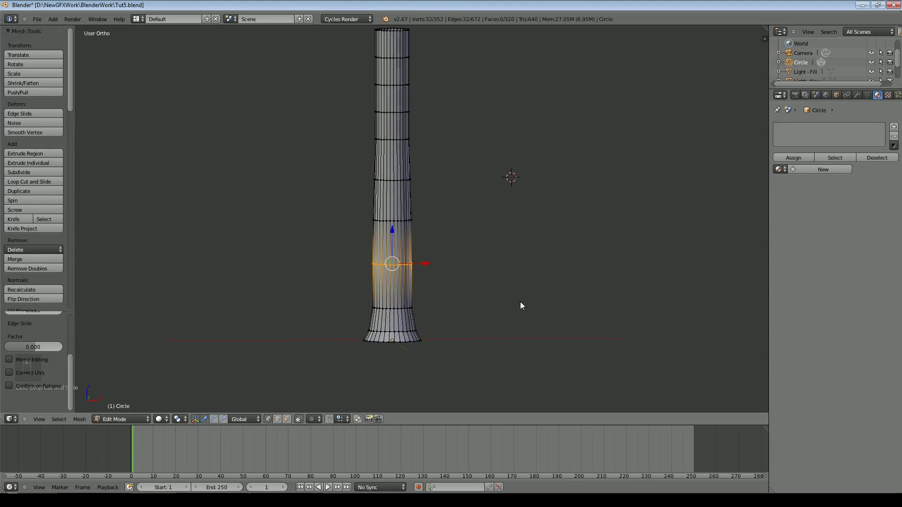
{"action": "key", "text": "Tab"}
{"action": "key", "text": "Tab"}
{"action": "key", "text": "a"}
{"action": "key", "text": "a"}
{"action": "scroll", "coordinate": [451, 308], "scroll_direction": "down", "scroll_amount": 2}
{"action": "left_click_drag", "start_coordinate": [383, 170], "coordinate": [390, 167]}
{"action": "middle_click_drag", "start_coordinate": [413, 342], "coordinate": [398, 270], "text": "shift"}
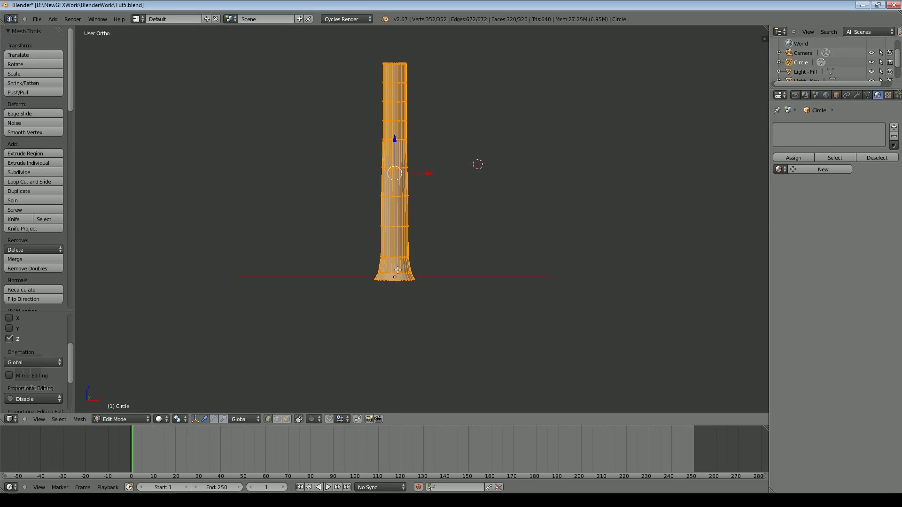
{"action": "scroll", "coordinate": [472, 307], "scroll_direction": "up", "scroll_amount": 3}
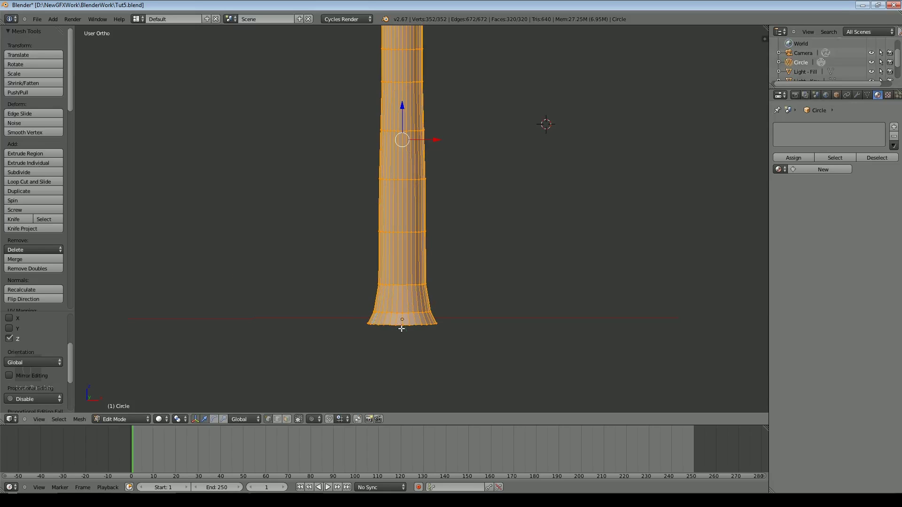
Add four evenly spaced loop cuts to the short ring section directly above the trunk's tapering part.
{"action": "key", "text": "Tab"}
{"action": "scroll", "coordinate": [460, 182], "scroll_direction": "down", "scroll_amount": 1}
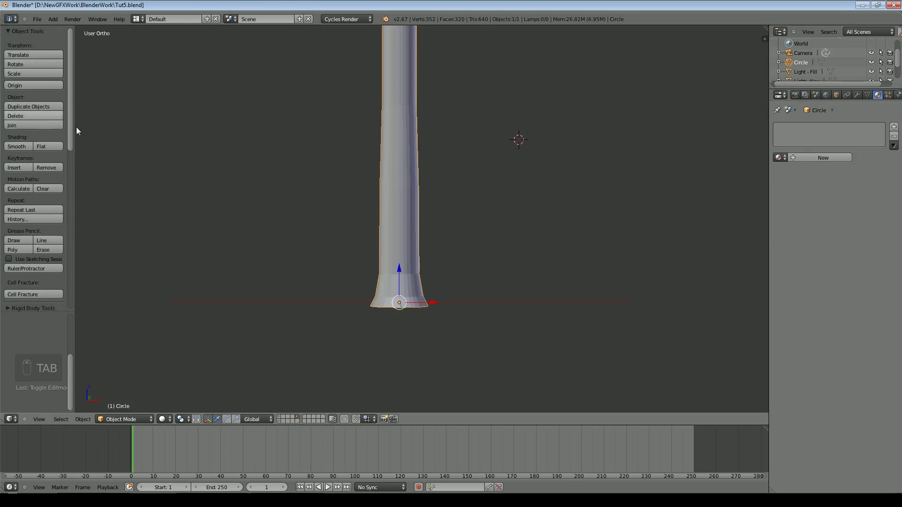
{"action": "middle_click_drag", "start_coordinate": [514, 184], "coordinate": [502, 345], "text": "shift"}
{"action": "scroll", "coordinate": [453, 153], "scroll_direction": "up", "scroll_amount": 4}
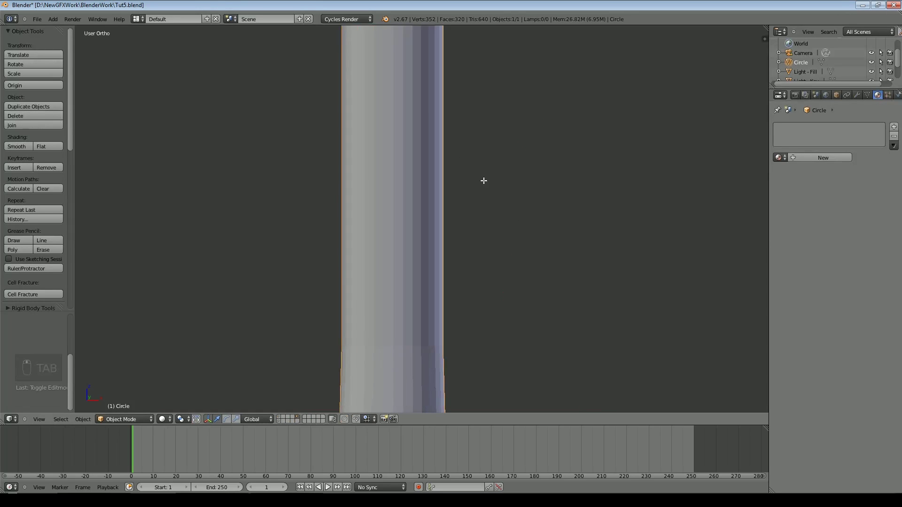
{"action": "key", "text": "Tab"}
{"action": "scroll", "coordinate": [519, 199], "scroll_direction": "down", "scroll_amount": 4}
{"action": "middle_click_drag", "start_coordinate": [477, 263], "coordinate": [422, 268]}
{"action": "scroll", "coordinate": [457, 211], "scroll_direction": "up", "scroll_amount": 5}
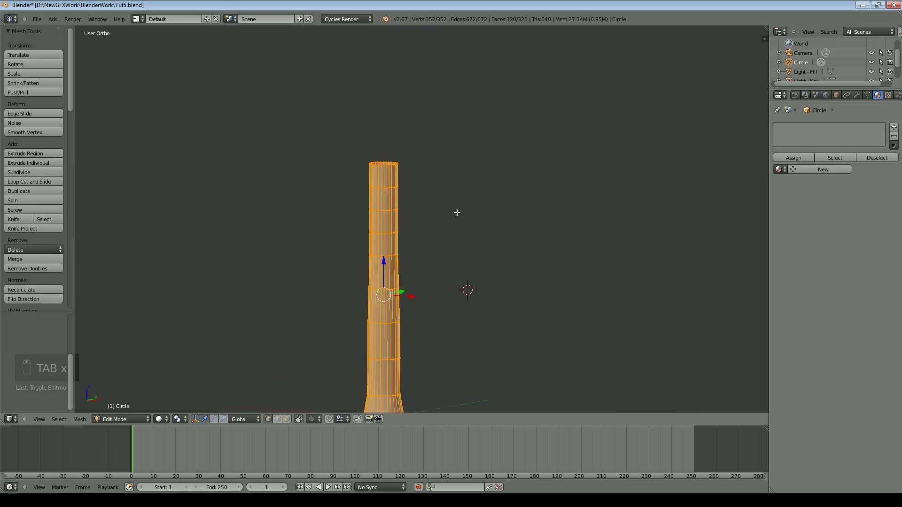
{"action": "key", "text": "a"}
{"action": "key", "text": "ctrl+r"}
{"action": "scroll", "coordinate": [400, 281], "scroll_direction": "up", "scroll_amount": 3}
{"action": "left_click", "coordinate": [399, 280]}
{"action": "right_click", "coordinate": [399, 280]}
{"action": "scroll", "coordinate": [469, 288], "scroll_direction": "down", "scroll_amount": 3}
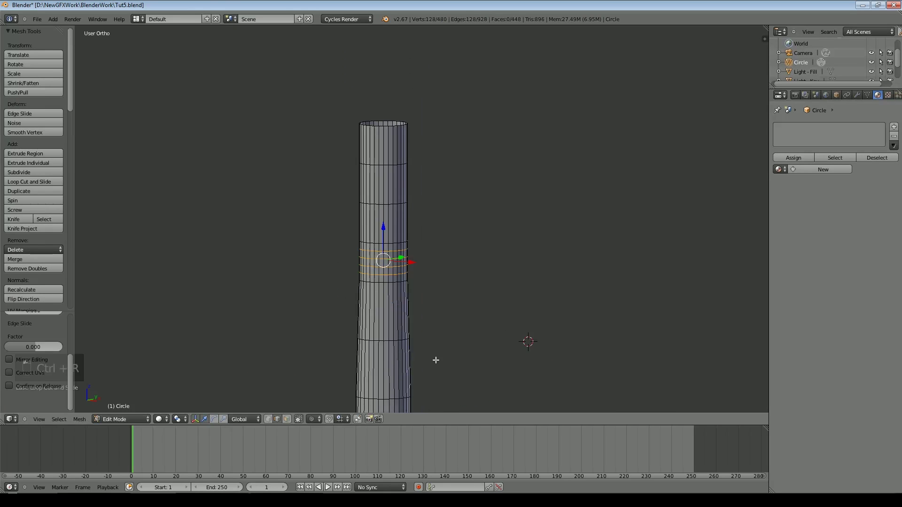
Extrude one front face from the second row of the newly cut rings outward along Y and raise its end slightly along Z.
{"action": "left_click", "coordinate": [287, 419]}
{"action": "scroll", "coordinate": [463, 326], "scroll_direction": "up", "scroll_amount": 7}
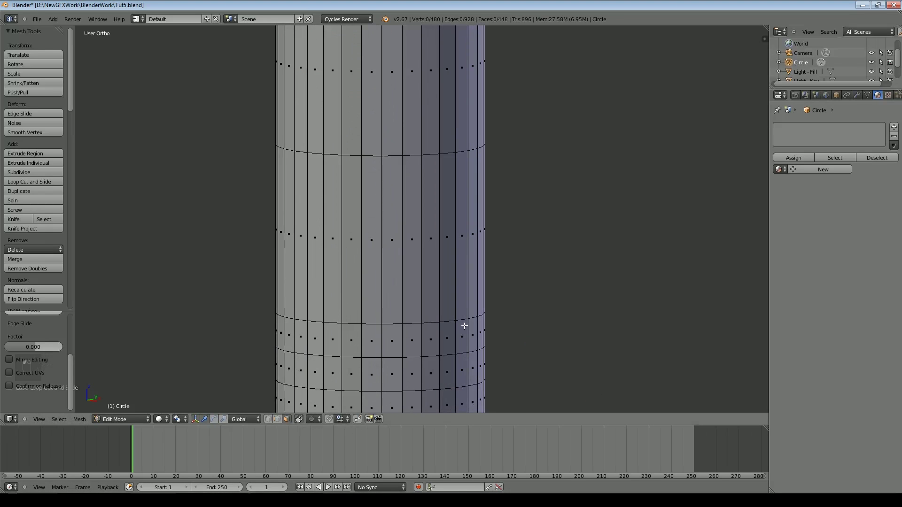
{"action": "middle_click_drag", "start_coordinate": [550, 364], "coordinate": [534, 214], "text": "shift"}
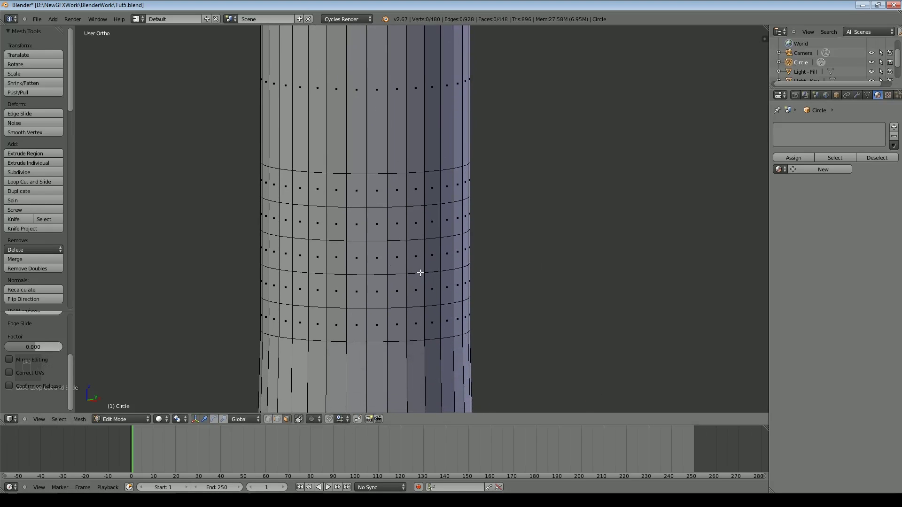
{"action": "key", "text": "KP_7"}
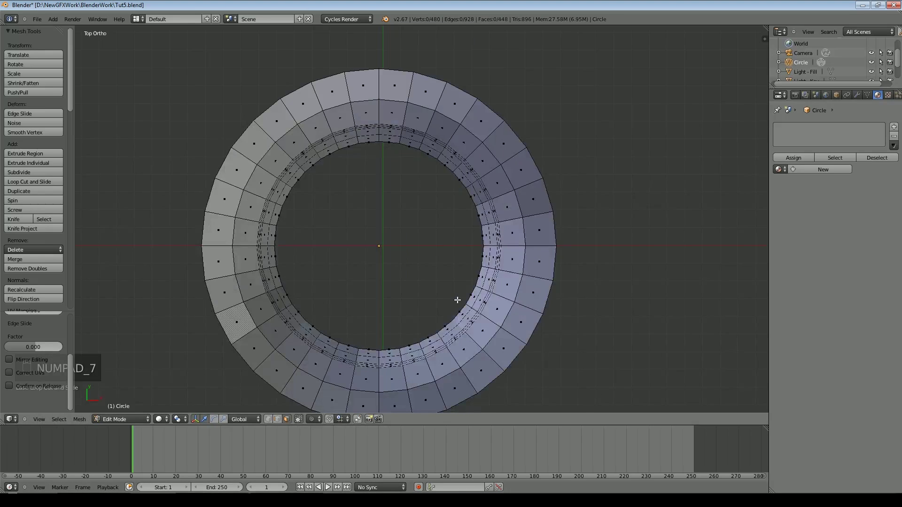
{"action": "scroll", "coordinate": [457, 299], "scroll_direction": "down", "scroll_amount": 4}
{"action": "middle_click_drag", "start_coordinate": [234, 285], "coordinate": [419, 323]}
{"action": "key", "text": "KP_1"}
{"action": "scroll", "coordinate": [418, 263], "scroll_direction": "up", "scroll_amount": 4}
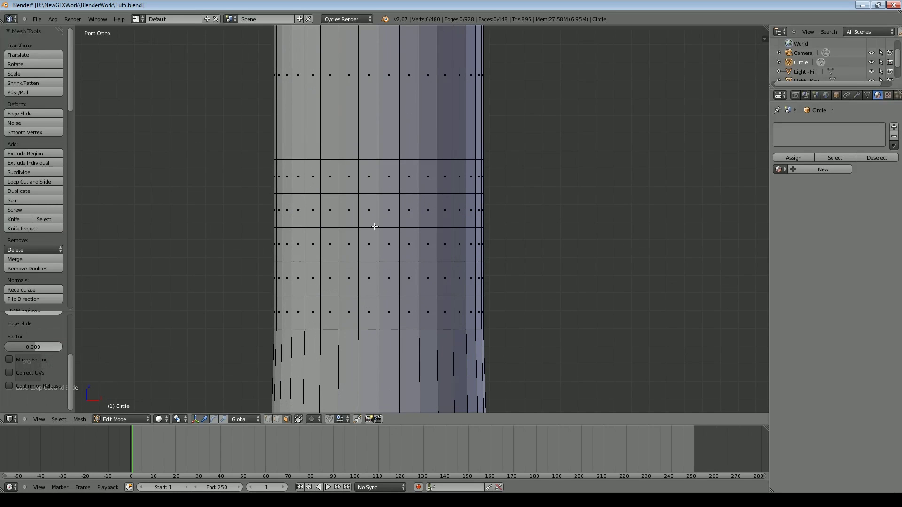
{"action": "right_click", "coordinate": [373, 209]}
{"action": "middle_click_drag", "start_coordinate": [423, 292], "coordinate": [524, 303]}
{"action": "scroll", "coordinate": [525, 302], "scroll_direction": "down", "scroll_amount": 2}
{"action": "key", "text": "e"}
{"action": "right_click", "coordinate": [414, 217]}
{"action": "left_click_drag", "start_coordinate": [438, 216], "coordinate": [542, 214]}
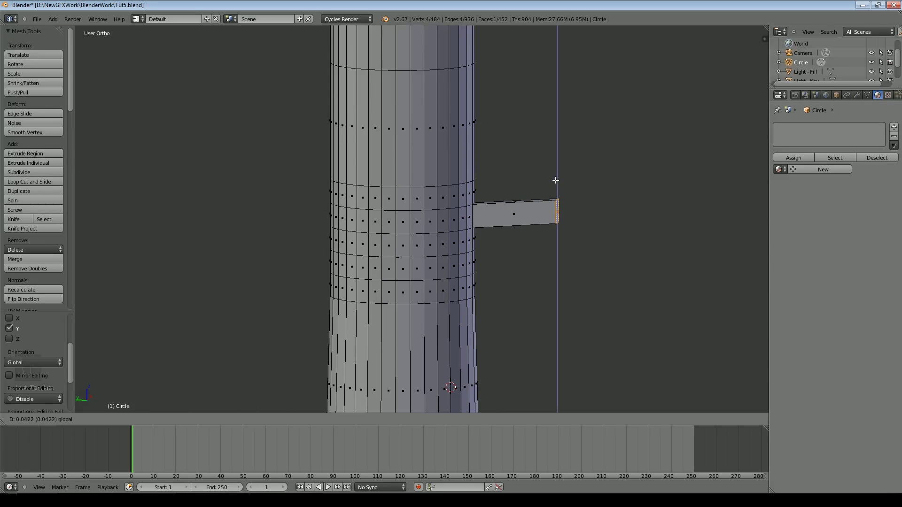
{"action": "left_click", "coordinate": [556, 178]}
Extrude the branch's end face two more times, moving each new segment outward along Y and upward along Z.
{"action": "scroll", "coordinate": [571, 235], "scroll_direction": "down", "scroll_amount": 1}
{"action": "key", "text": "e"}
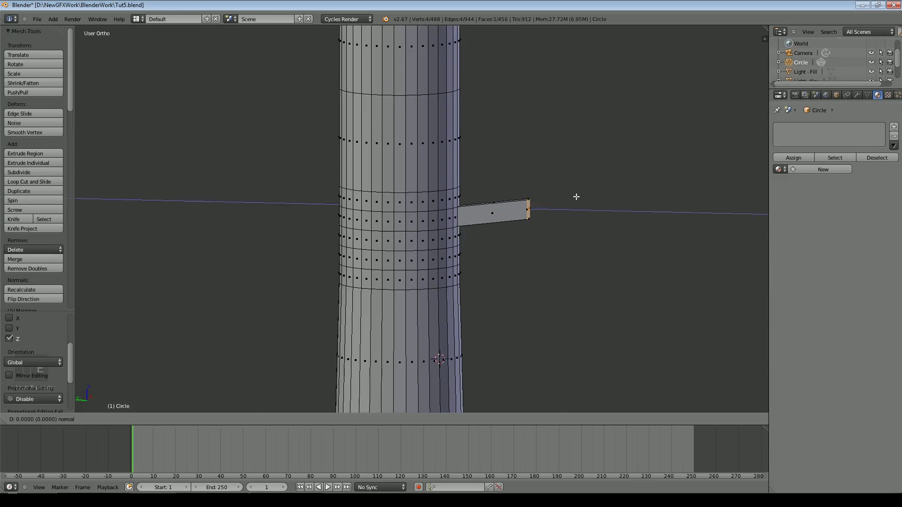
{"action": "right_click", "coordinate": [576, 196]}
{"action": "left_click_drag", "start_coordinate": [494, 210], "coordinate": [563, 205]}
{"action": "key", "text": "e"}
{"action": "right_click", "coordinate": [587, 238]}
{"action": "left_click_drag", "start_coordinate": [591, 167], "coordinate": [588, 140]}
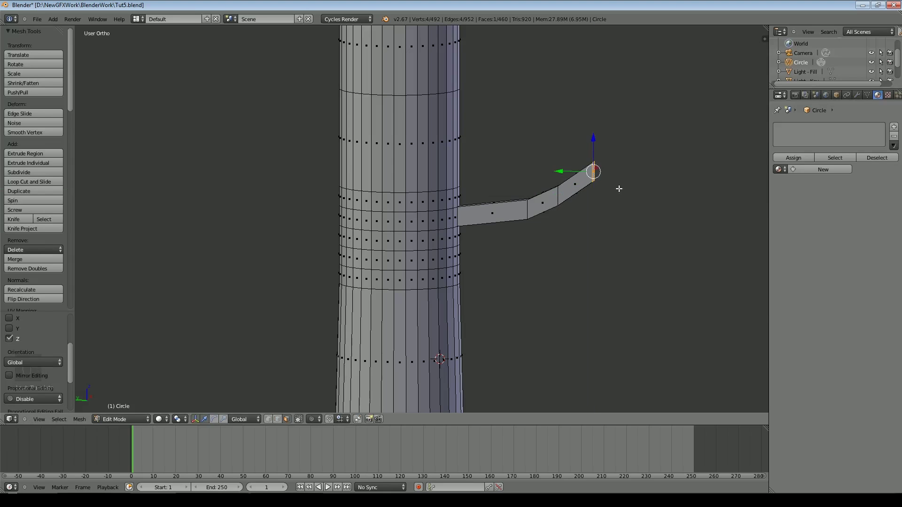
Add a centered loop cut to the branch's outermost segment and another to that segment's half nearer the trunk.
{"action": "middle_click_drag", "start_coordinate": [565, 244], "coordinate": [412, 250]}
{"action": "middle_click_drag", "start_coordinate": [290, 237], "coordinate": [510, 246], "text": "shift"}
{"action": "scroll", "coordinate": [510, 246], "scroll_direction": "up", "scroll_amount": 6}
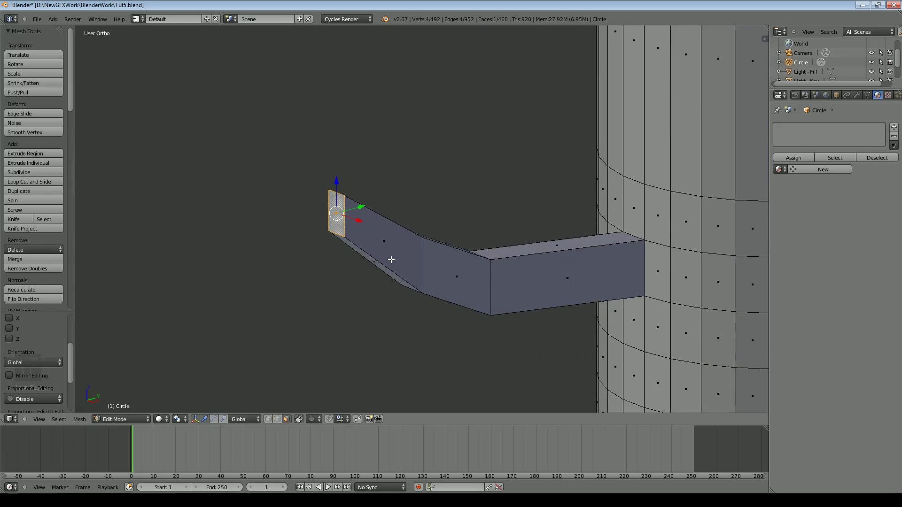
{"action": "key", "text": "ctrl+r"}
{"action": "left_click", "coordinate": [392, 260]}
{"action": "right_click", "coordinate": [392, 259]}
{"action": "key", "text": "ctrl+r"}
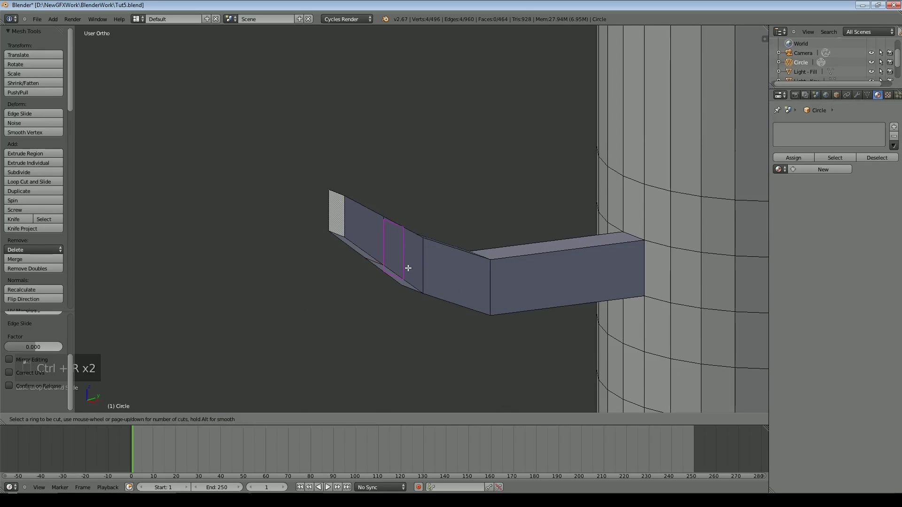
{"action": "left_click", "coordinate": [408, 267]}
{"action": "right_click", "coordinate": [417, 292]}
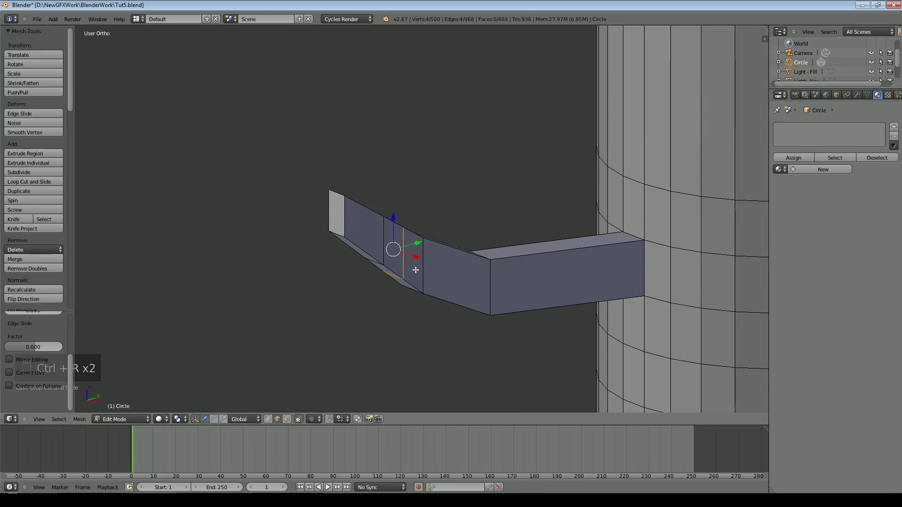
Extrude the side face between the inner loop cut and the branch's bend along X, and scale its end smaller to start a twig.
{"action": "left_click", "coordinate": [287, 419]}
{"action": "right_click", "coordinate": [412, 261]}
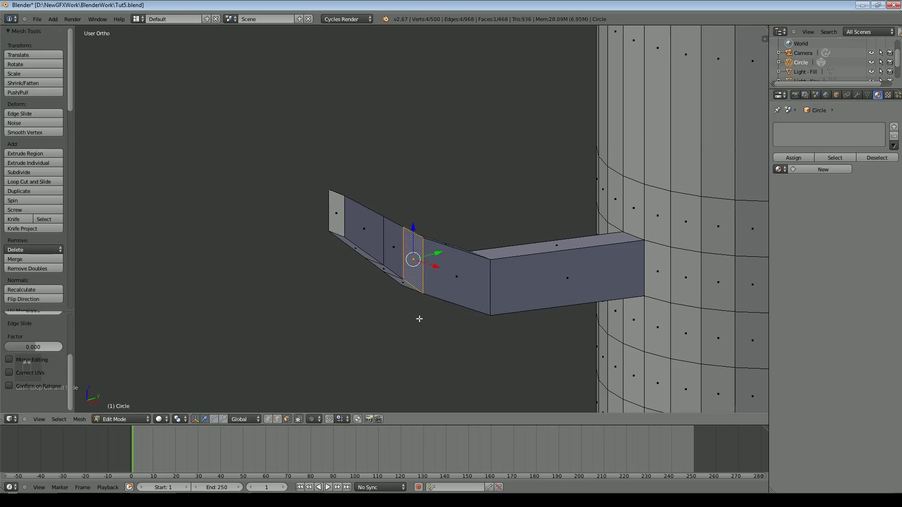
{"action": "middle_click_drag", "start_coordinate": [418, 318], "coordinate": [447, 320]}
{"action": "key", "text": "KP_Decimal"}
{"action": "scroll", "coordinate": [447, 318], "scroll_direction": "down", "scroll_amount": 3}
{"action": "middle_click_drag", "start_coordinate": [403, 248], "coordinate": [453, 243]}
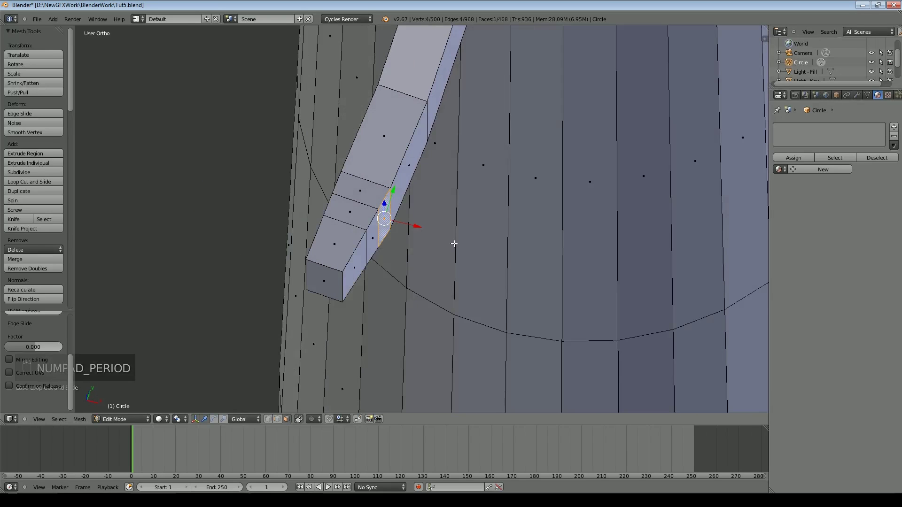
{"action": "key", "text": "e"}
{"action": "key", "text": "e"}
{"action": "right_click", "coordinate": [454, 244]}
{"action": "key", "text": "g"}
{"action": "key", "text": "x"}
{"action": "left_click", "coordinate": [453, 240]}
{"action": "key", "text": "s"}
{"action": "left_click", "coordinate": [469, 247]}
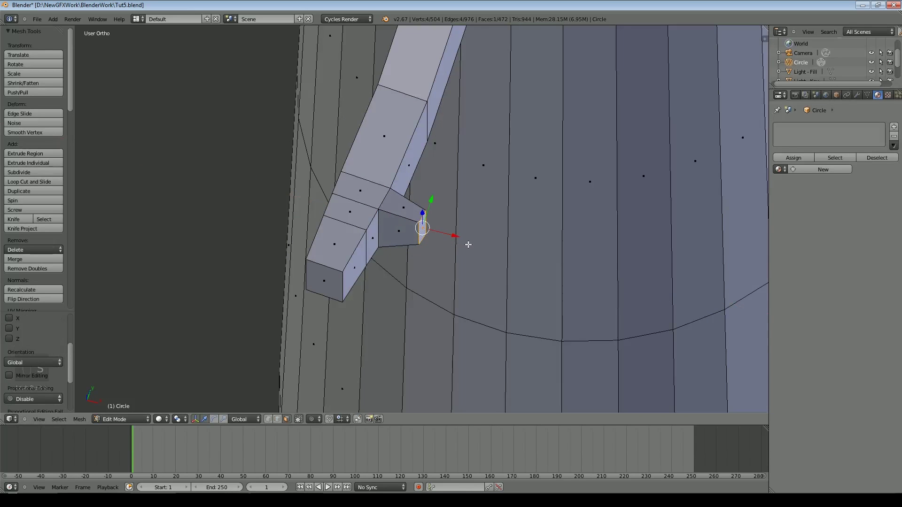
Extrude the twig's end face again along X, shift it along Y toward the branch tip and scale it smaller.
{"action": "key", "text": "e"}
{"action": "right_click", "coordinate": [459, 248]}
{"action": "key", "text": "g"}
{"action": "key", "text": "x"}
{"action": "left_click", "coordinate": [492, 247]}
{"action": "left_click_drag", "start_coordinate": [475, 211], "coordinate": [475, 265]}
{"action": "key", "text": "s"}
{"action": "left_click", "coordinate": [469, 278]}
Scale the main branch's end face smaller and move it farther out from the trunk along Y.
{"action": "right_click", "coordinate": [338, 284]}
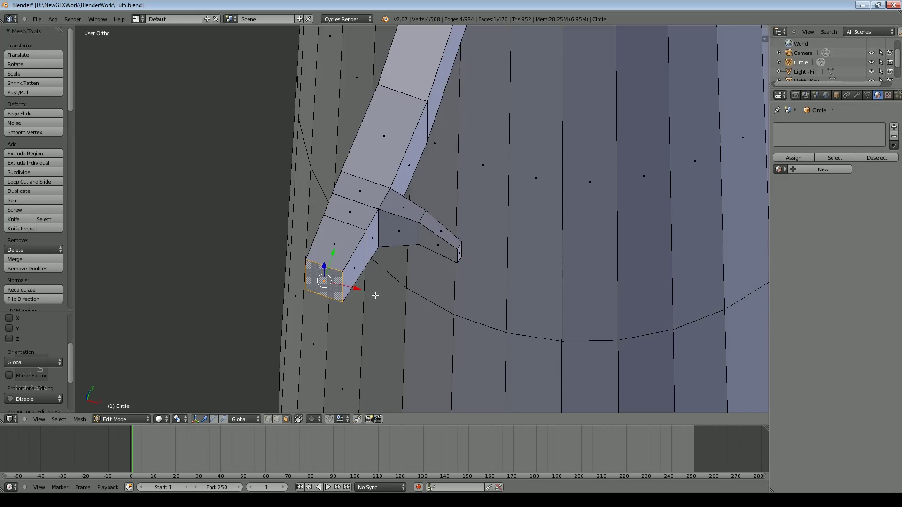
{"action": "key", "text": "s"}
{"action": "left_click", "coordinate": [347, 282]}
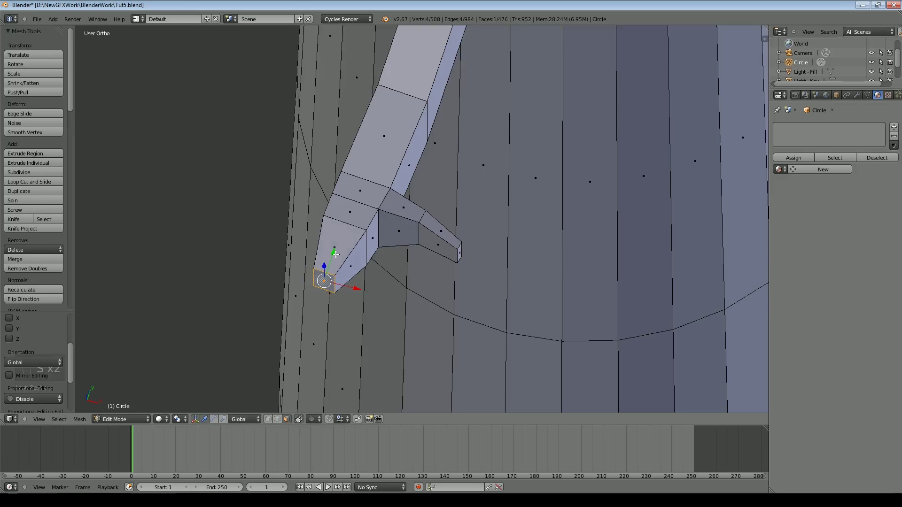
{"action": "key", "text": "e"}
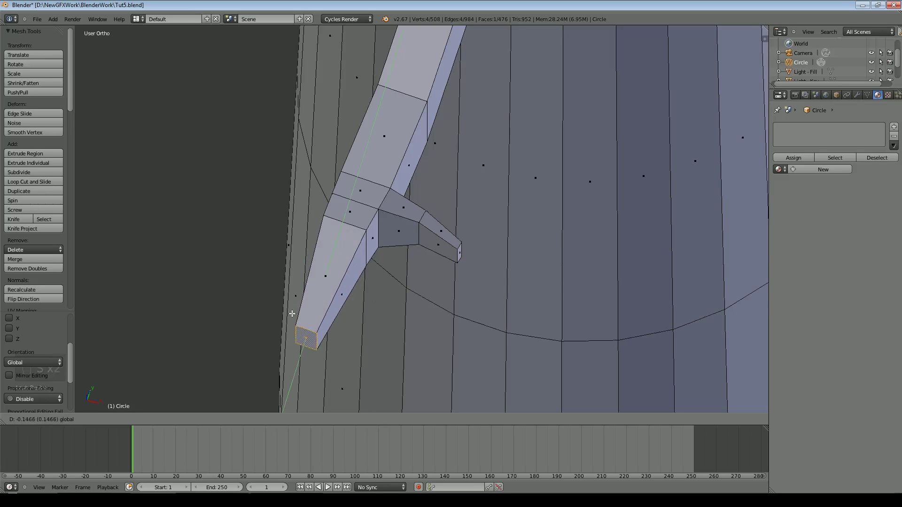
{"action": "left_click", "coordinate": [297, 368]}
Add one centered loop cut to the branch segment attached to the trunk.
{"action": "key", "text": "Tab"}
{"action": "middle_click_drag", "start_coordinate": [298, 368], "coordinate": [458, 272]}
{"action": "key", "text": "Tab"}
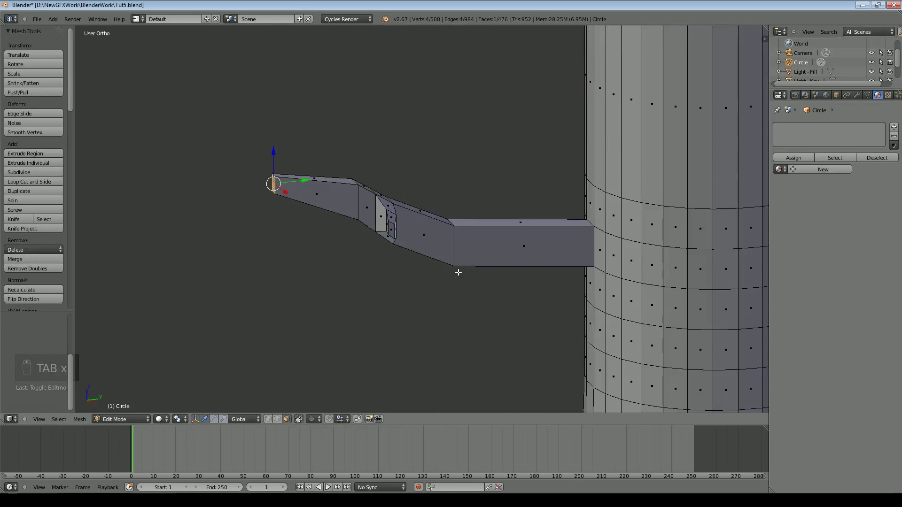
{"action": "key", "text": "ctrl+r"}
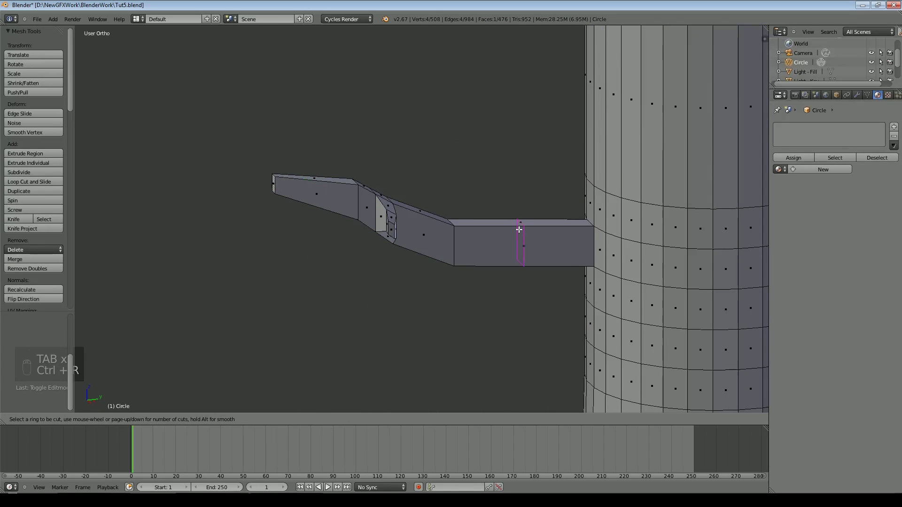
{"action": "left_click", "coordinate": [521, 238]}
{"action": "right_click", "coordinate": [519, 230]}
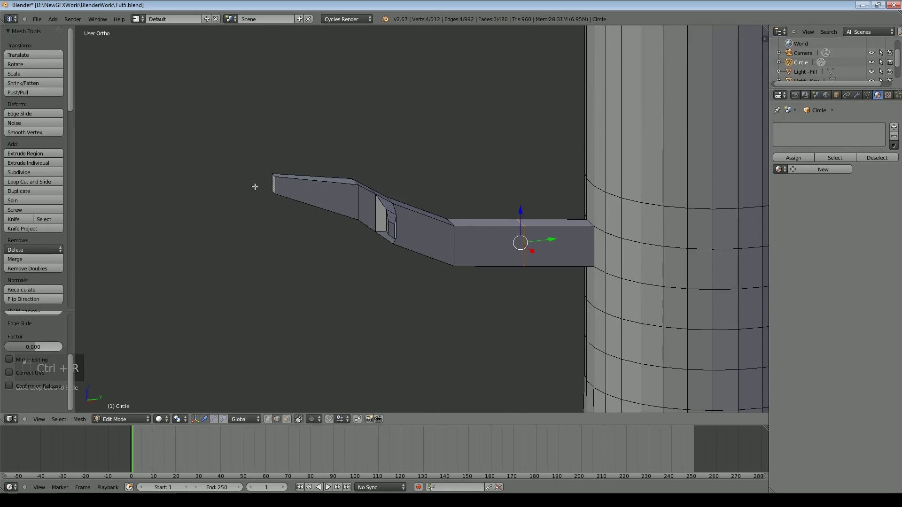
{"action": "right_click", "coordinate": [275, 185]}
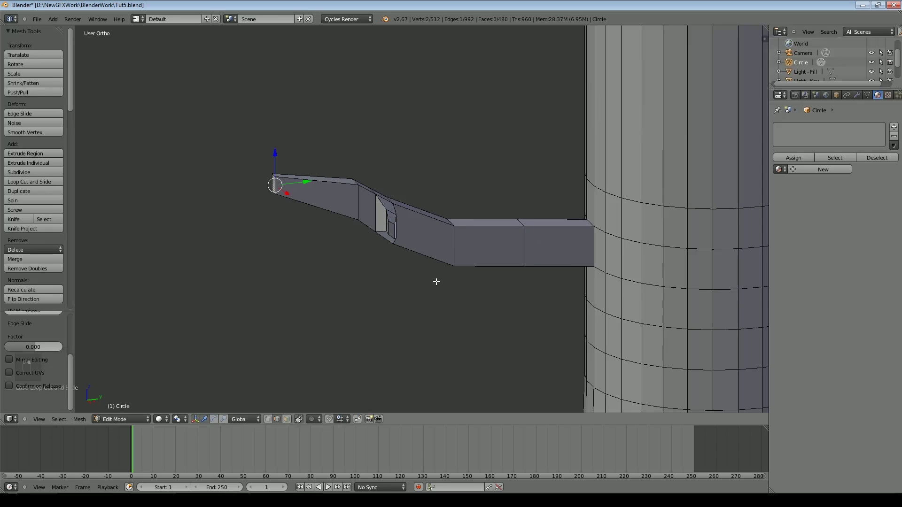
{"action": "key", "text": "ctrl+KP_Add"}
{"action": "key", "text": "ctrl+KP_Add"}
{"action": "key", "text": "ctrl+KP_Add"}
{"action": "key", "text": "ctrl+KP_Add"}
{"action": "key", "text": "ctrl+KP_Add"}
{"action": "left_click", "coordinate": [405, 191]}
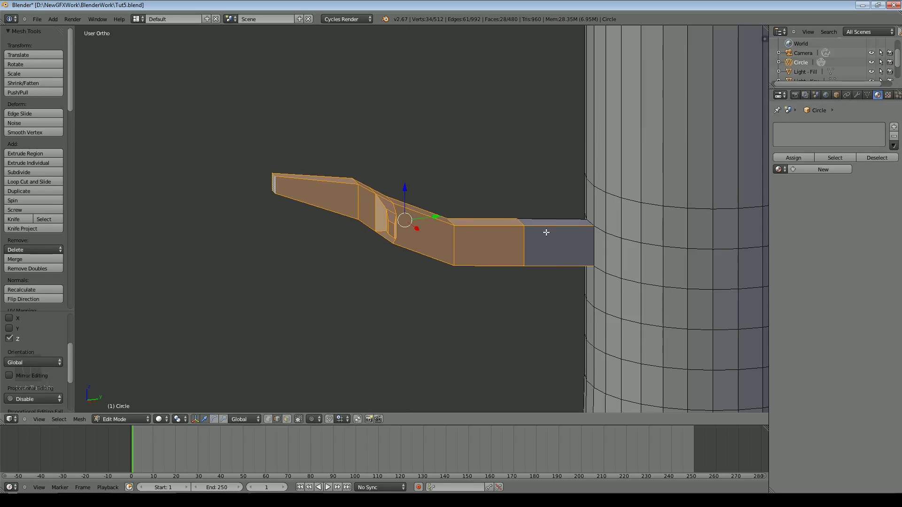
Grow the selection from the branch's four tip vertices back to the new loop cut and rotate that part slightly, tilting its tip upward.
{"action": "left_click", "coordinate": [268, 419]}
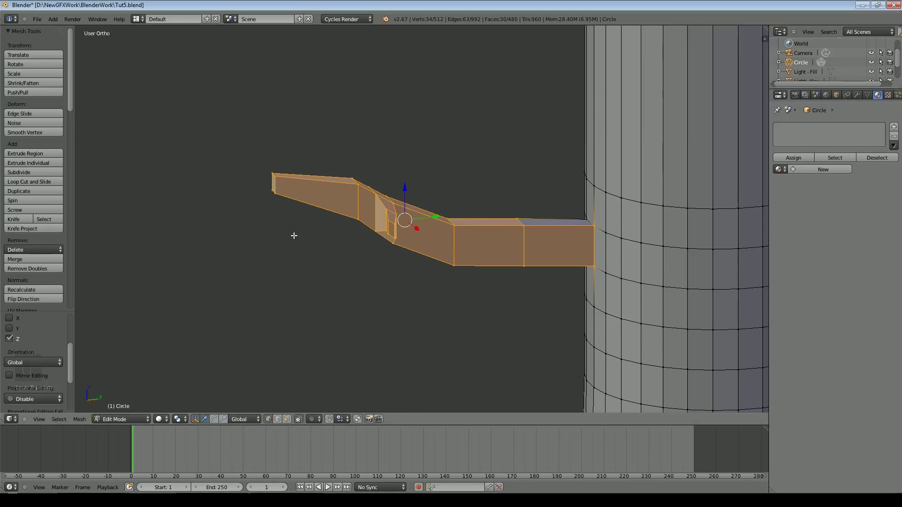
{"action": "right_click", "coordinate": [274, 186]}
{"action": "middle_click_drag", "start_coordinate": [327, 259], "coordinate": [368, 269]}
{"action": "right_click", "coordinate": [330, 226], "text": "shift"}
{"action": "right_click", "coordinate": [328, 240], "text": "shift"}
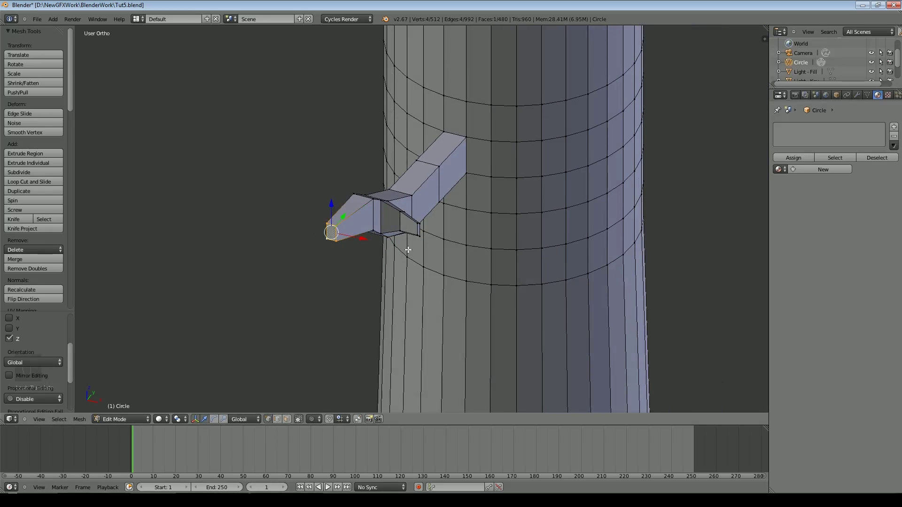
{"action": "key", "text": "ctrl+KP_Add"}
{"action": "key", "text": "ctrl+KP_Add"}
{"action": "key", "text": "ctrl+KP_Add"}
{"action": "key", "text": "ctrl+KP_Add"}
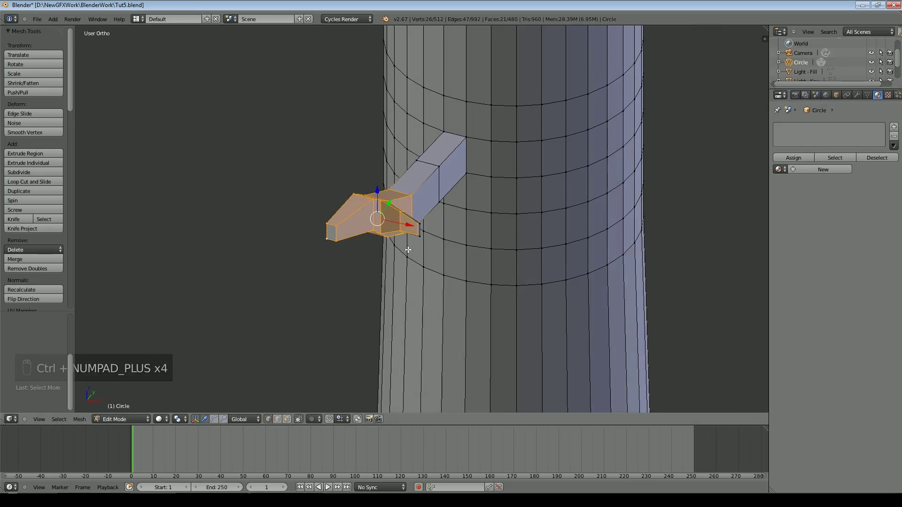
{"action": "key", "text": "ctrl+KP_Add"}
{"action": "middle_click_drag", "start_coordinate": [437, 221], "coordinate": [483, 239]}
{"action": "key", "text": "r"}
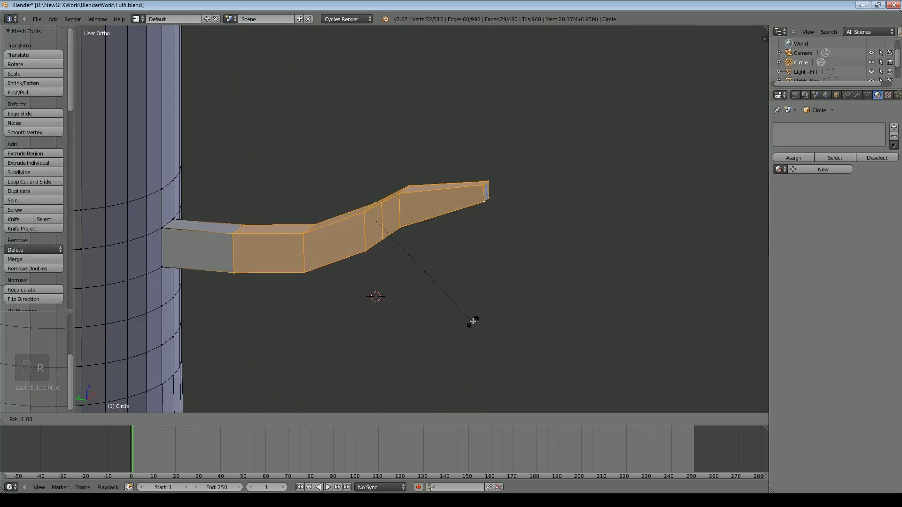
{"action": "left_click", "coordinate": [471, 313]}
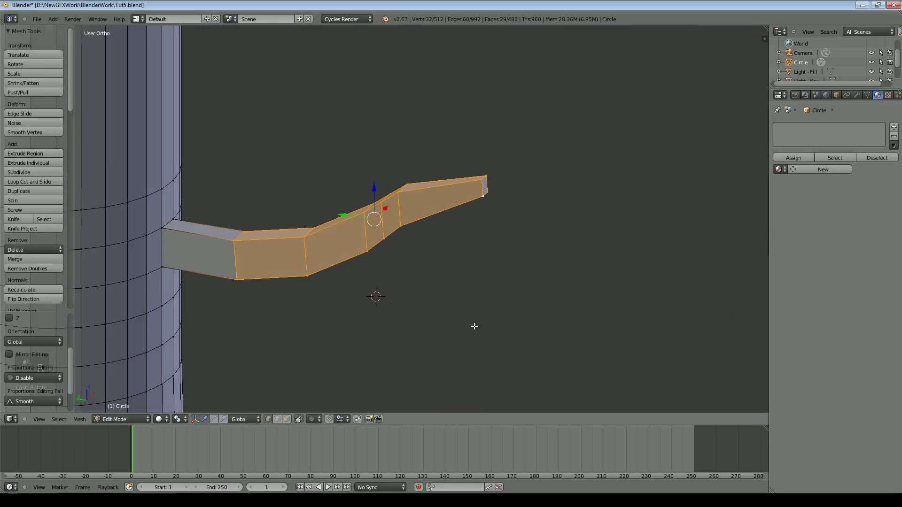
Return to Object Mode and add a Subdivision Surface modifier to the tree.
{"action": "scroll", "coordinate": [474, 325], "scroll_direction": "down", "scroll_amount": 2}
{"action": "key", "text": "Tab"}
{"action": "middle_click_drag", "start_coordinate": [481, 323], "coordinate": [423, 307]}
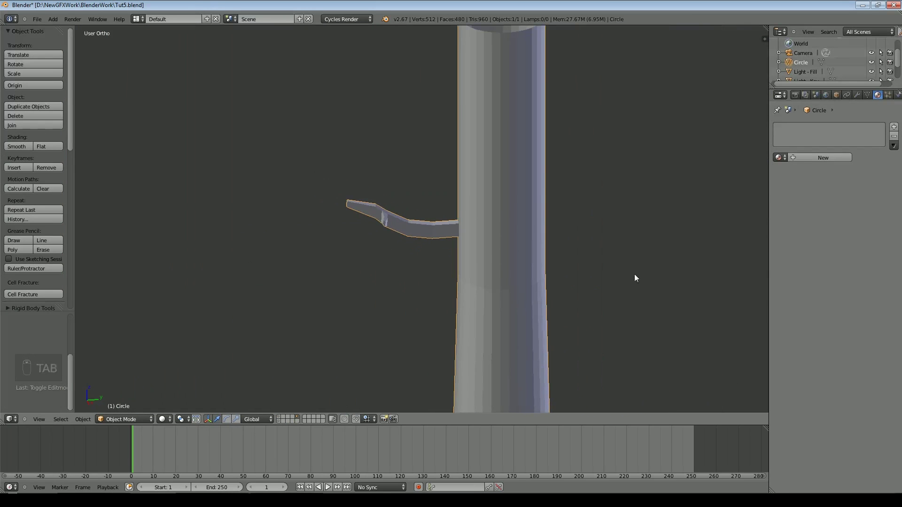
{"action": "middle_click_drag", "start_coordinate": [453, 265], "coordinate": [488, 256]}
{"action": "scroll", "coordinate": [489, 256], "scroll_direction": "down", "scroll_amount": 3}
{"action": "scroll", "coordinate": [465, 351], "scroll_direction": "down", "scroll_amount": 2}
{"action": "scroll", "coordinate": [480, 354], "scroll_direction": "up", "scroll_amount": 7}
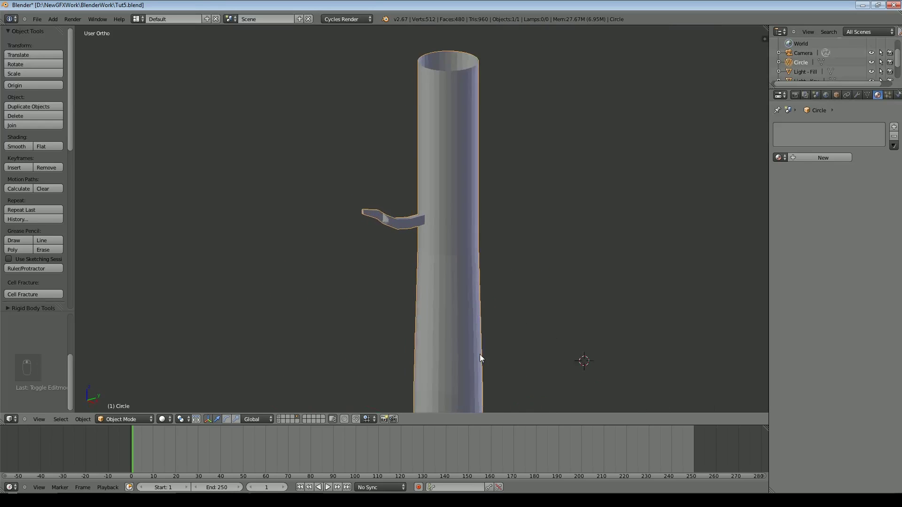
{"action": "left_click", "coordinate": [857, 95]}
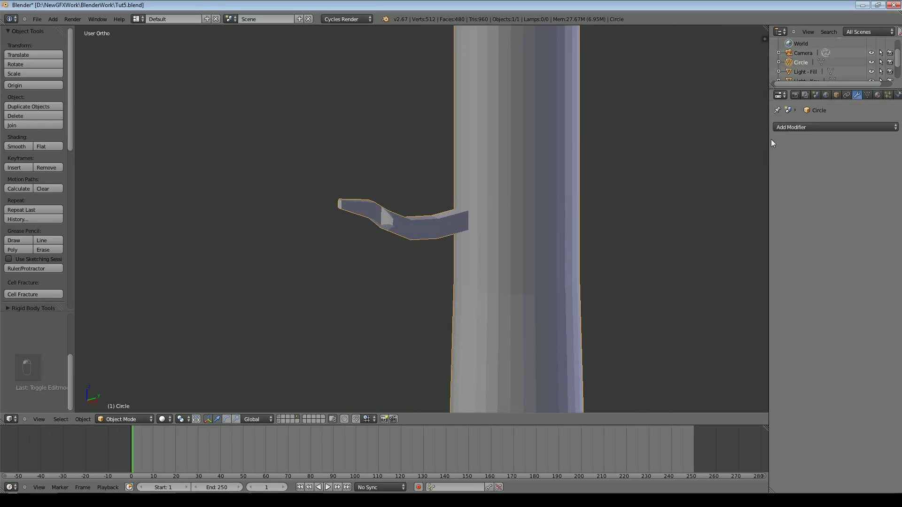
{"action": "left_click", "coordinate": [822, 129]}
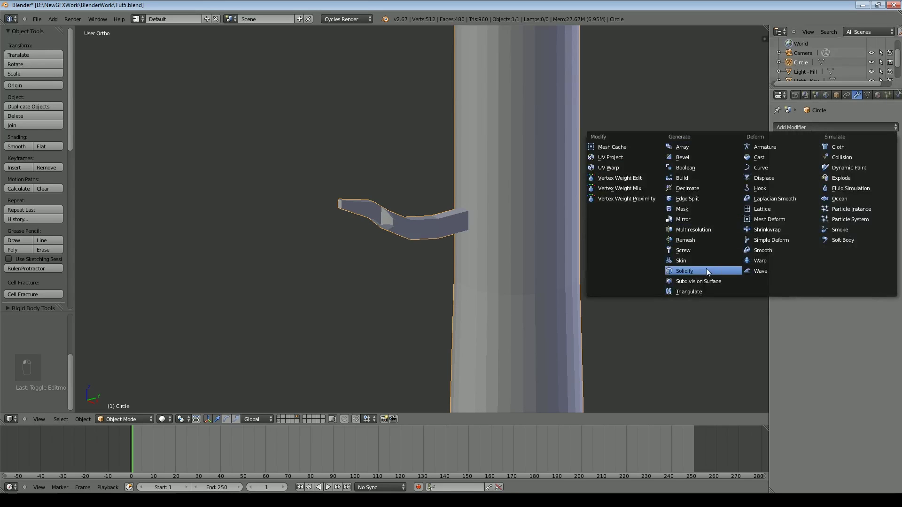
{"action": "left_click", "coordinate": [702, 281]}
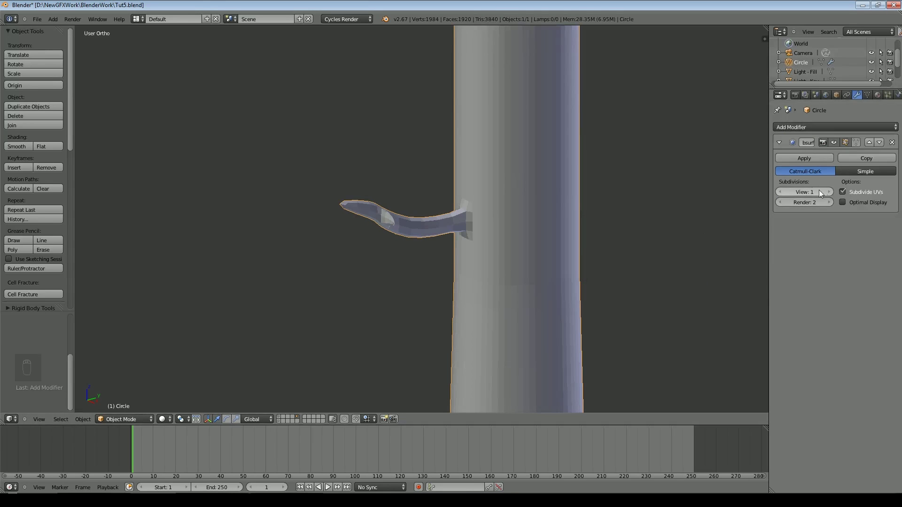
Apply smooth shading to the whole tree.
{"action": "left_click", "coordinate": [16, 146]}
{"action": "middle_click_drag", "start_coordinate": [460, 254], "coordinate": [520, 312]}
{"action": "scroll", "coordinate": [351, 191], "scroll_direction": "down", "scroll_amount": 4}
{"action": "middle_click_drag", "start_coordinate": [351, 191], "coordinate": [410, 244]}
{"action": "scroll", "coordinate": [410, 244], "scroll_direction": "down", "scroll_amount": 4}
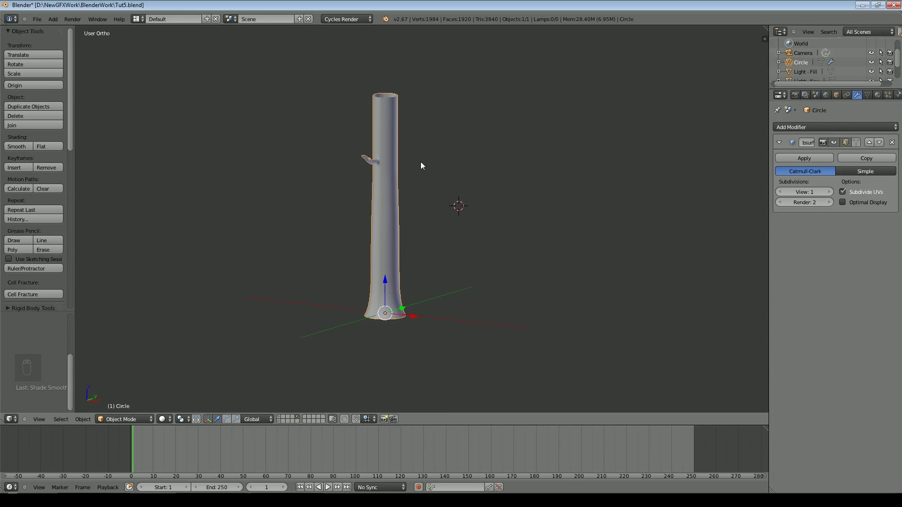
Select the four vertices where the branch meets the trunk, in wireframe display, and mark the edges between them as a seam.
{"action": "scroll", "coordinate": [446, 178], "scroll_direction": "up", "scroll_amount": 7}
{"action": "key", "text": "Tab"}
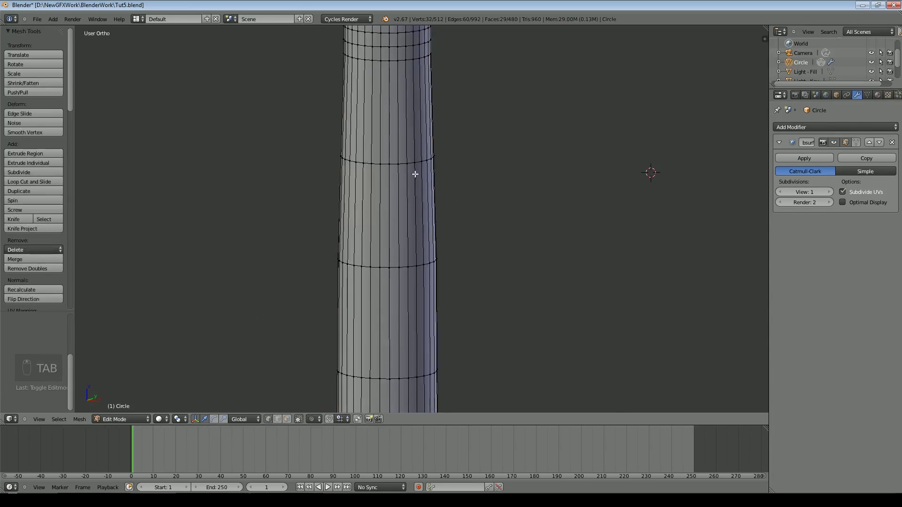
{"action": "middle_click_drag", "start_coordinate": [403, 171], "coordinate": [431, 318], "text": "shift"}
{"action": "scroll", "coordinate": [484, 76], "scroll_direction": "up", "scroll_amount": 6}
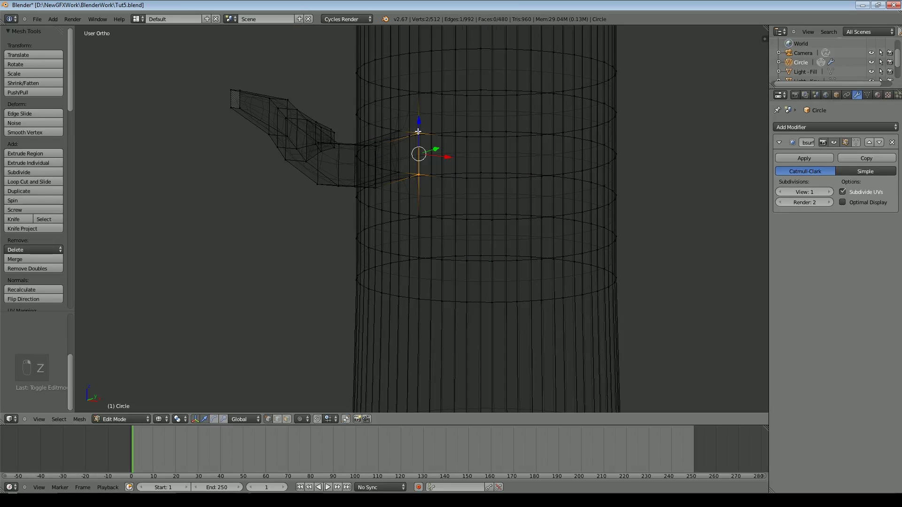
{"action": "middle_click_drag", "start_coordinate": [418, 132], "coordinate": [432, 140]}
{"action": "left_click", "coordinate": [357, 110], "text": "shift"}
{"action": "middle_click_drag", "start_coordinate": [441, 173], "coordinate": [491, 168]}
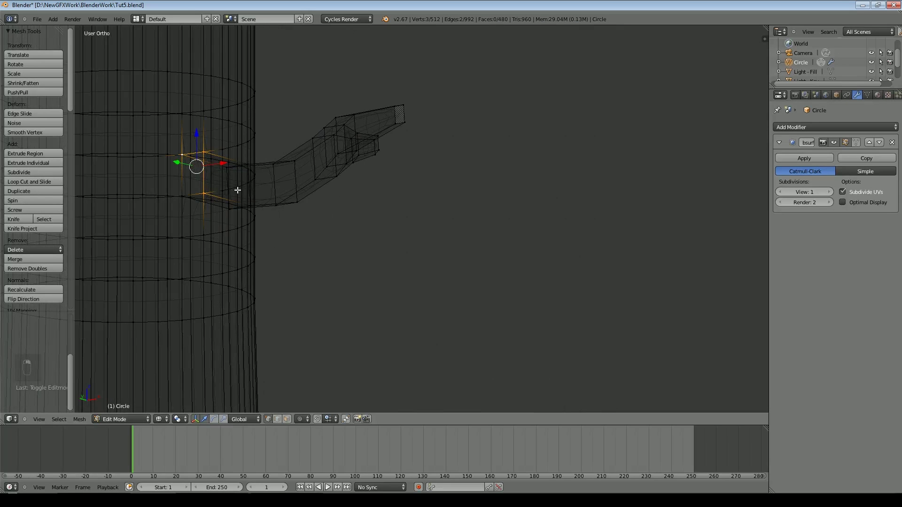
{"action": "left_click", "coordinate": [182, 194], "text": "shift"}
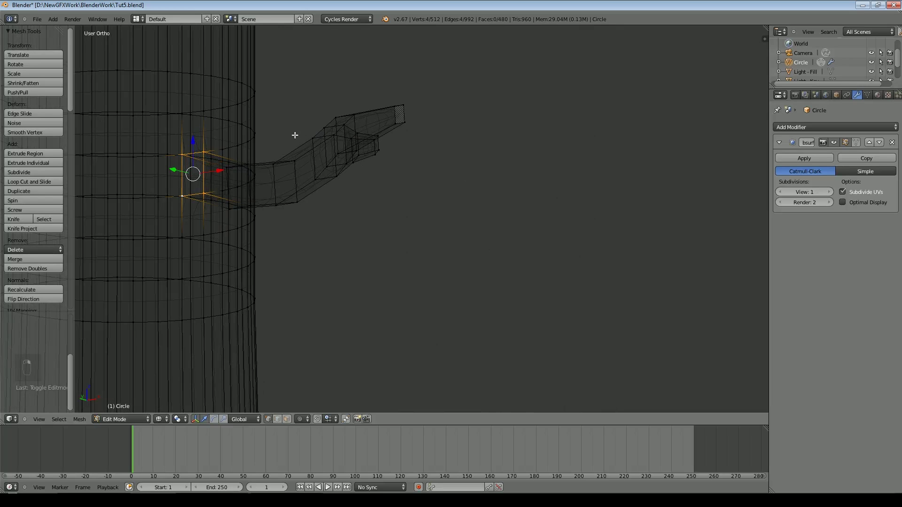
{"action": "key", "text": "ctrl+e"}
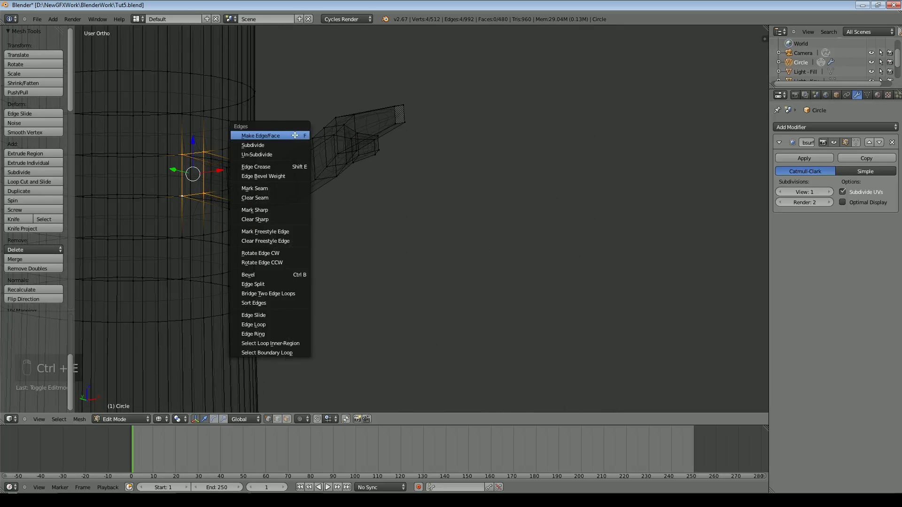
{"action": "left_click", "coordinate": [289, 186]}
{"action": "key", "text": "Tab"}
{"action": "scroll", "coordinate": [253, 218], "scroll_direction": "down", "scroll_amount": 6}
{"action": "key", "text": "a"}
{"action": "scroll", "coordinate": [407, 187], "scroll_direction": "down", "scroll_amount": 4}
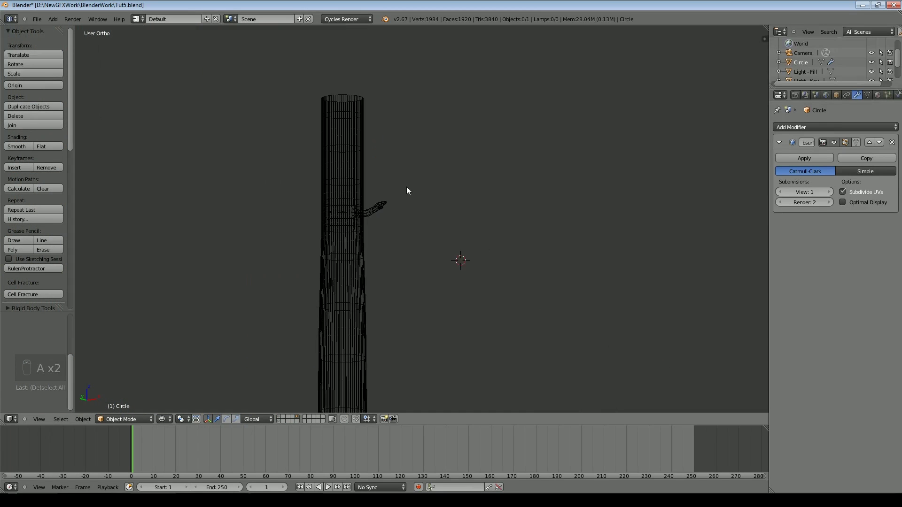
Select the vertical edge line running the trunk's full height through the branch base and mark it as a seam.
{"action": "scroll", "coordinate": [345, 180], "scroll_direction": "up", "scroll_amount": 10}
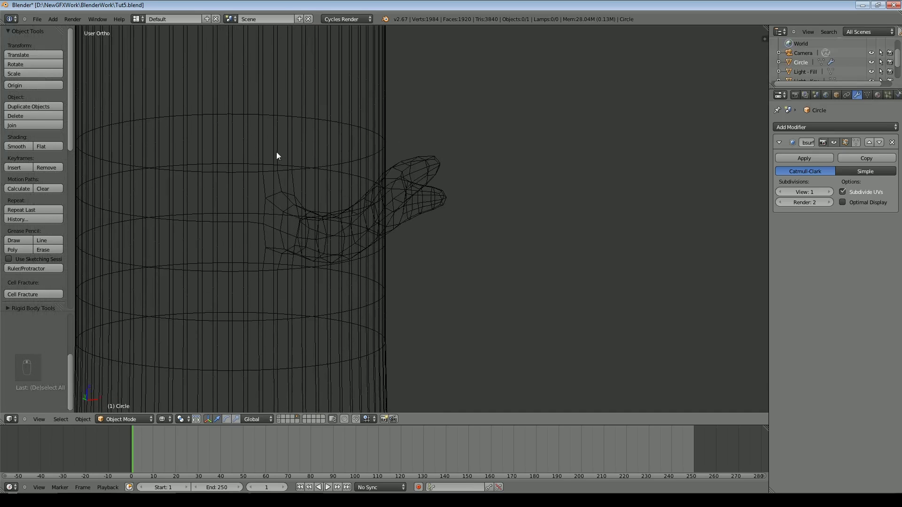
{"action": "key", "text": "Tab"}
{"action": "left_click", "coordinate": [262, 147], "text": "ctrl"}
{"action": "middle_click_drag", "start_coordinate": [261, 276], "coordinate": [293, 271]}
{"action": "right_click", "coordinate": [249, 267], "text": "alt+shift"}
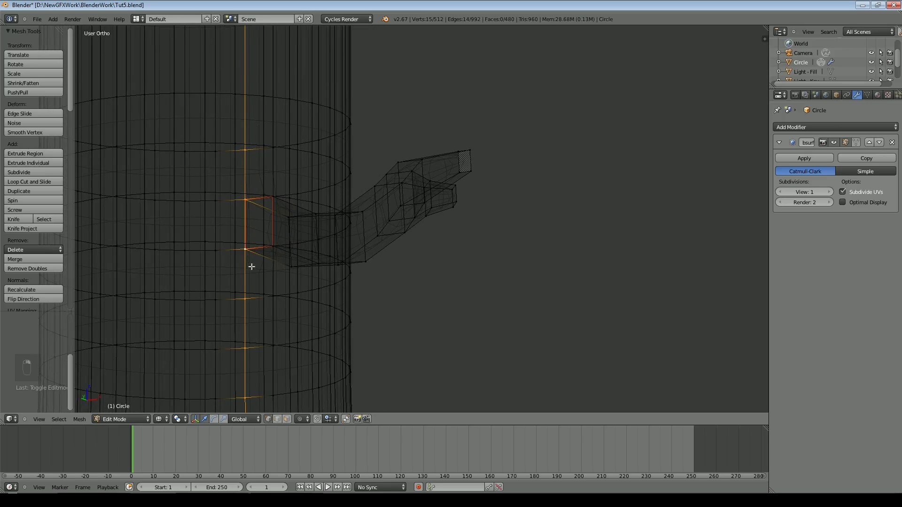
{"action": "scroll", "coordinate": [269, 272], "scroll_direction": "down", "scroll_amount": 6}
{"action": "key", "text": "z"}
{"action": "scroll", "coordinate": [322, 267], "scroll_direction": "down", "scroll_amount": 7}
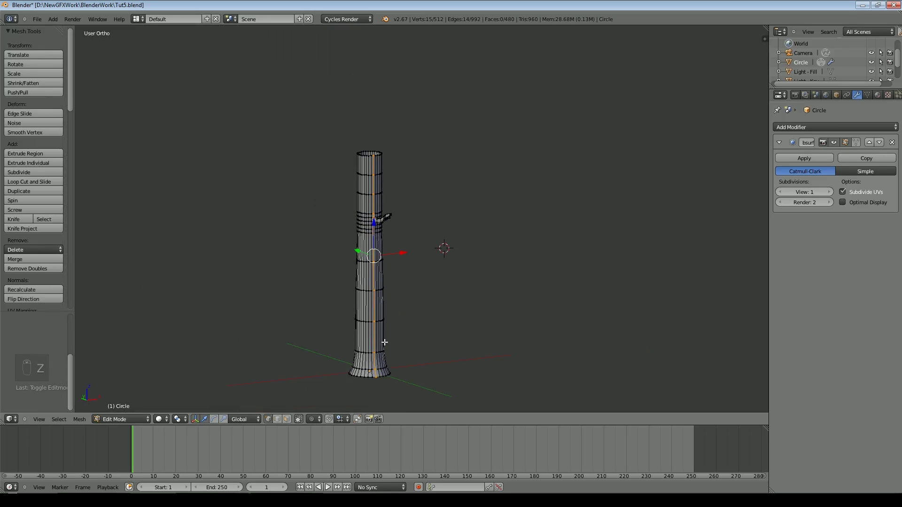
{"action": "key", "text": "ctrl+e"}
{"action": "left_click", "coordinate": [378, 214]}
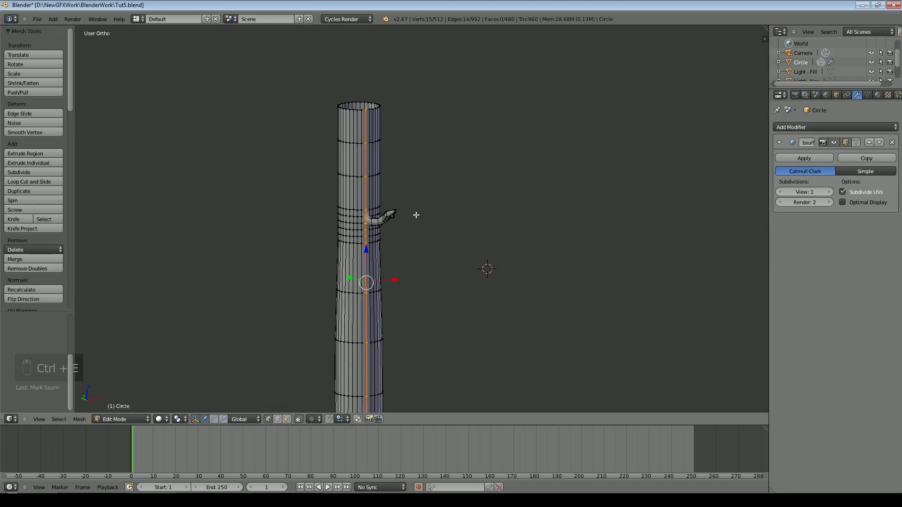
Split the 3D viewport vertically, turn the new area into a UV/Image Editor and select the tree's entire mesh.
{"action": "scroll", "coordinate": [422, 197], "scroll_direction": "up", "scroll_amount": 5}
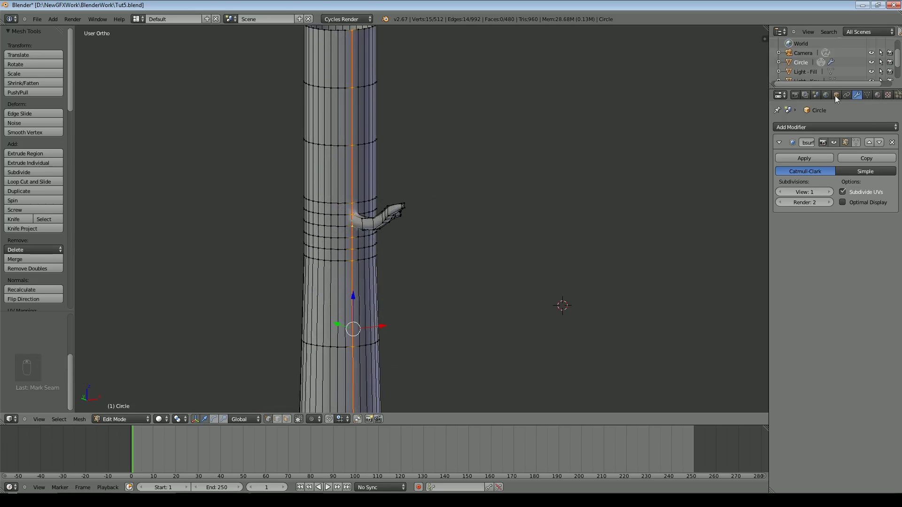
{"action": "left_click_drag", "start_coordinate": [766, 28], "coordinate": [461, 179]}
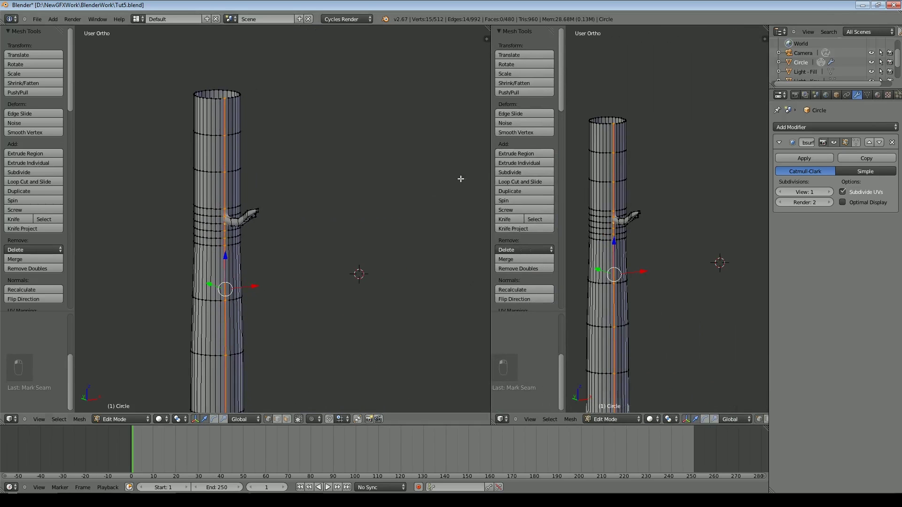
{"action": "left_click", "coordinate": [502, 419]}
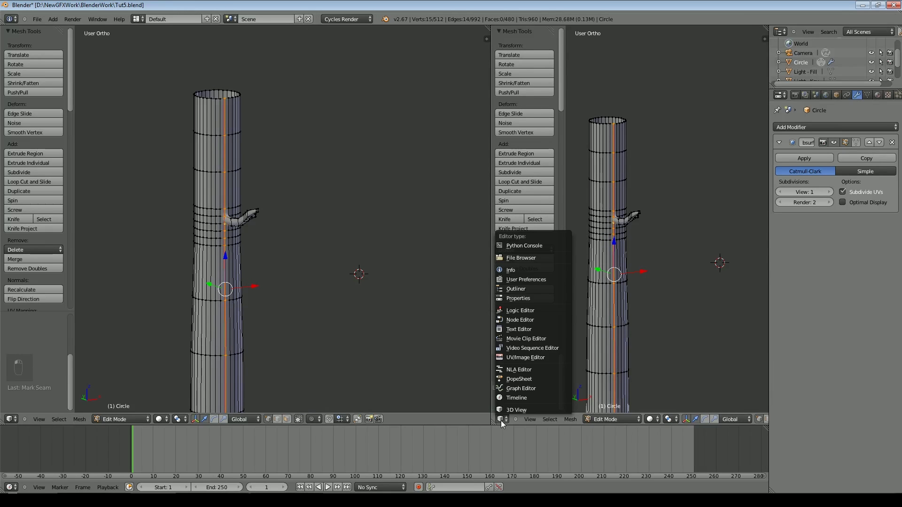
{"action": "left_click", "coordinate": [521, 358]}
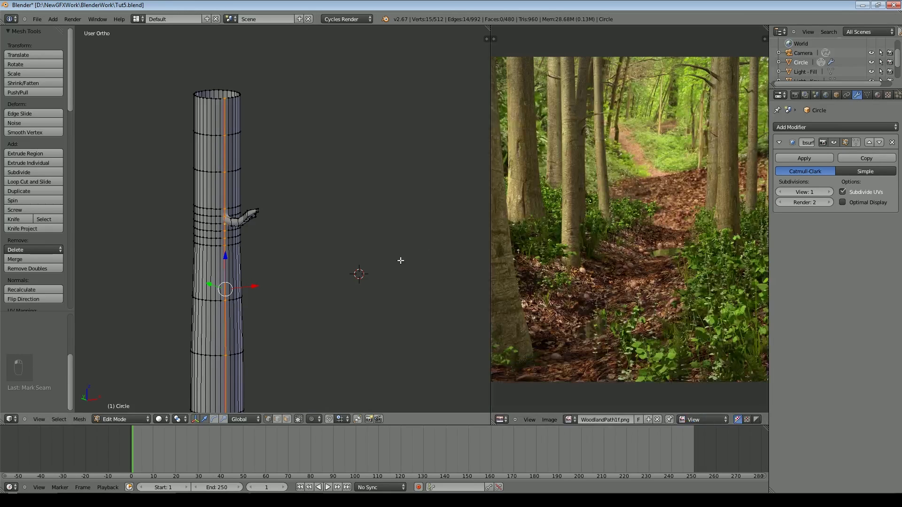
{"action": "key", "text": "a"}
{"action": "key", "text": "a"}
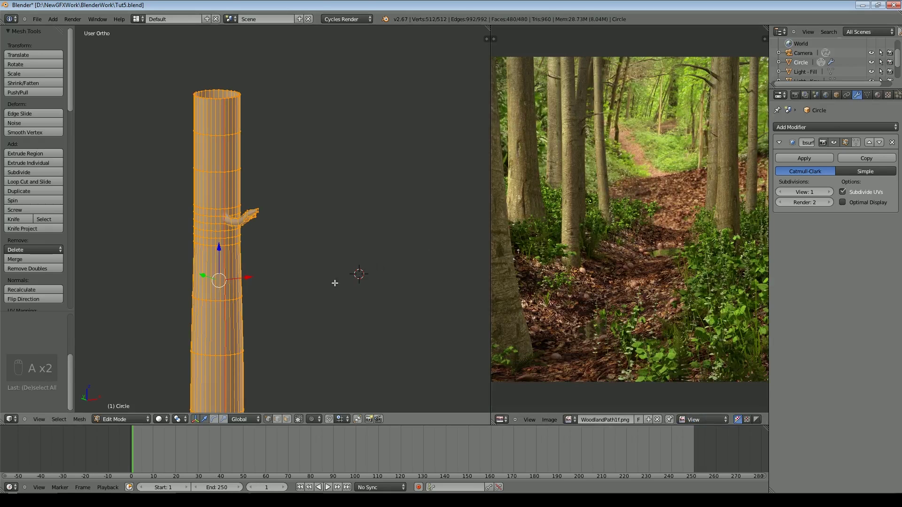
Load the bark image BarkDecidious0048_3_M.jpg from the Textures\Nature folder into the UV/Image Editor.
{"action": "scroll", "coordinate": [590, 277], "scroll_direction": "down", "scroll_amount": 2}
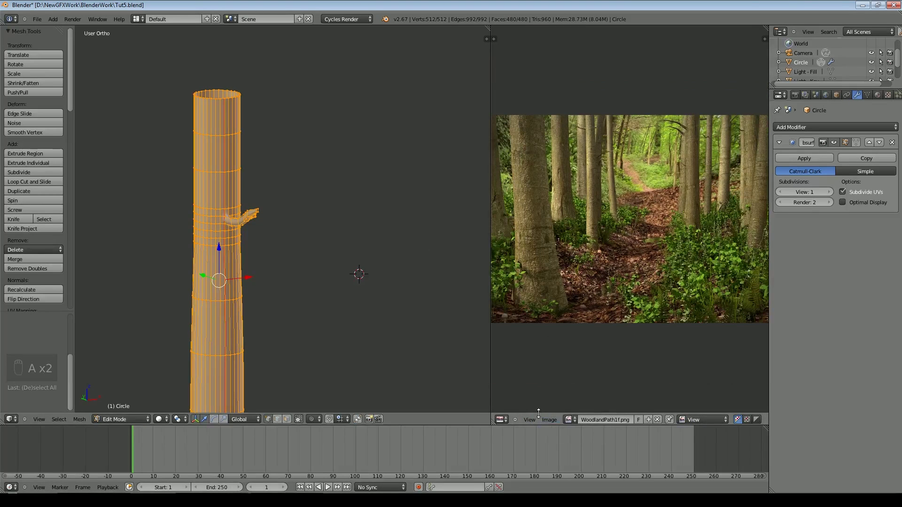
{"action": "left_click", "coordinate": [657, 420]}
{"action": "left_click", "coordinate": [551, 420]}
{"action": "left_click", "coordinate": [567, 399]}
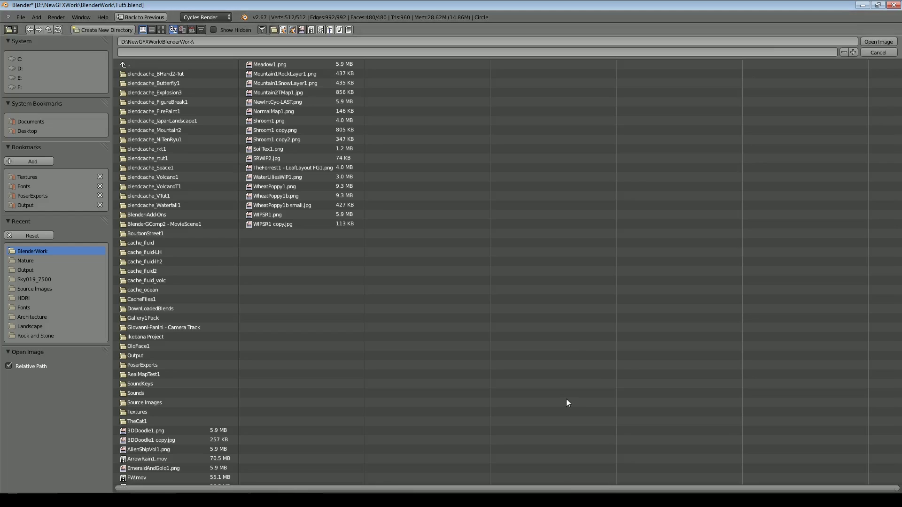
{"action": "left_click", "coordinate": [28, 178]}
{"action": "left_click", "coordinate": [162, 29]}
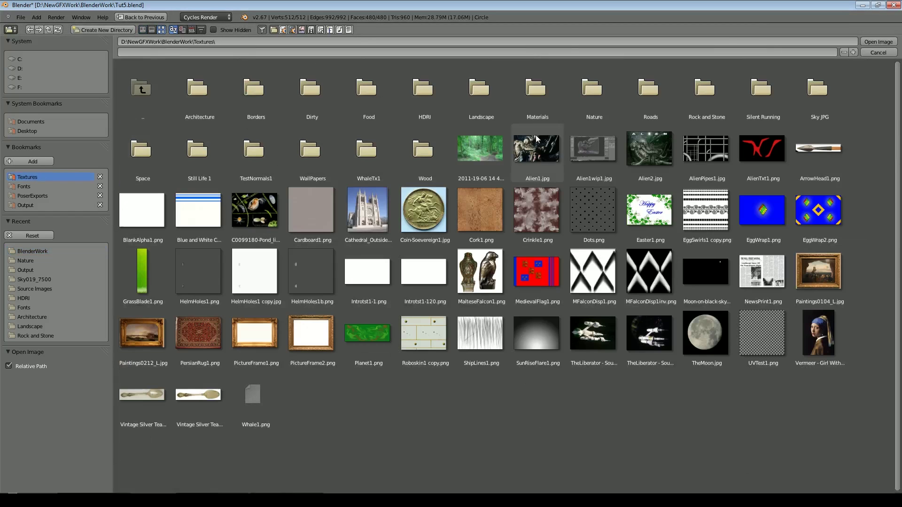
{"action": "left_click", "coordinate": [593, 89]}
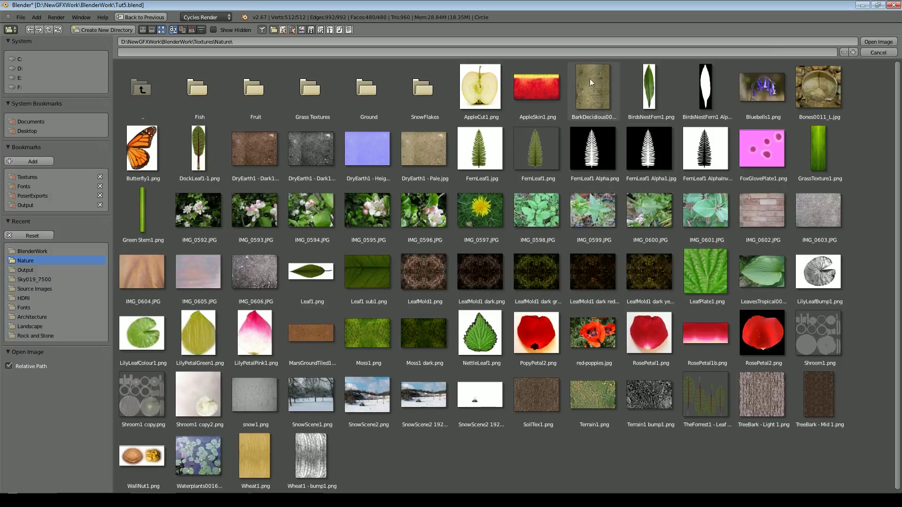
{"action": "left_click", "coordinate": [592, 98]}
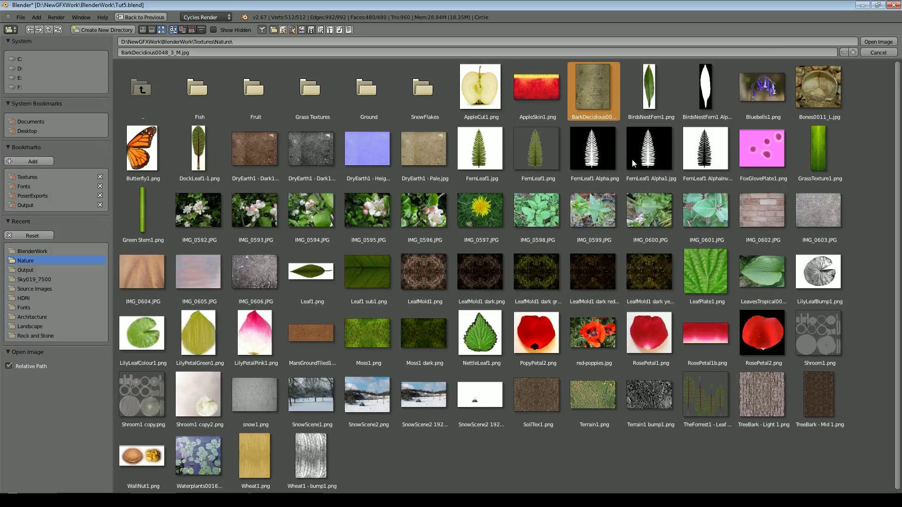
{"action": "left_click", "coordinate": [876, 41]}
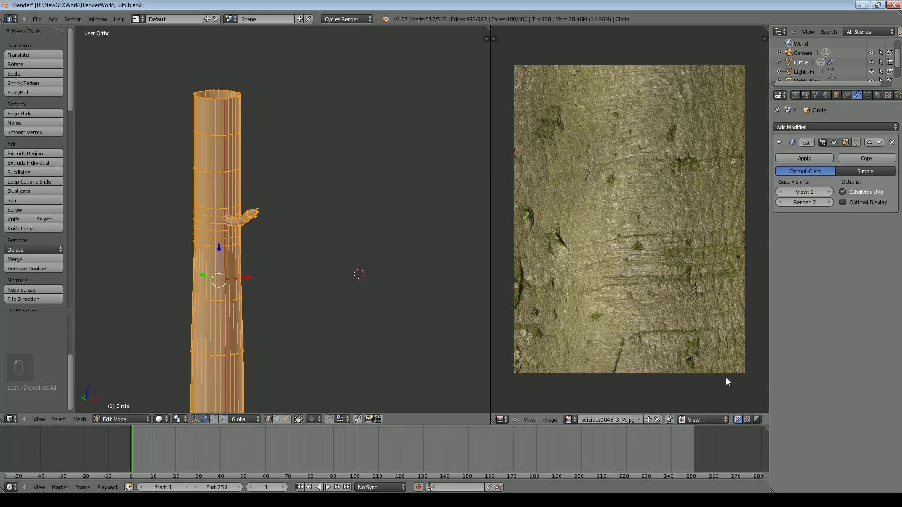
Unwrap the selected tree mesh along its seams over the bark image.
{"action": "scroll", "coordinate": [609, 223], "scroll_direction": "down", "scroll_amount": 2}
{"action": "scroll", "coordinate": [301, 273], "scroll_direction": "down", "scroll_amount": 3}
{"action": "left_click", "coordinate": [87, 419]}
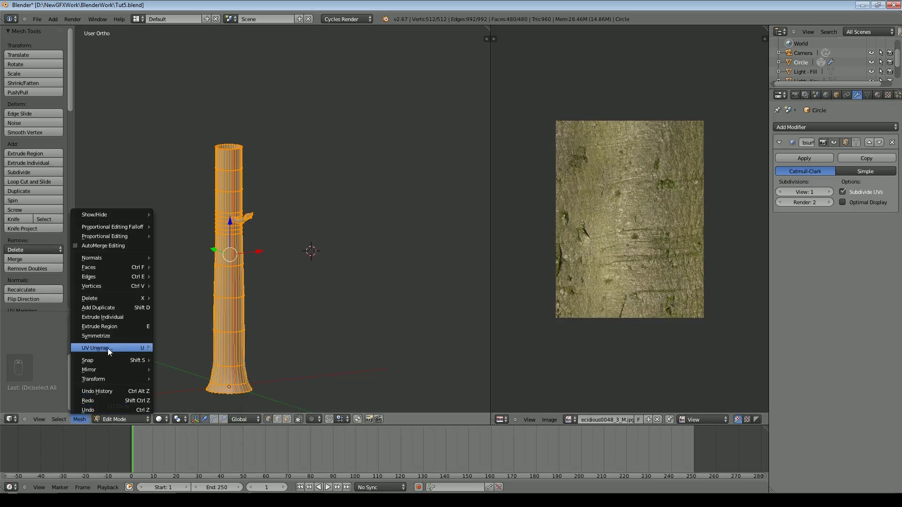
{"action": "mouse_move", "coordinate": [108, 348]}
{"action": "left_click", "coordinate": [198, 347]}
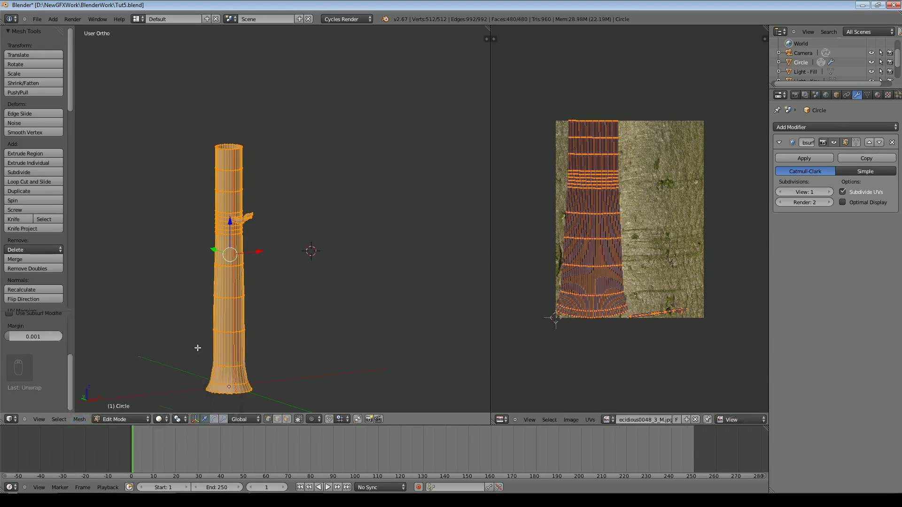
{"action": "scroll", "coordinate": [638, 289], "scroll_direction": "up", "scroll_amount": 2}
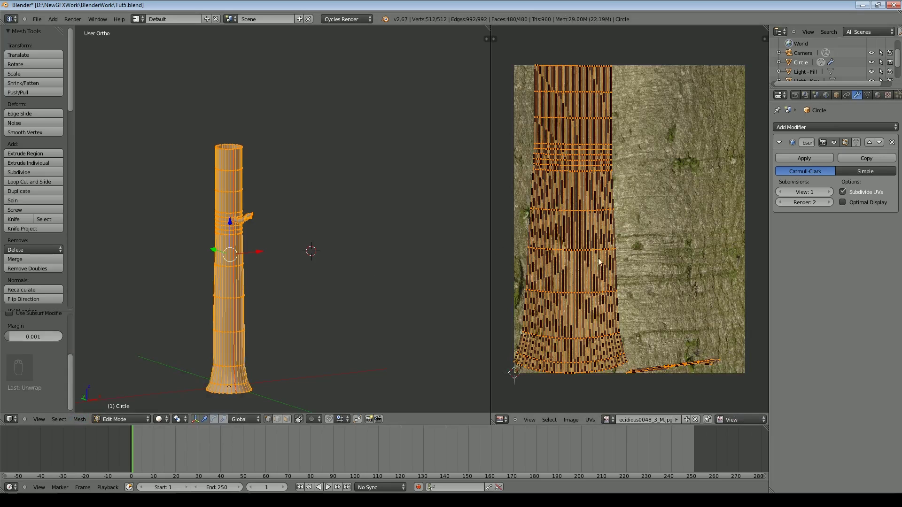
{"action": "scroll", "coordinate": [271, 331], "scroll_direction": "up", "scroll_amount": 1}
{"action": "scroll", "coordinate": [271, 331], "scroll_direction": "up", "scroll_amount": 1}
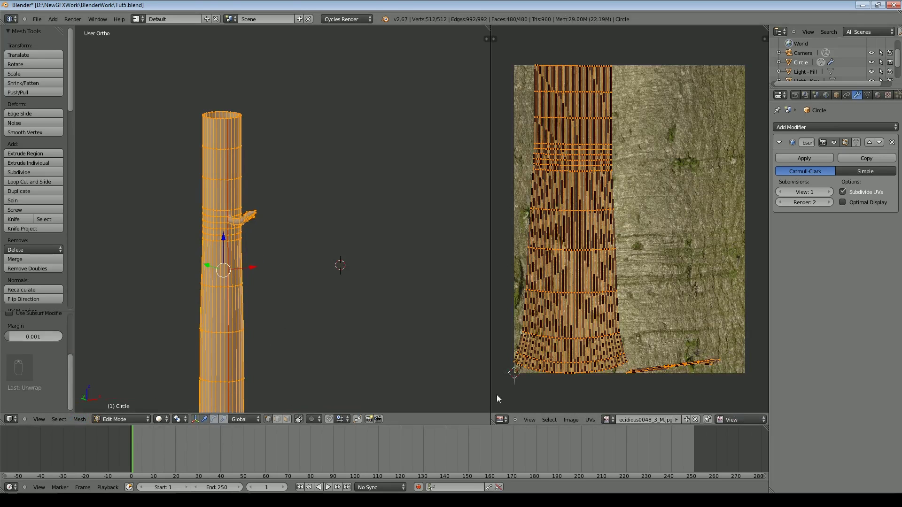
Leave Edit Mode, switch the viewport shading to Texture and then Material, and show the tree's material settings.
{"action": "key", "text": "Tab"}
{"action": "scroll", "coordinate": [294, 324], "scroll_direction": "up", "scroll_amount": 2}
{"action": "left_click", "coordinate": [163, 419]}
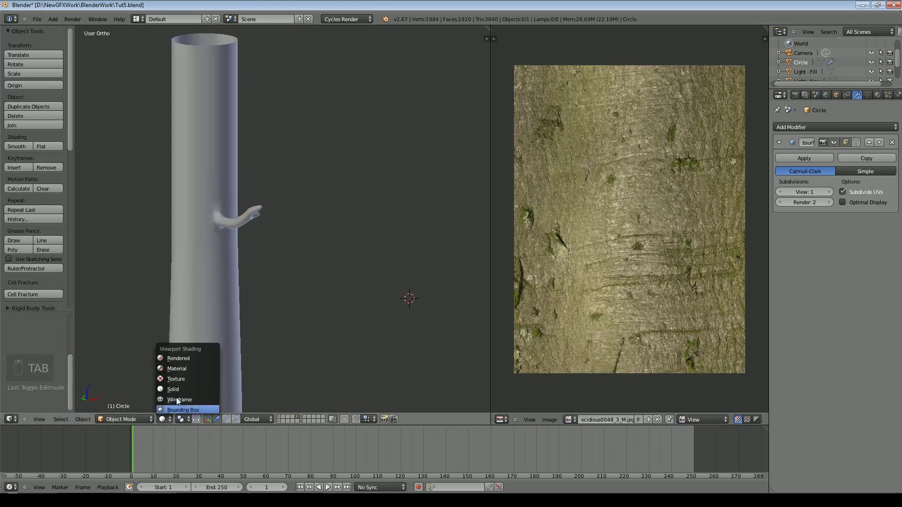
{"action": "left_click", "coordinate": [179, 379]}
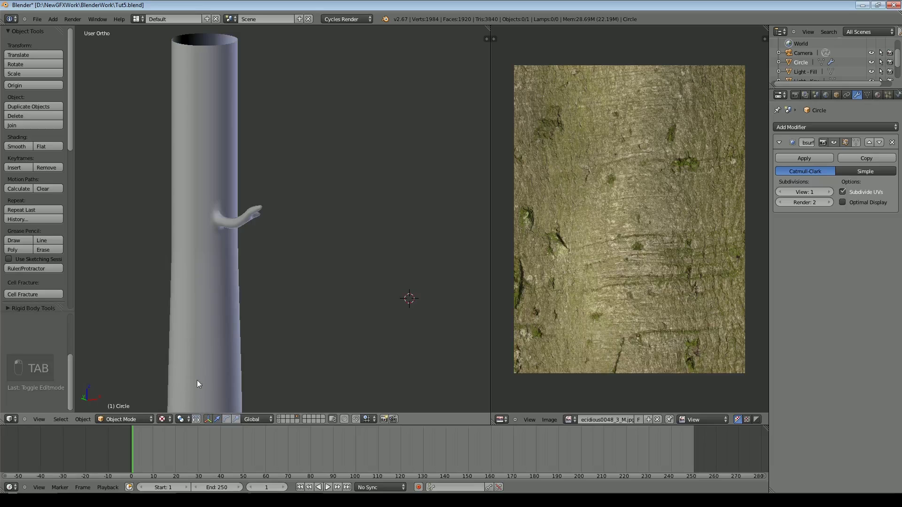
{"action": "left_click", "coordinate": [161, 419]}
{"action": "left_click", "coordinate": [175, 368]}
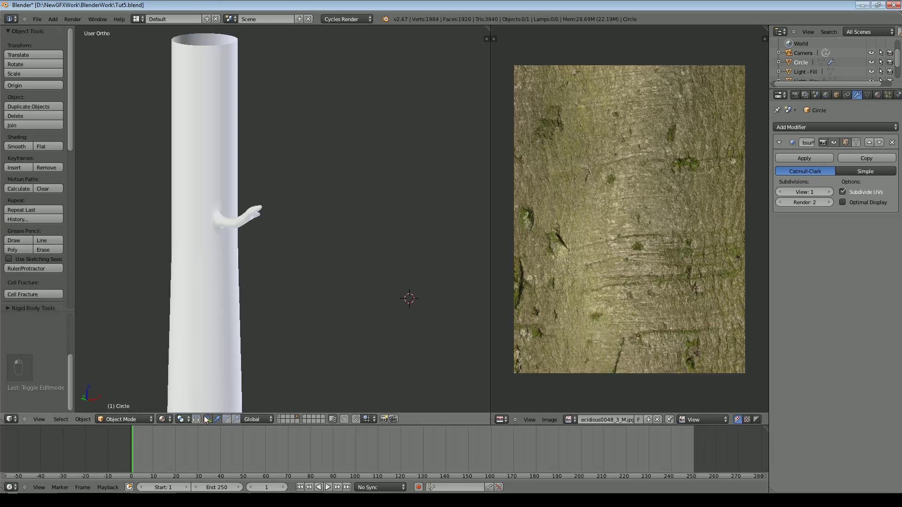
{"action": "left_click", "coordinate": [877, 95]}
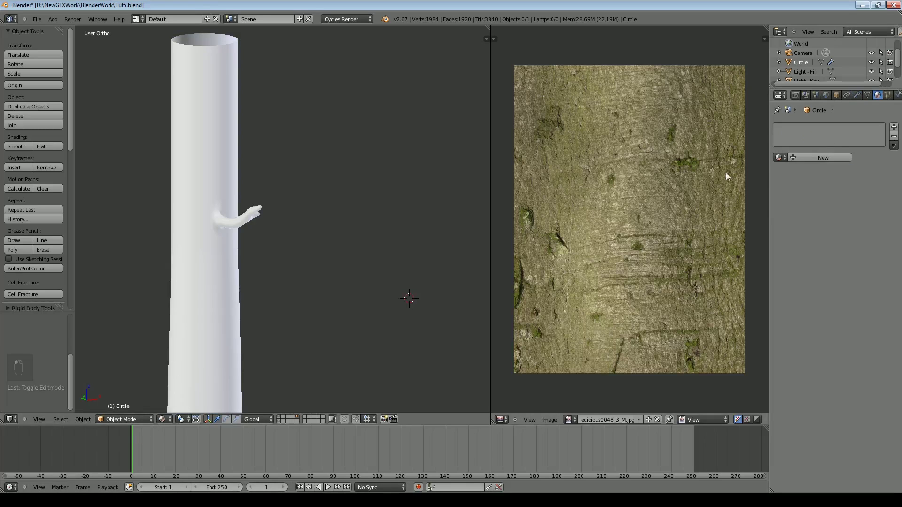
Give the tree a new Diffuse BSDF material with BarkDecidious0048_3_M.jpg as the Image Texture for its color.
{"action": "left_click", "coordinate": [823, 157]}
{"action": "left_click", "coordinate": [853, 185]}
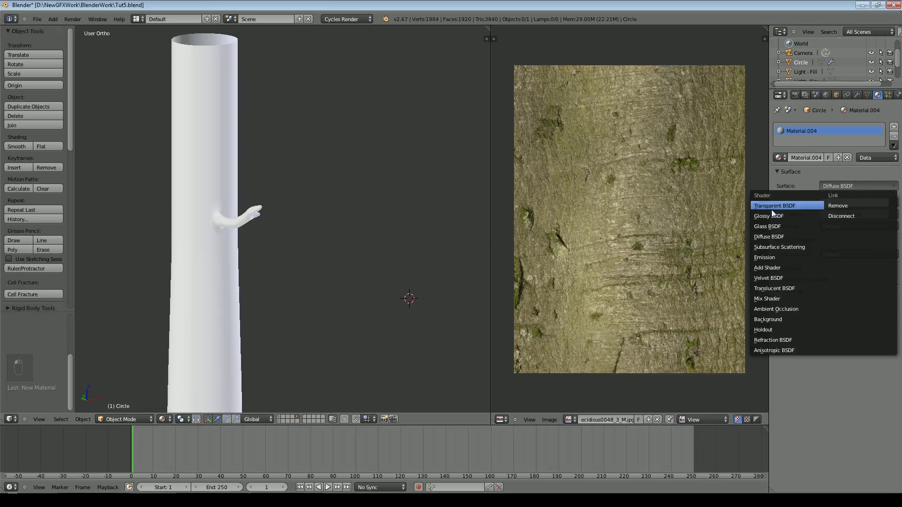
{"action": "left_click", "coordinate": [780, 236]}
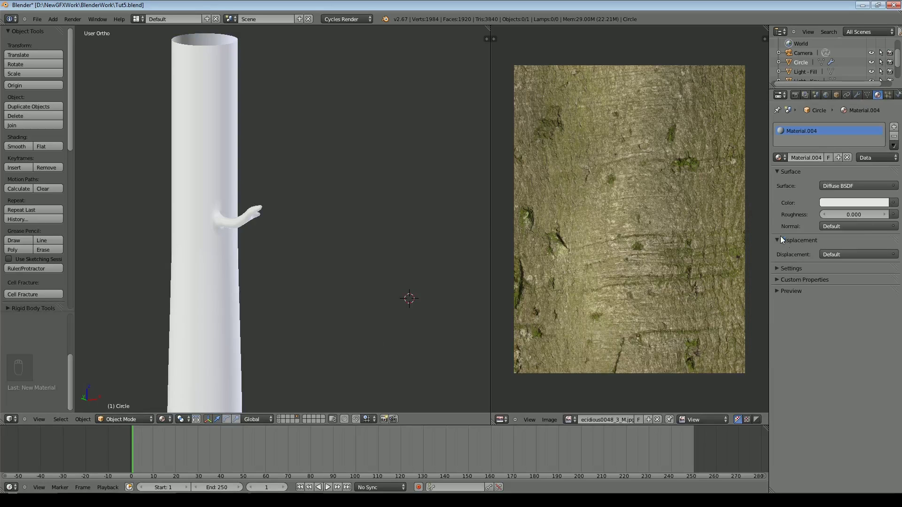
{"action": "left_click", "coordinate": [893, 203]}
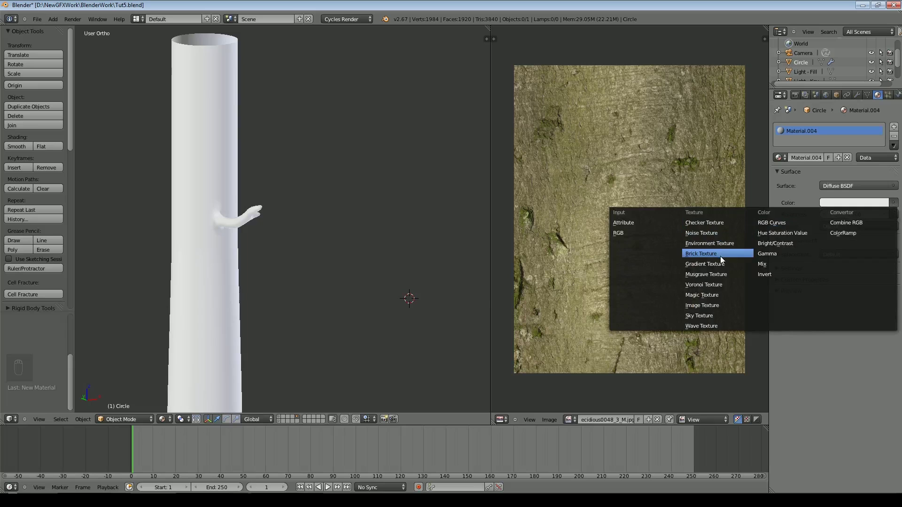
{"action": "left_click", "coordinate": [708, 304]}
{"action": "left_click", "coordinate": [825, 214]}
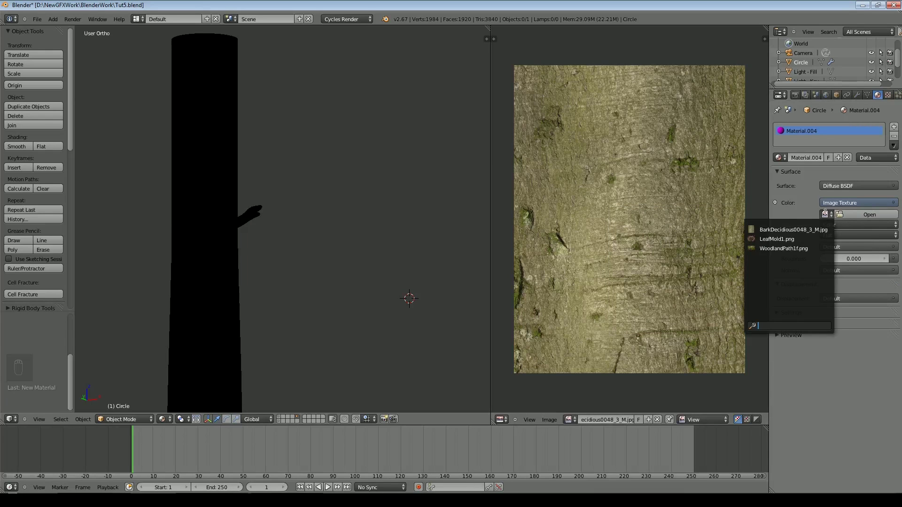
{"action": "left_click", "coordinate": [791, 230]}
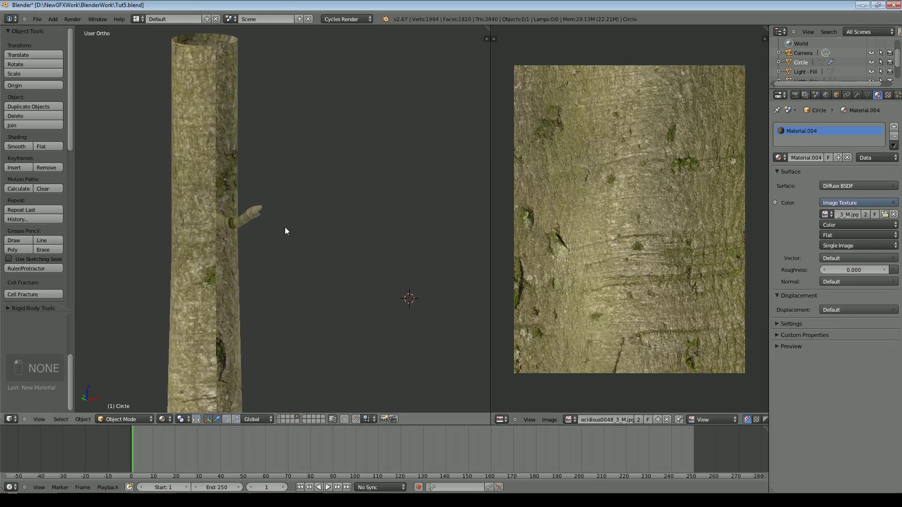
Check the bark texture around the trunk and enter Edit Mode to show the tree's UV layout over the image.
{"action": "middle_click_drag", "start_coordinate": [296, 274], "coordinate": [214, 269]}
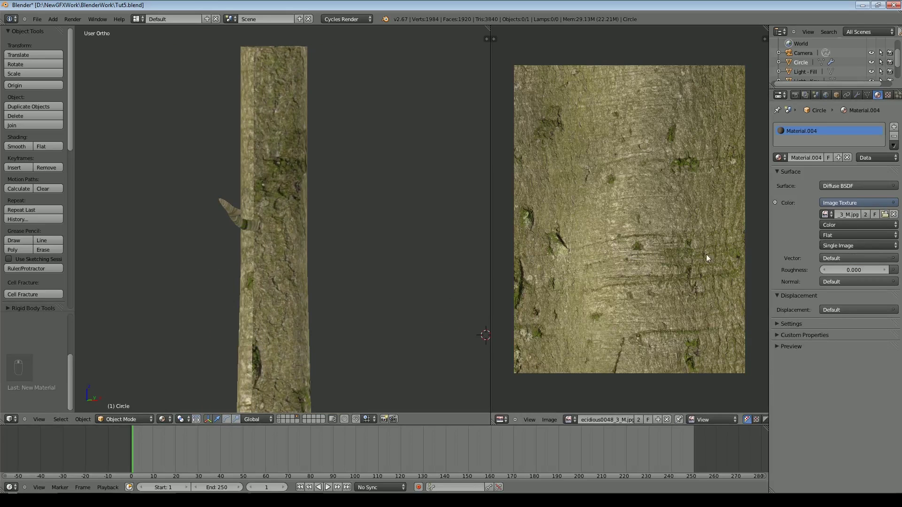
{"action": "scroll", "coordinate": [270, 285], "scroll_direction": "down", "scroll_amount": 3}
{"action": "middle_click_drag", "start_coordinate": [298, 297], "coordinate": [444, 287]}
{"action": "middle_click_drag", "start_coordinate": [479, 289], "coordinate": [335, 303]}
{"action": "key", "text": "Tab"}
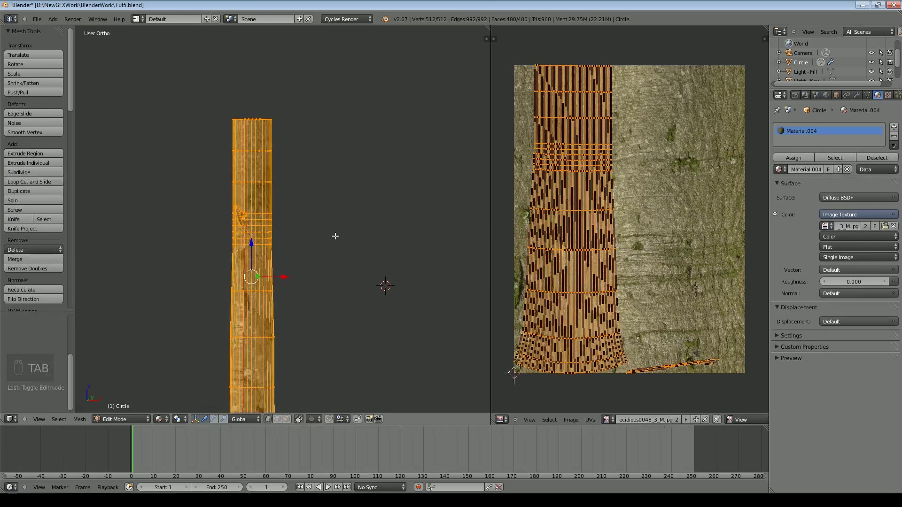
{"action": "scroll", "coordinate": [273, 277], "scroll_direction": "up", "scroll_amount": 4}
{"action": "middle_click_drag", "start_coordinate": [349, 255], "coordinate": [290, 278]}
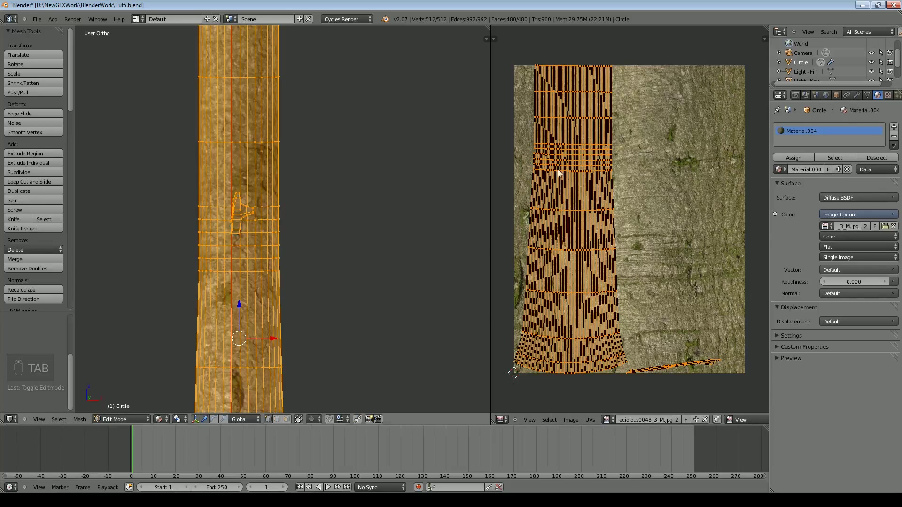
Select the right border of the trunk's UV island and grow the selection to about half of the island.
{"action": "right_click", "coordinate": [612, 179]}
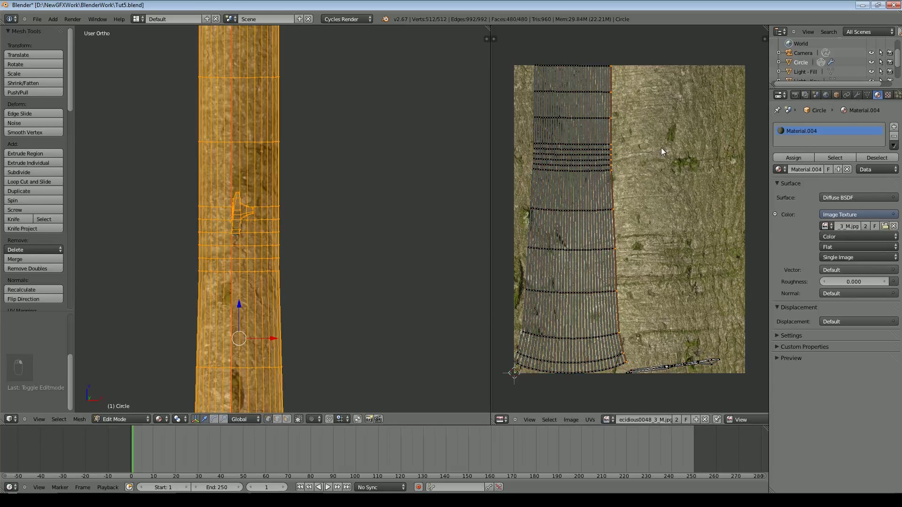
{"action": "key", "text": "ctrl+KP_Add"}
{"action": "key", "text": "ctrl+KP_Add"}
{"action": "key", "text": "ctrl+KP_Add"}
{"action": "key", "text": "ctrl+KP_Add"}
{"action": "key", "text": "ctrl+KP_Add"}
{"action": "key", "text": "ctrl+KP_Add"}
{"action": "key", "text": "ctrl+KP_Add"}
{"action": "key", "text": "ctrl+KP_Add"}
{"action": "key", "text": "ctrl+KP_Add"}
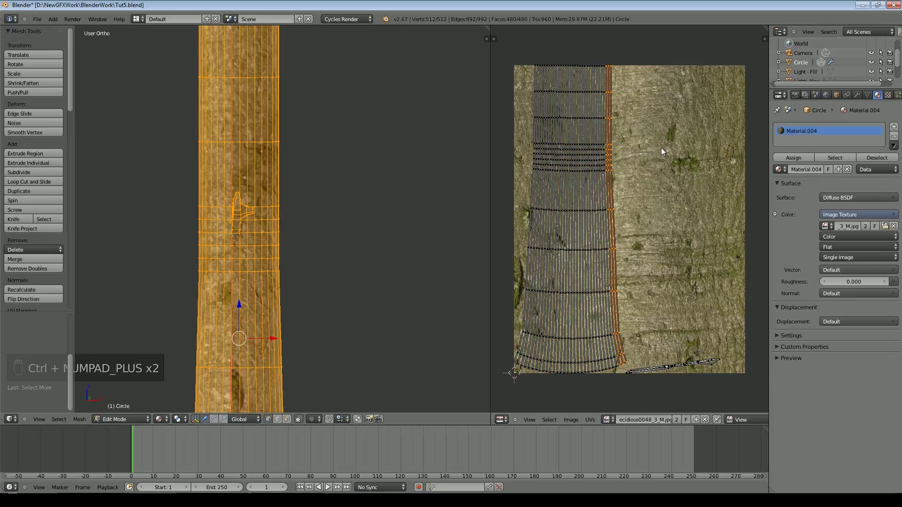
{"action": "key", "text": "ctrl+KP_Add"}
{"action": "key", "text": "ctrl+KP_Add"}
{"action": "key", "text": "ctrl+KP_Add"}
{"action": "key", "text": "ctrl+KP_Add"}
{"action": "key", "text": "ctrl+KP_Add"}
{"action": "key", "text": "ctrl+KP_Add"}
{"action": "key", "text": "ctrl+KP_Add"}
{"action": "key", "text": "ctrl+KP_Add"}
{"action": "key", "text": "ctrl+KP_Add"}
{"action": "key", "text": "ctrl+KP_Add"}
{"action": "key", "text": "ctrl+KP_Add"}
{"action": "key", "text": "ctrl+KP_Add"}
{"action": "key", "text": "ctrl+KP_Add"}
{"action": "key", "text": "ctrl+KP_Add"}
{"action": "key", "text": "ctrl+KP_Add"}
{"action": "key", "text": "ctrl+KP_Add"}
{"action": "key", "text": "ctrl+KP_Add"}
{"action": "key", "text": "ctrl+KP_Add"}
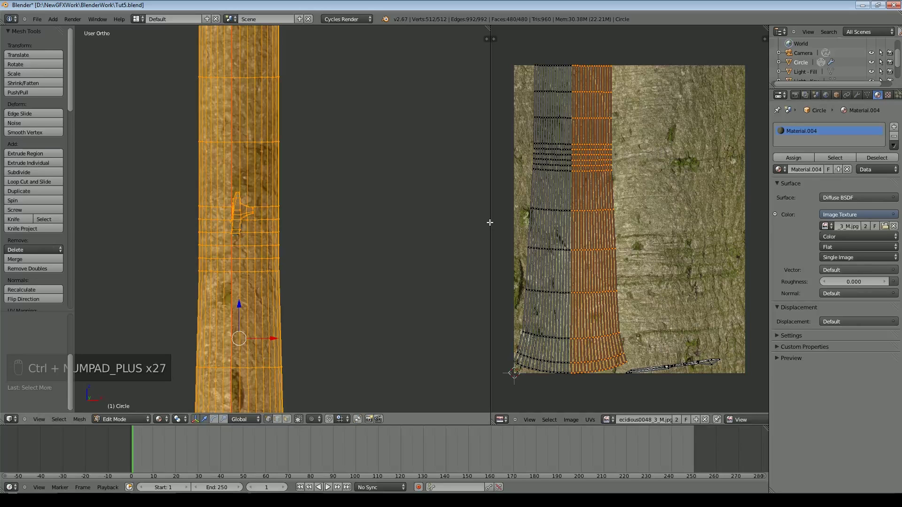
Widen the UV/Image Editor area and flatten the trunk's lowest UV edge loop by scaling it to 0 along Y.
{"action": "left_click_drag", "start_coordinate": [490, 226], "coordinate": [304, 234], "text": "alt"}
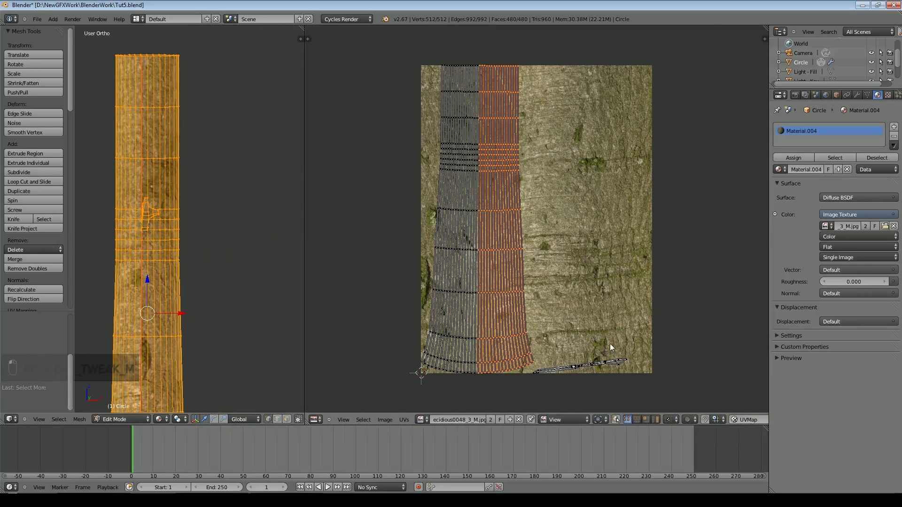
{"action": "scroll", "coordinate": [610, 343], "scroll_direction": "up", "scroll_amount": 3}
{"action": "scroll", "coordinate": [590, 351], "scroll_direction": "up", "scroll_amount": 1}
{"action": "middle_click_drag", "start_coordinate": [590, 351], "coordinate": [728, 23]}
{"action": "scroll", "coordinate": [728, 27], "scroll_direction": "up", "scroll_amount": 2}
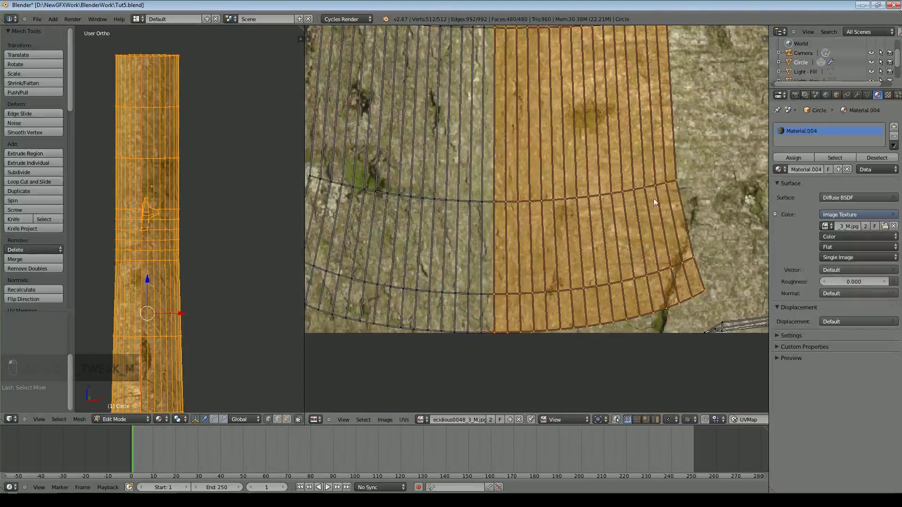
{"action": "right_click", "coordinate": [554, 332], "text": "alt"}
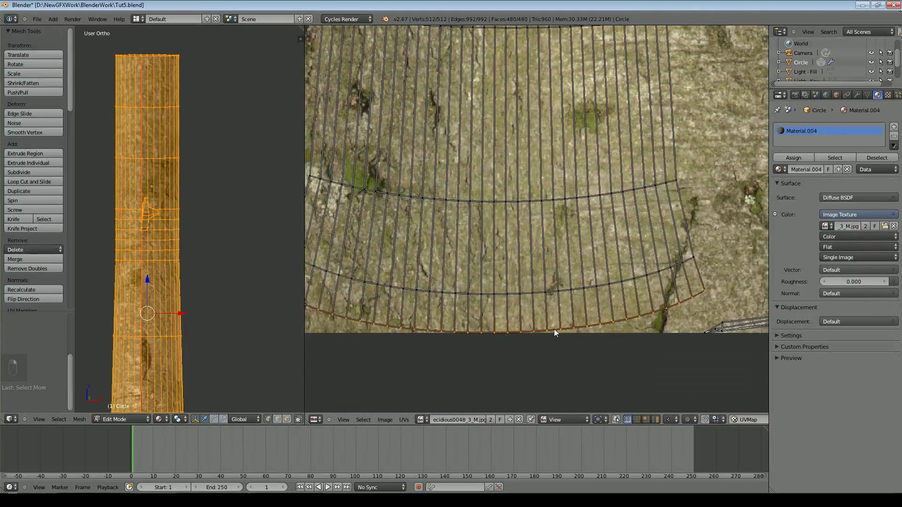
{"action": "scroll", "coordinate": [610, 305], "scroll_direction": "down", "scroll_amount": 2}
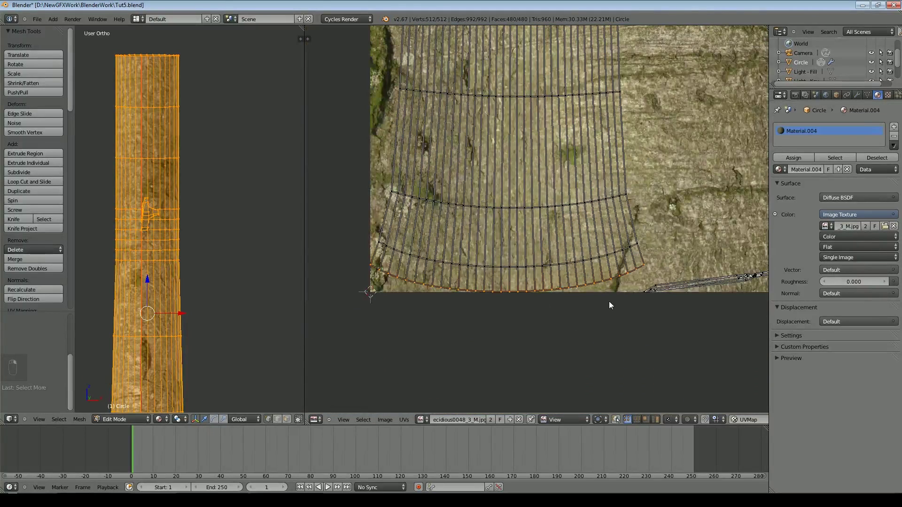
{"action": "key", "text": "s"}
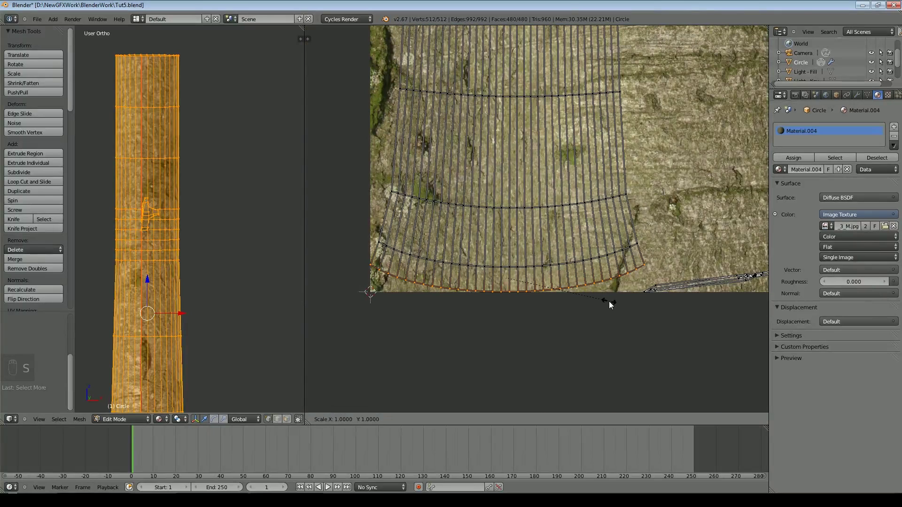
{"action": "key", "text": "y"}
{"action": "key", "text": "0"}
{"action": "key", "text": "Return"}
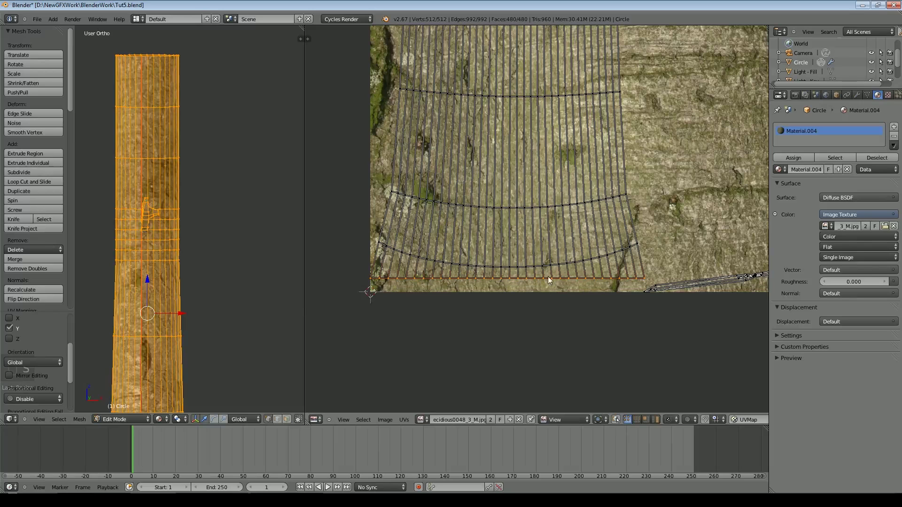
Straighten the second and third UV loops from the trunk's base by scaling each to 0 along Y.
{"action": "right_click", "coordinate": [602, 258], "text": "alt"}
{"action": "key", "text": "s"}
{"action": "key", "text": "y"}
{"action": "key", "text": "0"}
{"action": "key", "text": "Return"}
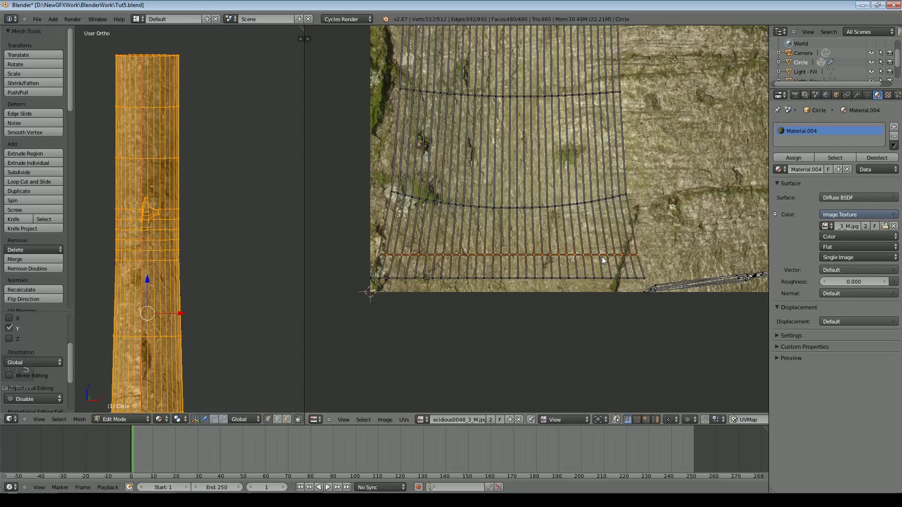
{"action": "right_click", "coordinate": [551, 205], "text": "alt"}
{"action": "key", "text": "s"}
{"action": "key", "text": "y"}
{"action": "key", "text": "0"}
{"action": "key", "text": "Return"}
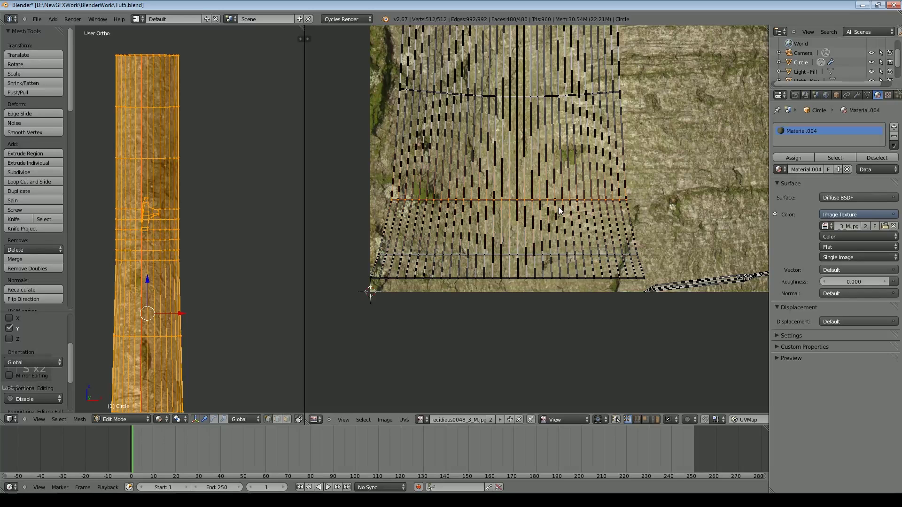
Straighten the fourth and fifth UV loops from the trunk's base by scaling each to 0 along Y.
{"action": "middle_click_drag", "start_coordinate": [601, 170], "coordinate": [593, 278]}
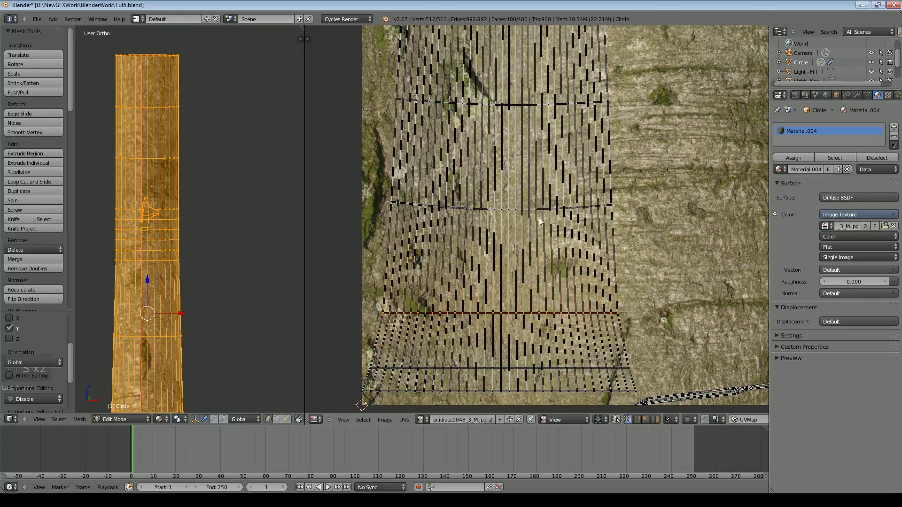
{"action": "right_click", "coordinate": [528, 208], "text": "alt"}
{"action": "key", "text": "s"}
{"action": "key", "text": "y"}
{"action": "key", "text": "0"}
{"action": "key", "text": "Return"}
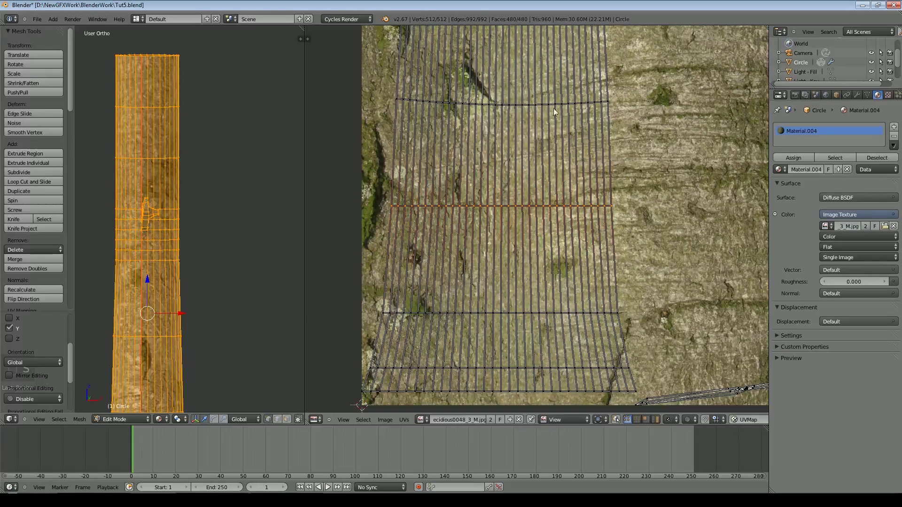
{"action": "right_click", "coordinate": [533, 105], "text": "alt"}
{"action": "key", "text": "s"}
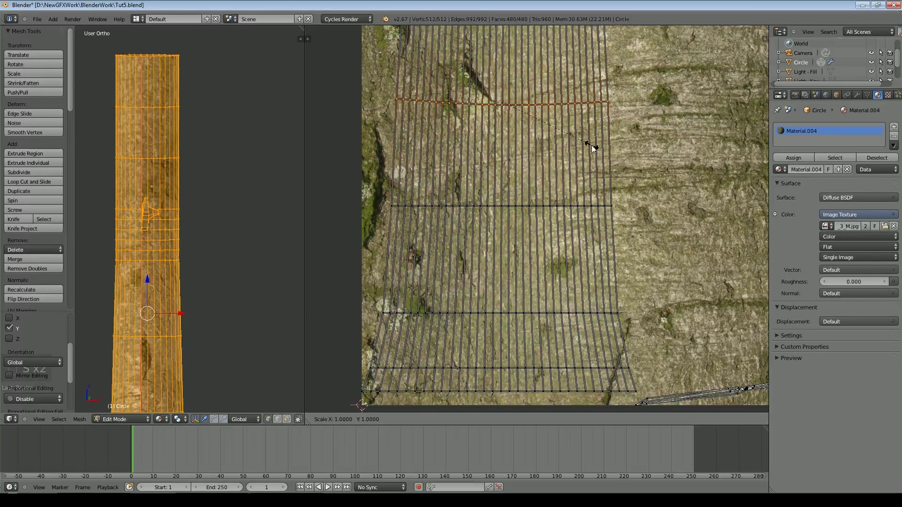
{"action": "key", "text": "y"}
{"action": "key", "text": "0"}
{"action": "key", "text": "Return"}
Straighten the sixth UV loop, just below the closely spaced loops, by scaling it to 0 along Y.
{"action": "middle_click_drag", "start_coordinate": [592, 147], "coordinate": [561, 335]}
{"action": "scroll", "coordinate": [550, 195], "scroll_direction": "up", "scroll_amount": 2}
{"action": "right_click", "coordinate": [550, 195], "text": "alt"}
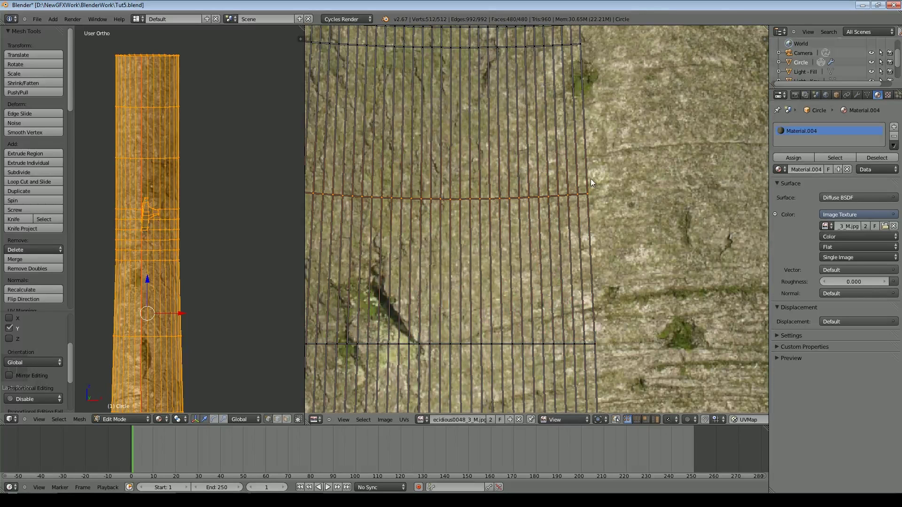
{"action": "key", "text": "s"}
{"action": "key", "text": "y"}
{"action": "key", "text": "0"}
{"action": "key", "text": "Return"}
Flatten the lowest of the six closely spaced UV loops by scaling it to 0 along Y.
{"action": "middle_click_drag", "start_coordinate": [599, 148], "coordinate": [539, 276]}
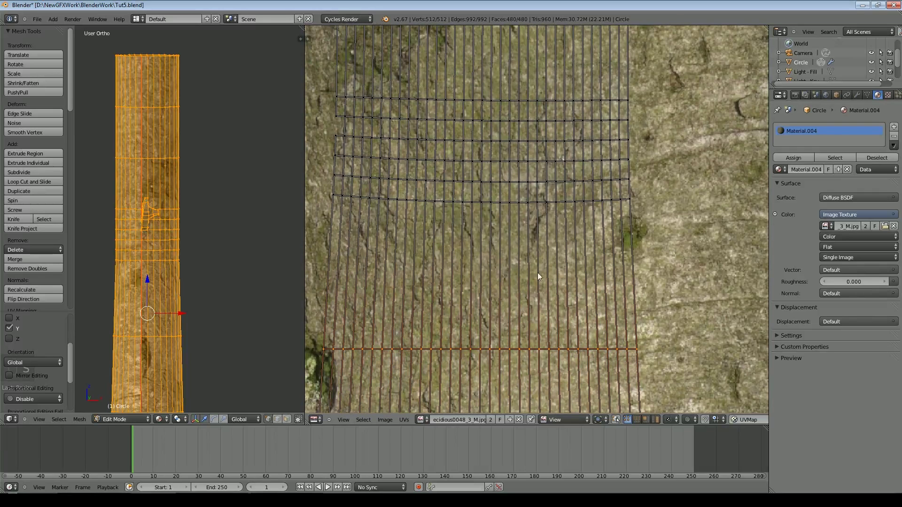
{"action": "right_click", "coordinate": [513, 207], "text": "alt"}
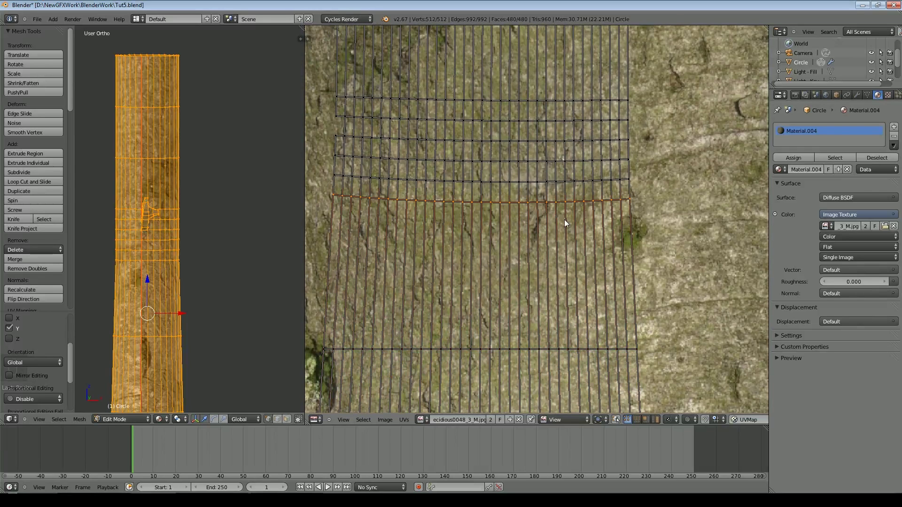
{"action": "key", "text": "s"}
{"action": "key", "text": "y"}
{"action": "key", "text": "0"}
{"action": "key", "text": "Return"}
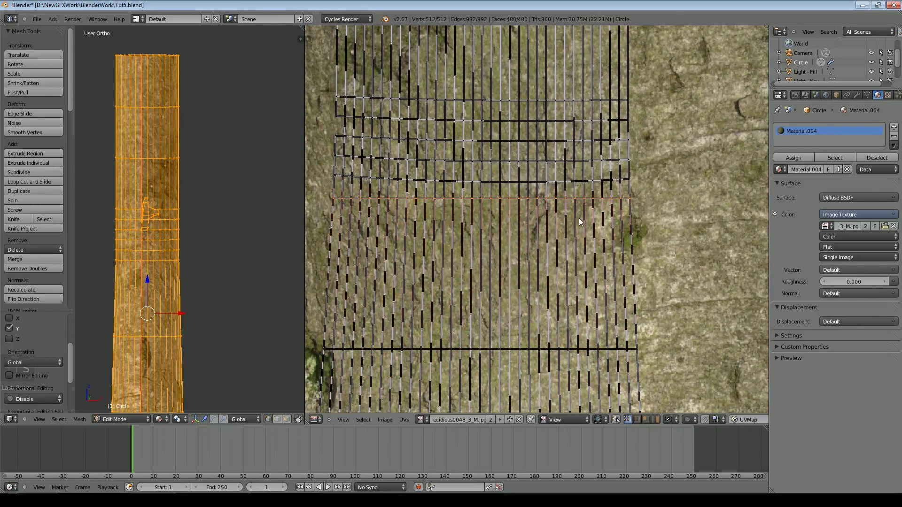
Flatten the second and third of the closely spaced UV loops, counted from below, by scaling each to 0 along Y.
{"action": "scroll", "coordinate": [584, 204], "scroll_direction": "down", "scroll_amount": 5}
{"action": "middle_click_drag", "start_coordinate": [600, 150], "coordinate": [593, 174]}
{"action": "scroll", "coordinate": [591, 172], "scroll_direction": "up", "scroll_amount": 4}
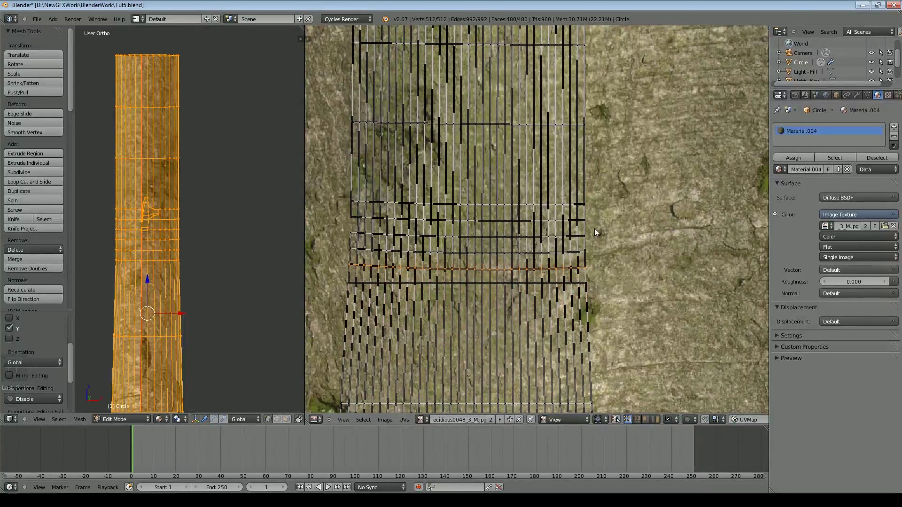
{"action": "key", "text": "s"}
{"action": "key", "text": "y"}
{"action": "key", "text": "0"}
{"action": "key", "text": "Return"}
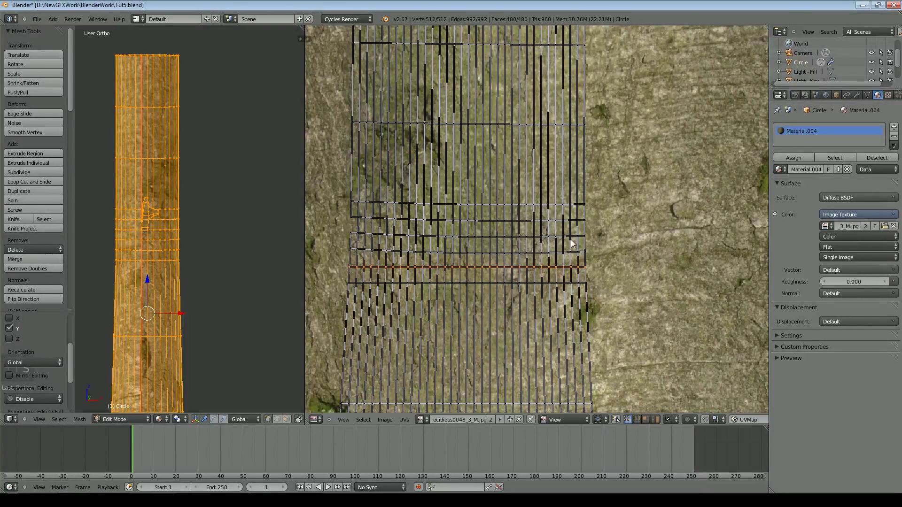
{"action": "key", "text": "s"}
{"action": "key", "text": "y"}
{"action": "key", "text": "0"}
{"action": "key", "text": "Return"}
Flatten the fourth and fifth of the closely spaced UV loops, counted from below, by scaling each to 0 along Y.
{"action": "right_click", "coordinate": [518, 240], "text": "alt"}
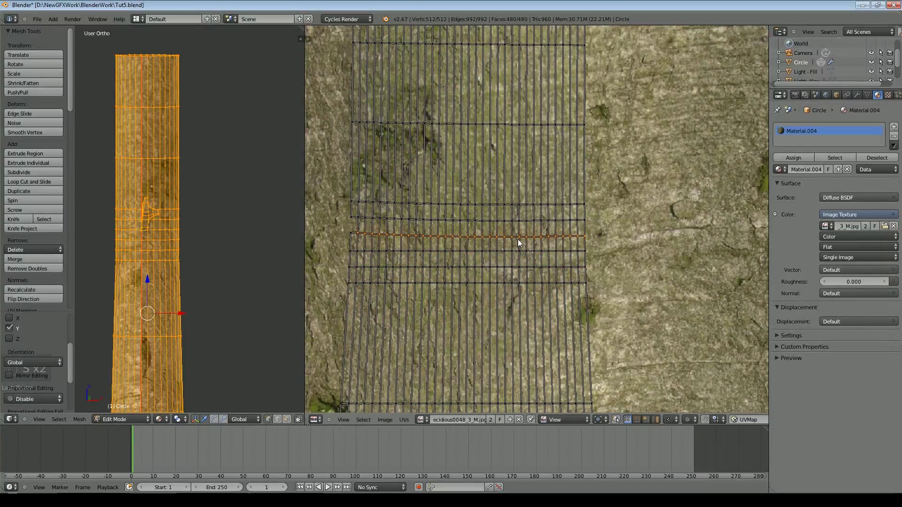
{"action": "key", "text": "s"}
{"action": "key", "text": "y"}
{"action": "key", "text": "0"}
{"action": "key", "text": "Return"}
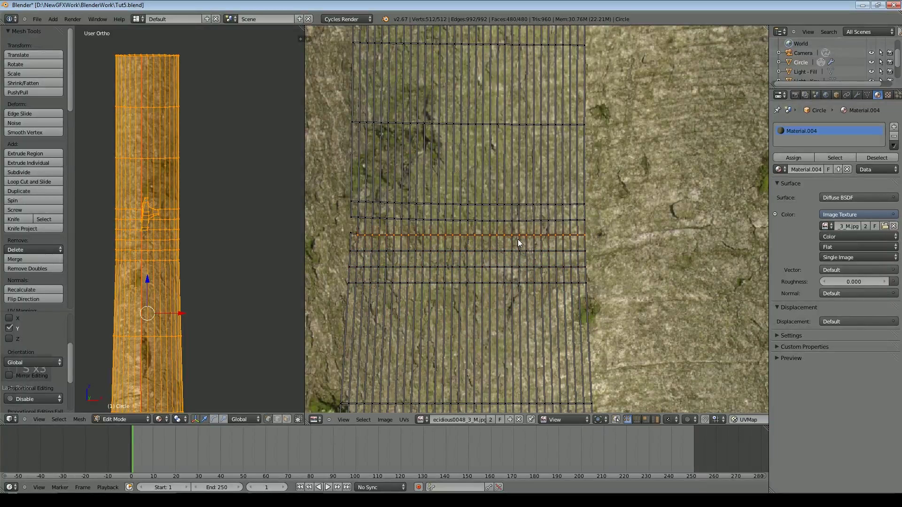
{"action": "right_click", "coordinate": [514, 227], "text": "alt"}
{"action": "key", "text": "s"}
{"action": "key", "text": "y"}
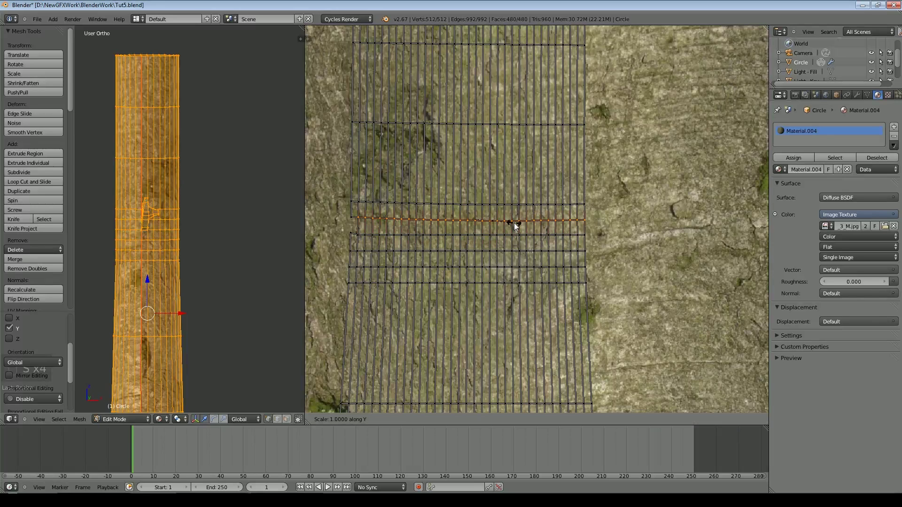
{"action": "key", "text": "0"}
{"action": "key", "text": "Return"}
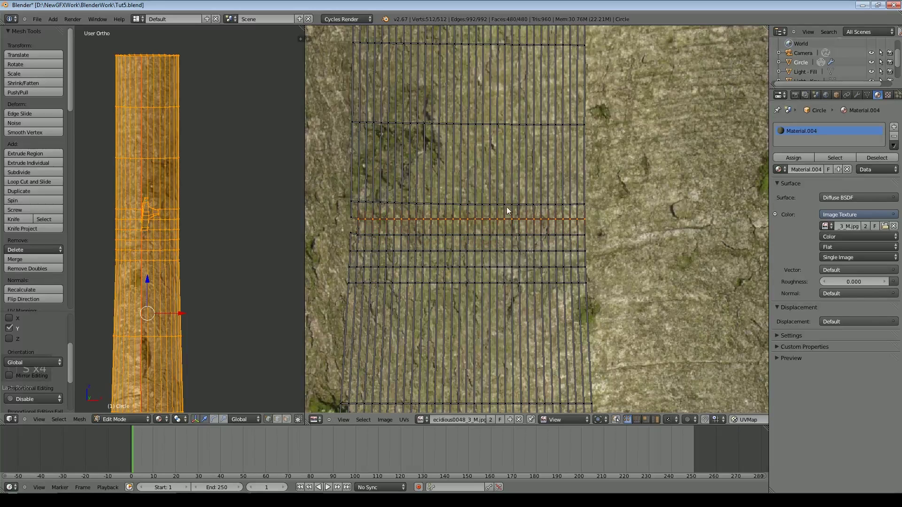
Flatten the uppermost closely spaced UV loop and the next loop above it by scaling each to 0 along Y.
{"action": "right_click", "coordinate": [510, 208], "text": "alt"}
{"action": "key", "text": "s"}
{"action": "key", "text": "y"}
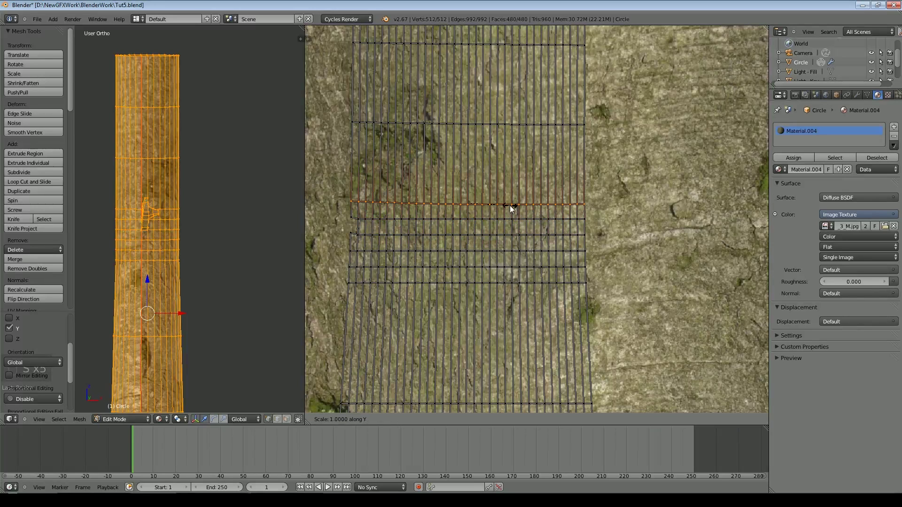
{"action": "key", "text": "0"}
{"action": "key", "text": "Return"}
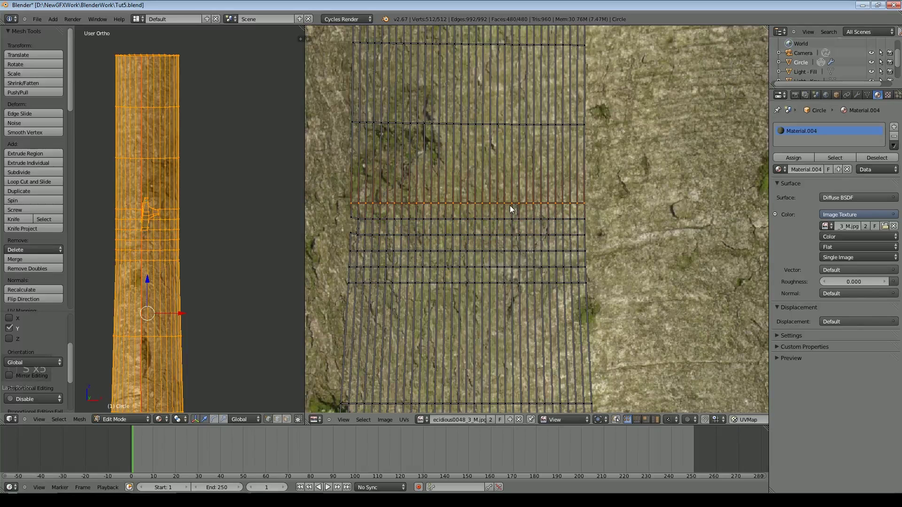
{"action": "right_click", "coordinate": [501, 123], "text": "alt"}
{"action": "key", "text": "s"}
{"action": "key", "text": "y"}
{"action": "key", "text": "0"}
{"action": "key", "text": "Return"}
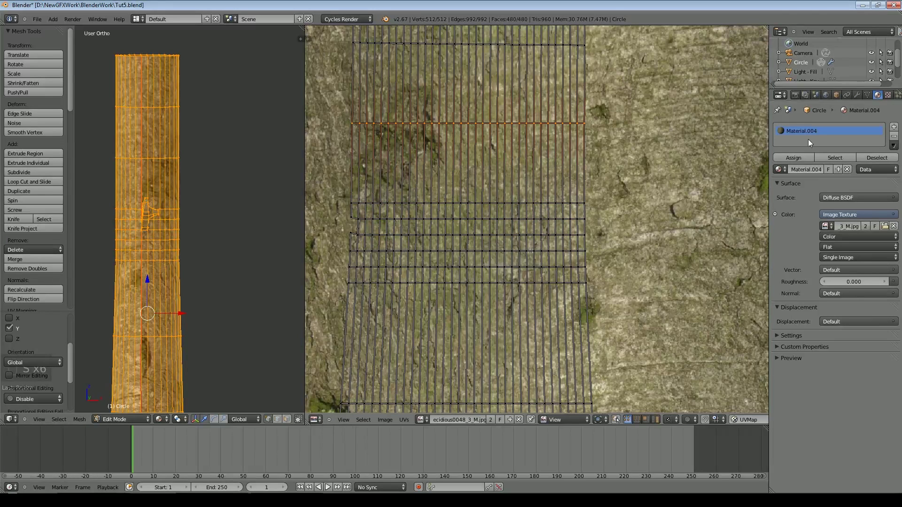
Flatten the trunk's two uppermost UV loops by scaling each to 0 along Y.
{"action": "middle_click_drag", "start_coordinate": [560, 83], "coordinate": [559, 196]}
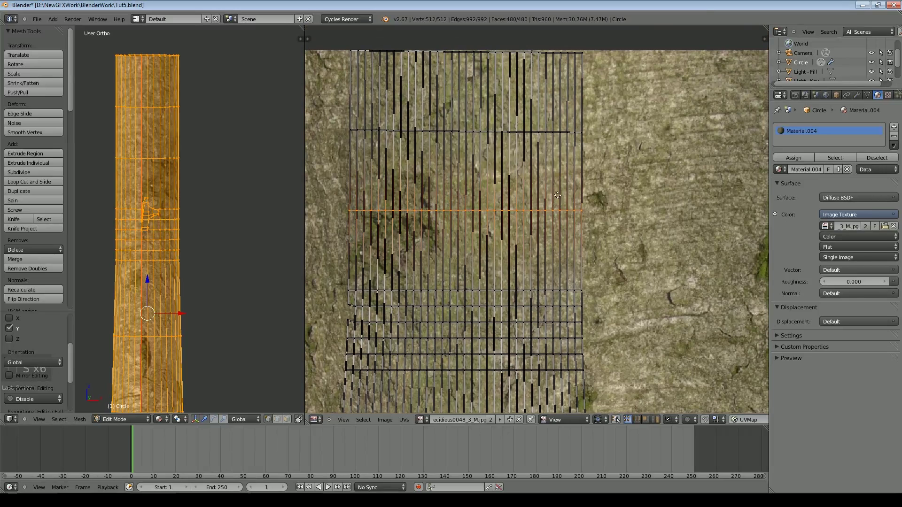
{"action": "right_click", "coordinate": [500, 129], "text": "alt"}
{"action": "key", "text": "s"}
{"action": "key", "text": "y"}
{"action": "key", "text": "0"}
{"action": "key", "text": "Return"}
{"action": "right_click", "coordinate": [500, 53], "text": "alt"}
{"action": "key", "text": "s"}
{"action": "key", "text": "y"}
{"action": "key", "text": "0"}
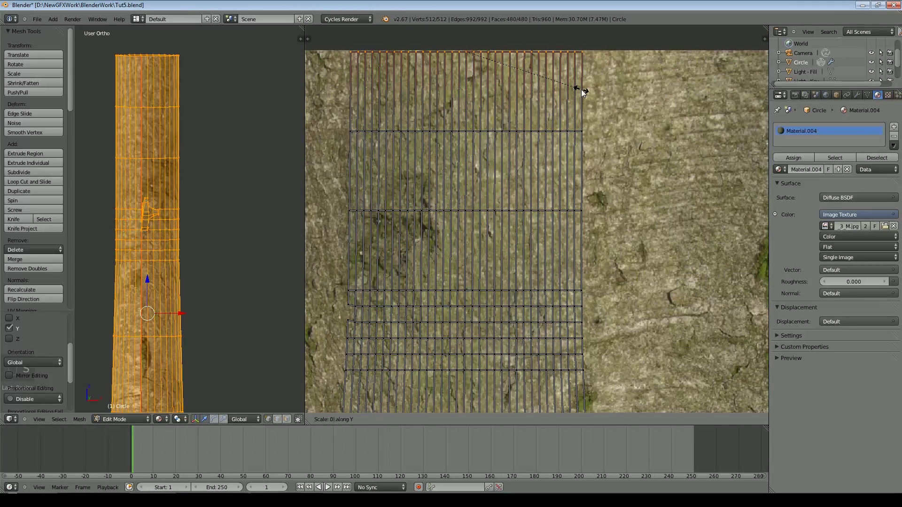
{"action": "key", "text": "Return"}
Grow a UV loop selection to cover the right half of the trunk's UV island and mirror that half along X.
{"action": "scroll", "coordinate": [591, 318], "scroll_direction": "down", "scroll_amount": 2}
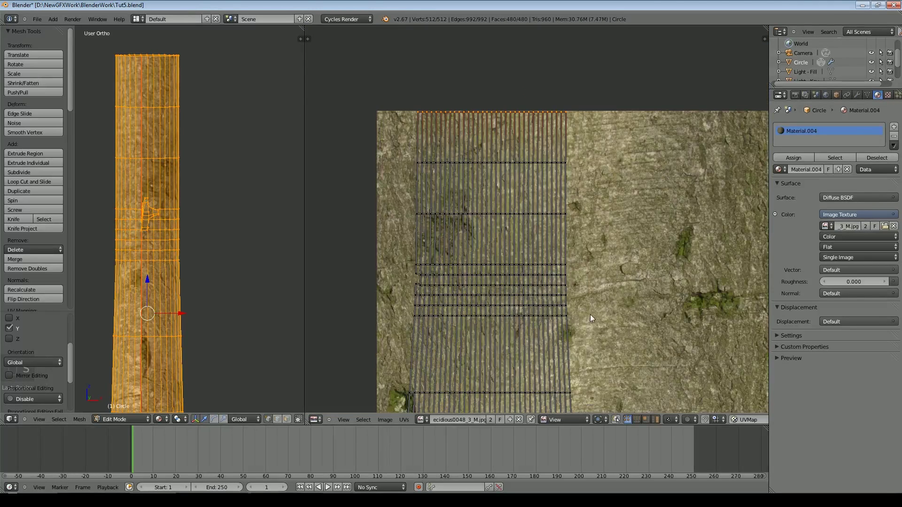
{"action": "scroll", "coordinate": [590, 316], "scroll_direction": "down", "scroll_amount": 2}
{"action": "middle_click_drag", "start_coordinate": [587, 340], "coordinate": [546, 135]}
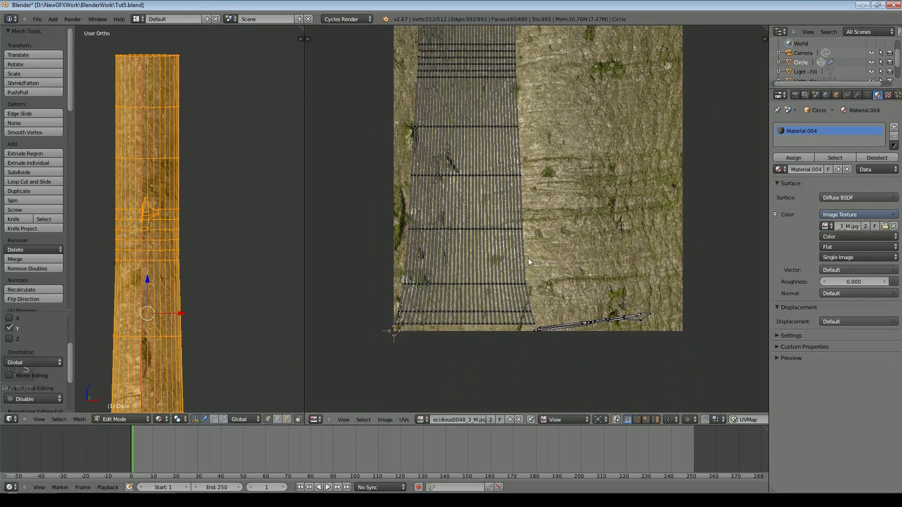
{"action": "right_click", "coordinate": [522, 218], "text": "alt"}
{"action": "key", "text": "ctrl+KP_Add"}
{"action": "key", "text": "ctrl+KP_Add"}
{"action": "key", "text": "ctrl+KP_Add"}
{"action": "key", "text": "ctrl+KP_Add"}
{"action": "key", "text": "ctrl+KP_Add"}
{"action": "key", "text": "ctrl+KP_Add"}
{"action": "key", "text": "ctrl+KP_Add"}
{"action": "key", "text": "ctrl+KP_Add"}
{"action": "key", "text": "ctrl+KP_Add"}
{"action": "key", "text": "ctrl+KP_Add"}
{"action": "key", "text": "ctrl+KP_Add"}
{"action": "key", "text": "ctrl+KP_Add"}
{"action": "key", "text": "ctrl+KP_Add"}
{"action": "key", "text": "ctrl+KP_Add"}
{"action": "key", "text": "ctrl+KP_Add"}
{"action": "key", "text": "ctrl+KP_Add"}
{"action": "key", "text": "ctrl+KP_Add"}
{"action": "key", "text": "ctrl+KP_Add"}
{"action": "key", "text": "ctrl+KP_Add"}
{"action": "key", "text": "ctrl+KP_Add"}
{"action": "key", "text": "ctrl+KP_Add"}
{"action": "key", "text": "ctrl+KP_Add"}
{"action": "key", "text": "ctrl+KP_Add"}
{"action": "key", "text": "ctrl+KP_Add"}
{"action": "key", "text": "ctrl+KP_Add"}
{"action": "key", "text": "ctrl+KP_Add"}
{"action": "key", "text": "ctrl+KP_Add"}
{"action": "key", "text": "ctrl+KP_Add"}
{"action": "key", "text": "ctrl+KP_Add"}
{"action": "key", "text": "ctrl+KP_Add"}
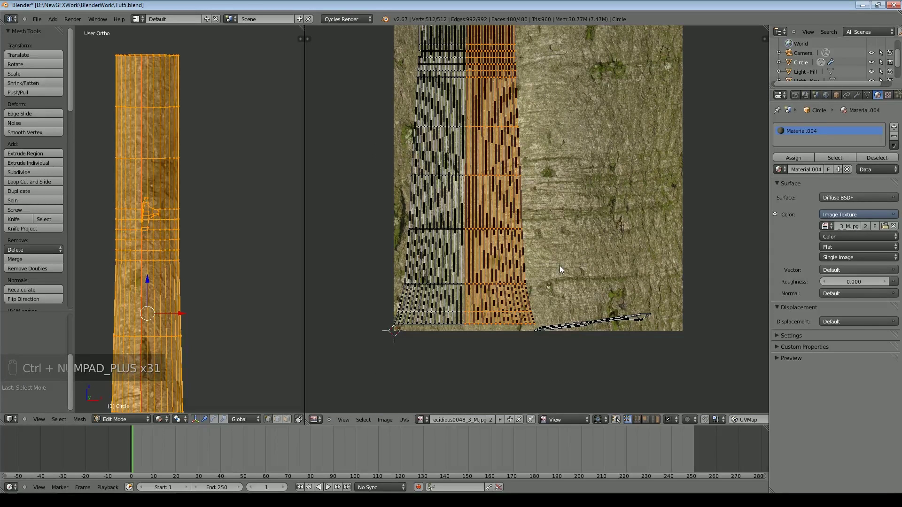
{"action": "scroll", "coordinate": [582, 263], "scroll_direction": "up", "scroll_amount": 1}
{"action": "key", "text": "s"}
{"action": "type", "text": "x"}
{"action": "type", "text": "0"}
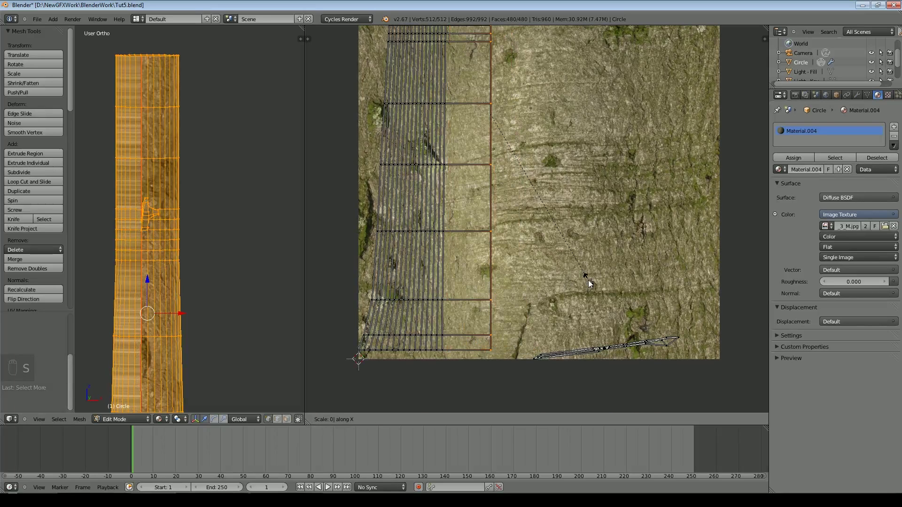
{"action": "key", "text": "BackSpace"}
{"action": "key", "text": "Return"}
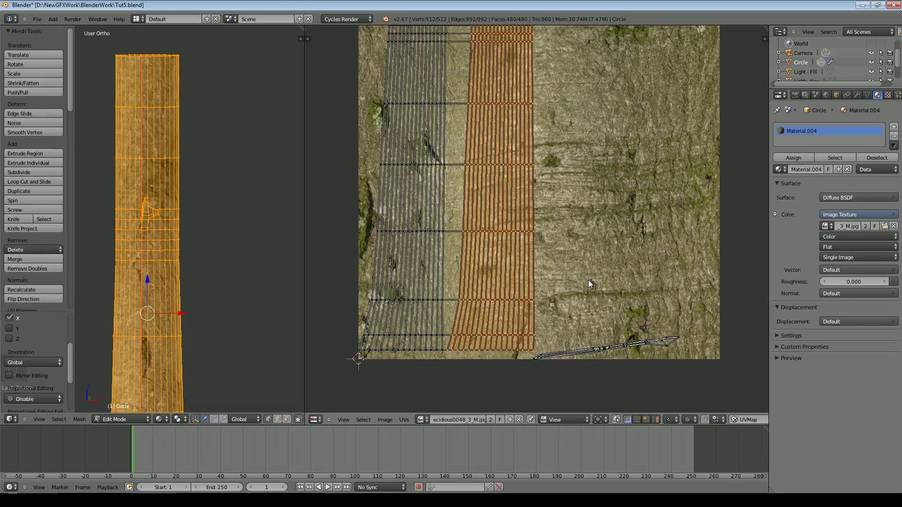
Move the mirrored UV half about -303 along X so that it overlaps the left half.
{"action": "middle_click_drag", "start_coordinate": [561, 165], "coordinate": [597, 182]}
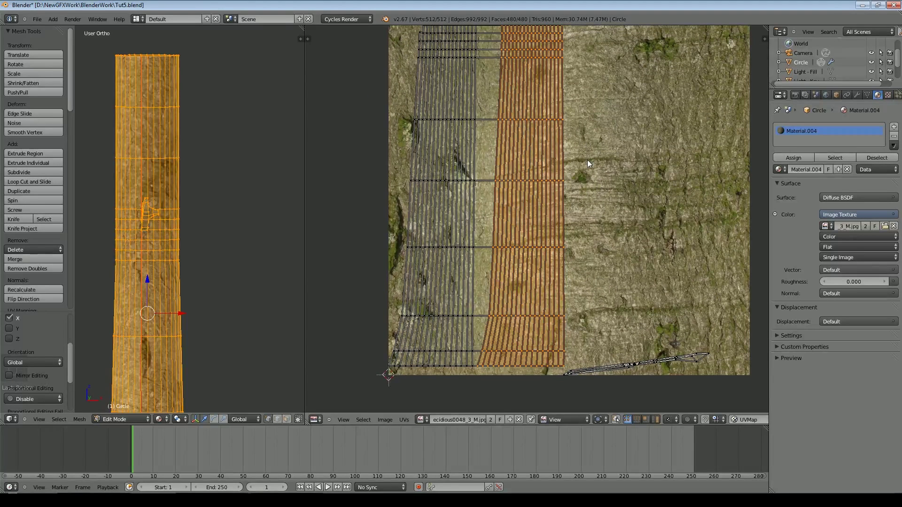
{"action": "key", "text": "g"}
{"action": "key", "text": "x"}
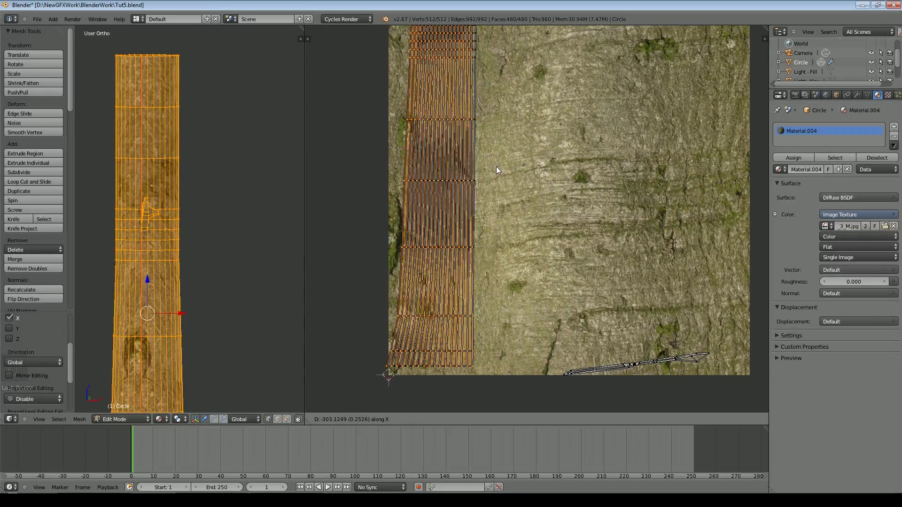
{"action": "left_click", "coordinate": [497, 170]}
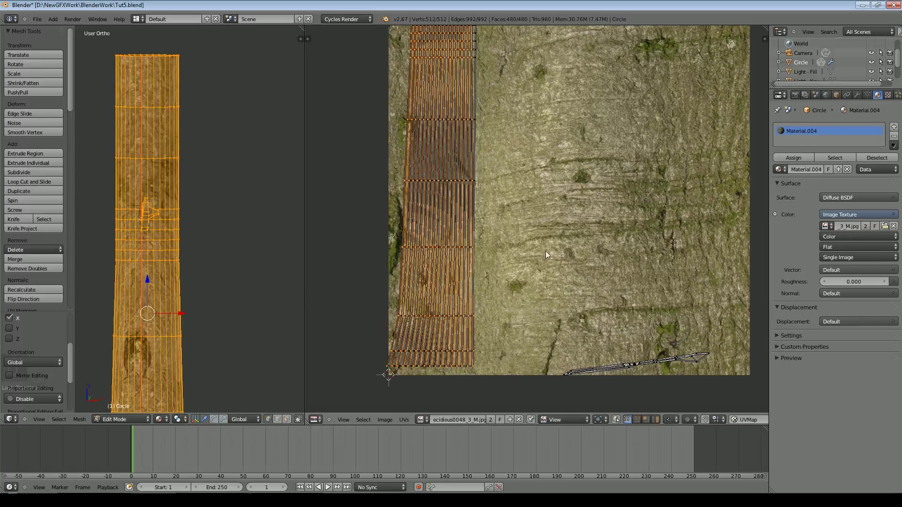
Rotate the mirrored UV half slightly and shift it about 7.8 along X to align it with the left half.
{"action": "key", "text": "r"}
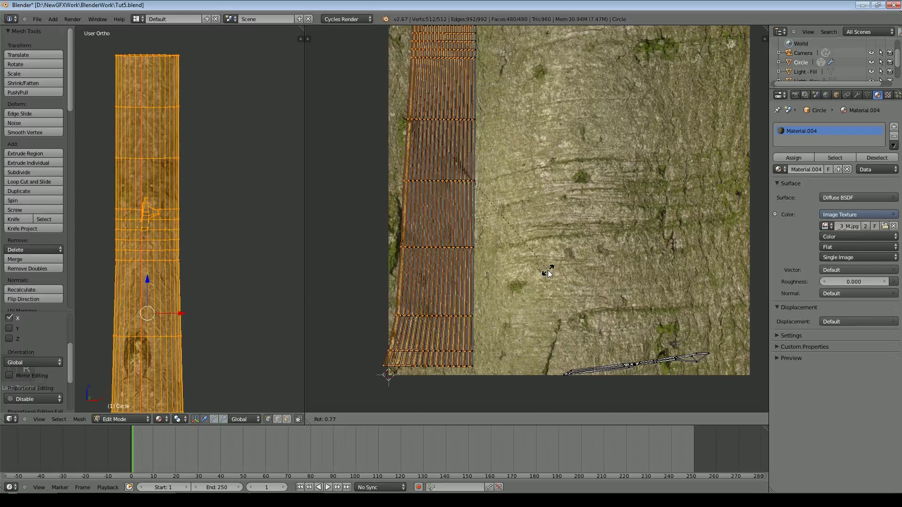
{"action": "left_click", "coordinate": [531, 256]}
{"action": "key", "text": "g"}
{"action": "key", "text": "x"}
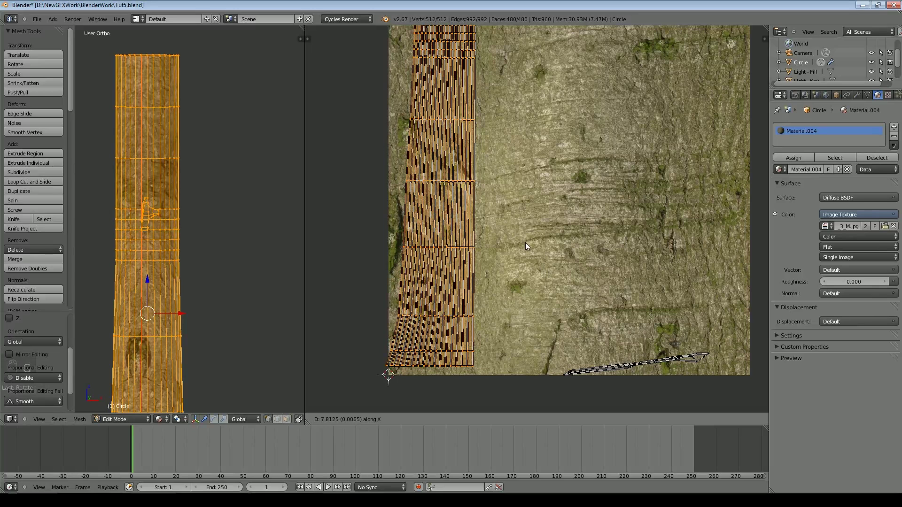
{"action": "left_click", "coordinate": [526, 243]}
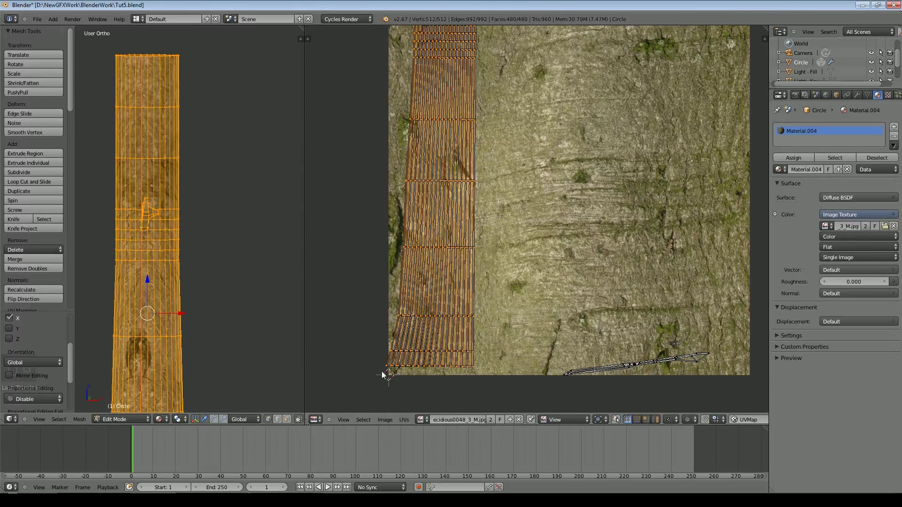
Check the mirrored bark on the trunk, then fine-tune the selected UV half's width along X and its position over the left half.
{"action": "key", "text": "Tab"}
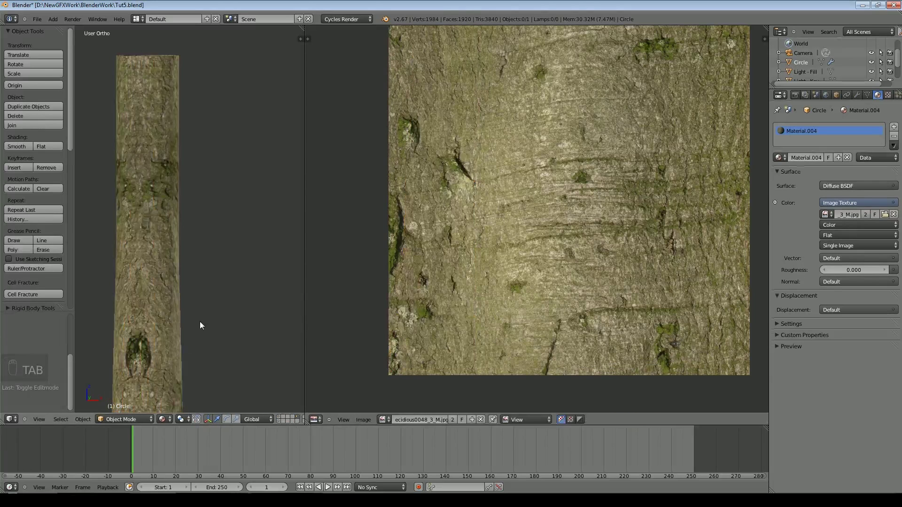
{"action": "middle_click_drag", "start_coordinate": [199, 320], "coordinate": [528, 265]}
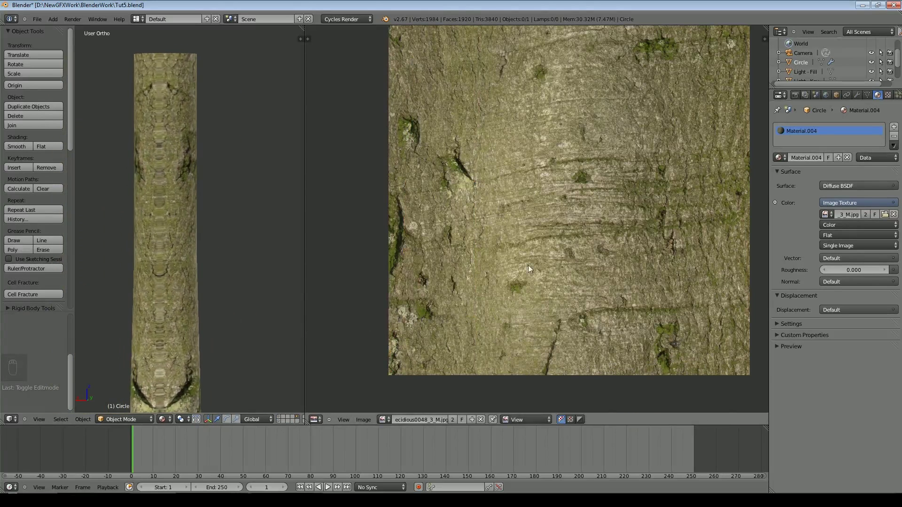
{"action": "key", "text": "Tab"}
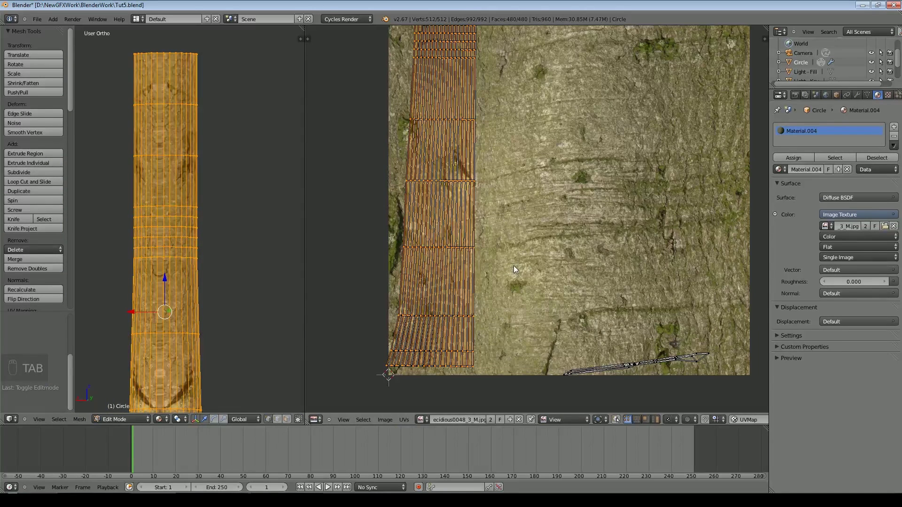
{"action": "key", "text": "s"}
{"action": "key", "text": "x"}
{"action": "left_click", "coordinate": [511, 266]}
{"action": "key", "text": "g"}
{"action": "left_click", "coordinate": [506, 263]}
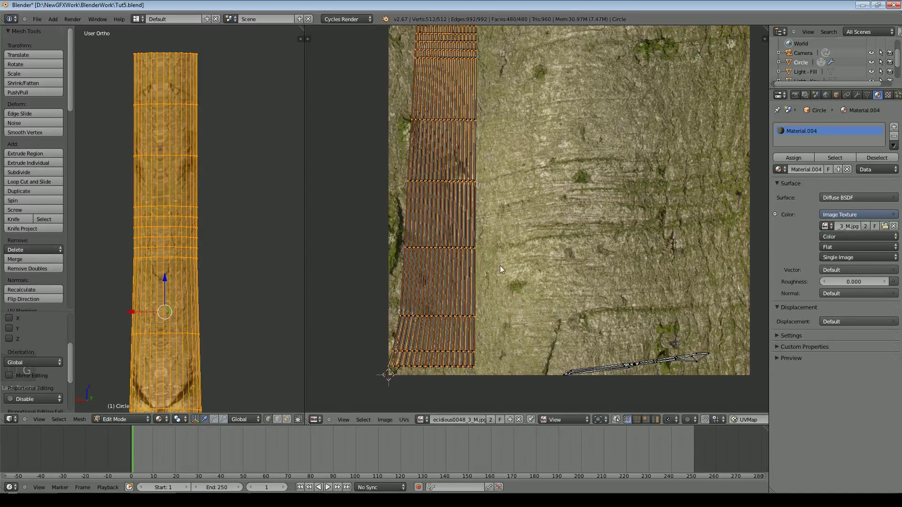
Select only the branch's UV island, rotate it upright and move it up onto the bark image.
{"action": "key", "text": "Tab"}
{"action": "middle_click_drag", "start_coordinate": [210, 286], "coordinate": [189, 283]}
{"action": "scroll", "coordinate": [190, 254], "scroll_direction": "up", "scroll_amount": 6}
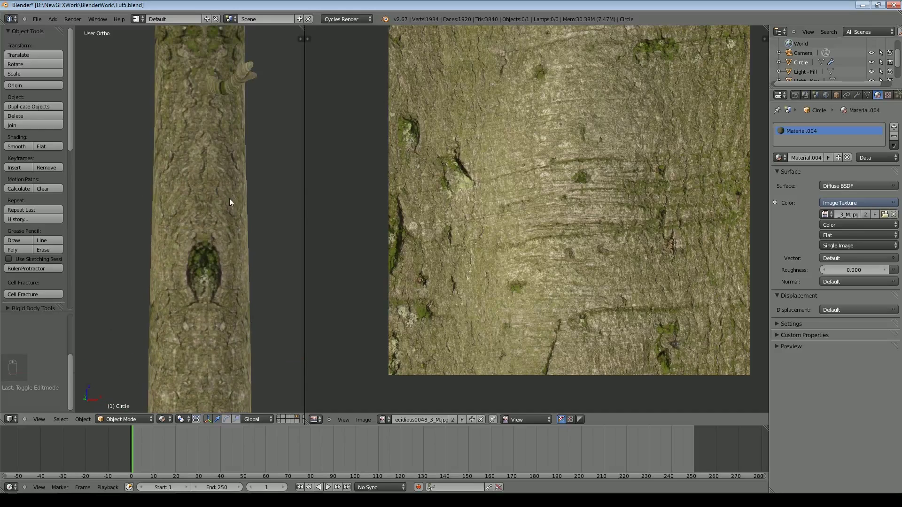
{"action": "middle_click_drag", "start_coordinate": [229, 203], "coordinate": [213, 236]}
{"action": "key", "text": "Tab"}
{"action": "key", "text": "a"}
{"action": "key", "text": "a"}
{"action": "key", "text": "b"}
{"action": "left_click_drag", "start_coordinate": [730, 339], "coordinate": [549, 398]}
{"action": "key", "text": "r"}
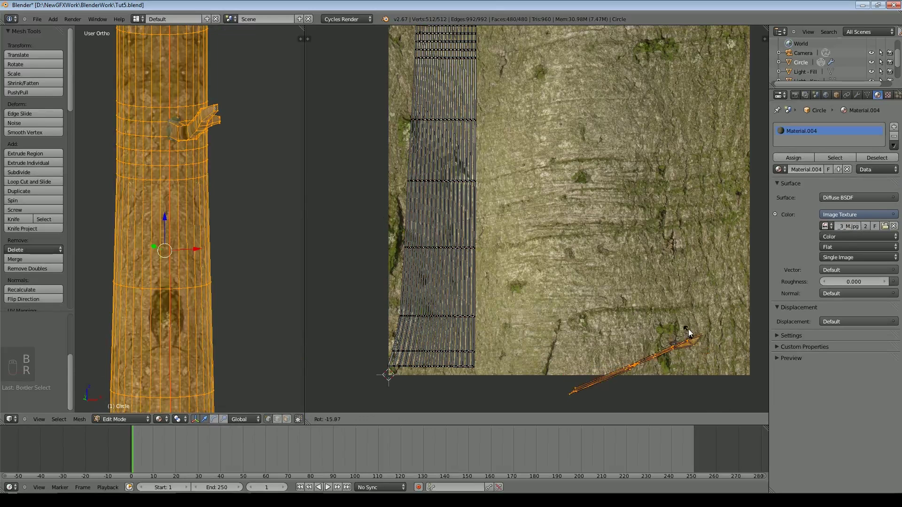
{"action": "left_click", "coordinate": [627, 295]}
{"action": "key", "text": "g"}
{"action": "left_click", "coordinate": [618, 259]}
Check the bark on the branch and widen the branch's UV island along X.
{"action": "key", "text": "Tab"}
{"action": "middle_click_drag", "start_coordinate": [244, 275], "coordinate": [339, 288]}
{"action": "key", "text": "Tab"}
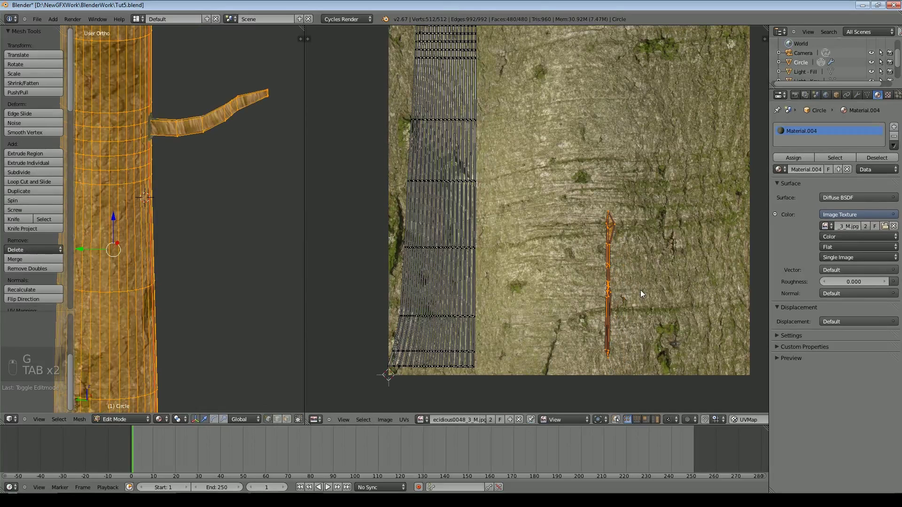
{"action": "key", "text": "s"}
{"action": "key", "text": "x"}
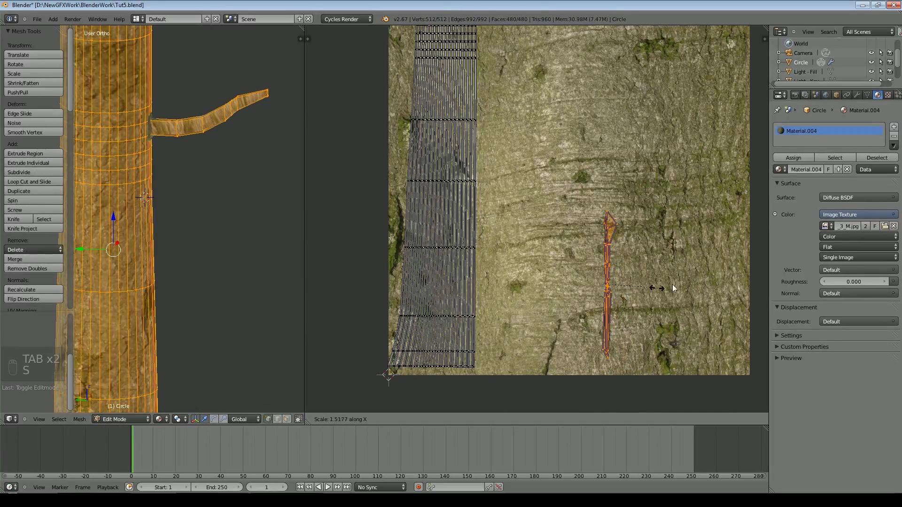
{"action": "left_click", "coordinate": [625, 309]}
Select the trunk's entire linked UV island and move it over to a different area of the bark image.
{"action": "key", "text": "Tab"}
{"action": "middle_click_drag", "start_coordinate": [219, 252], "coordinate": [86, 244]}
{"action": "scroll", "coordinate": [140, 248], "scroll_direction": "down", "scroll_amount": 3}
{"action": "middle_click_drag", "start_coordinate": [193, 252], "coordinate": [132, 250]}
{"action": "scroll", "coordinate": [145, 247], "scroll_direction": "down", "scroll_amount": 3}
{"action": "middle_click_drag", "start_coordinate": [219, 324], "coordinate": [168, 229]}
{"action": "middle_click_drag", "start_coordinate": [181, 281], "coordinate": [278, 298]}
{"action": "key", "text": "Tab"}
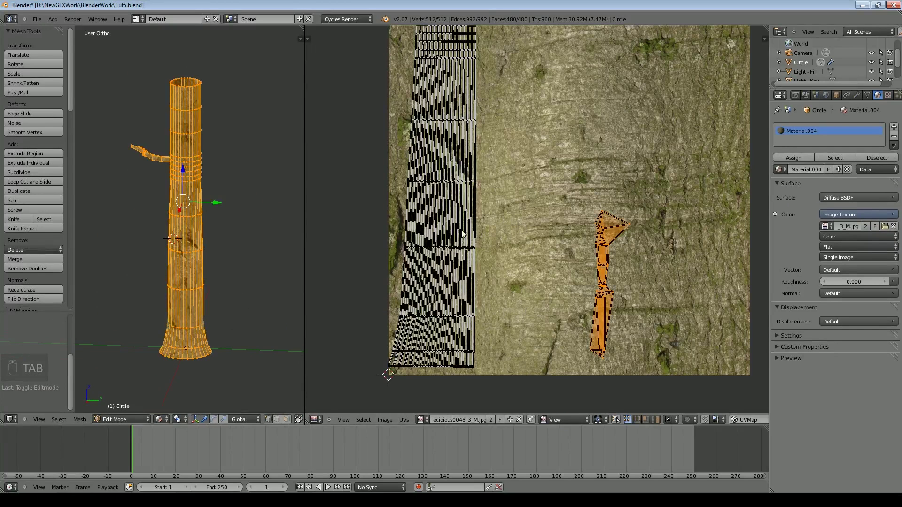
{"action": "key", "text": "a"}
{"action": "key", "text": "a"}
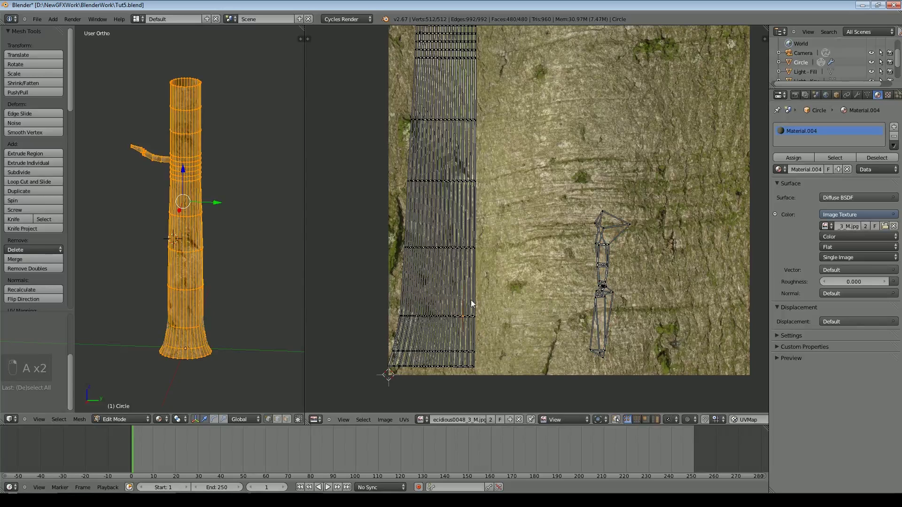
{"action": "key", "text": "l"}
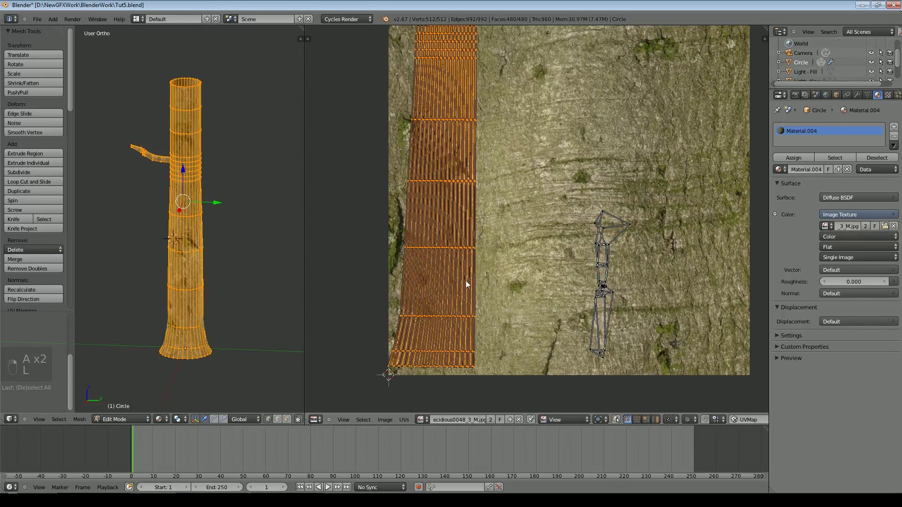
{"action": "key", "text": "g"}
{"action": "left_click", "coordinate": [512, 287]}
Merge the UV editor's area into the 3D view, and split the 3D view into an upper and a lower area.
{"action": "key", "text": "Tab"}
{"action": "middle_click_drag", "start_coordinate": [191, 295], "coordinate": [272, 277]}
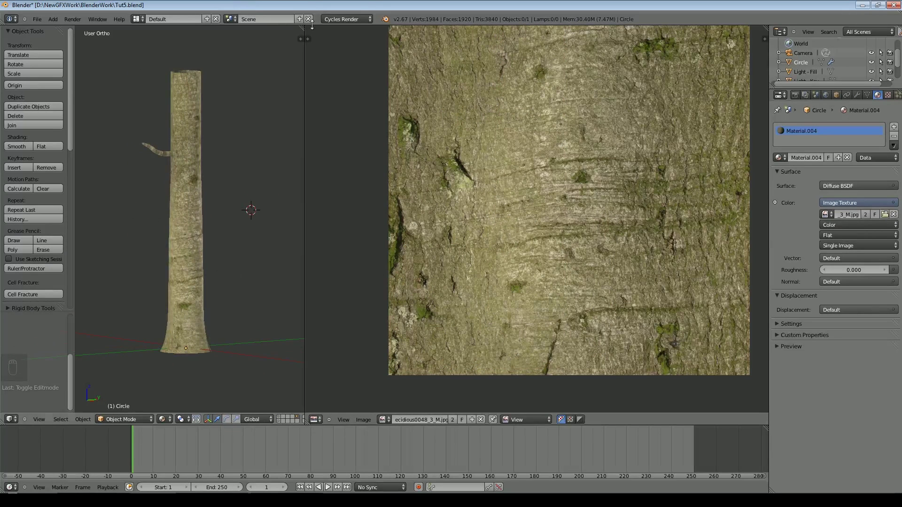
{"action": "left_click_drag", "start_coordinate": [301, 39], "coordinate": [381, 187]}
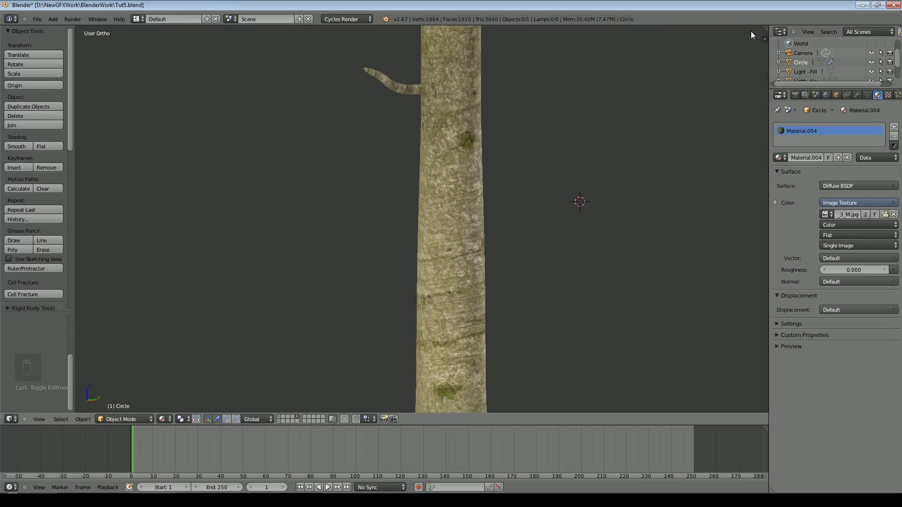
{"action": "left_click_drag", "start_coordinate": [764, 39], "coordinate": [39, 174]}
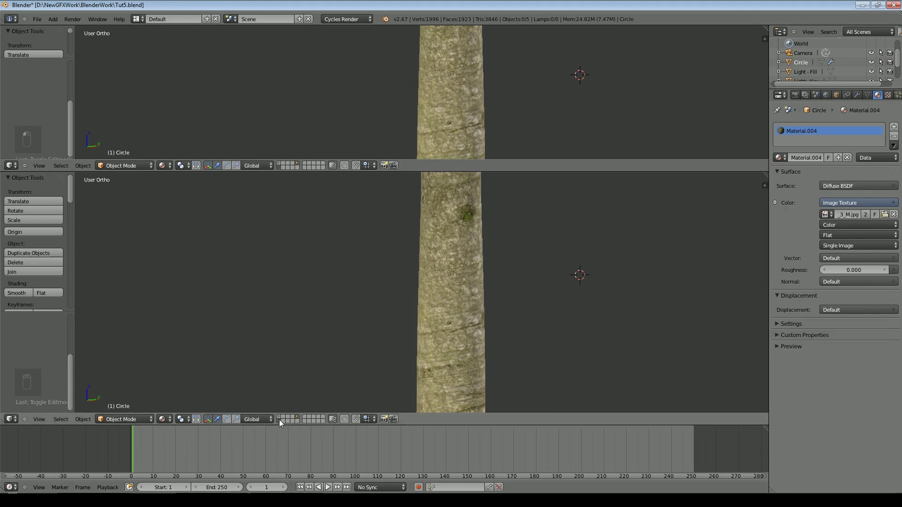
Set the lower 3D view's shading to Rendered and look at the trunk from another side.
{"action": "scroll", "coordinate": [230, 336], "scroll_direction": "down", "scroll_amount": 6}
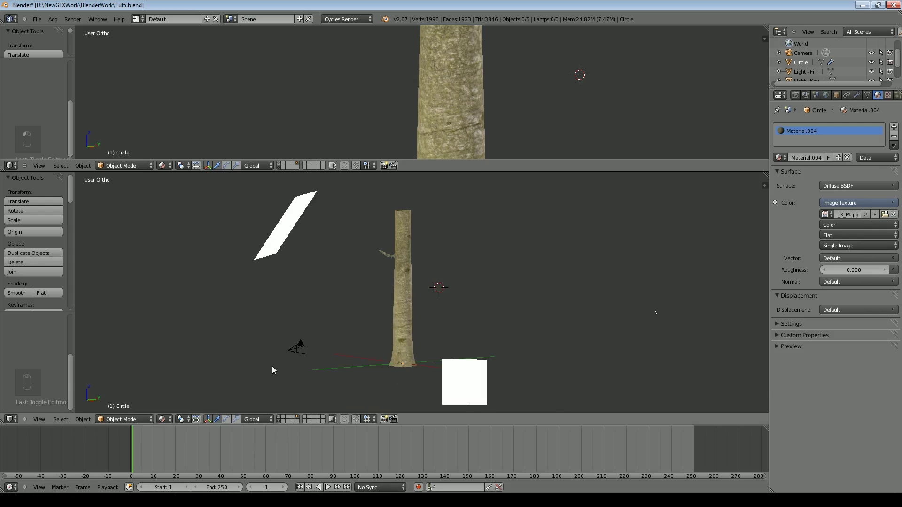
{"action": "scroll", "coordinate": [334, 363], "scroll_direction": "up", "scroll_amount": 5}
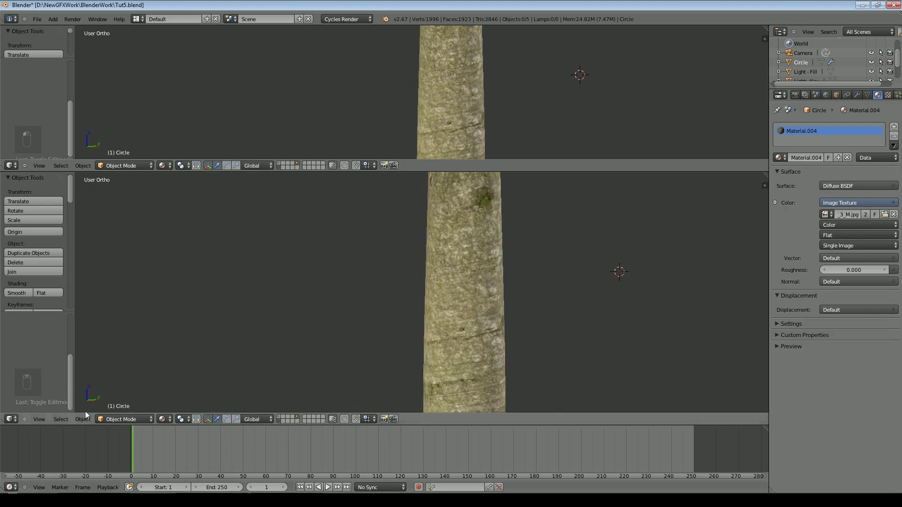
{"action": "left_click", "coordinate": [162, 419]}
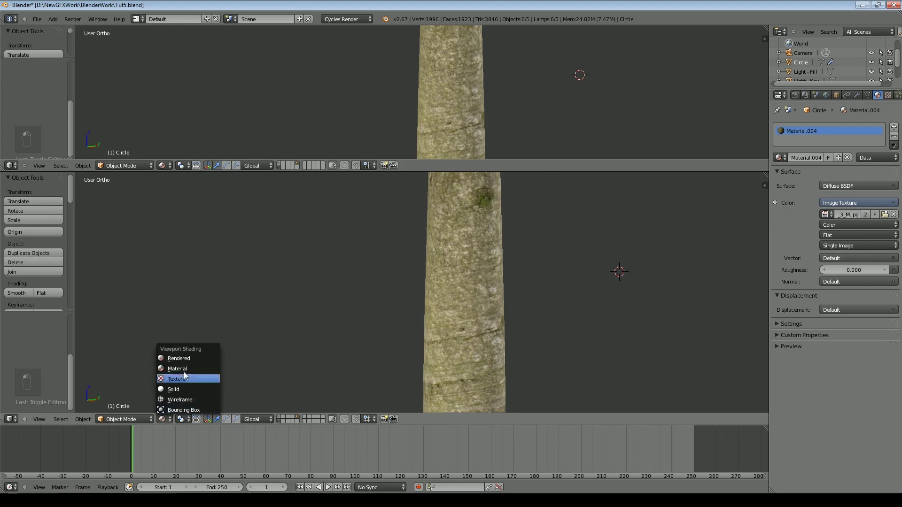
{"action": "left_click", "coordinate": [184, 362]}
{"action": "mouse_move", "coordinate": [405, 328]}
{"action": "middle_mouse_down"}
{"action": "mouse_move", "coordinate": [505, 331]}
{"action": "mouse_move", "coordinate": [470, 331]}
{"action": "middle_mouse_up"}
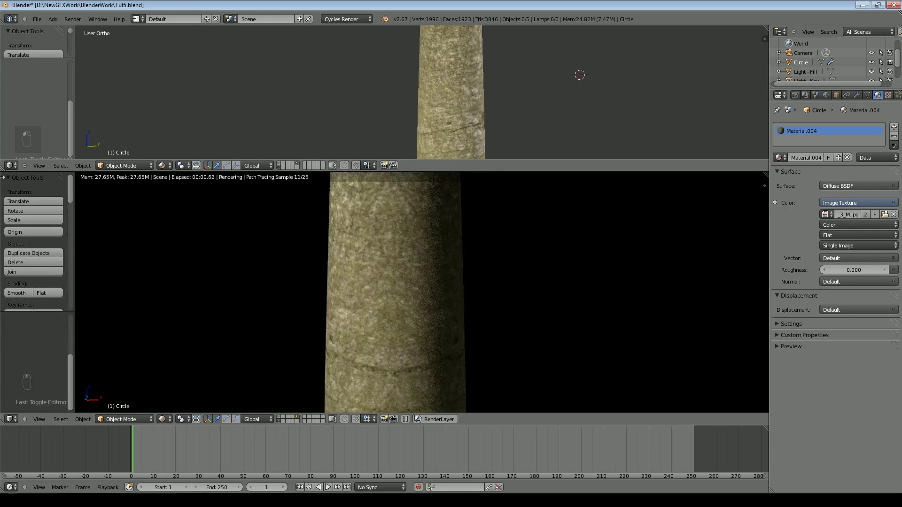
Change the upper area to a Node Editor showing the trunk's material nodes.
{"action": "left_click", "coordinate": [12, 166]}
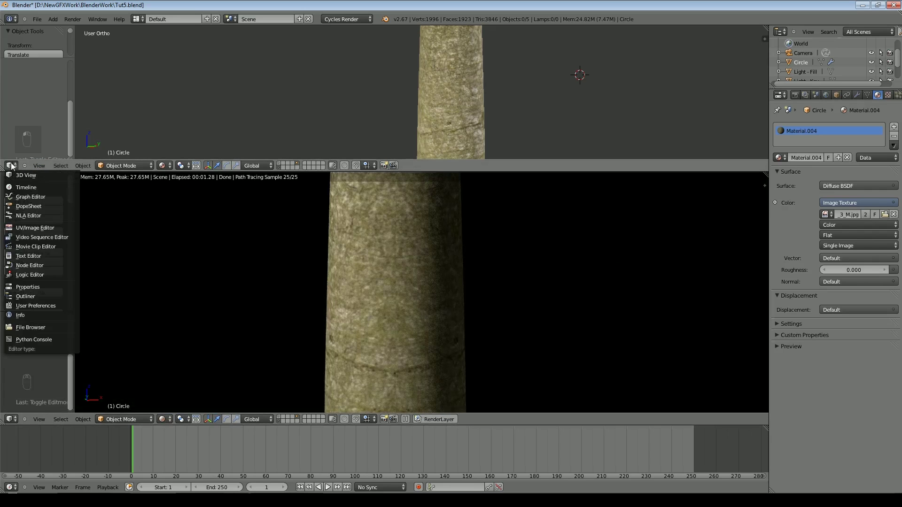
{"action": "left_click", "coordinate": [38, 266]}
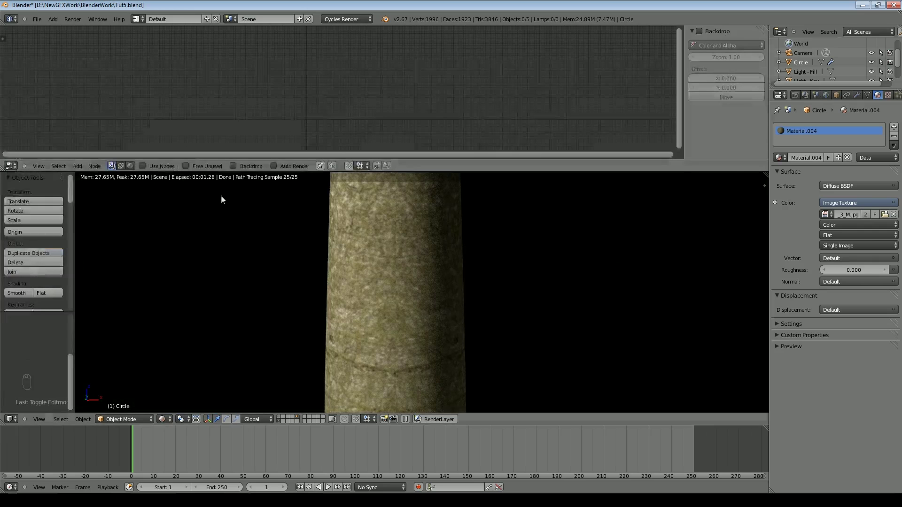
{"action": "left_click", "coordinate": [130, 167]}
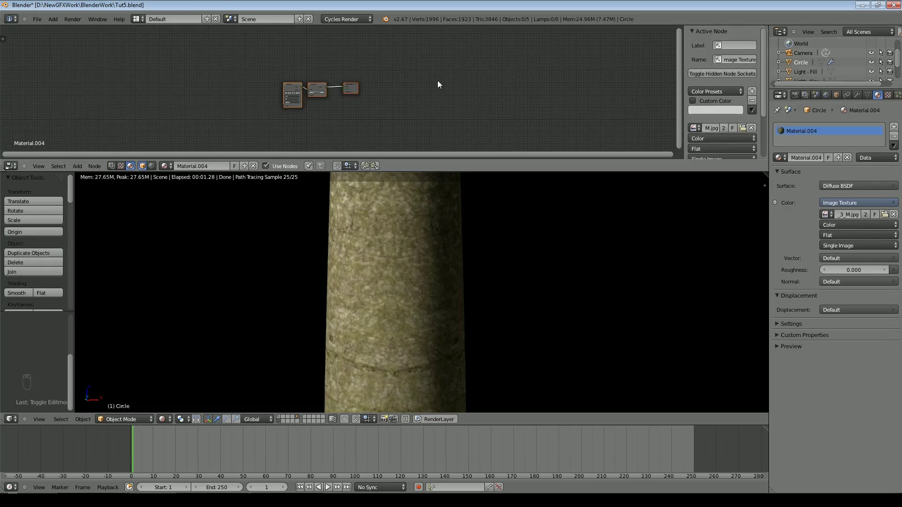
Spread the material nodes apart and reroute the Image Texture's Color output from the Diffuse BSDF to the Material Output's Displacement.
{"action": "scroll", "coordinate": [373, 100], "scroll_direction": "up", "scroll_amount": 4}
{"action": "left_click_drag", "start_coordinate": [284, 81], "coordinate": [263, 123]}
{"action": "left_click_drag", "start_coordinate": [236, 78], "coordinate": [158, 93]}
{"action": "left_click_drag", "start_coordinate": [214, 95], "coordinate": [349, 96]}
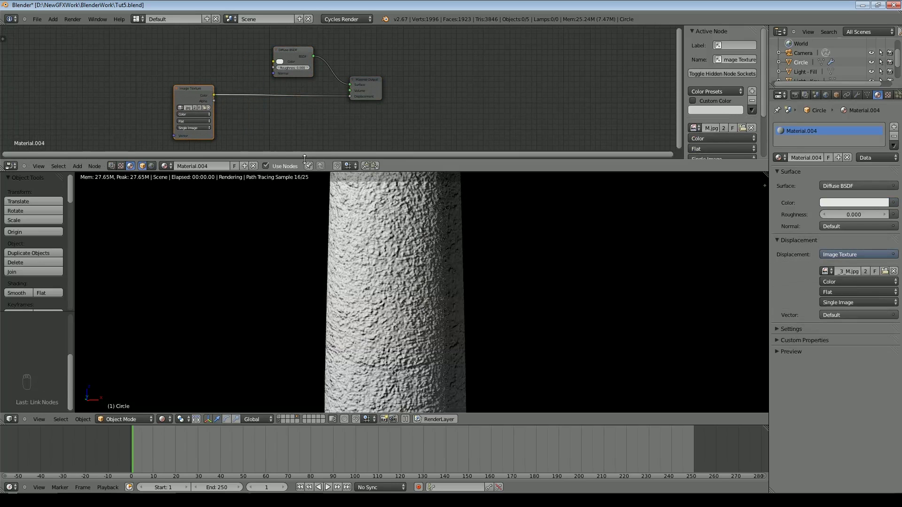
Insert a Math node into the link between the Image Texture and the Material Output's Displacement, and set its operation to Multiply.
{"action": "scroll", "coordinate": [270, 143], "scroll_direction": "down", "scroll_amount": 2}
{"action": "left_click", "coordinate": [78, 166]}
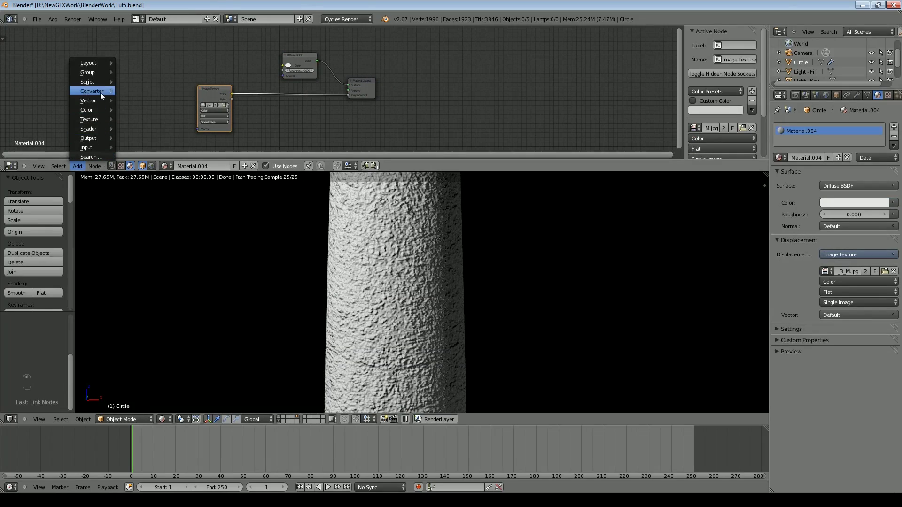
{"action": "mouse_move", "coordinate": [101, 93]}
{"action": "left_click", "coordinate": [128, 92]}
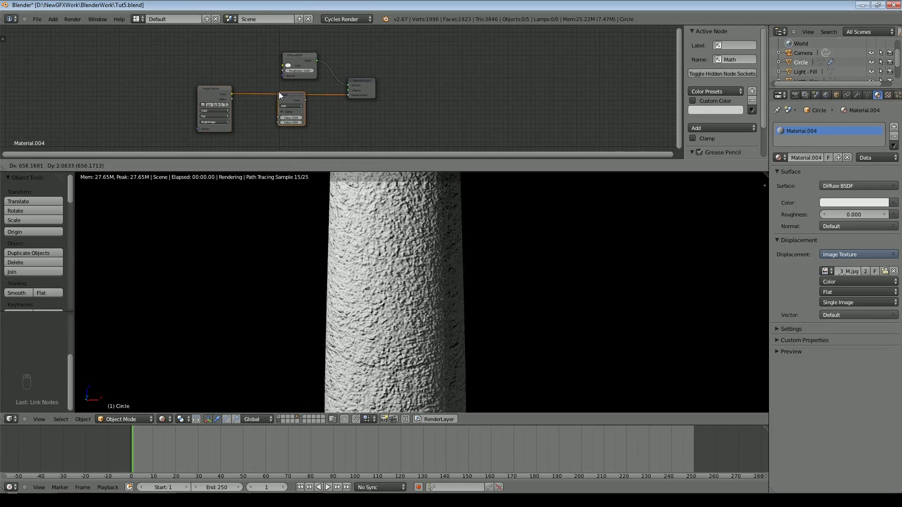
{"action": "left_click", "coordinate": [306, 100]}
{"action": "left_click", "coordinate": [306, 102]}
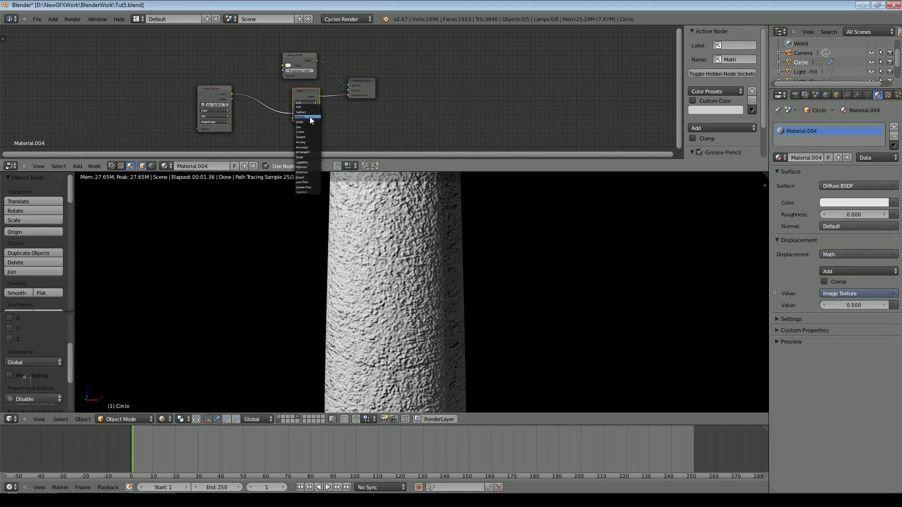
{"action": "left_click", "coordinate": [309, 116]}
Set the Multiply node's second value to 0.400.
{"action": "scroll", "coordinate": [320, 121], "scroll_direction": "up", "scroll_amount": 1}
{"action": "scroll", "coordinate": [320, 124], "scroll_direction": "up", "scroll_amount": 1}
{"action": "left_click", "coordinate": [271, 137]}
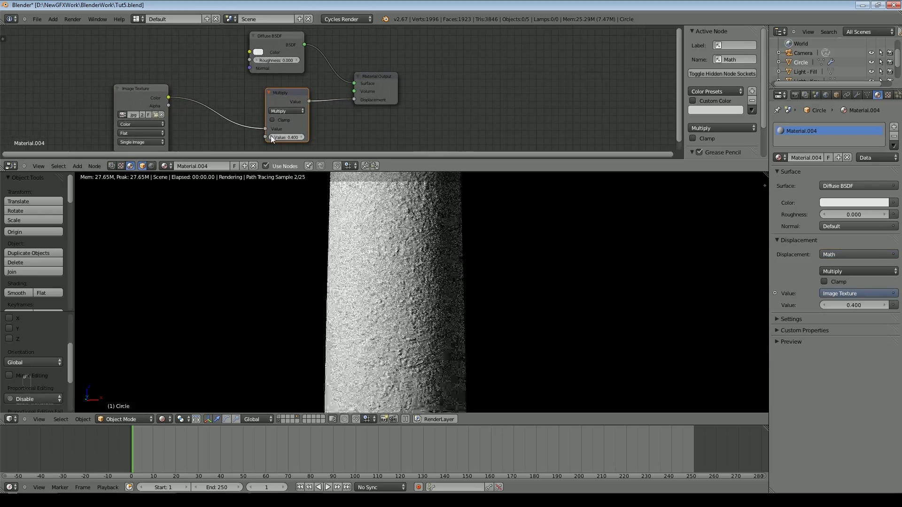
{"action": "middle_click_drag", "start_coordinate": [422, 255], "coordinate": [476, 255], "text": "shift"}
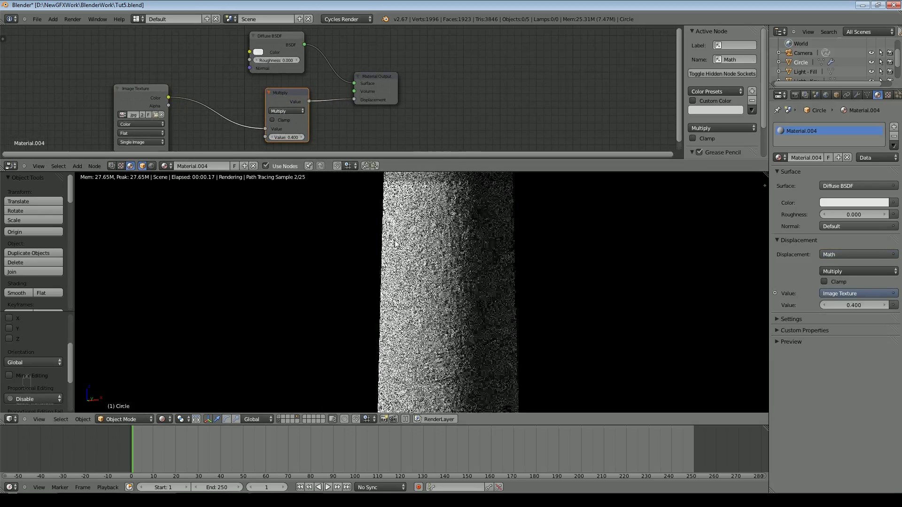
Link the Image Texture's Color output to the Diffuse BSDF's Color, and spread the Material Output and Multiply nodes apart.
{"action": "left_click_drag", "start_coordinate": [168, 98], "coordinate": [248, 52]}
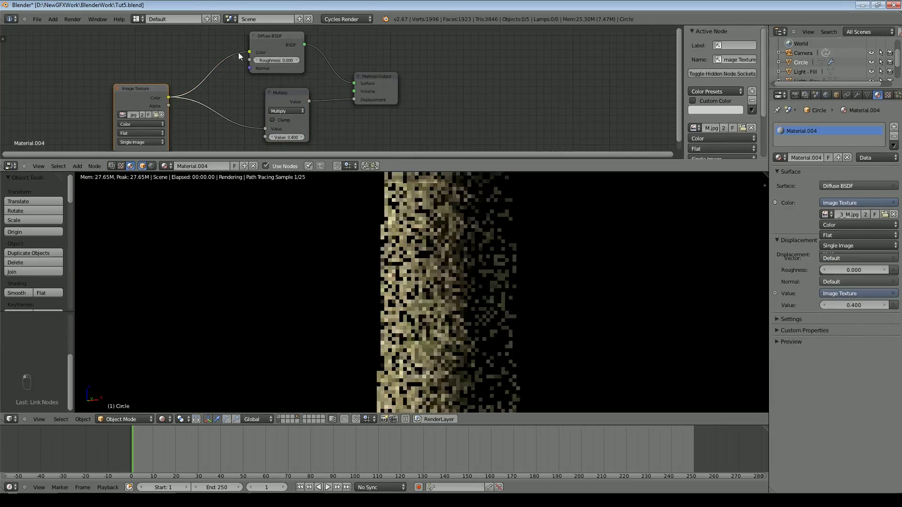
{"action": "scroll", "coordinate": [240, 61], "scroll_direction": "down", "scroll_amount": 1}
{"action": "left_click_drag", "start_coordinate": [366, 77], "coordinate": [438, 61]}
{"action": "left_click_drag", "start_coordinate": [305, 92], "coordinate": [289, 131]}
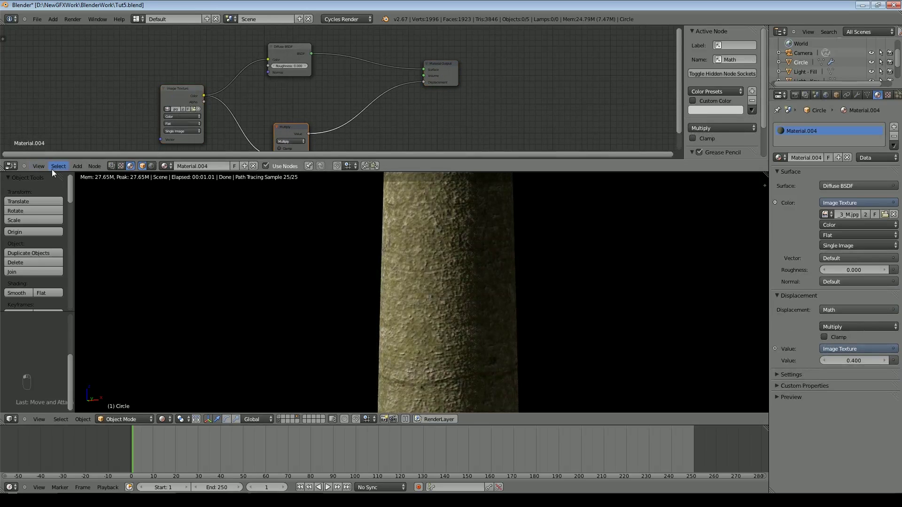
Insert a Mix Shader between the Diffuse BSDF and the Material Output's Surface, and move the Diffuse BSDF away to make room.
{"action": "left_click", "coordinate": [77, 166]}
{"action": "mouse_move", "coordinate": [102, 126]}
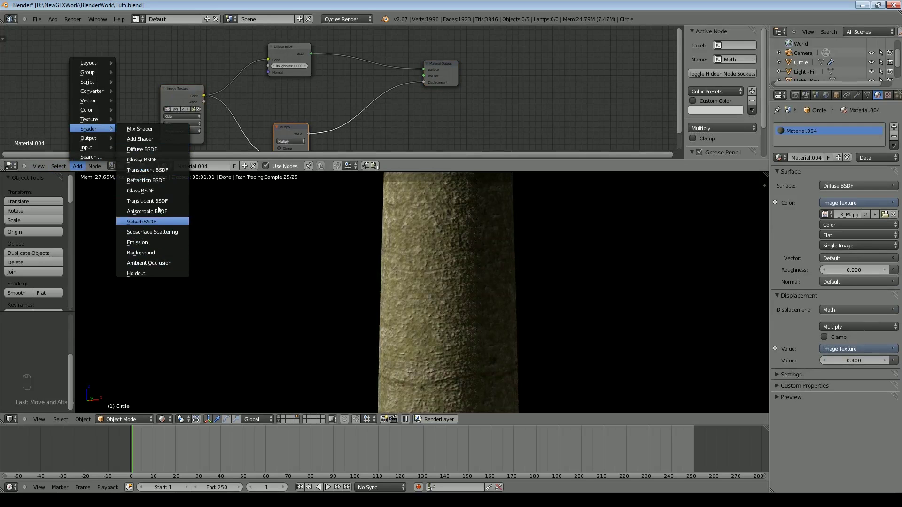
{"action": "left_click", "coordinate": [148, 126]}
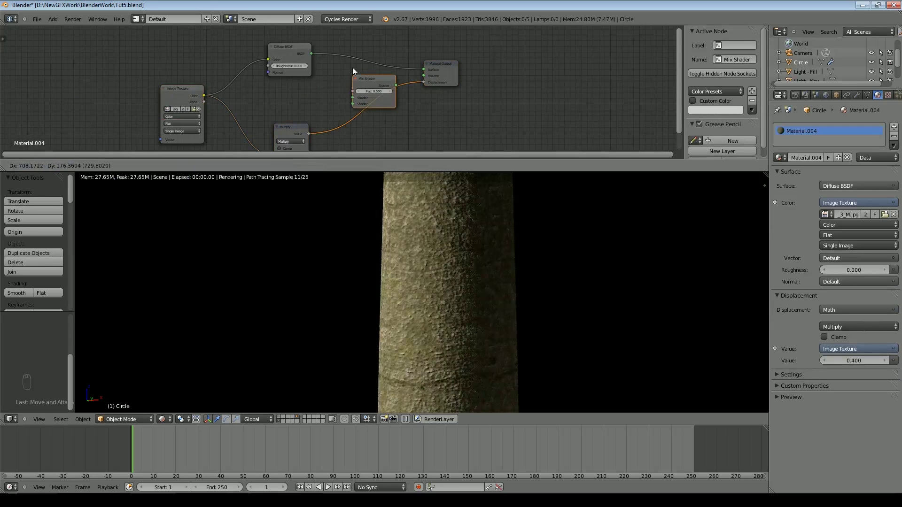
{"action": "left_click", "coordinate": [331, 48]}
{"action": "left_click_drag", "start_coordinate": [281, 45], "coordinate": [264, 37]}
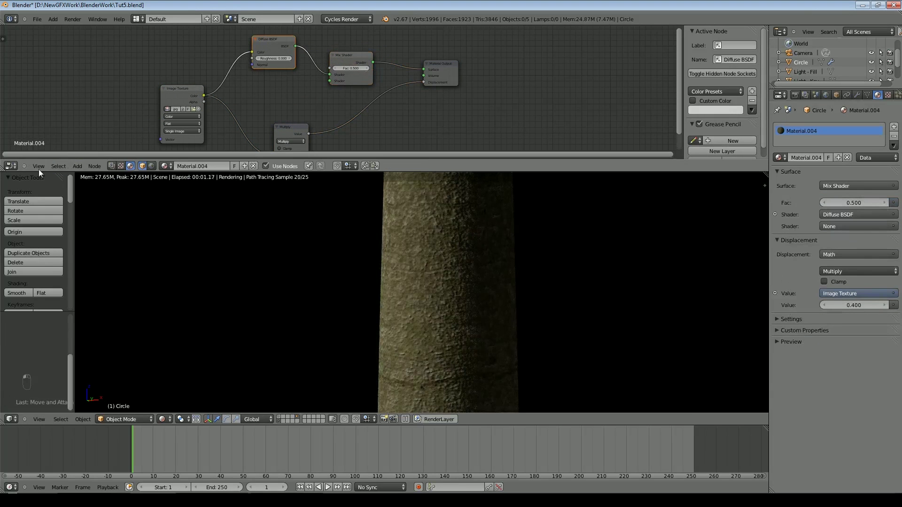
Add a Glossy BSDF node below the Diffuse BSDF and link it to the Mix Shader's second Shader input.
{"action": "left_click", "coordinate": [77, 166]}
{"action": "mouse_move", "coordinate": [97, 134]}
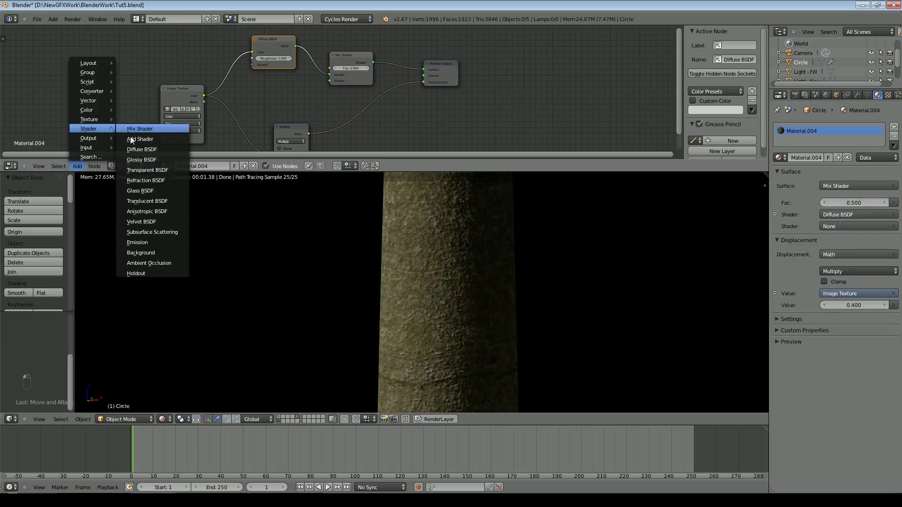
{"action": "left_click", "coordinate": [148, 161]}
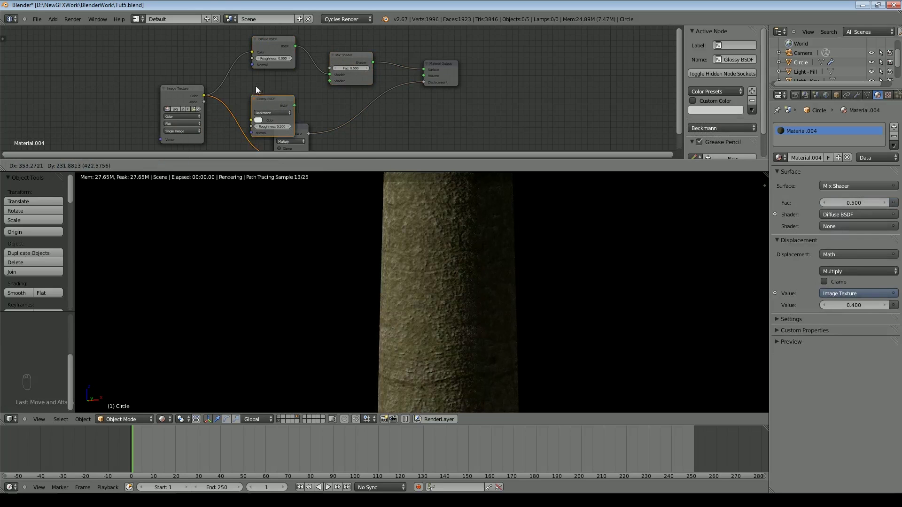
{"action": "left_click", "coordinate": [261, 75]}
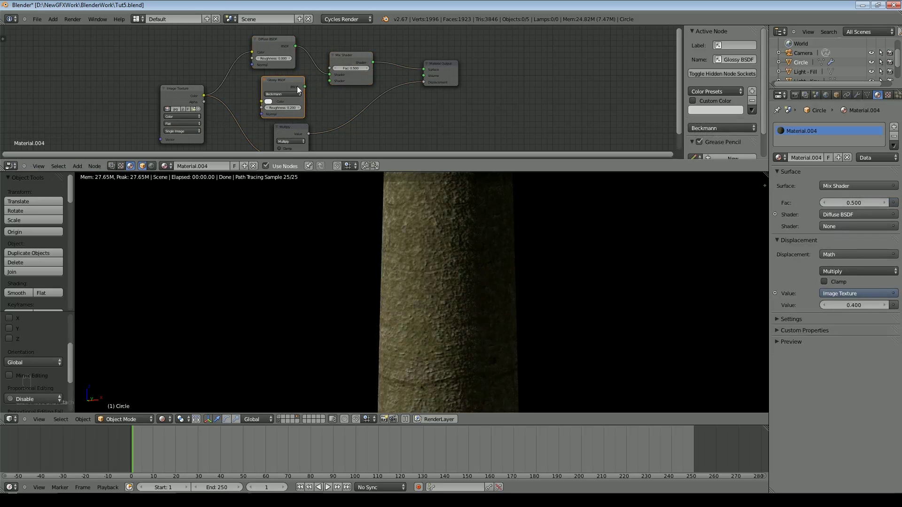
{"action": "left_click_drag", "start_coordinate": [327, 88], "coordinate": [330, 81]}
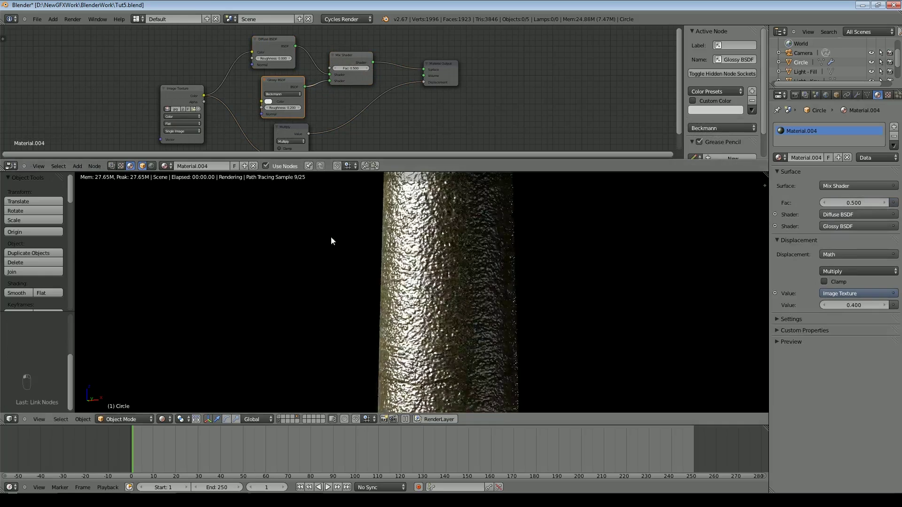
{"action": "scroll", "coordinate": [432, 310], "scroll_direction": "down", "scroll_amount": 4}
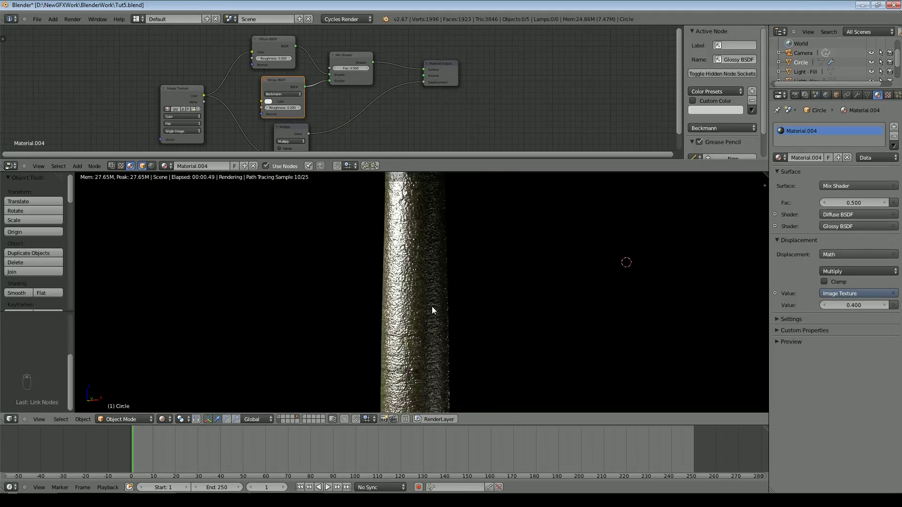
{"action": "scroll", "coordinate": [432, 310], "scroll_direction": "up", "scroll_amount": 5}
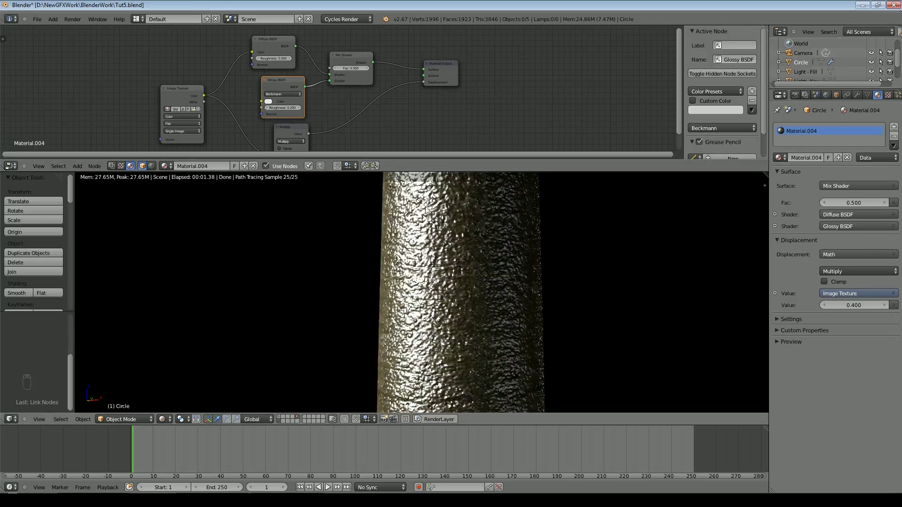
Lower the Mix Shader's Fac in stages through 0.400 and 0.100 to 0.050.
{"action": "left_click", "coordinate": [343, 70]}
{"action": "type", "text": ".4"}
{"action": "key", "text": "Return"}
{"action": "scroll", "coordinate": [367, 69], "scroll_direction": "up", "scroll_amount": 6}
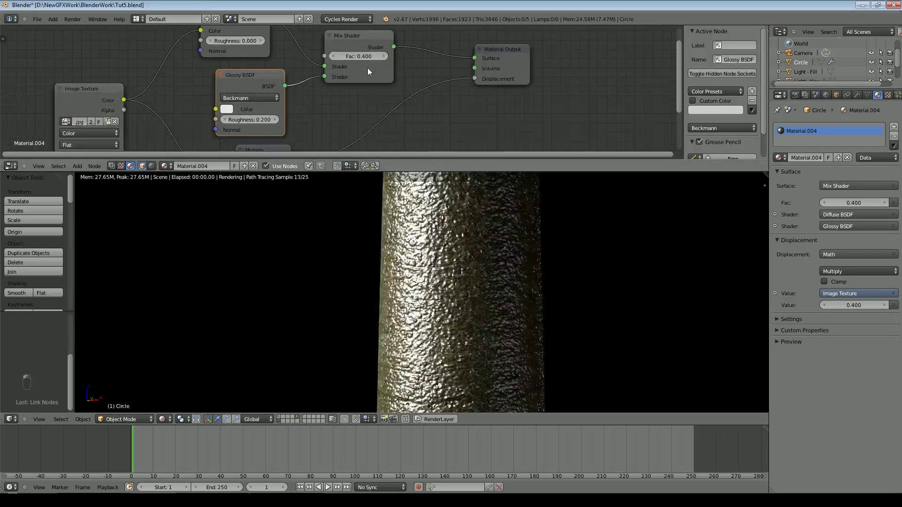
{"action": "scroll", "coordinate": [367, 68], "scroll_direction": "up", "scroll_amount": 3}
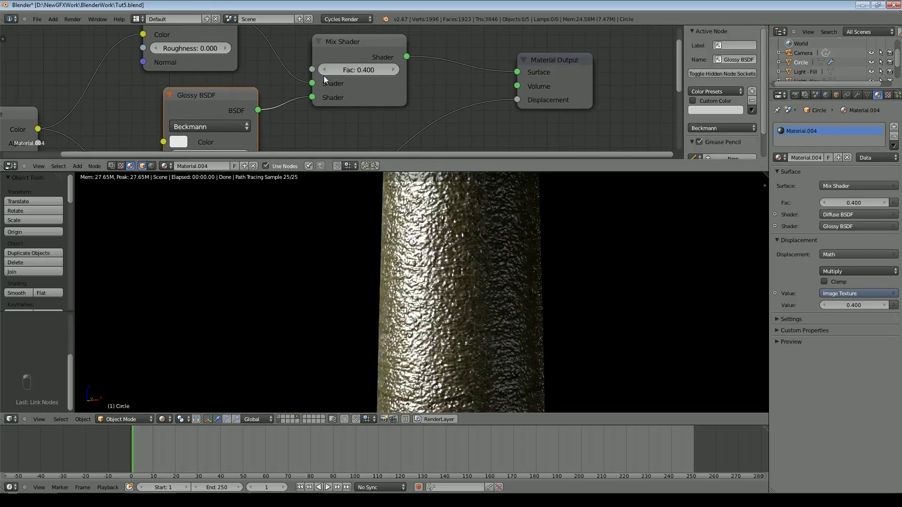
{"action": "left_click", "coordinate": [326, 69]}
{"action": "left_click", "coordinate": [326, 70]}
{"action": "left_click", "coordinate": [326, 69]}
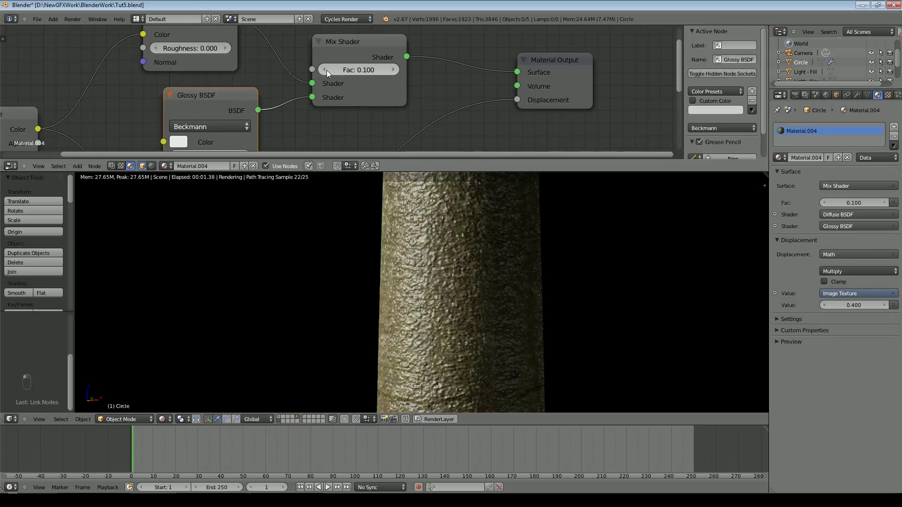
{"action": "left_click", "coordinate": [355, 69]}
{"action": "type", "text": ".05"}
{"action": "key", "text": "Return"}
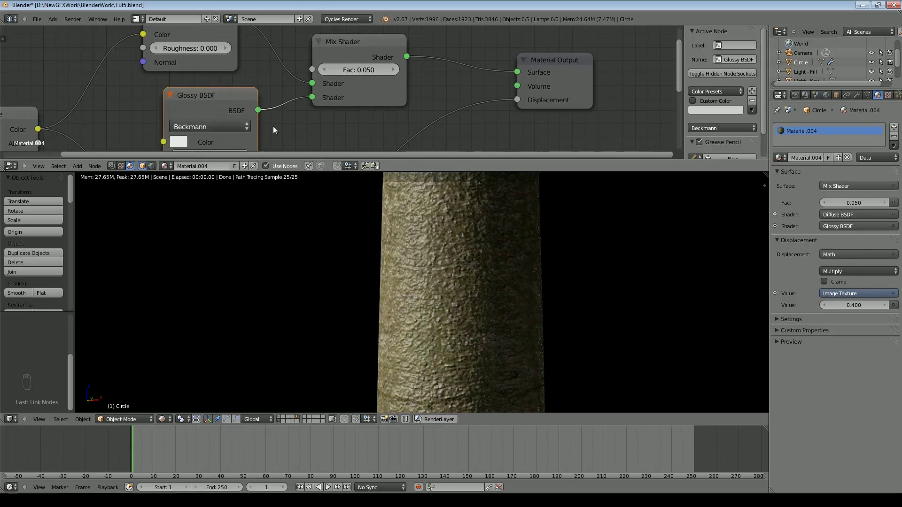
Try a Glossy BSDF roughness of 0.000, and raise it to 0.300.
{"action": "scroll", "coordinate": [274, 126], "scroll_direction": "down", "scroll_amount": 3}
{"action": "middle_click_drag", "start_coordinate": [290, 132], "coordinate": [312, 105]}
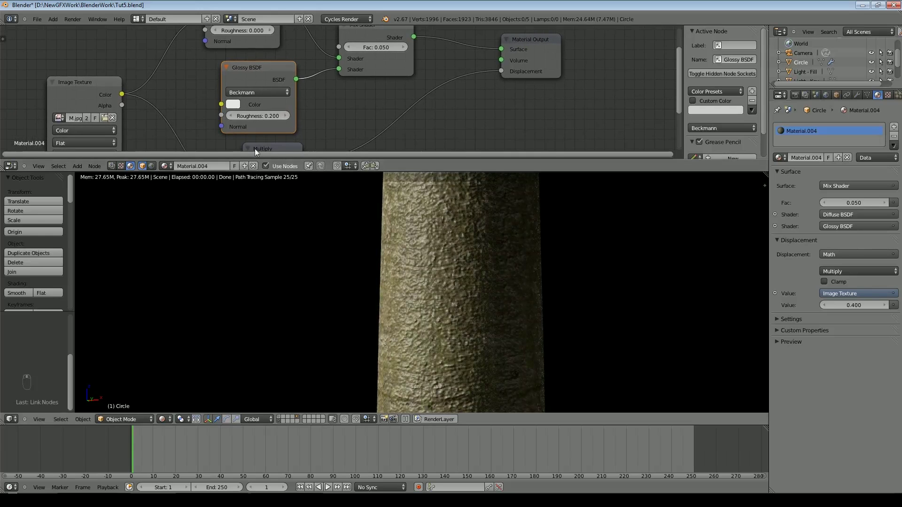
{"action": "left_click", "coordinate": [230, 115]}
{"action": "left_click", "coordinate": [230, 115]}
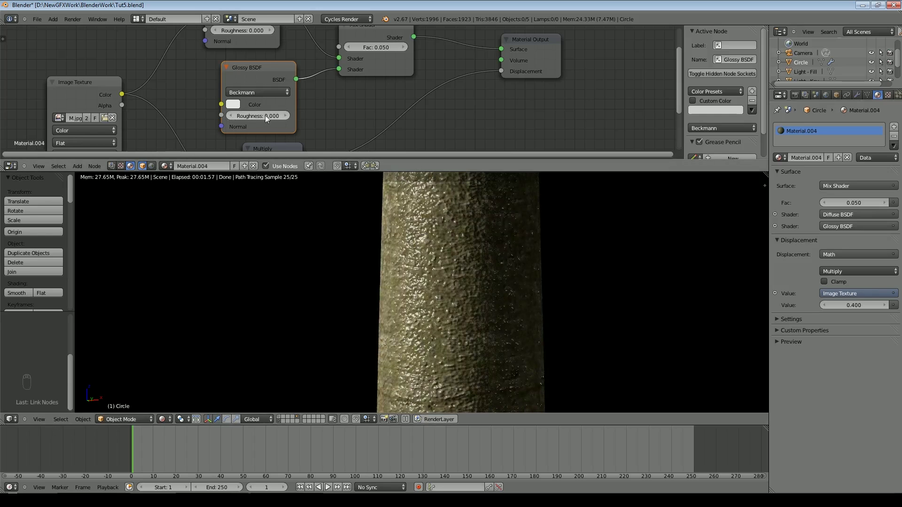
{"action": "left_click", "coordinate": [285, 116]}
{"action": "left_click", "coordinate": [285, 115]}
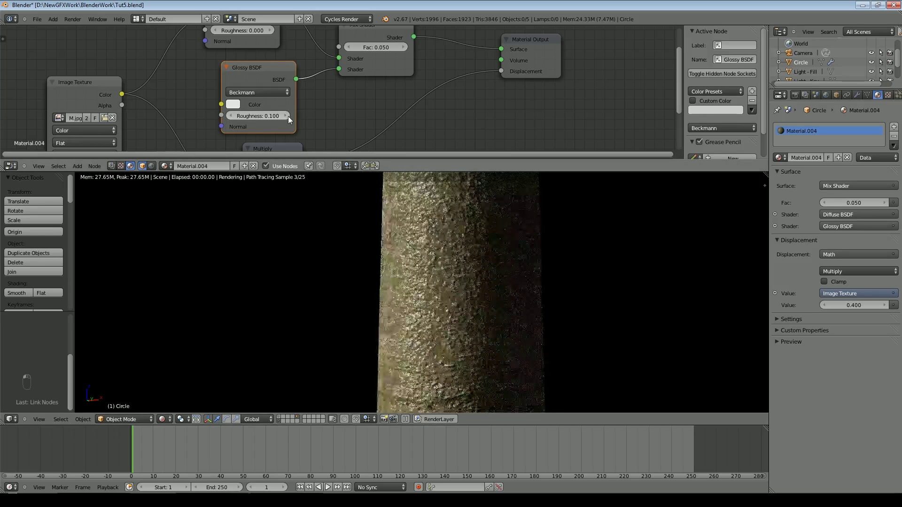
{"action": "left_click", "coordinate": [286, 115]}
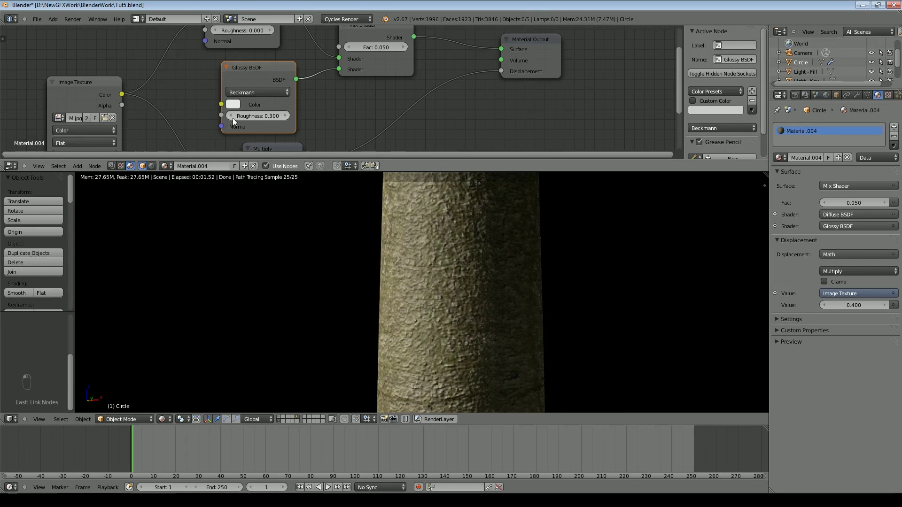
Tint the Glossy BSDF's color pale yellow with R 0.800, G 0.799 and B 0.631.
{"action": "scroll", "coordinate": [500, 272], "scroll_direction": "down", "scroll_amount": 1}
{"action": "middle_click_drag", "start_coordinate": [500, 272], "coordinate": [458, 240]}
{"action": "scroll", "coordinate": [458, 239], "scroll_direction": "up", "scroll_amount": 3}
{"action": "left_click", "coordinate": [234, 104]}
{"action": "left_click", "coordinate": [233, 105]}
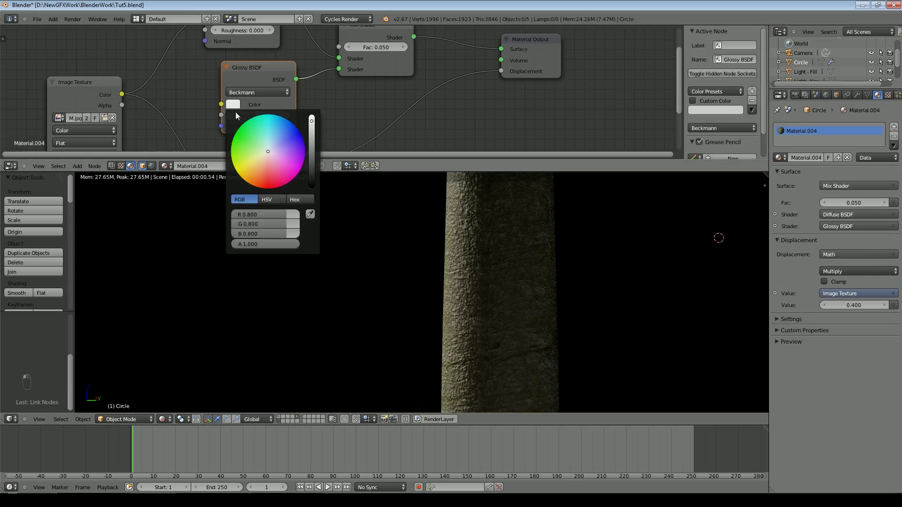
{"action": "left_click", "coordinate": [266, 153]}
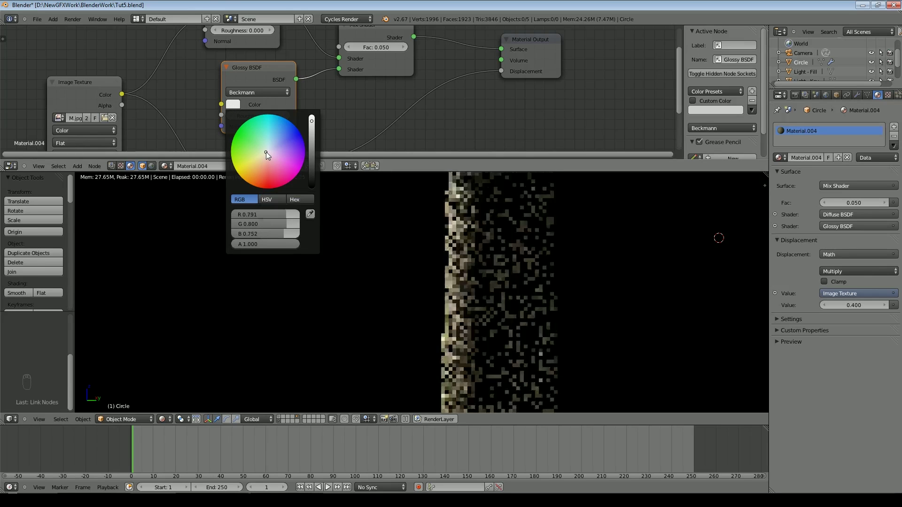
{"action": "left_click_drag", "start_coordinate": [264, 151], "coordinate": [261, 155]}
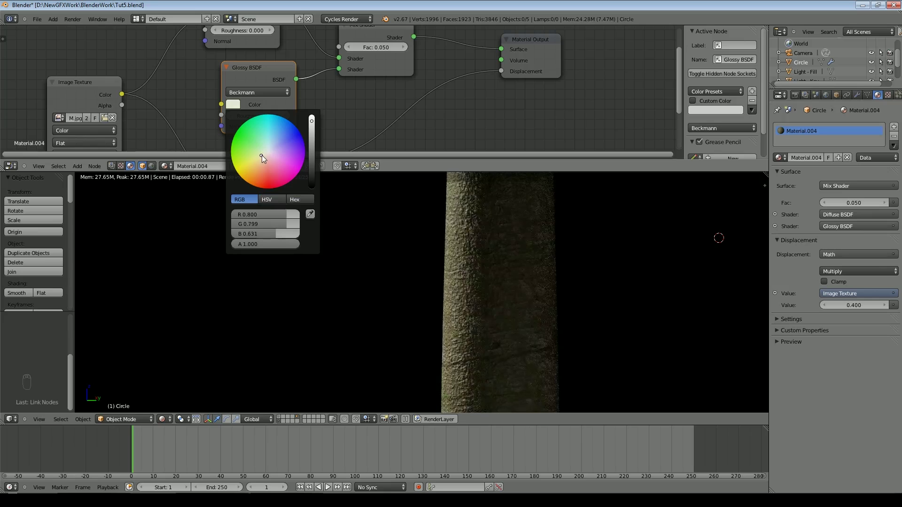
Merge the Node Editor's area into the 3D view, and switch the 3D view's shading to Solid.
{"action": "scroll", "coordinate": [505, 130], "scroll_direction": "down", "scroll_amount": 2}
{"action": "key", "text": "ctrl+Up"}
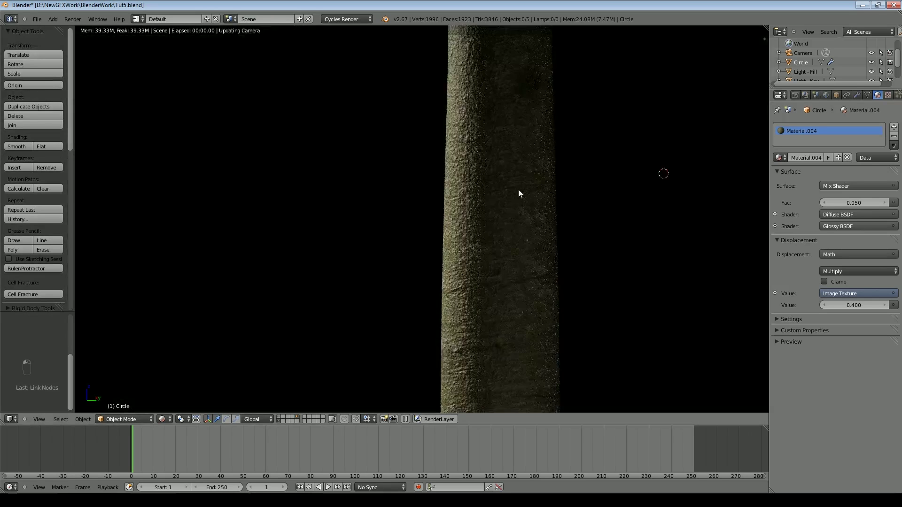
{"action": "scroll", "coordinate": [518, 189], "scroll_direction": "down", "scroll_amount": 5}
{"action": "middle_click_drag", "start_coordinate": [491, 192], "coordinate": [559, 199]}
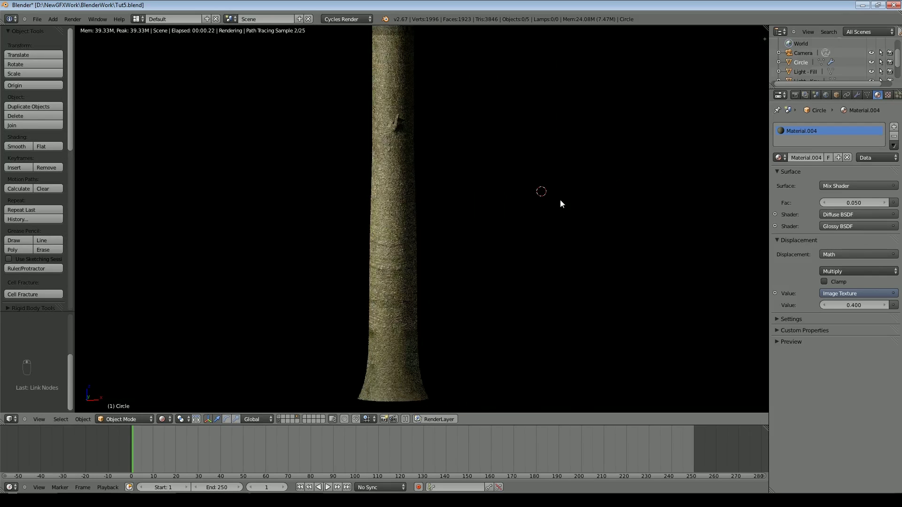
{"action": "left_click", "coordinate": [162, 419]}
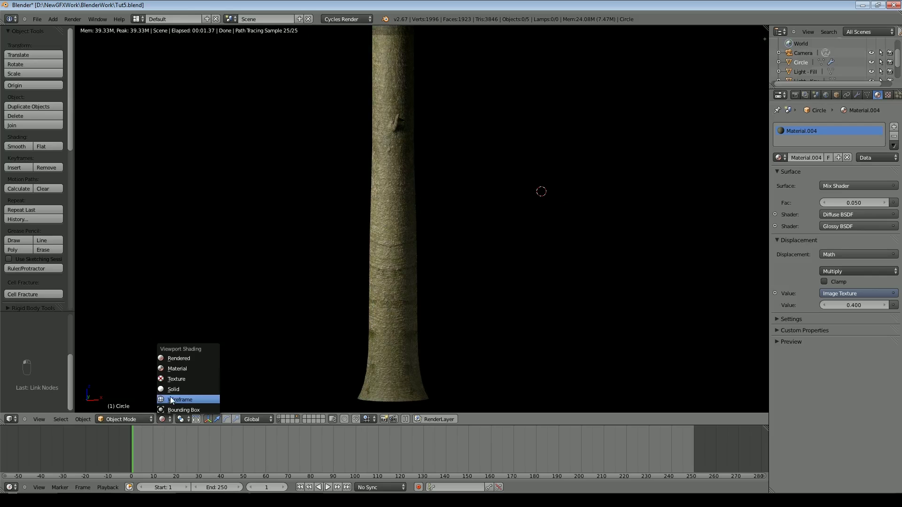
{"action": "left_click", "coordinate": [171, 389]}
Show only the layer that holds the tree, and save the blend file.
{"action": "left_click", "coordinate": [296, 417]}
{"action": "middle_click_drag", "start_coordinate": [373, 333], "coordinate": [324, 272]}
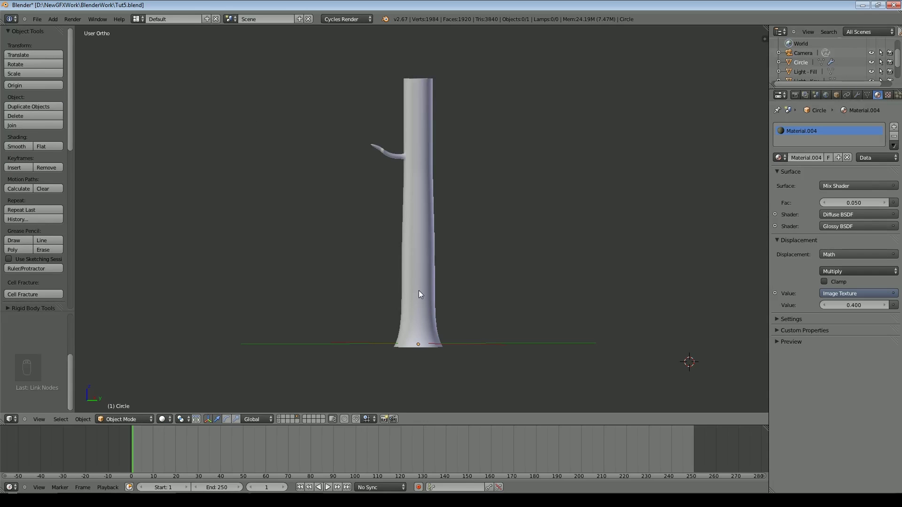
{"action": "left_click", "coordinate": [36, 19]}
{"action": "left_click", "coordinate": [51, 78]}
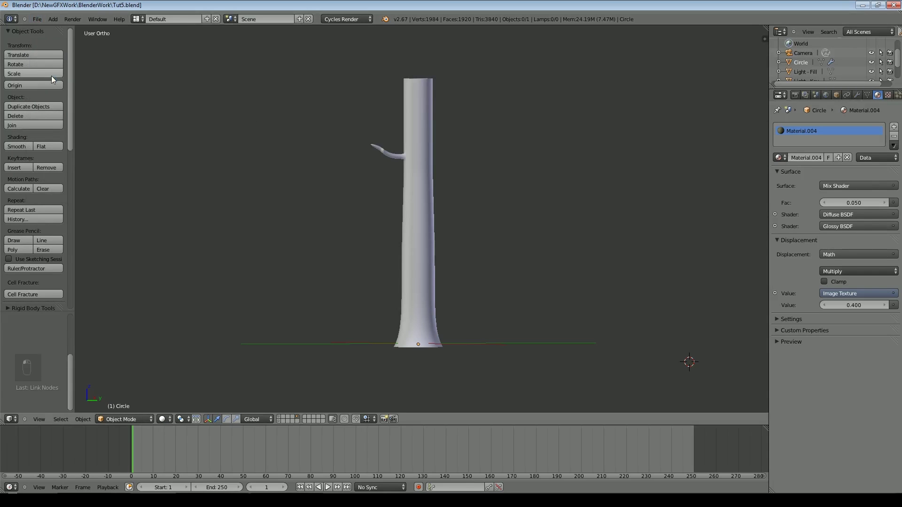
Duplicate the tree twice along the Y axis, placing one copy on each side of the original.
{"action": "right_click", "coordinate": [416, 318]}
{"action": "key", "text": "shift+d"}
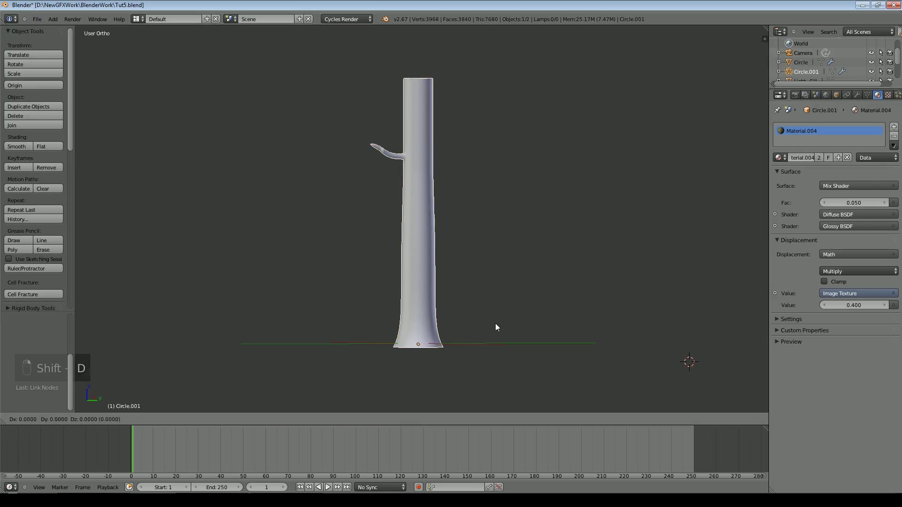
{"action": "key", "text": "y"}
{"action": "left_click_drag", "start_coordinate": [363, 346], "coordinate": [536, 334]}
{"action": "key", "text": "shift+d"}
{"action": "left_click", "coordinate": [393, 324]}
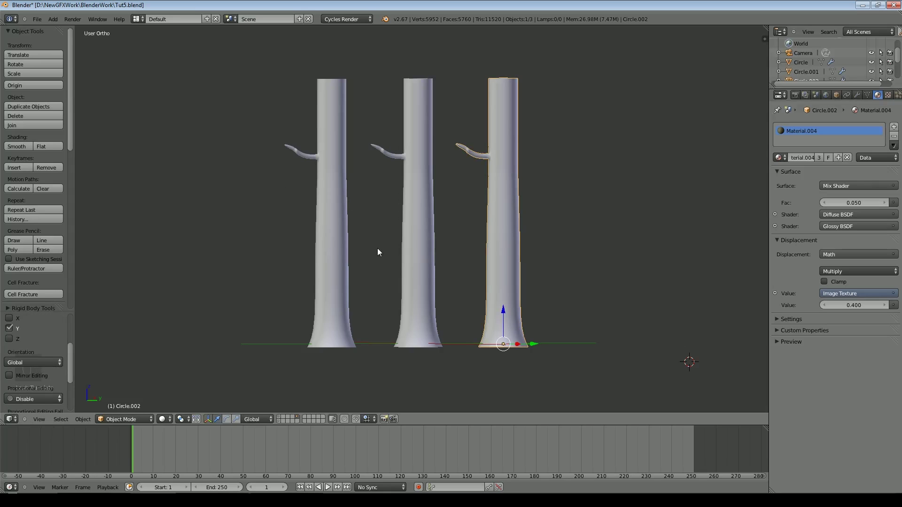
Thicken the leftmost of the three trees by scaling it about 1.5 times in X and Y, keeping its height.
{"action": "right_click", "coordinate": [332, 240]}
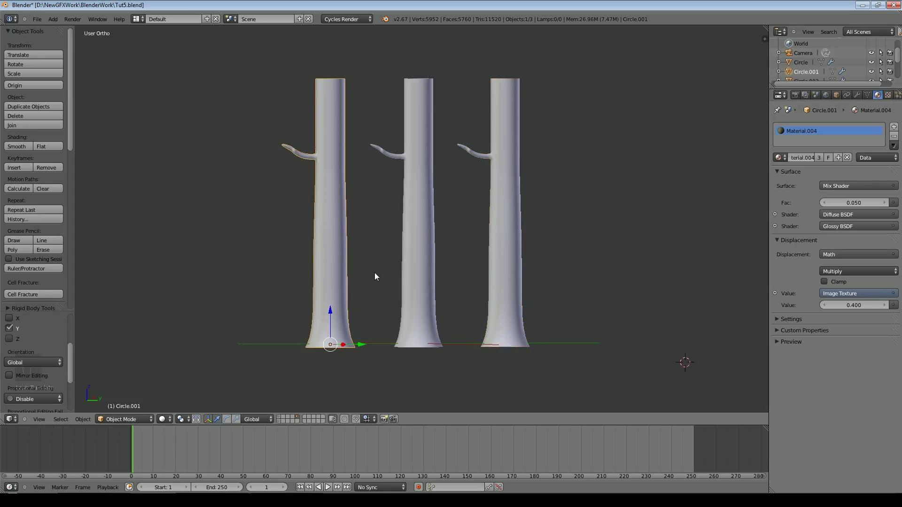
{"action": "key", "text": "s"}
{"action": "key", "text": "shift+z"}
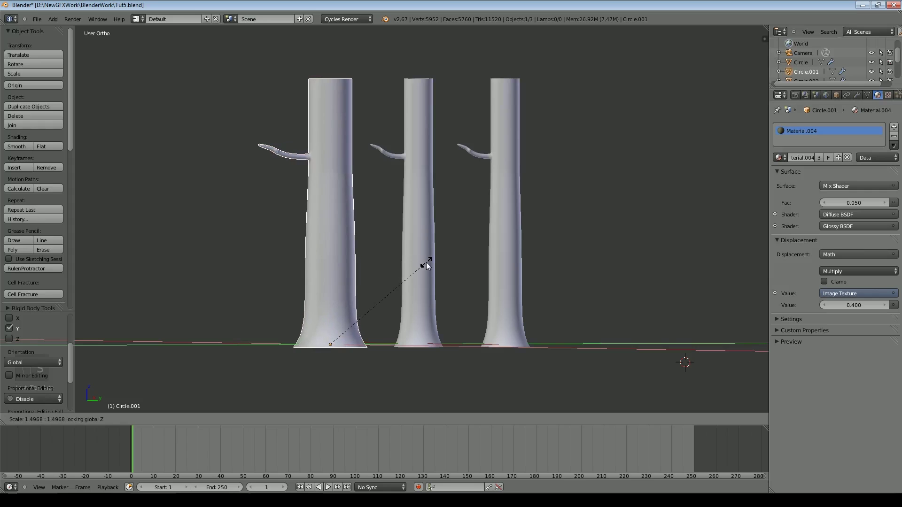
{"action": "left_click", "coordinate": [428, 263]}
Delete the outer vertices of the thickened tree's branch, growing the selection seven times from the tip, to leave a short stub.
{"action": "middle_click_drag", "start_coordinate": [339, 305], "coordinate": [295, 222]}
{"action": "scroll", "coordinate": [332, 183], "scroll_direction": "up", "scroll_amount": 5}
{"action": "key", "text": "Tab"}
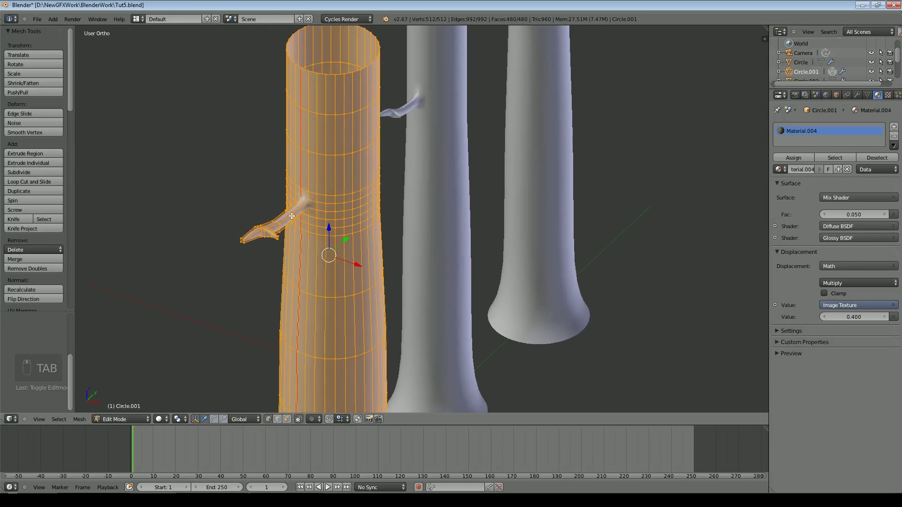
{"action": "scroll", "coordinate": [292, 225], "scroll_direction": "up", "scroll_amount": 2}
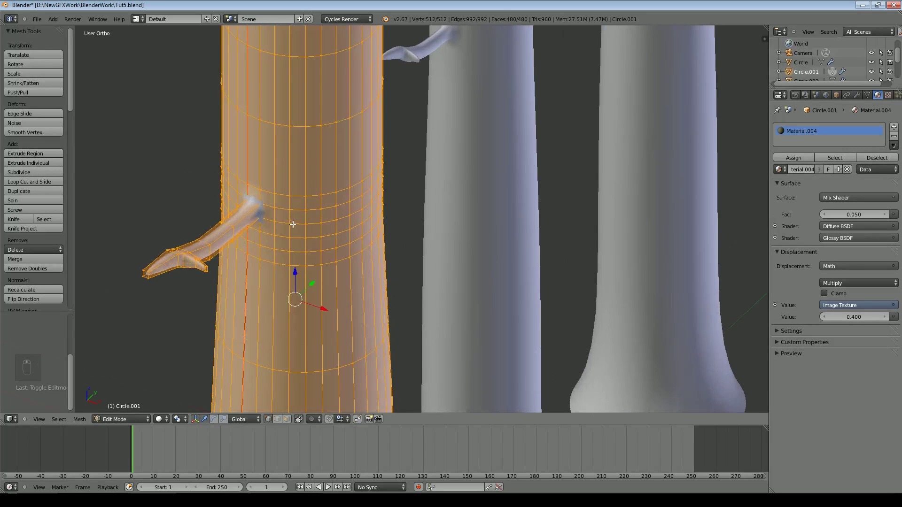
{"action": "right_click", "coordinate": [144, 276]}
{"action": "key", "text": "ctrl+KP_Add"}
{"action": "key", "text": "ctrl+KP_Add"}
{"action": "key", "text": "ctrl+KP_Add"}
{"action": "key", "text": "ctrl+KP_Add"}
{"action": "key", "text": "ctrl+KP_Add"}
{"action": "key", "text": "ctrl+KP_Add"}
{"action": "key", "text": "ctrl+KP_Add"}
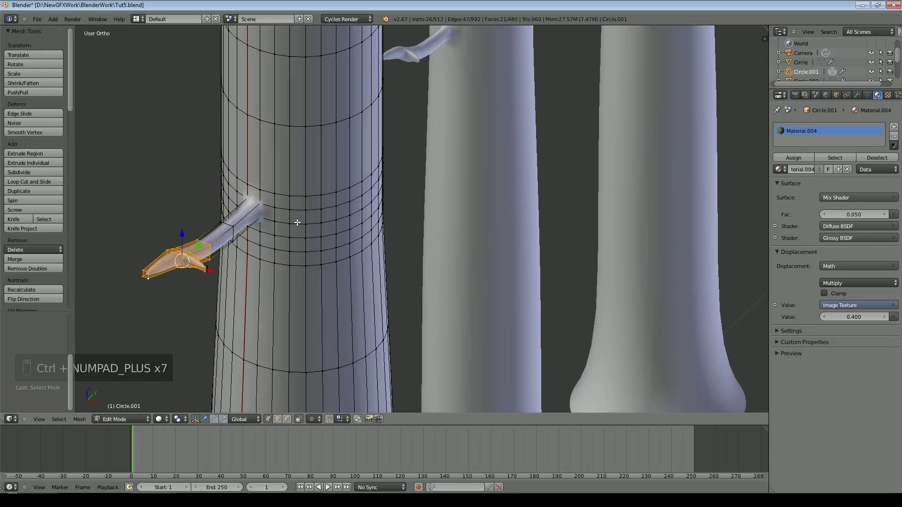
{"action": "key", "text": "x"}
{"action": "left_click", "coordinate": [297, 223]}
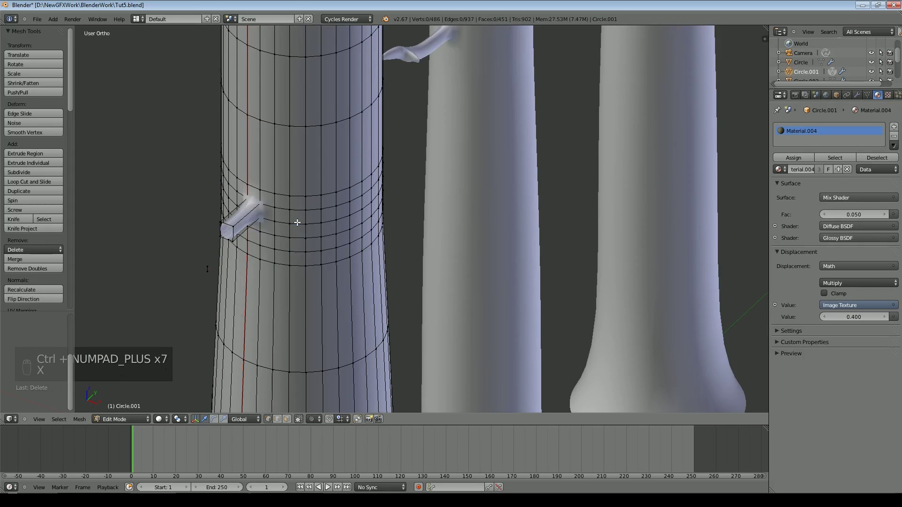
Close the open end of the branch stub with a four-vertex face.
{"action": "right_click", "coordinate": [221, 231]}
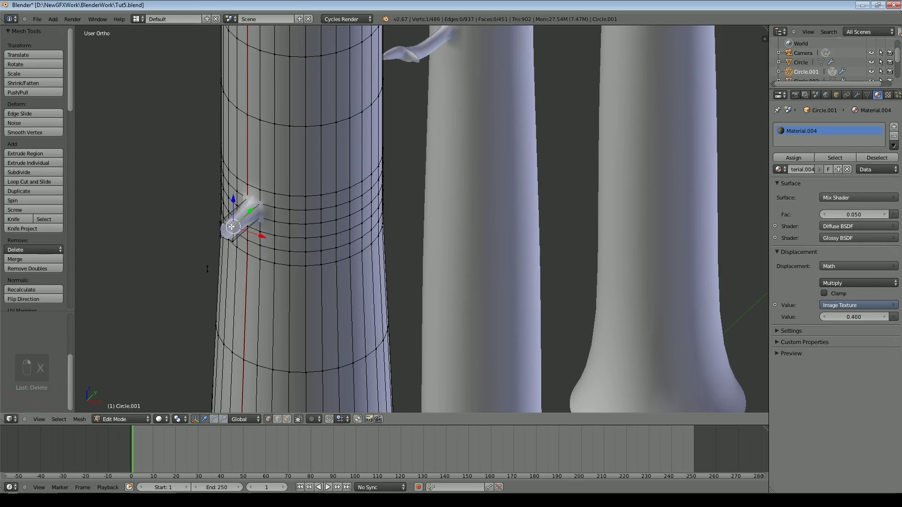
{"action": "right_click", "coordinate": [222, 235], "text": "shift"}
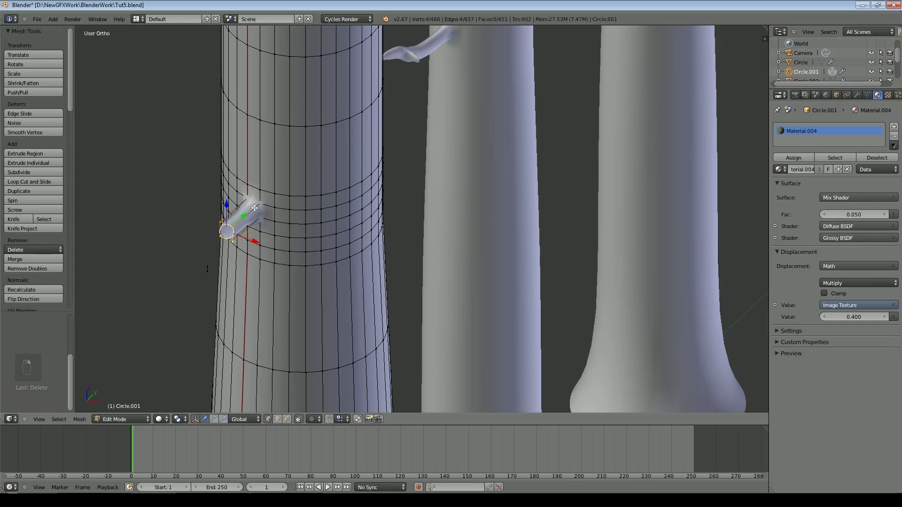
{"action": "key", "text": "f"}
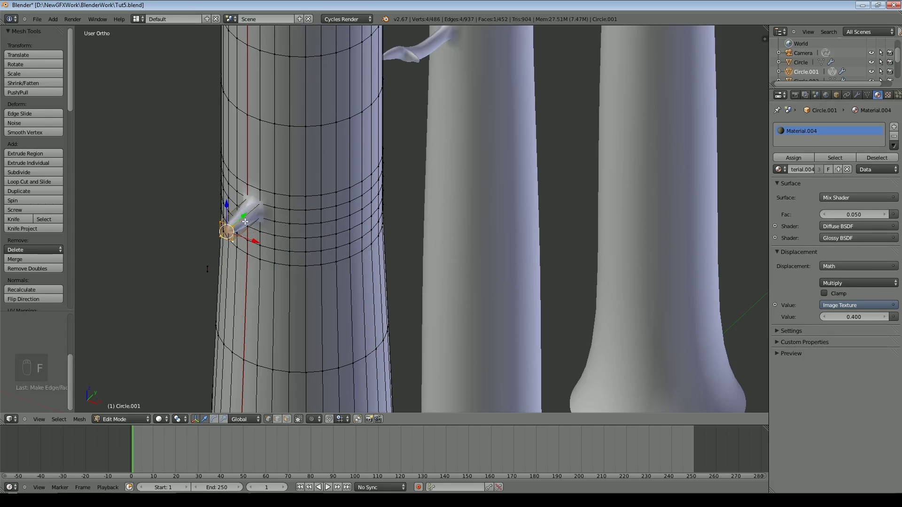
Add one centered edge loop around the branch stub.
{"action": "key", "text": "Tab"}
{"action": "key", "text": "Tab"}
{"action": "key", "text": "ctrl+r"}
{"action": "left_click", "coordinate": [246, 212]}
{"action": "right_click", "coordinate": [246, 211]}
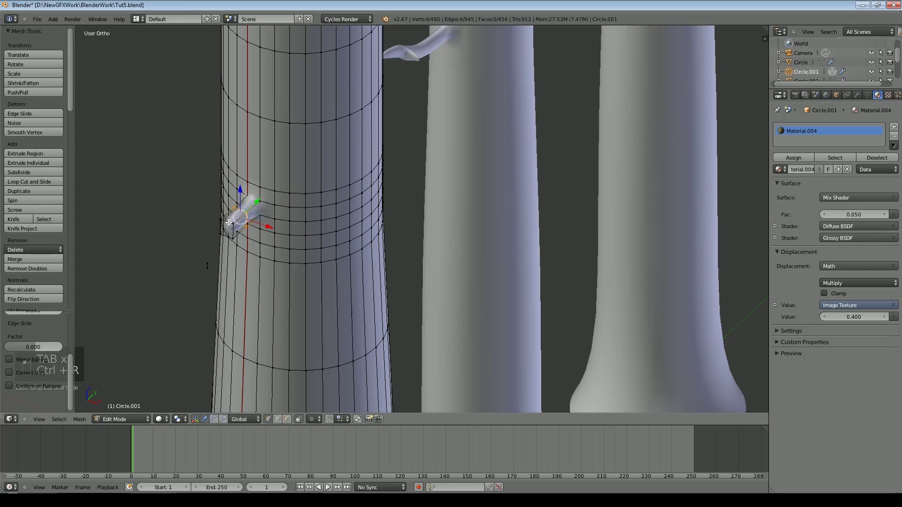
Move the end face of the short branch on the widest trunk by about 0.06.
{"action": "right_click", "coordinate": [228, 222]}
{"action": "key", "text": "g"}
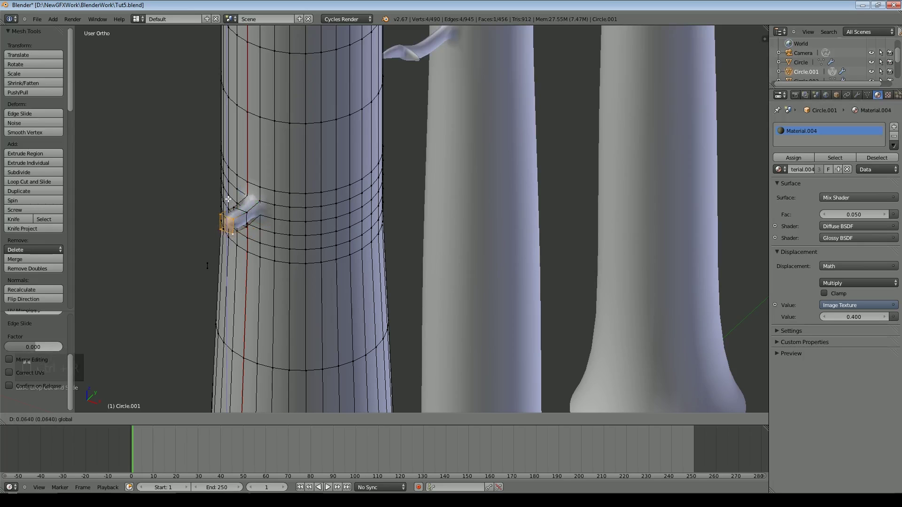
{"action": "left_click", "coordinate": [229, 199]}
{"action": "key", "text": "Tab"}
{"action": "middle_click_drag", "start_coordinate": [342, 246], "coordinate": [261, 219]}
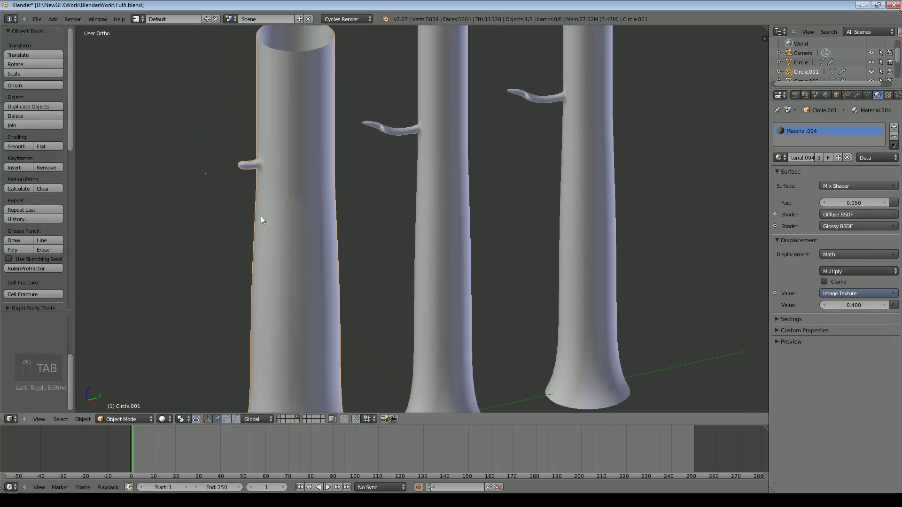
{"action": "middle_click_drag", "start_coordinate": [361, 248], "coordinate": [343, 277]}
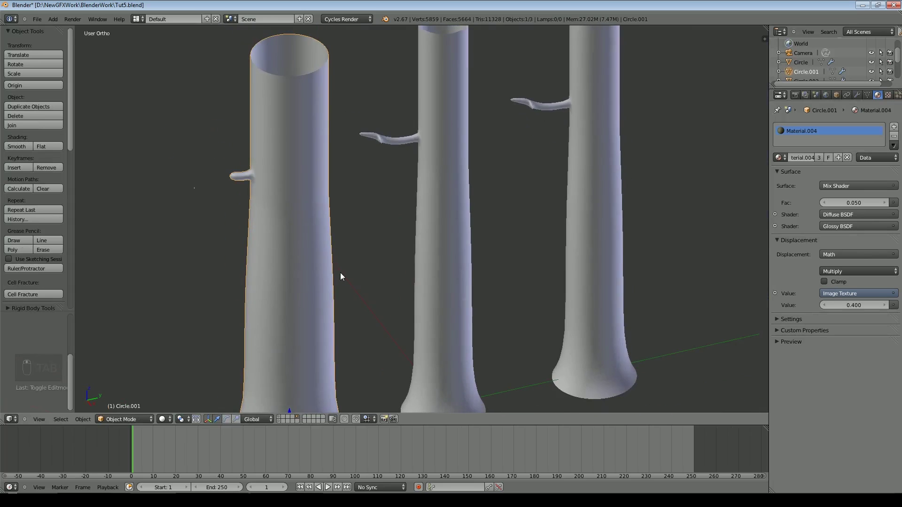
Delete the stray geometry floating beside the short branch in the widest trunk's mesh.
{"action": "scroll", "coordinate": [274, 222], "scroll_direction": "up", "scroll_amount": 3}
{"action": "scroll", "coordinate": [274, 221], "scroll_direction": "down", "scroll_amount": 3}
{"action": "scroll", "coordinate": [277, 226], "scroll_direction": "up", "scroll_amount": 4}
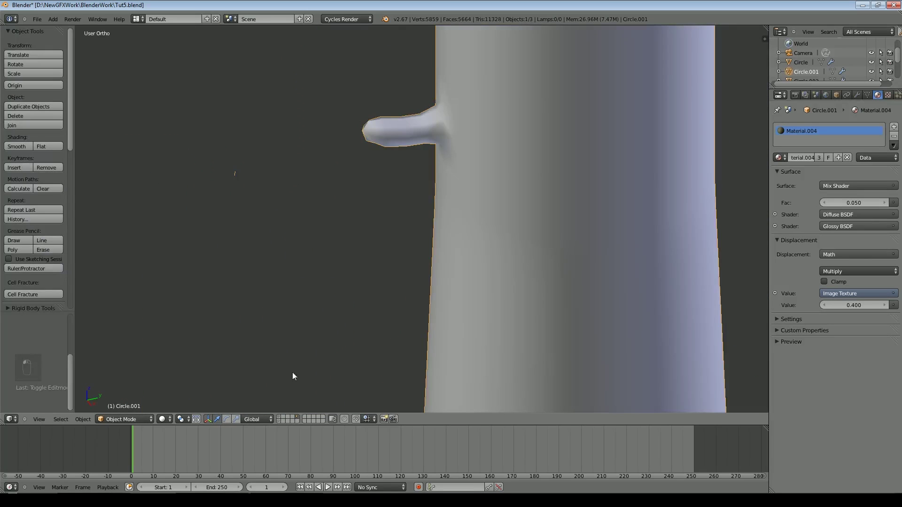
{"action": "key", "text": "Tab"}
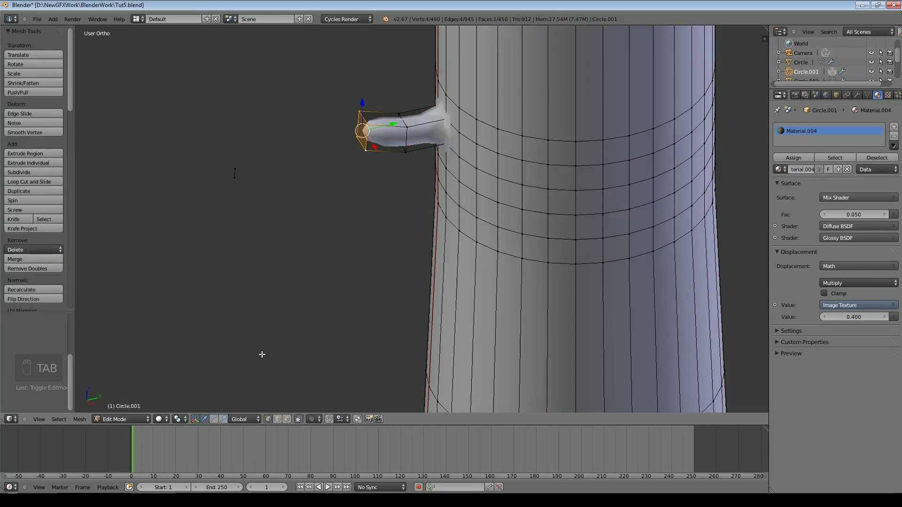
{"action": "right_click", "coordinate": [236, 176]}
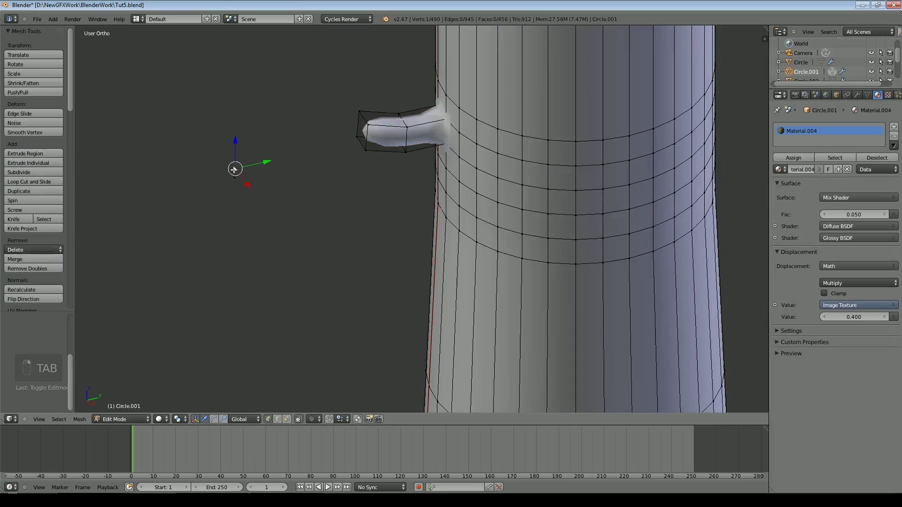
{"action": "key", "text": "x"}
{"action": "left_click", "coordinate": [289, 152]}
{"action": "key", "text": "Tab"}
{"action": "scroll", "coordinate": [391, 217], "scroll_direction": "down", "scroll_amount": 5}
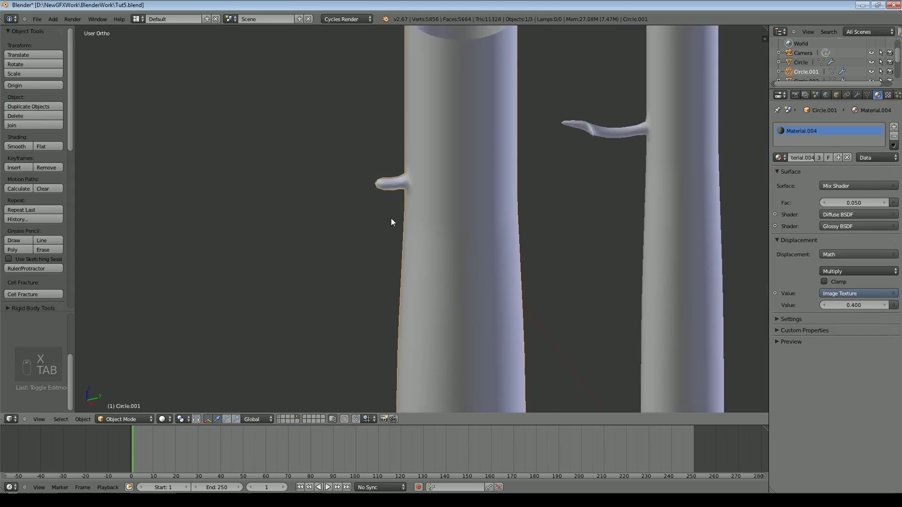
Slim the third trunk by scaling it down in X and Y only, keeping its height.
{"action": "scroll", "coordinate": [391, 218], "scroll_direction": "down", "scroll_amount": 3}
{"action": "middle_click_drag", "start_coordinate": [540, 265], "coordinate": [491, 253]}
{"action": "right_click", "coordinate": [629, 263]}
{"action": "key", "text": "s"}
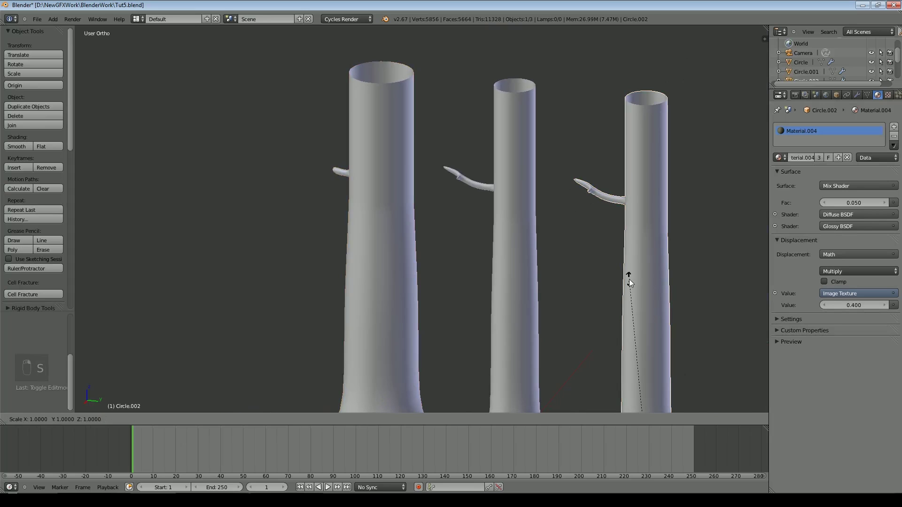
{"action": "key", "text": "shift+z"}
{"action": "left_click", "coordinate": [652, 372]}
{"action": "scroll", "coordinate": [561, 282], "scroll_direction": "down", "scroll_amount": 3}
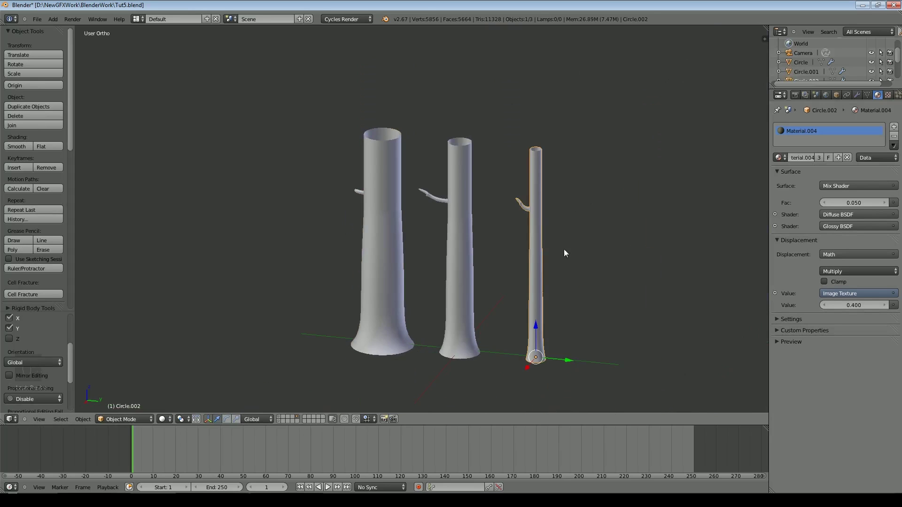
Pull a base face of the widest trunk outward along X, using proportional editing with a size of about 1.77.
{"action": "middle_click_drag", "start_coordinate": [521, 285], "coordinate": [457, 293]}
{"action": "middle_click_drag", "start_coordinate": [353, 286], "coordinate": [305, 219], "text": "shift"}
{"action": "scroll", "coordinate": [351, 253], "scroll_direction": "up", "scroll_amount": 3}
{"action": "key", "text": "Tab"}
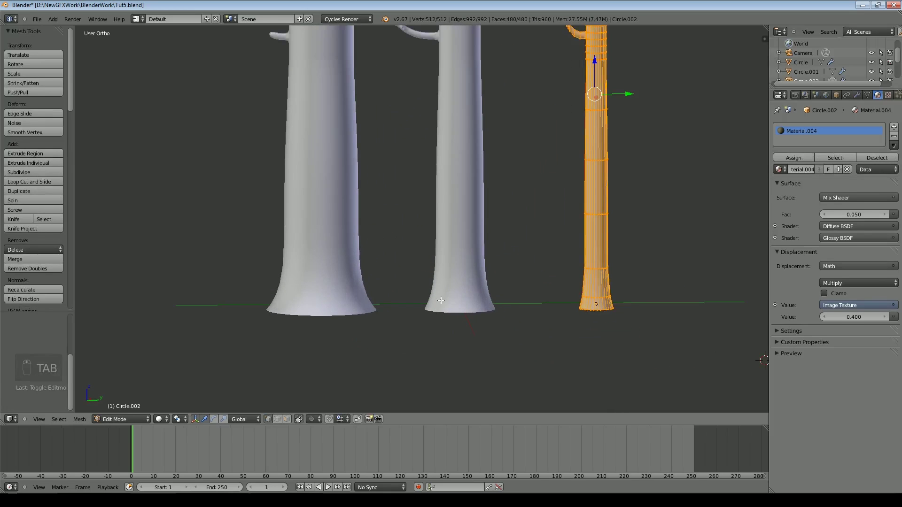
{"action": "key", "text": "Tab"}
{"action": "right_click", "coordinate": [335, 312]}
{"action": "key", "text": "Tab"}
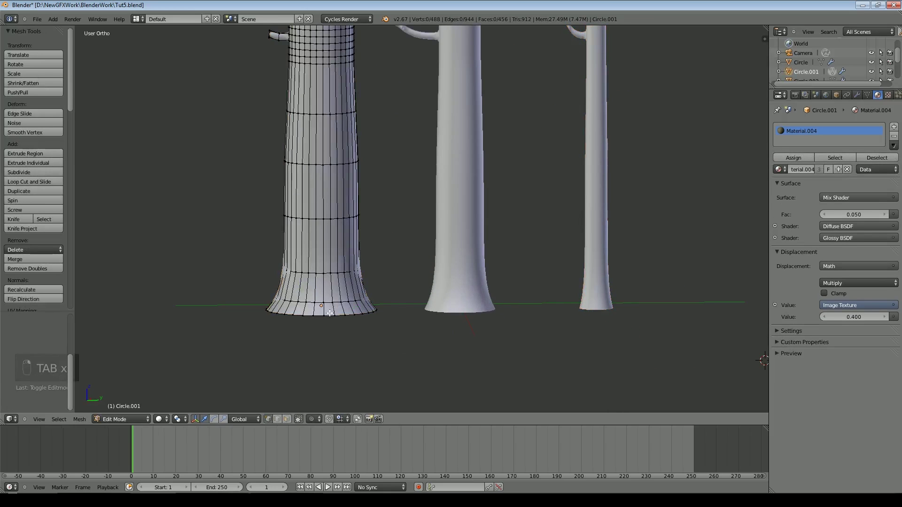
{"action": "right_click", "coordinate": [327, 310]}
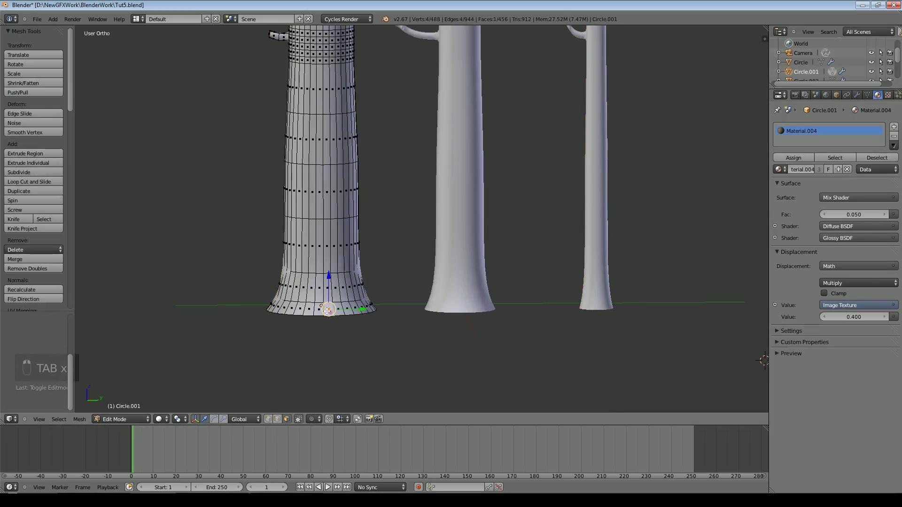
{"action": "middle_click_drag", "start_coordinate": [373, 344], "coordinate": [392, 350]}
{"action": "key", "text": "o"}
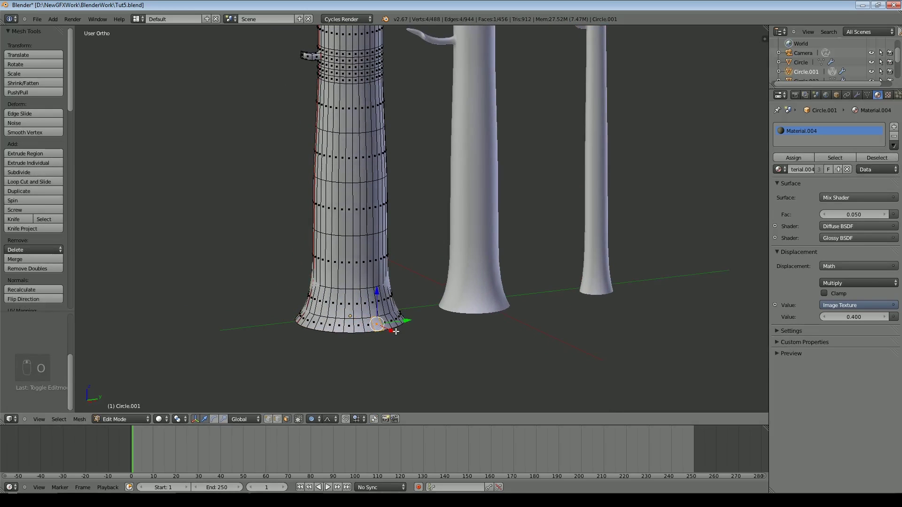
{"action": "key", "text": "g"}
{"action": "scroll", "coordinate": [397, 328], "scroll_direction": "up", "scroll_amount": 6}
{"action": "scroll", "coordinate": [397, 328], "scroll_direction": "up", "scroll_amount": 16}
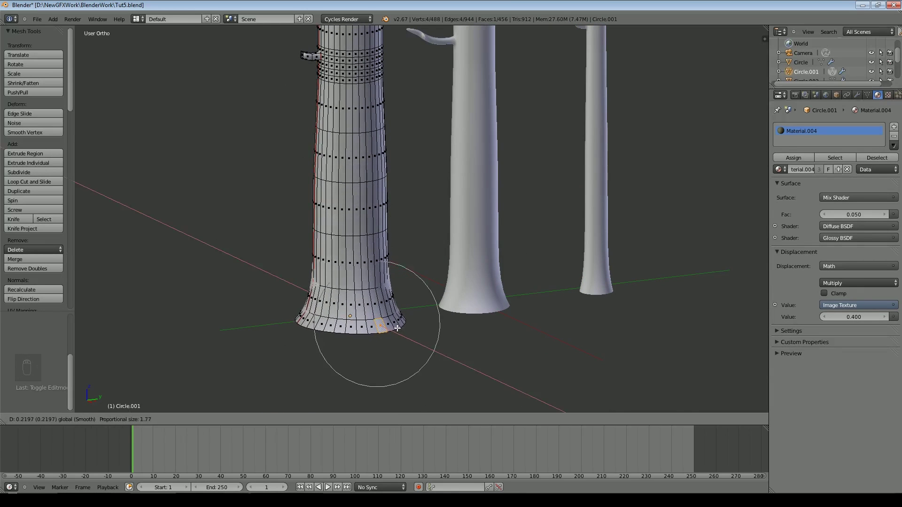
{"action": "left_click", "coordinate": [397, 329]}
Pull further faces around the widest trunk's base outward to give it an irregular root flare.
{"action": "right_click", "coordinate": [321, 324]}
{"action": "left_click_drag", "start_coordinate": [344, 322], "coordinate": [337, 324]}
{"action": "middle_click_drag", "start_coordinate": [361, 310], "coordinate": [396, 320]}
{"action": "left_click_drag", "start_coordinate": [425, 319], "coordinate": [419, 320]}
{"action": "middle_click_drag", "start_coordinate": [517, 326], "coordinate": [423, 345]}
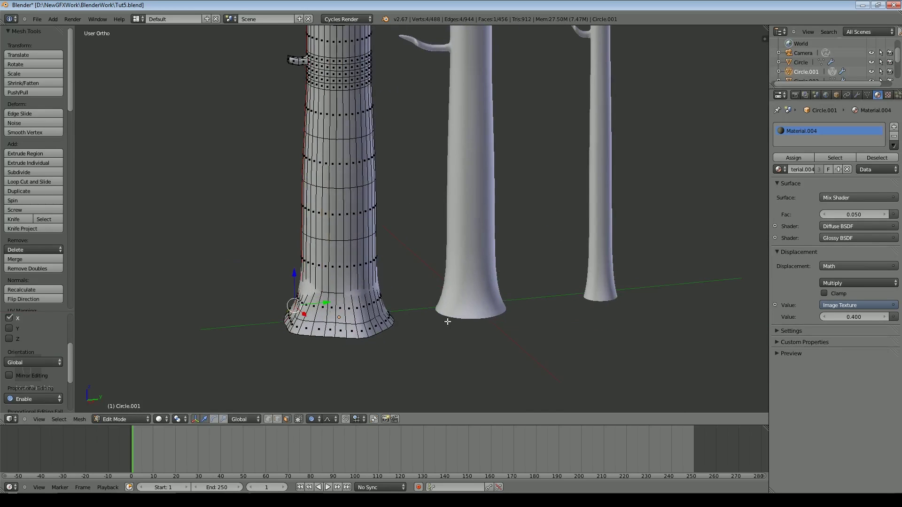
Pull faces on both sides of the middle trunk's base outward with proportional editing to make its flare uneven.
{"action": "key", "text": "Tab"}
{"action": "right_click", "coordinate": [500, 307]}
{"action": "key", "text": "Tab"}
{"action": "left_click_drag", "start_coordinate": [507, 314], "coordinate": [510, 316]}
{"action": "right_click", "coordinate": [449, 311]}
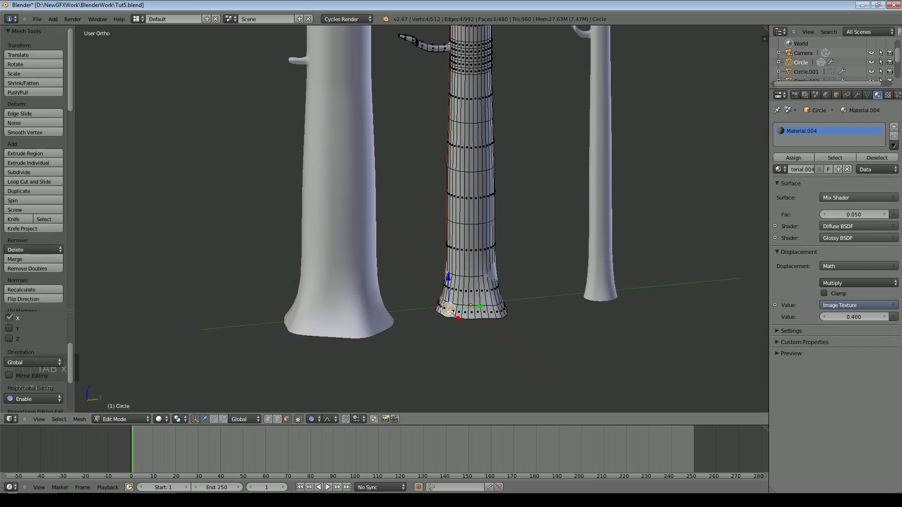
{"action": "key", "text": "g"}
{"action": "key", "text": "x"}
{"action": "left_click", "coordinate": [459, 324]}
{"action": "key", "text": "g"}
{"action": "key", "text": "Return"}
{"action": "key", "text": "Tab"}
Pull a base face of the thinnest trunk outward along X with proportional editing.
{"action": "right_click", "coordinate": [612, 294]}
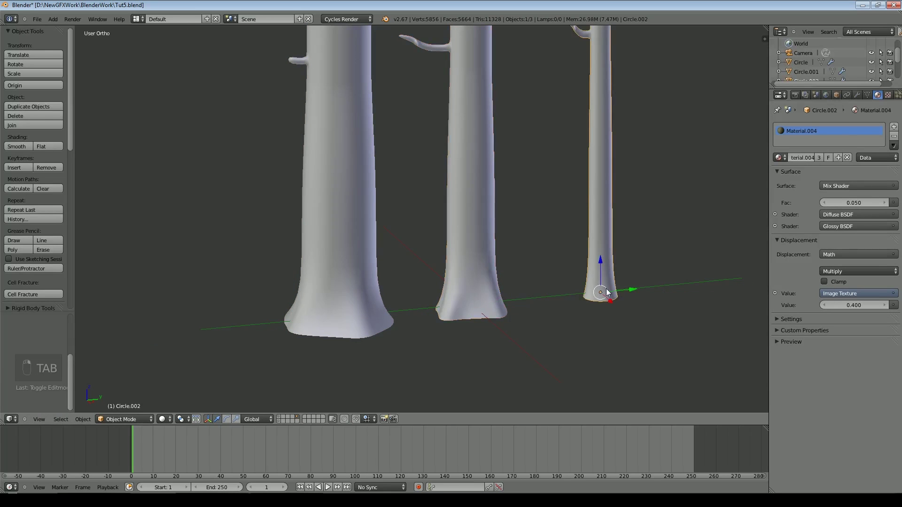
{"action": "key", "text": "Tab"}
{"action": "right_click", "coordinate": [595, 296]}
{"action": "key", "text": "g"}
{"action": "key", "text": "x"}
{"action": "left_click", "coordinate": [615, 298]}
{"action": "middle_click_drag", "start_coordinate": [645, 309], "coordinate": [564, 337]}
Pull a second base face of the thinnest trunk along X to finish its uneven root flare.
{"action": "key", "text": "Tab"}
{"action": "key", "text": "Tab"}
{"action": "right_click", "coordinate": [559, 338]}
{"action": "key", "text": "g"}
{"action": "key", "text": "x"}
{"action": "left_click", "coordinate": [583, 340]}
{"action": "key", "text": "Tab"}
{"action": "middle_click_drag", "start_coordinate": [630, 330], "coordinate": [519, 275]}
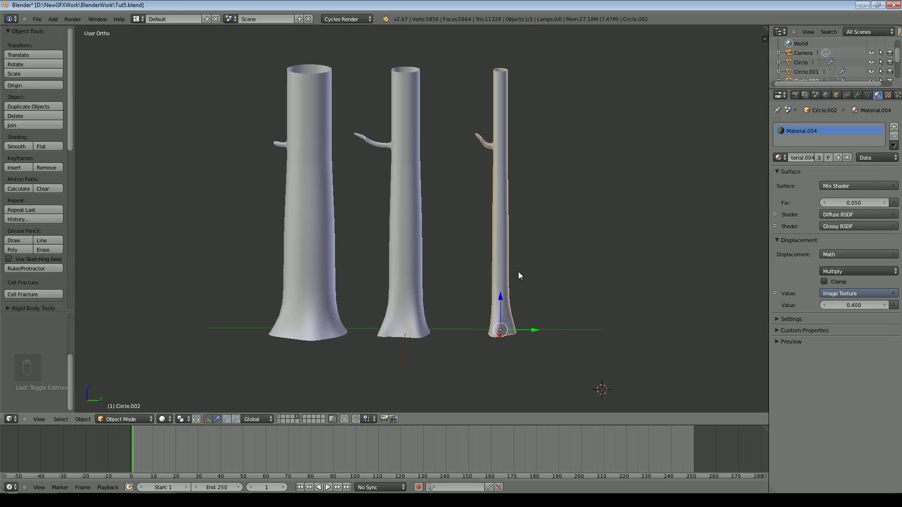
Select all three trunks and put them in a new group named TreeGroup.
{"action": "right_click", "coordinate": [396, 230], "text": "shift"}
{"action": "right_click", "coordinate": [309, 232], "text": "shift"}
{"action": "key", "text": "ctrl+g"}
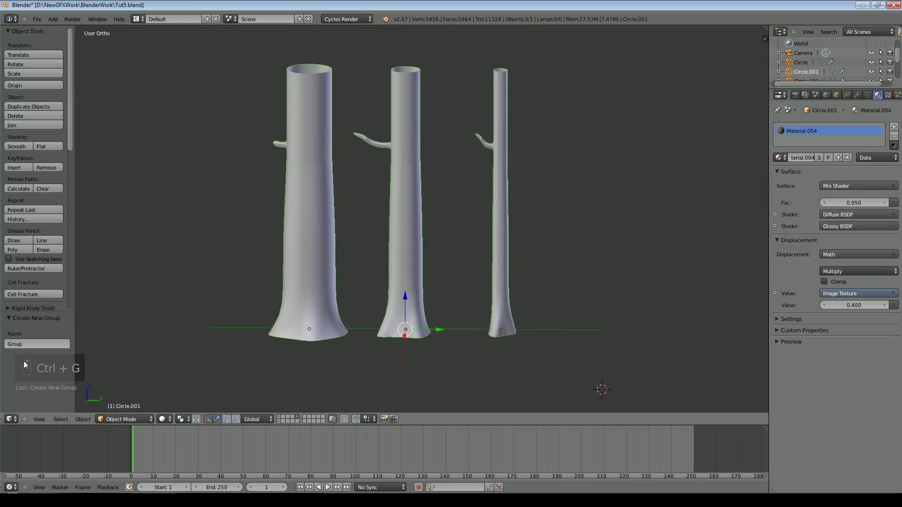
{"action": "type", "text": "TreeGroup"}
{"action": "key", "text": "Return"}
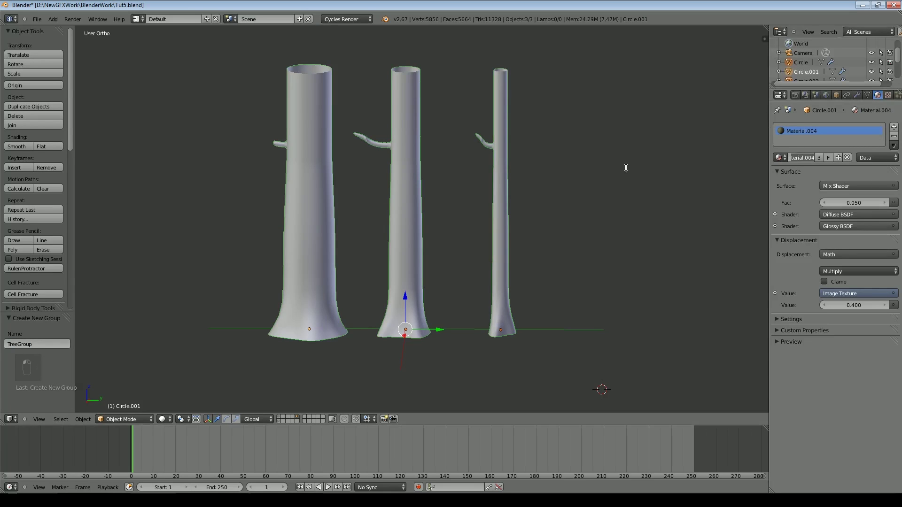
Rename the trunks' shared material to Bark.
{"action": "type", "text": "S"}
{"action": "type", "text": "ark"}
{"action": "key", "text": "Return"}
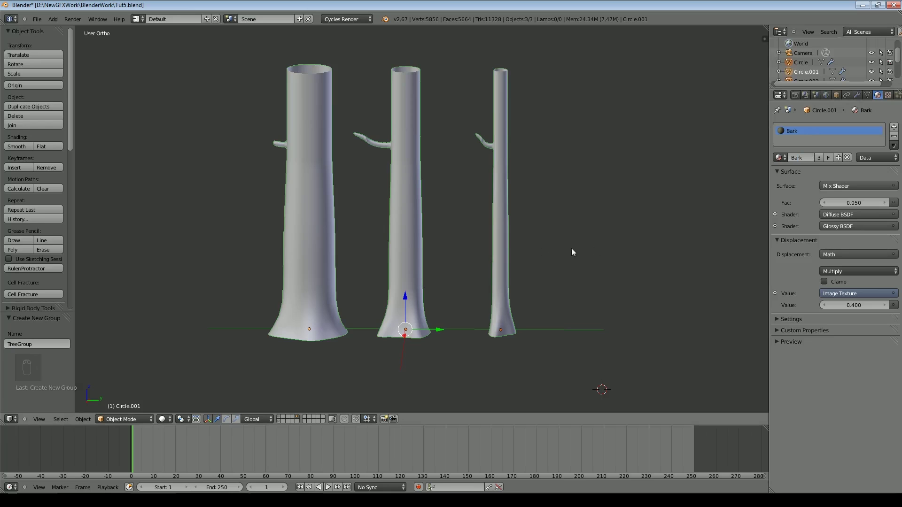
Rename the trunk objects, calling the widest one Tree3, and save the blend file.
{"action": "right_click", "coordinate": [508, 260]}
{"action": "left_click", "coordinate": [836, 94]}
{"action": "left_click", "coordinate": [827, 128]}
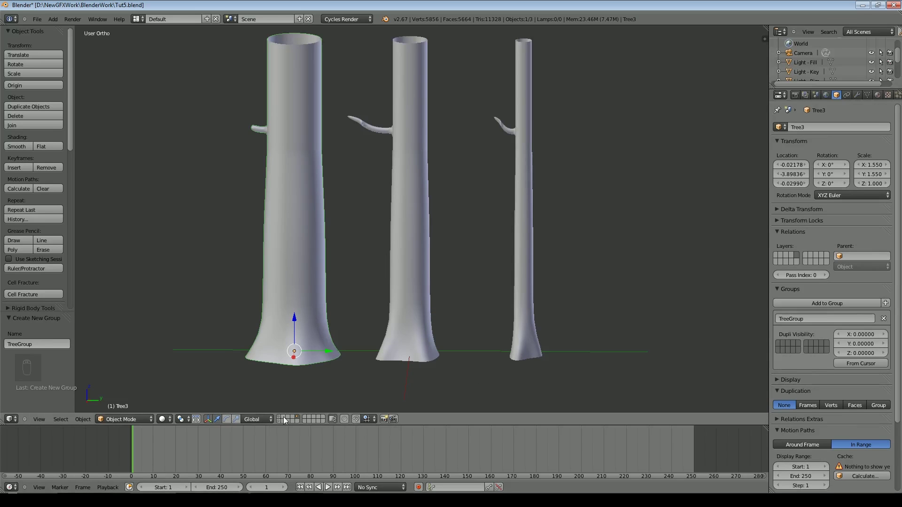
{"action": "left_click", "coordinate": [40, 19]}
{"action": "left_click", "coordinate": [52, 74]}
Switch to the terrain layer, select the ground plane, and view it from directly above.
{"action": "left_click", "coordinate": [279, 418]}
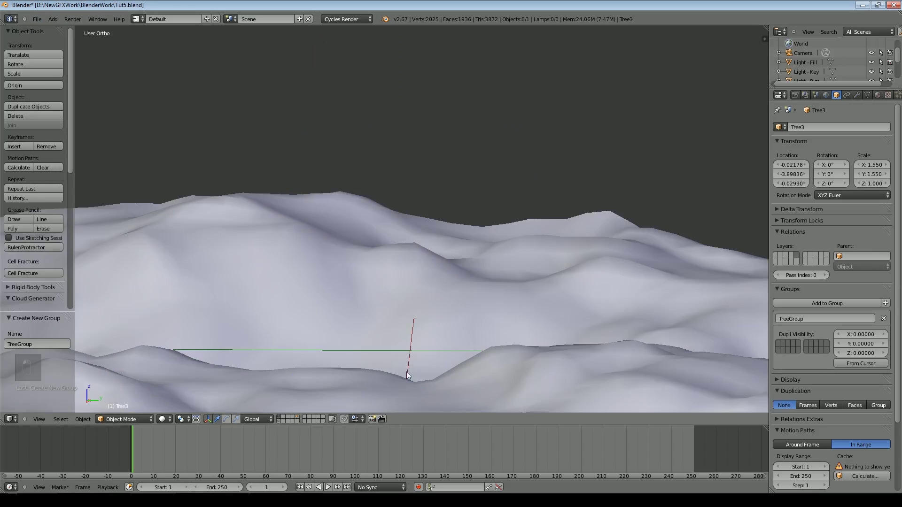
{"action": "scroll", "coordinate": [401, 269], "scroll_direction": "down", "scroll_amount": 3}
{"action": "right_click", "coordinate": [414, 276]}
{"action": "middle_click_drag", "start_coordinate": [422, 280], "coordinate": [560, 340]}
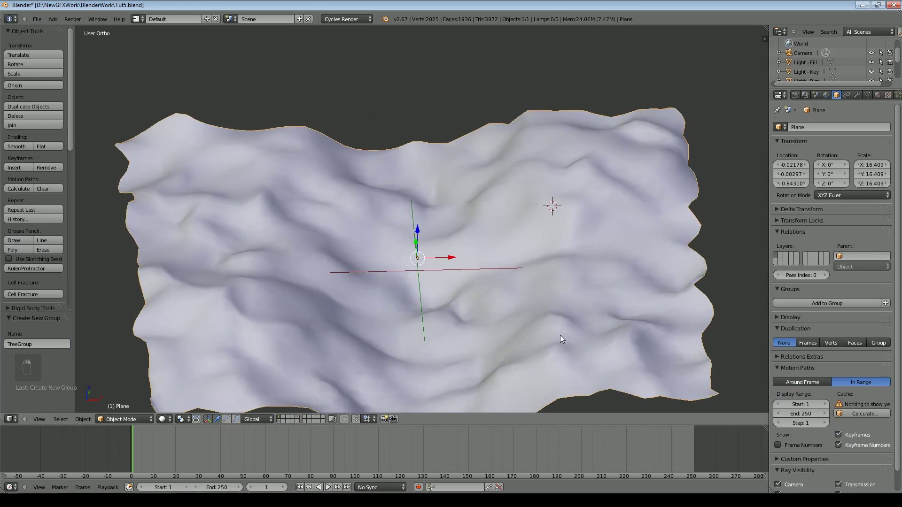
{"action": "scroll", "coordinate": [512, 306], "scroll_direction": "down", "scroll_amount": 3}
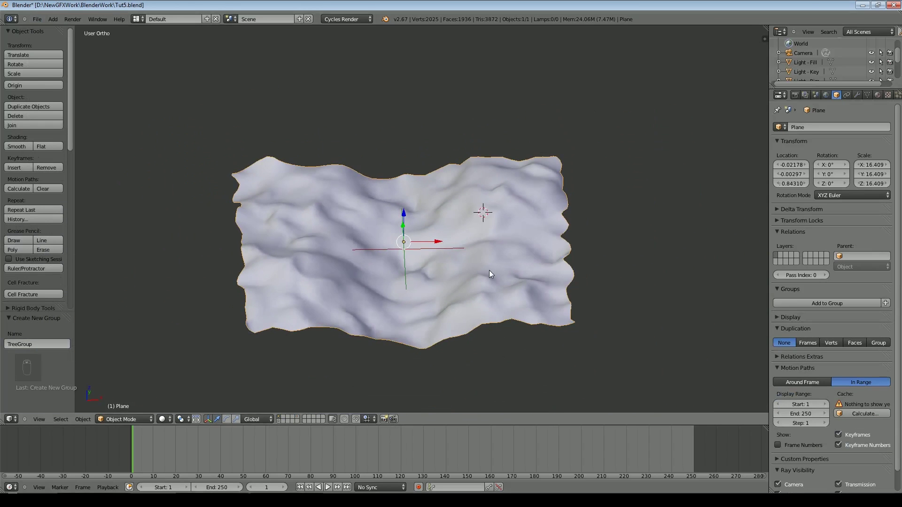
{"action": "key", "text": "KP_7"}
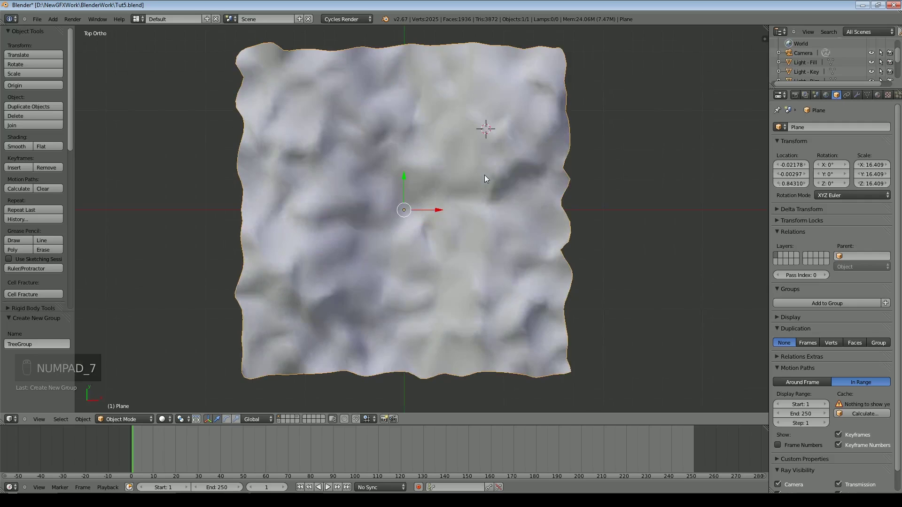
{"action": "scroll", "coordinate": [470, 190], "scroll_direction": "down", "scroll_amount": 2}
{"action": "scroll", "coordinate": [427, 176], "scroll_direction": "up", "scroll_amount": 4}
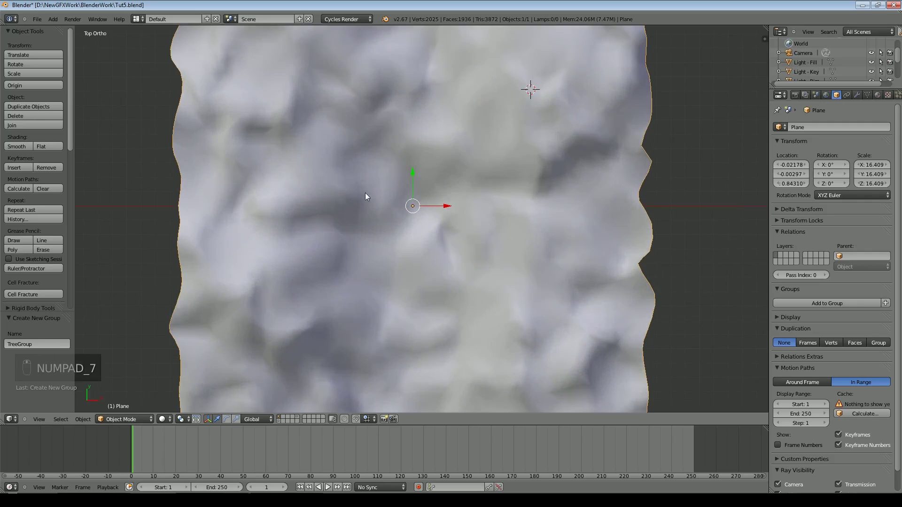
Circle-select a band of faces running from back to front through the middle of the ground plane in wireframe.
{"action": "key", "text": "Tab"}
{"action": "scroll", "coordinate": [408, 242], "scroll_direction": "down", "scroll_amount": 3}
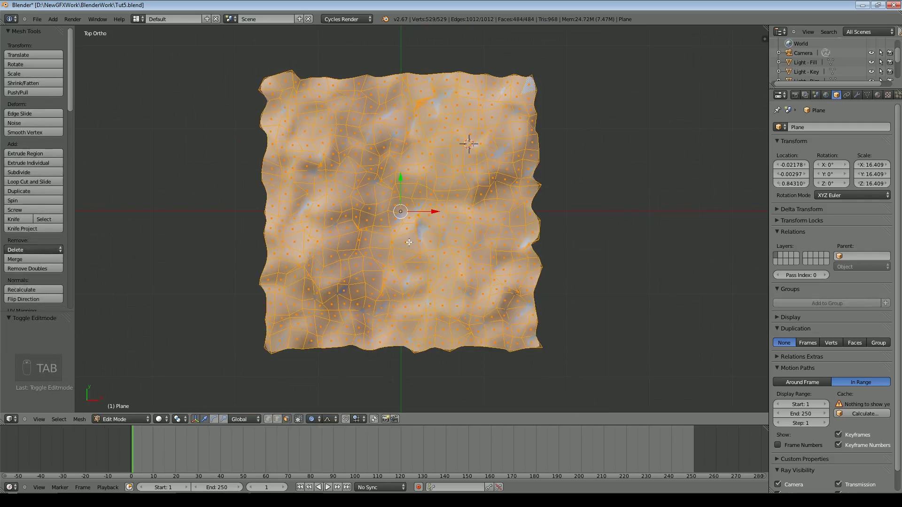
{"action": "key", "text": "a"}
{"action": "key", "text": "c"}
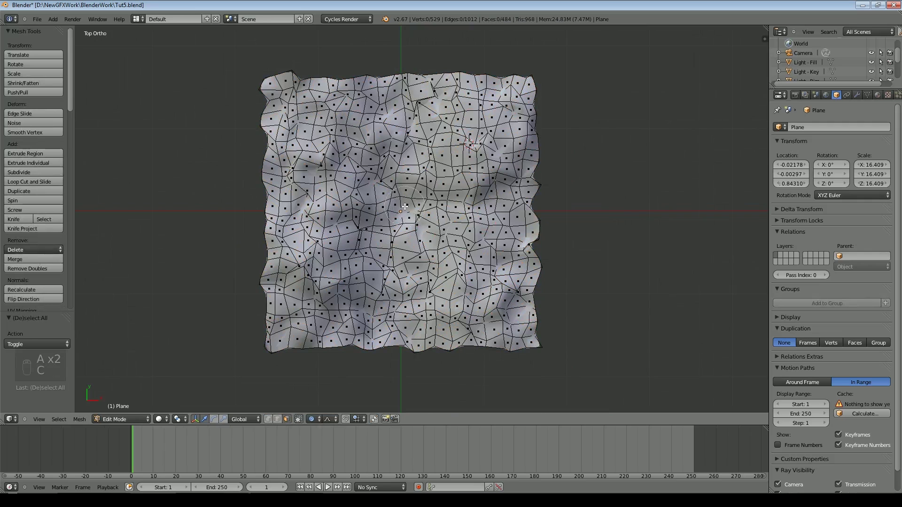
{"action": "right_click", "coordinate": [616, 221]}
{"action": "middle_click_drag", "start_coordinate": [610, 226], "coordinate": [606, 165]}
{"action": "key", "text": "z"}
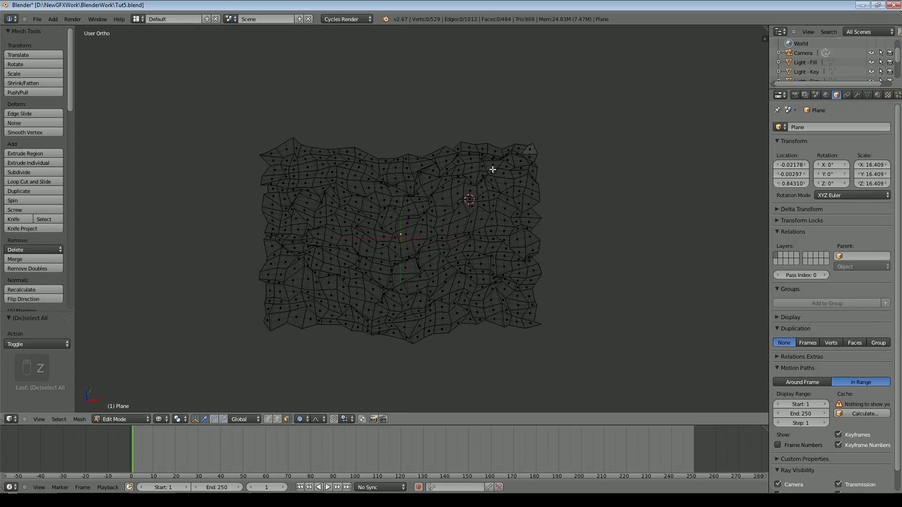
{"action": "key", "text": "c"}
{"action": "scroll", "coordinate": [392, 155], "scroll_direction": "down", "scroll_amount": 3}
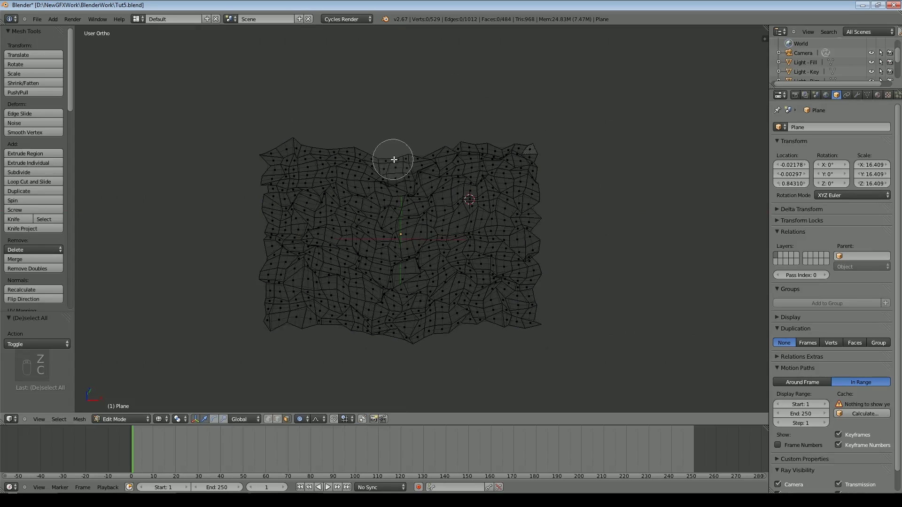
{"action": "mouse_move", "coordinate": [398, 160]}
{"action": "left_mouse_down"}
{"action": "mouse_move", "coordinate": [405, 200]}
{"action": "mouse_move", "coordinate": [393, 346]}
{"action": "mouse_move", "coordinate": [399, 183]}
{"action": "mouse_move", "coordinate": [412, 157]}
{"action": "mouse_move", "coordinate": [418, 340]}
{"action": "mouse_move", "coordinate": [383, 324]}
{"action": "mouse_move", "coordinate": [407, 145]}
{"action": "mouse_move", "coordinate": [402, 359]}
{"action": "left_mouse_up"}
{"action": "right_click", "coordinate": [400, 362]}
Check the selected terrain band through the camera, and return to Object Mode with solid shading.
{"action": "middle_click_drag", "start_coordinate": [586, 179], "coordinate": [537, 197]}
{"action": "key", "text": "KP_0"}
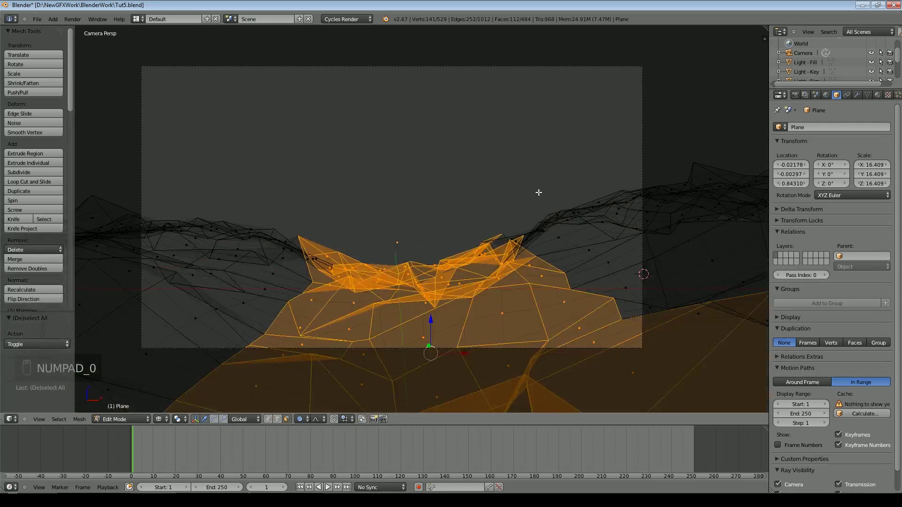
{"action": "scroll", "coordinate": [541, 191], "scroll_direction": "down", "scroll_amount": 5}
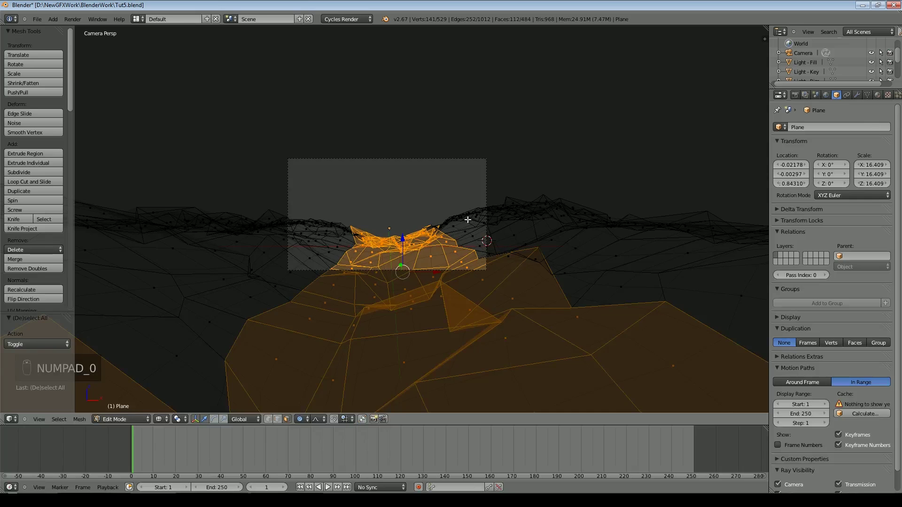
{"action": "scroll", "coordinate": [467, 219], "scroll_direction": "down", "scroll_amount": 2}
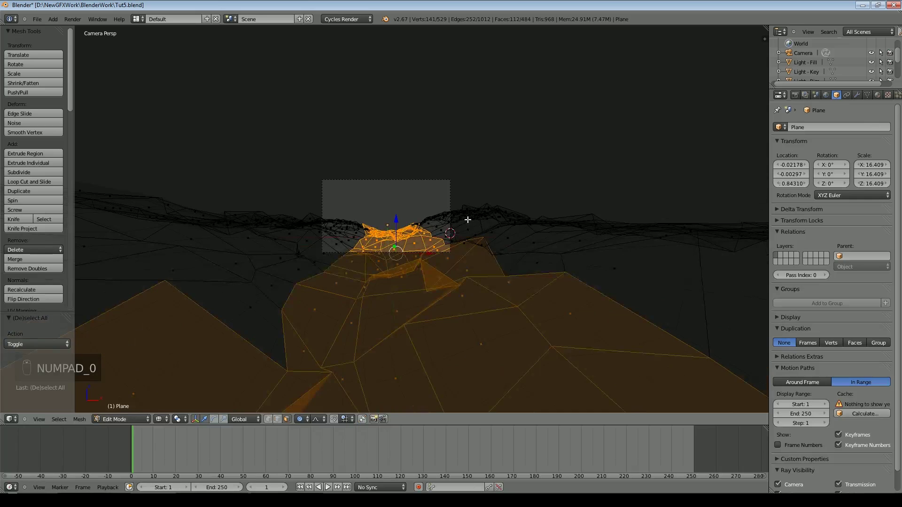
{"action": "key", "text": "KP_0"}
{"action": "key", "text": "KP_0"}
{"action": "key", "text": "Tab"}
{"action": "key", "text": "z"}
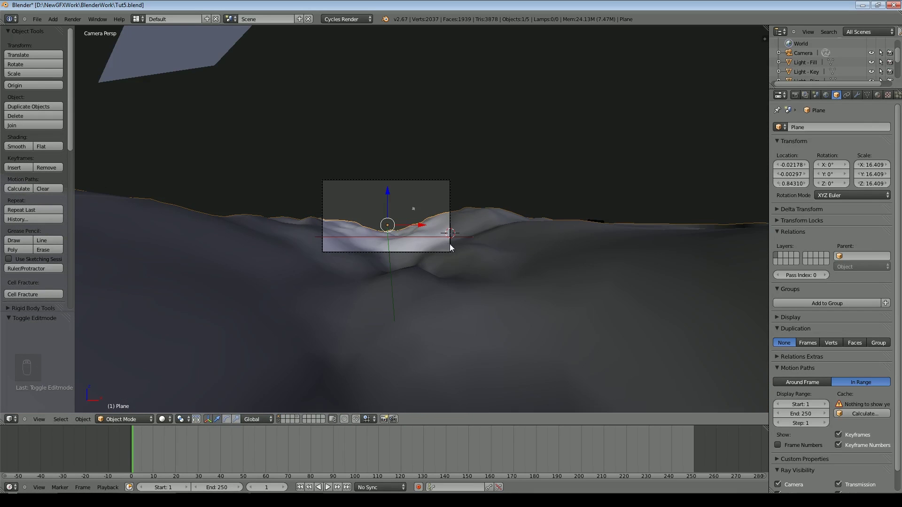
Move the camera back about 13.26 units along its local Z axis and raise it about 1.03 units.
{"action": "right_click", "coordinate": [450, 196]}
{"action": "key", "text": "g"}
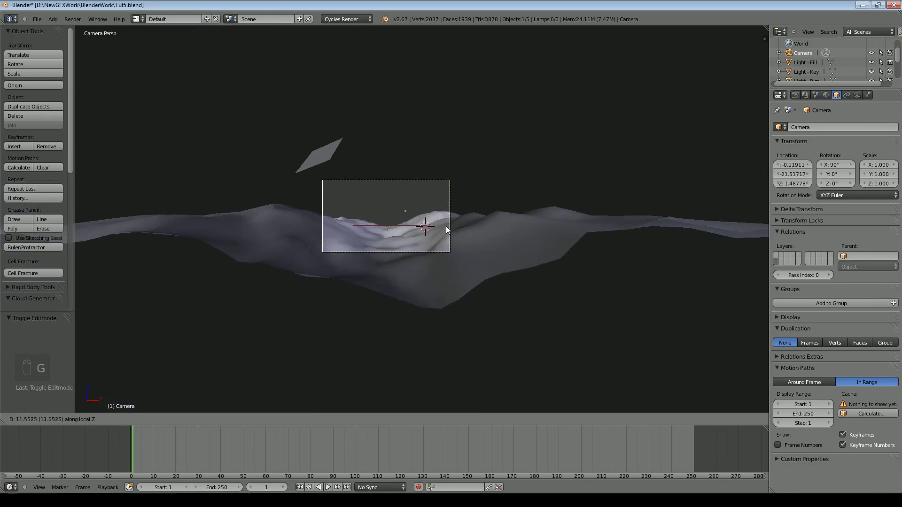
{"action": "left_click", "coordinate": [446, 230]}
{"action": "key", "text": "g"}
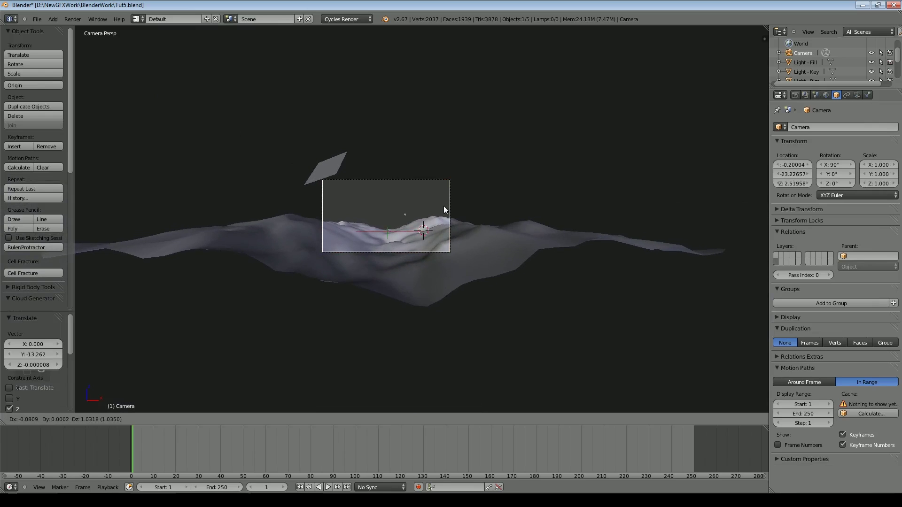
{"action": "left_click", "coordinate": [443, 206]}
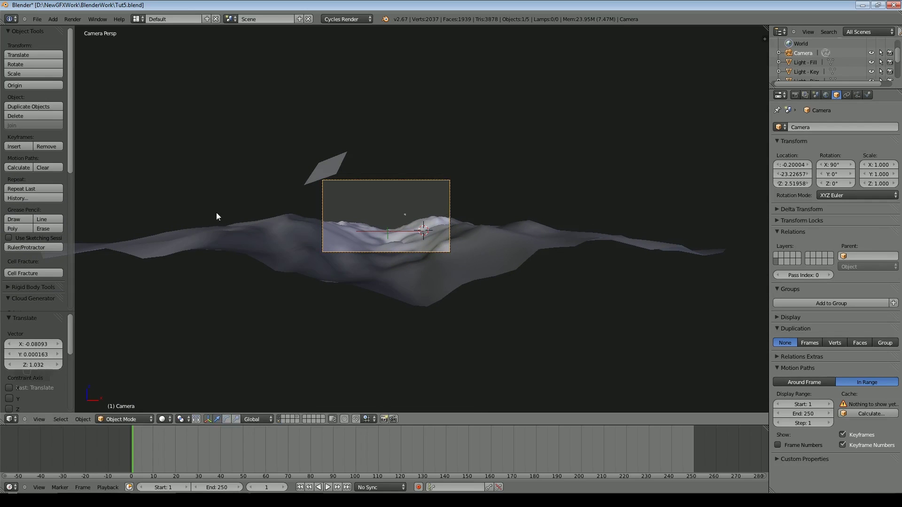
In the ground plane's Edit Mode, circle-select the outer front terrain faces on both sides of the camera frame, adding to the middle band.
{"action": "right_click", "coordinate": [436, 302]}
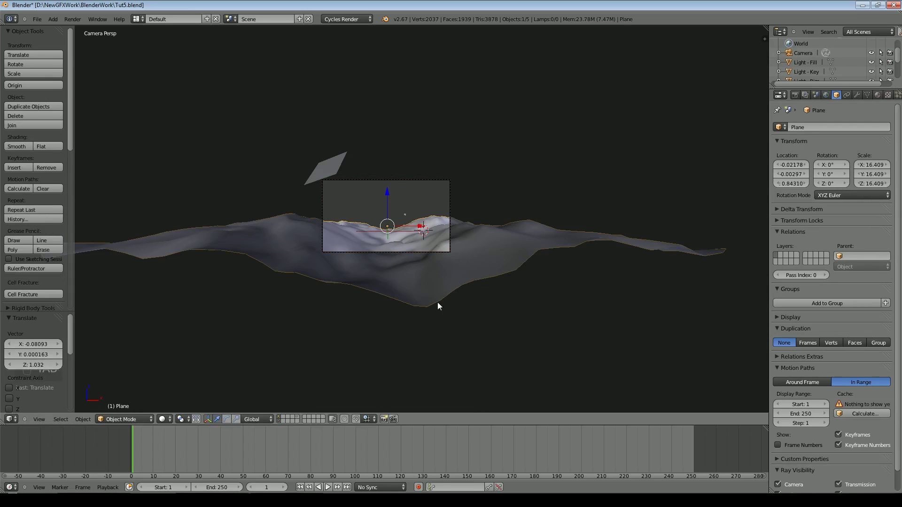
{"action": "key", "text": "Tab"}
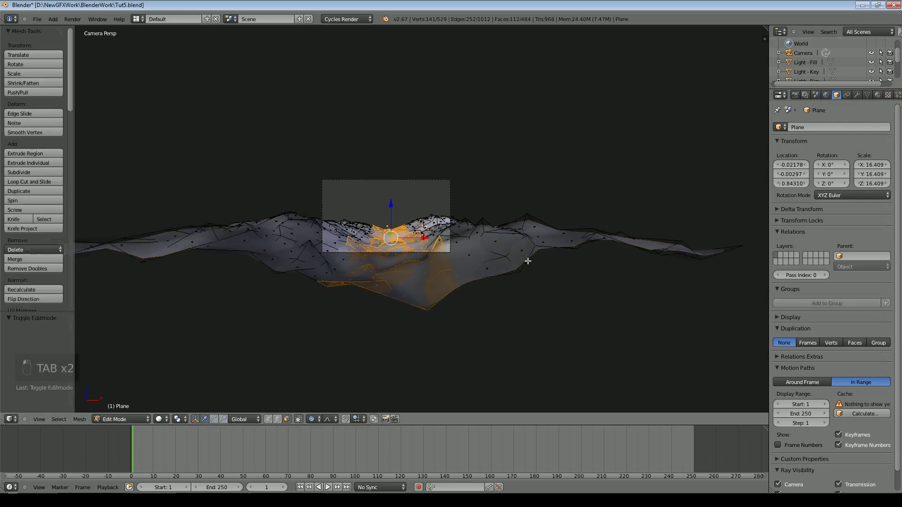
{"action": "key", "text": "c"}
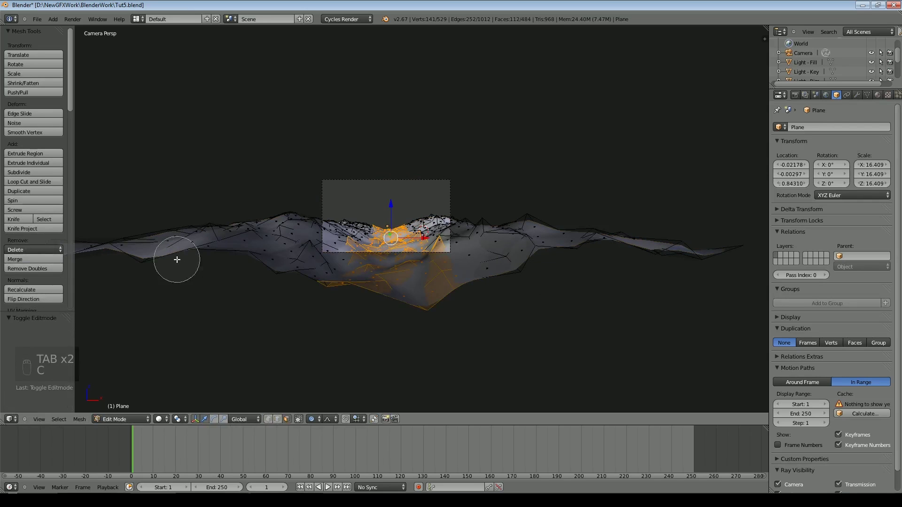
{"action": "mouse_move", "coordinate": [85, 251]}
{"action": "left_mouse_down"}
{"action": "mouse_move", "coordinate": [233, 238]}
{"action": "mouse_move", "coordinate": [223, 268]}
{"action": "mouse_move", "coordinate": [228, 251]}
{"action": "mouse_move", "coordinate": [240, 273]}
{"action": "left_mouse_up"}
{"action": "mouse_move", "coordinate": [763, 270]}
{"action": "left_mouse_down"}
{"action": "mouse_move", "coordinate": [737, 254]}
{"action": "mouse_move", "coordinate": [570, 232]}
{"action": "mouse_move", "coordinate": [706, 249]}
{"action": "left_mouse_up"}
{"action": "right_click", "coordinate": [584, 319]}
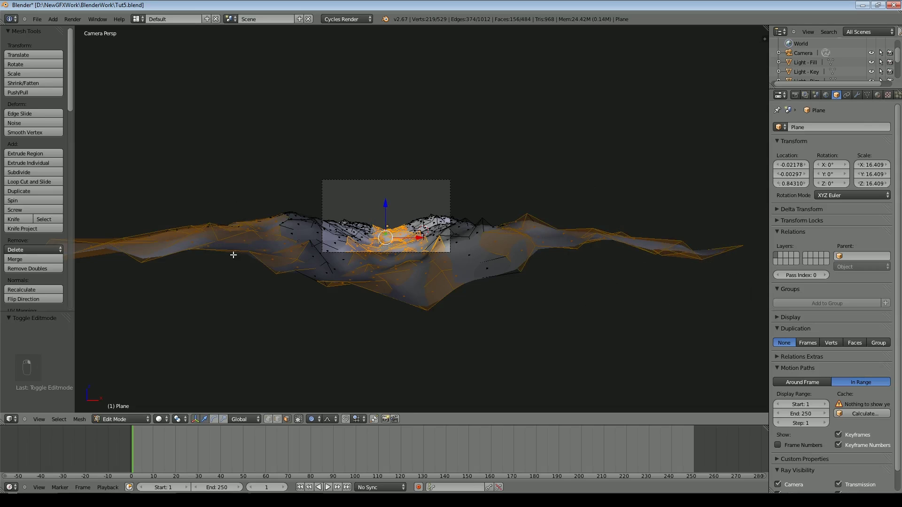
Add the missed faces at both front corners of the plane to the selection from above, and check it through the camera.
{"action": "key", "text": "KP_7"}
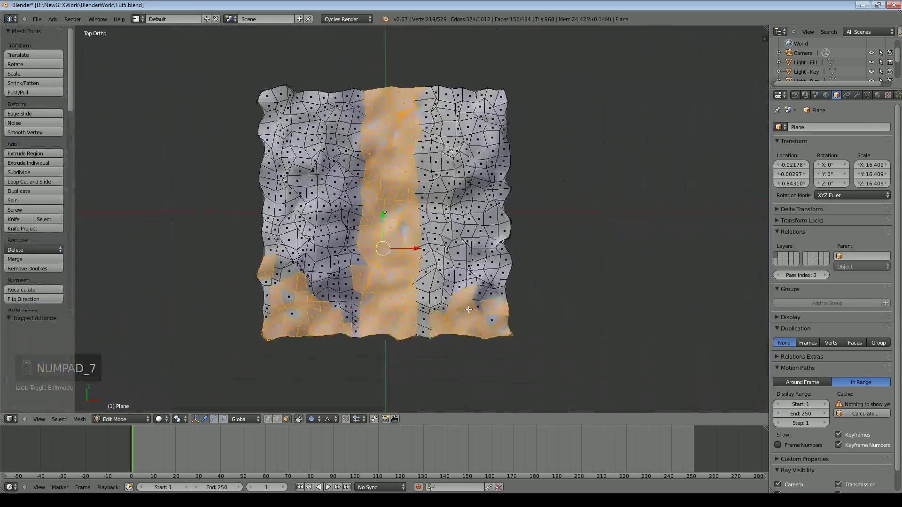
{"action": "key", "text": "c"}
{"action": "left_click", "coordinate": [272, 302]}
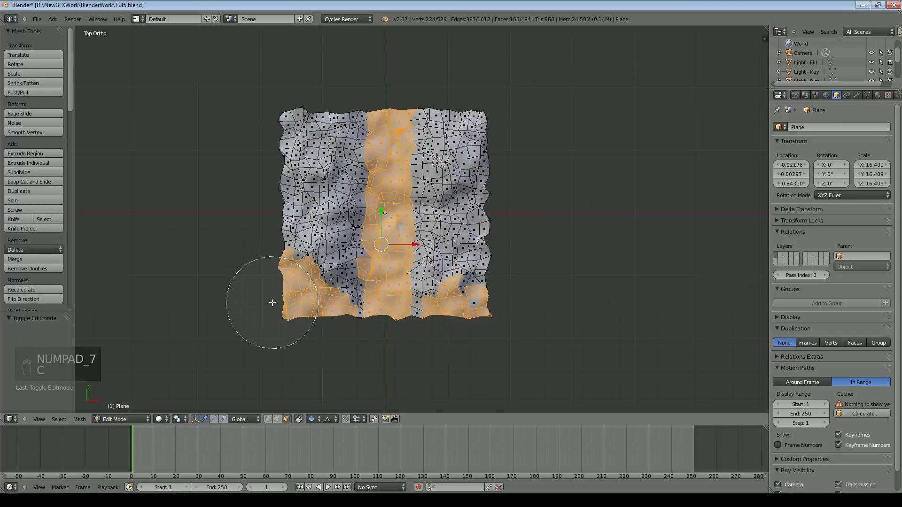
{"action": "left_click_drag", "start_coordinate": [557, 386], "coordinate": [501, 294]}
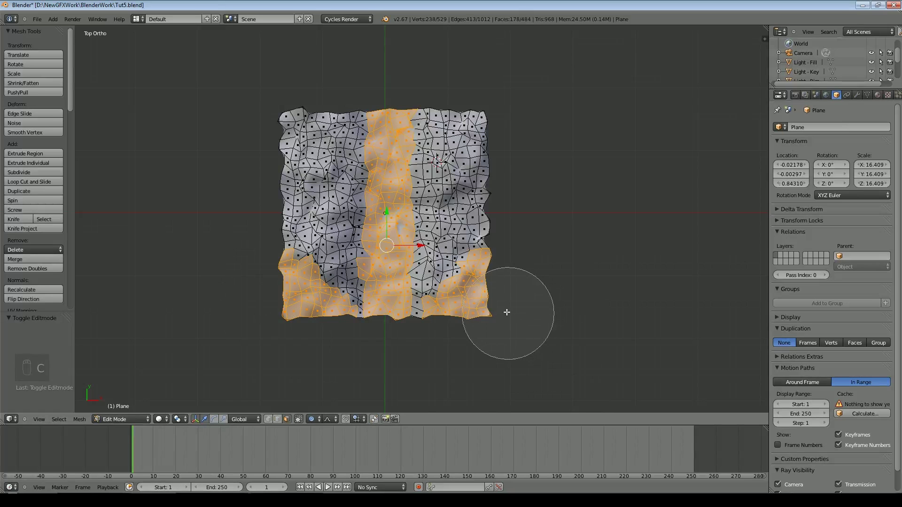
{"action": "right_click", "coordinate": [238, 328]}
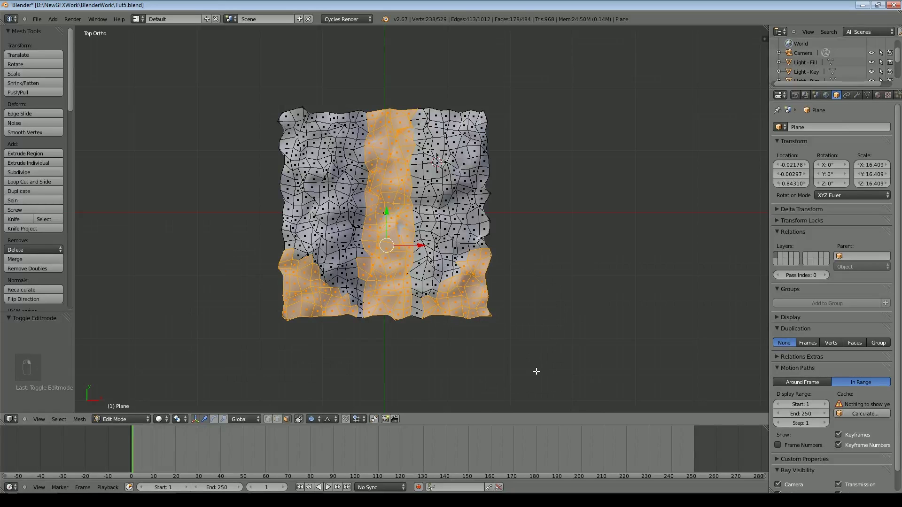
{"action": "key", "text": "KP_0"}
{"action": "scroll", "coordinate": [524, 360], "scroll_direction": "up", "scroll_amount": 5}
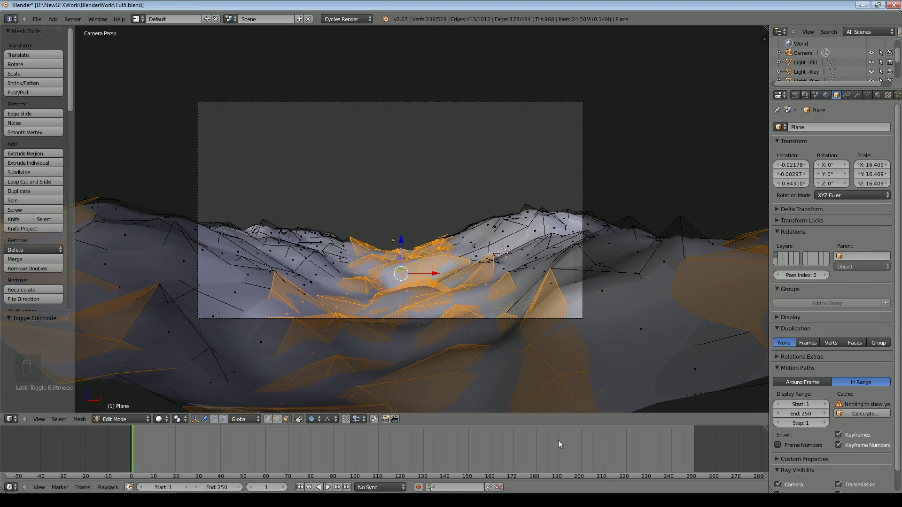
Create a vertex group named NoTrees on the ground plane and assign the selected faces to it.
{"action": "middle_click_drag", "start_coordinate": [542, 355], "coordinate": [539, 378]}
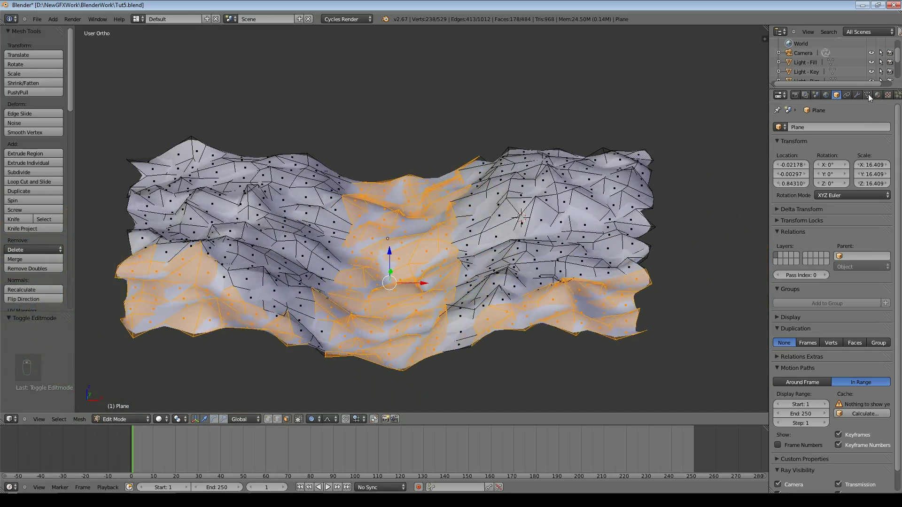
{"action": "left_click", "coordinate": [867, 94]}
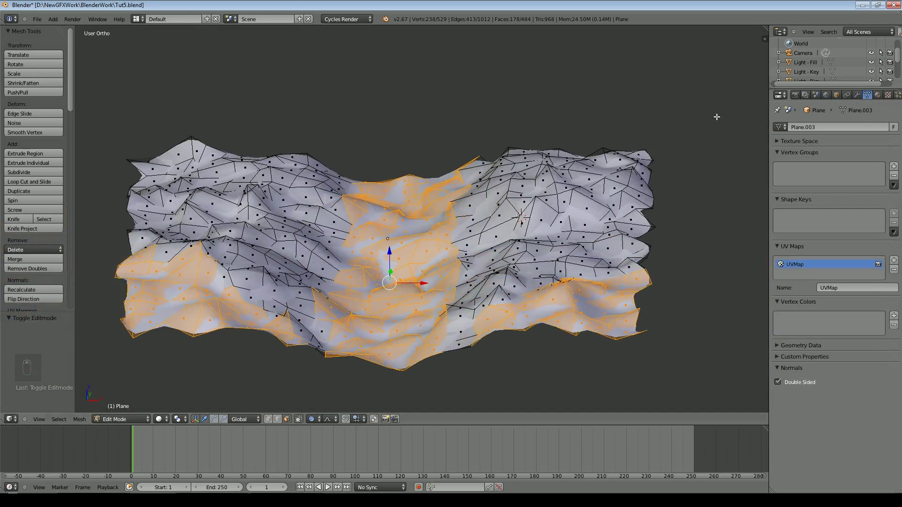
{"action": "left_click", "coordinate": [894, 167]}
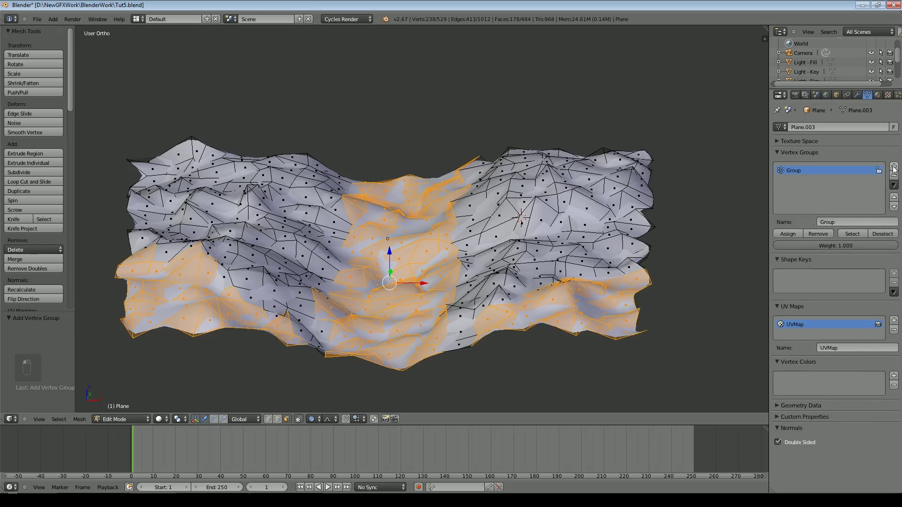
{"action": "left_click", "coordinate": [841, 224]}
{"action": "type", "text": "NoTrees"}
{"action": "key", "text": "Return"}
{"action": "left_click", "coordinate": [796, 233]}
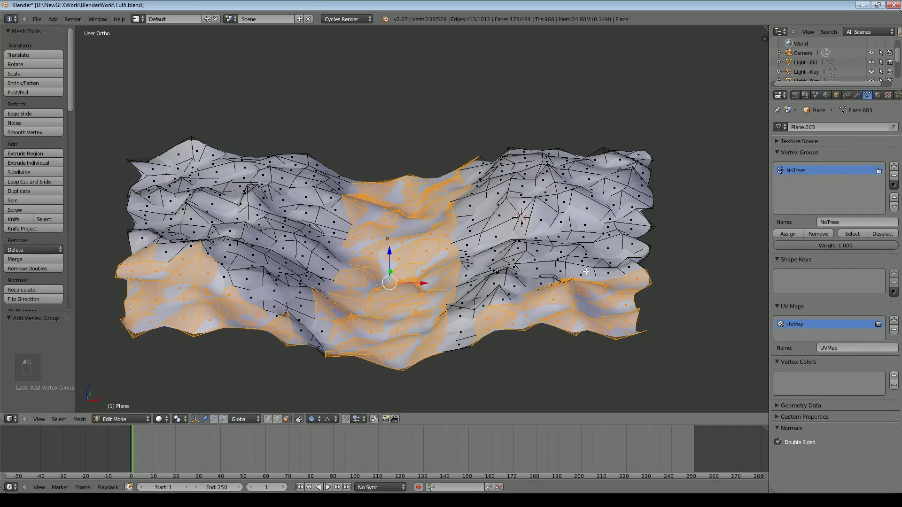
Test the NoTrees group by clearing and reselecting its faces, then return to Object Mode and save the blend file.
{"action": "key", "text": "a"}
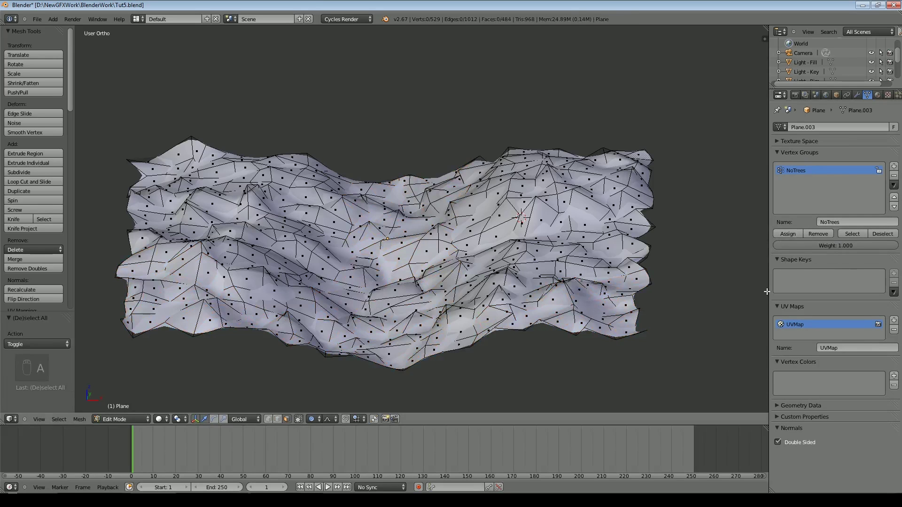
{"action": "left_click", "coordinate": [855, 234]}
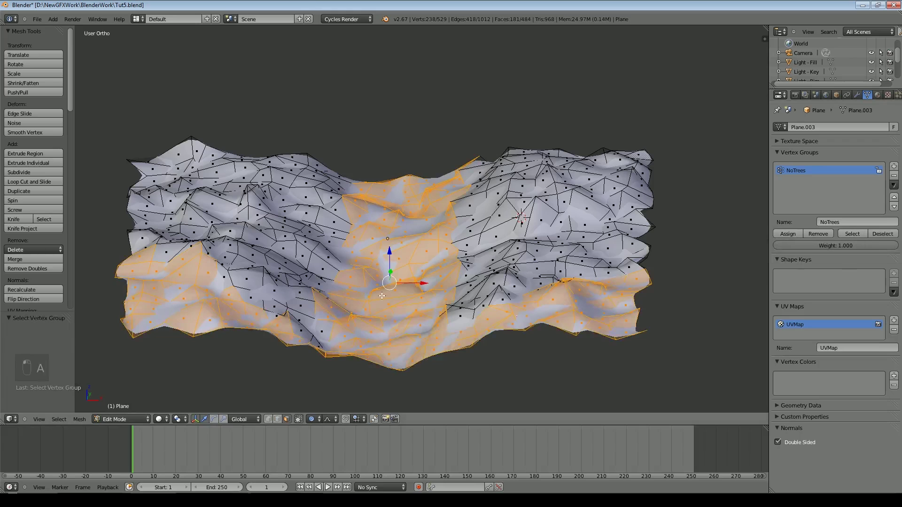
{"action": "key", "text": "a"}
{"action": "key", "text": "Tab"}
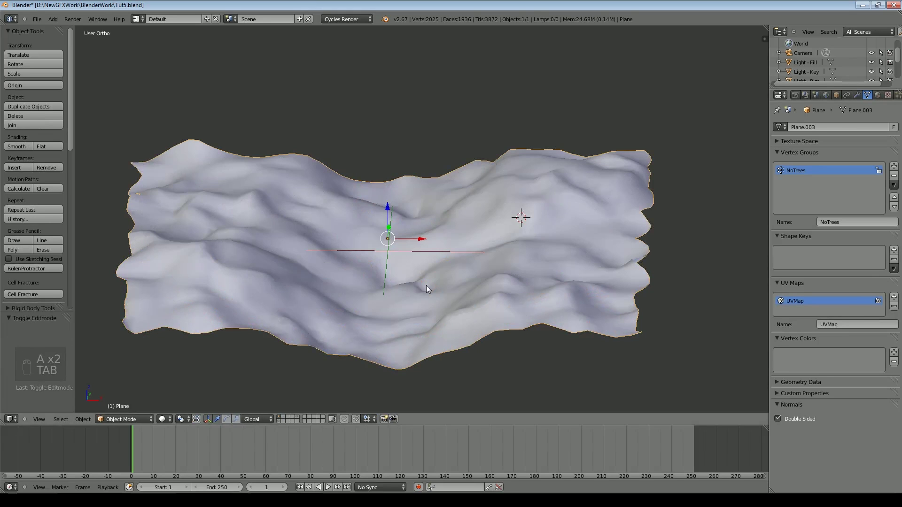
{"action": "left_click", "coordinate": [38, 19]}
{"action": "left_click", "coordinate": [47, 79]}
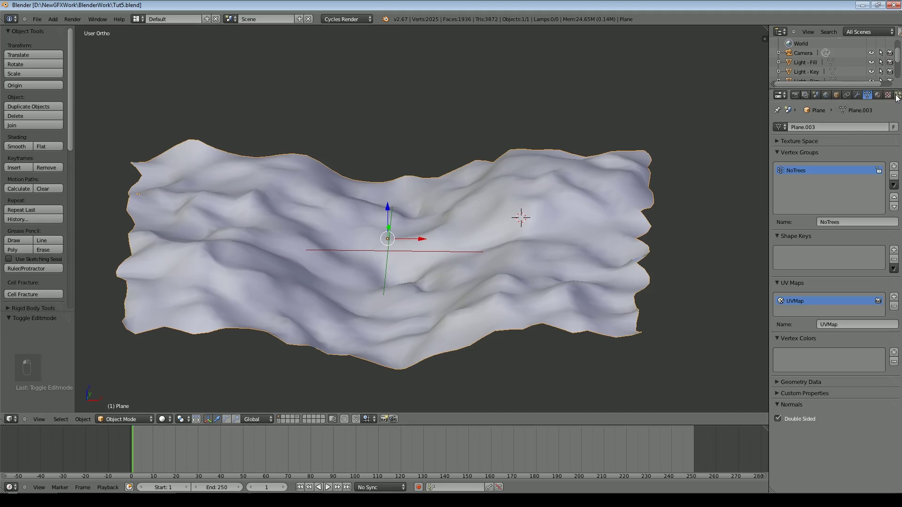
Add a particle system to the ground plane, naming both the system and its settings Trees.
{"action": "left_click_drag", "start_coordinate": [769, 111], "coordinate": [749, 110]}
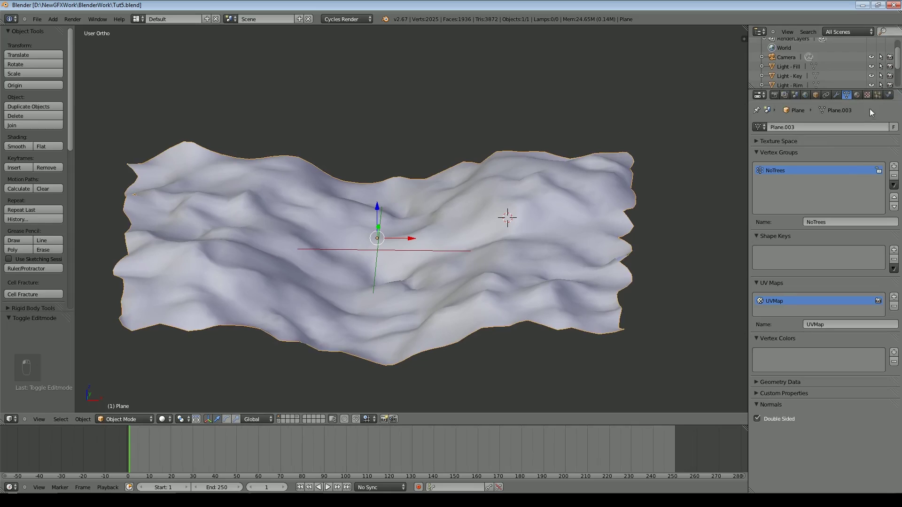
{"action": "left_click", "coordinate": [877, 95]}
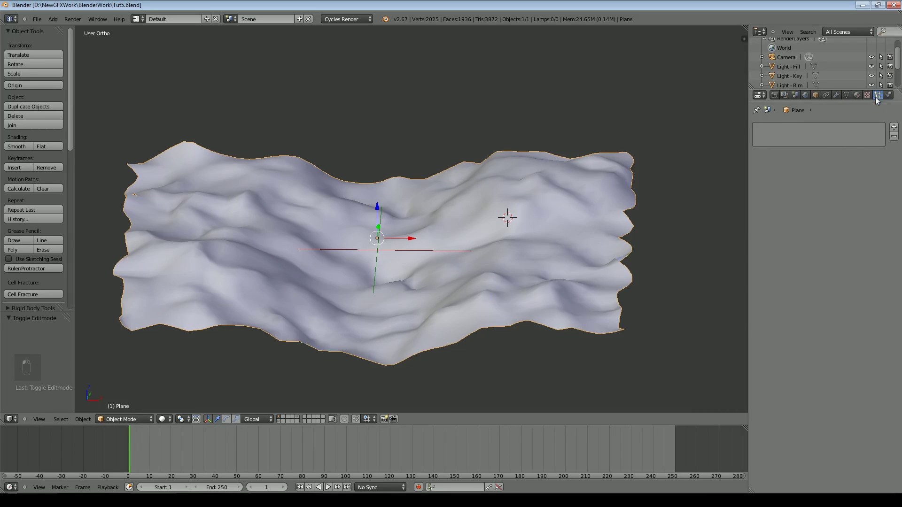
{"action": "left_click", "coordinate": [893, 127]}
{"action": "left_click", "coordinate": [821, 154]}
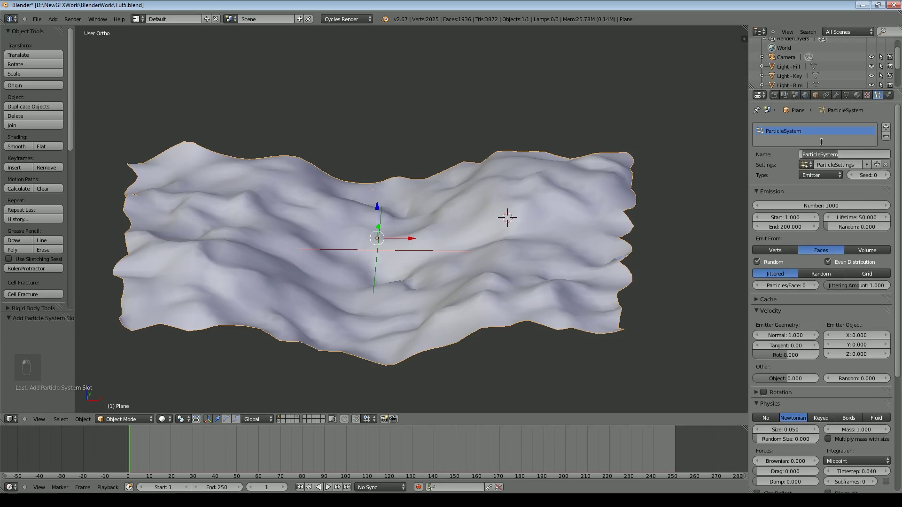
{"action": "type", "text": "Trees"}
{"action": "key", "text": "Return"}
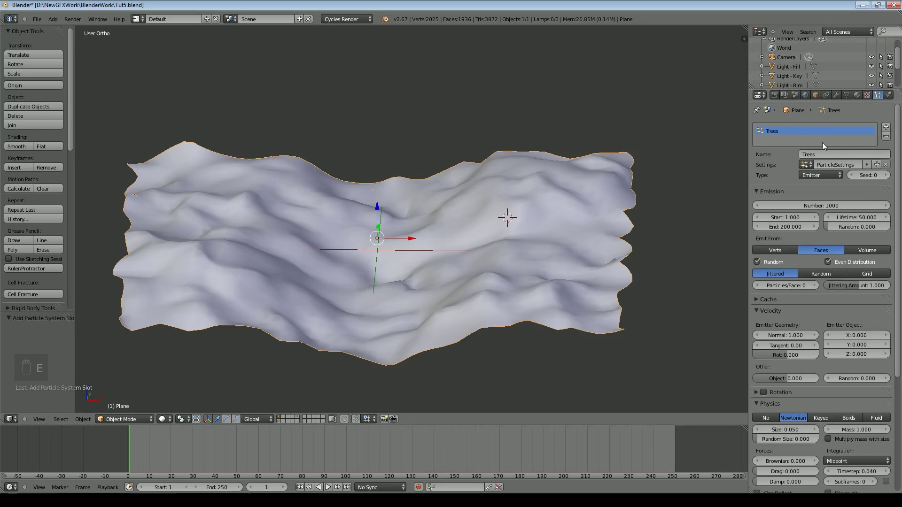
{"action": "type", "text": "Trees"}
{"action": "key", "text": "Return"}
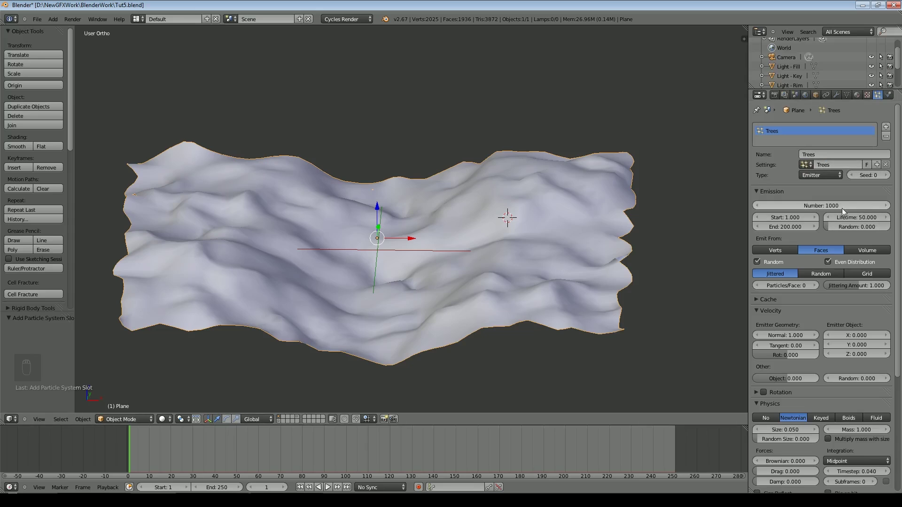
Set the Trees emission to 100 particles ending at frame 1, and play the animation briefly to test it.
{"action": "left_click", "coordinate": [821, 205]}
{"action": "type", "text": "100"}
{"action": "key", "text": "Return"}
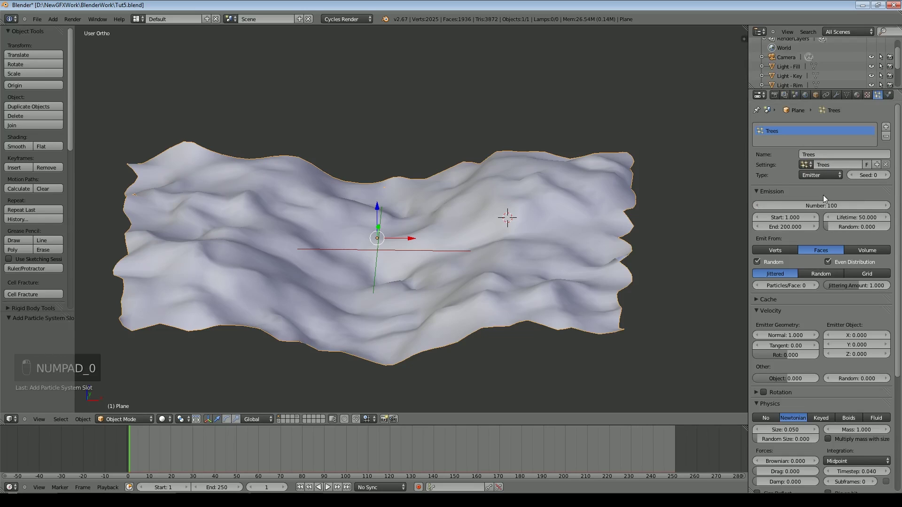
{"action": "left_click", "coordinate": [775, 225]}
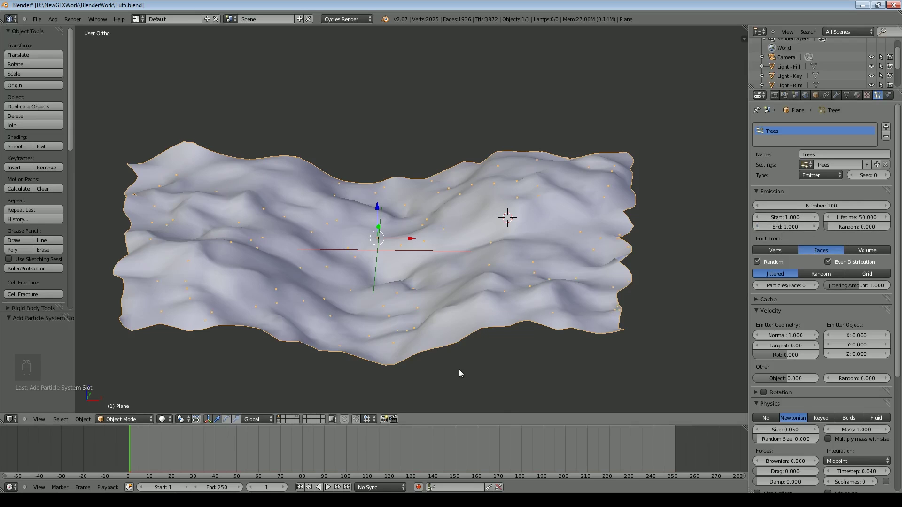
{"action": "left_click", "coordinate": [328, 487]}
{"action": "left_click", "coordinate": [324, 487]}
{"action": "left_click", "coordinate": [300, 487]}
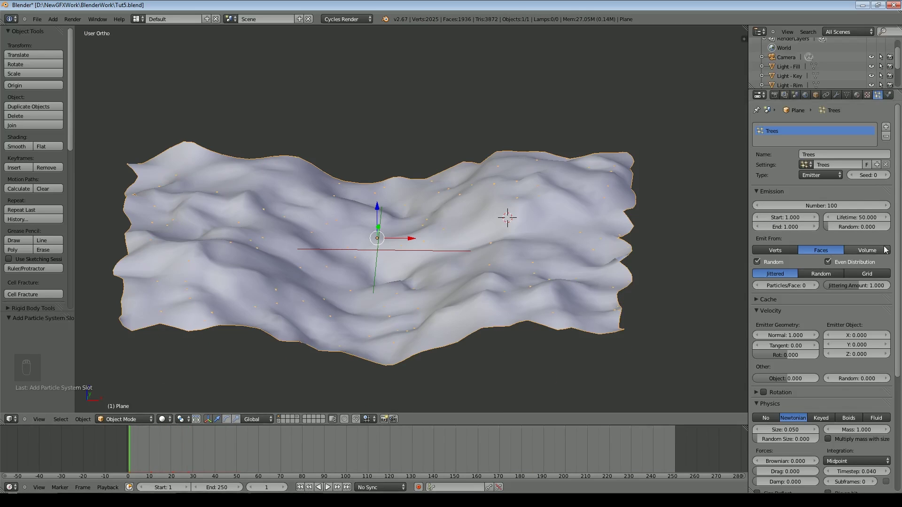
Turn off physics for the Trees particles and render them as a group using TreeGroup.
{"action": "scroll", "coordinate": [754, 248], "scroll_direction": "down", "scroll_amount": 8}
{"action": "left_click", "coordinate": [765, 254]}
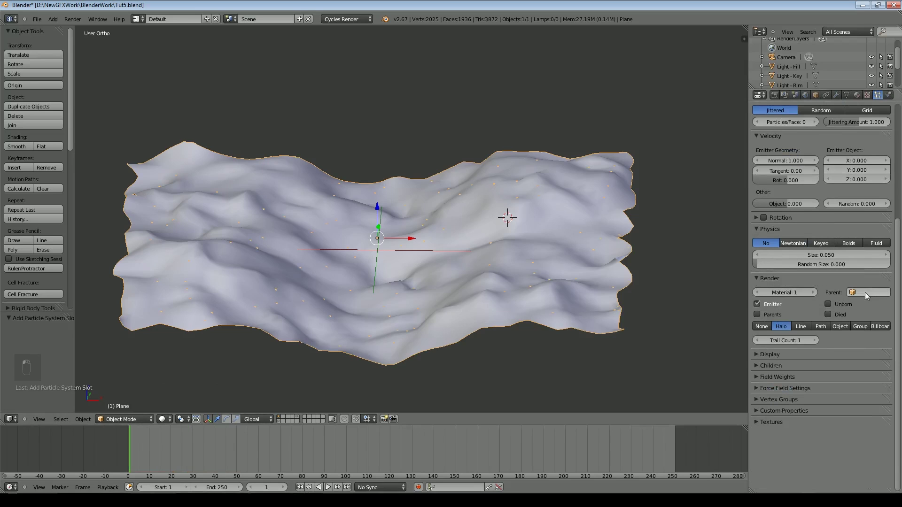
{"action": "left_click", "coordinate": [855, 326]}
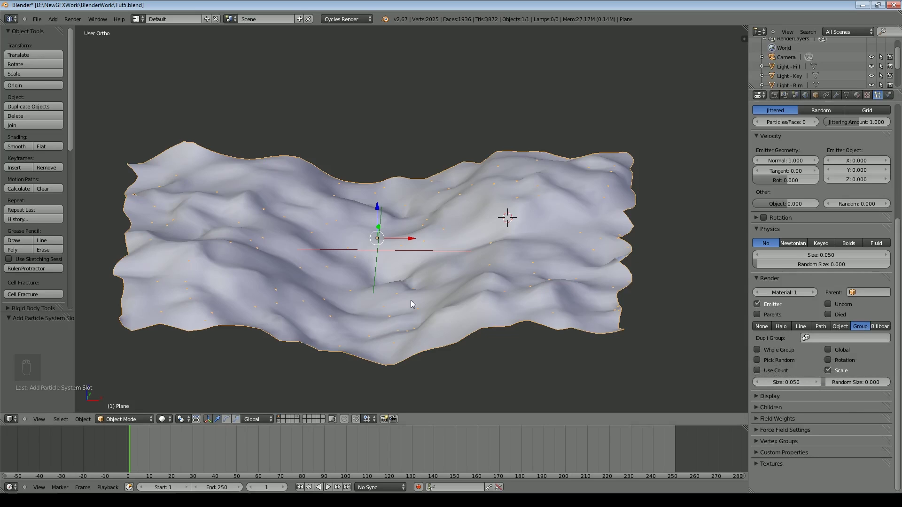
{"action": "left_click", "coordinate": [851, 338]}
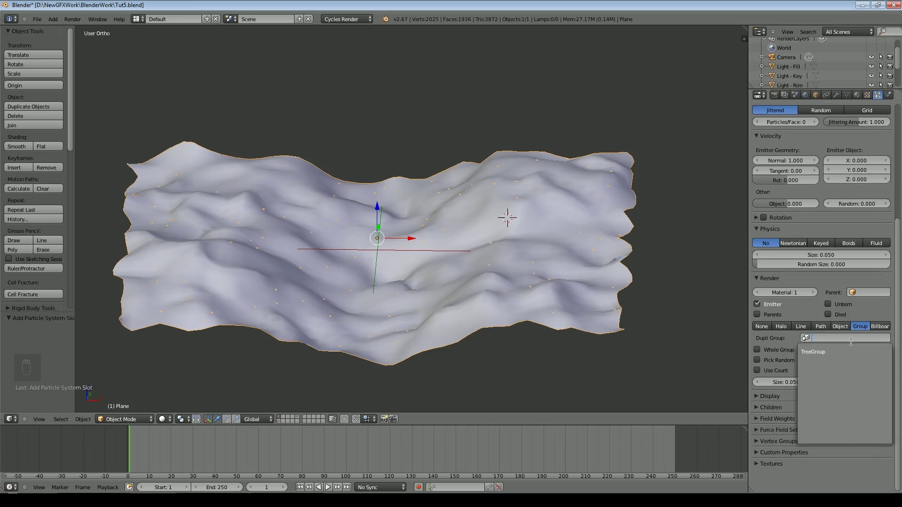
{"action": "left_click", "coordinate": [834, 352]}
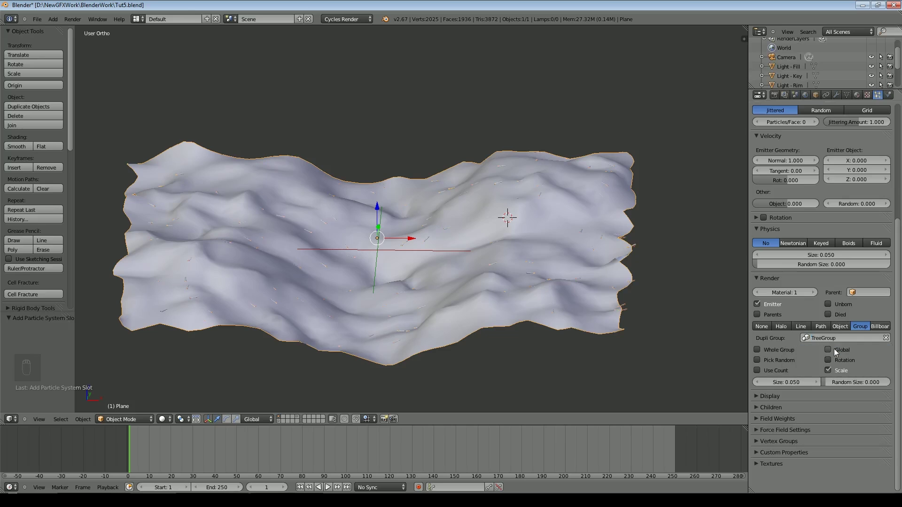
Inspect the scattered trunks up close, and enable Rotation and Pick Random for the group instances.
{"action": "scroll", "coordinate": [609, 351], "scroll_direction": "up", "scroll_amount": 10}
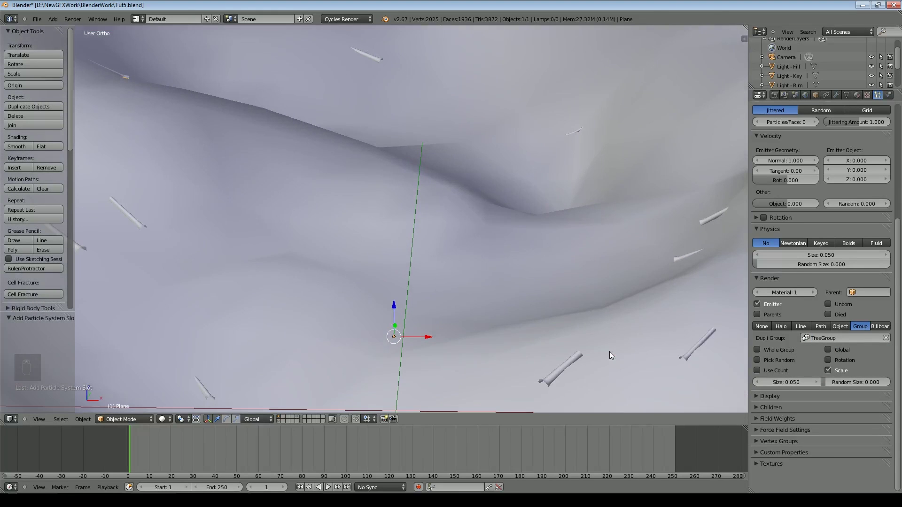
{"action": "scroll", "coordinate": [549, 366], "scroll_direction": "down", "scroll_amount": 5}
{"action": "left_click", "coordinate": [828, 361]}
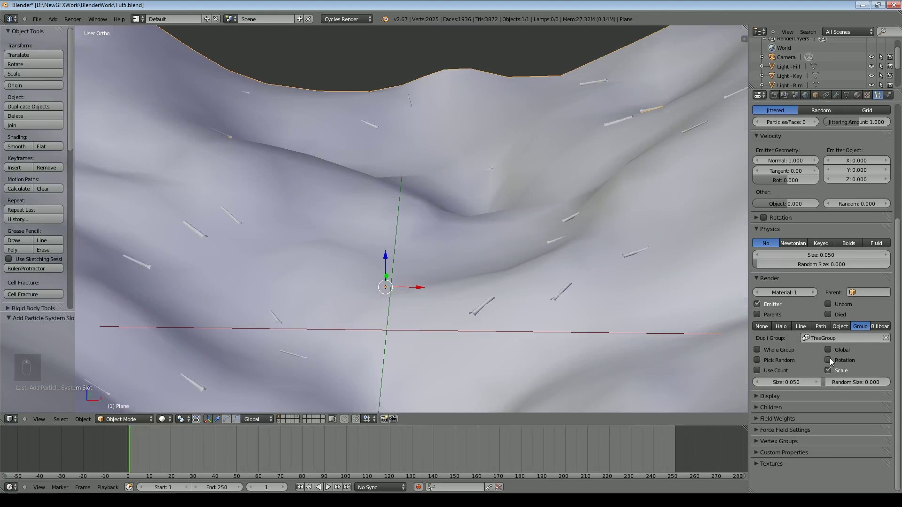
{"action": "left_click", "coordinate": [757, 361]}
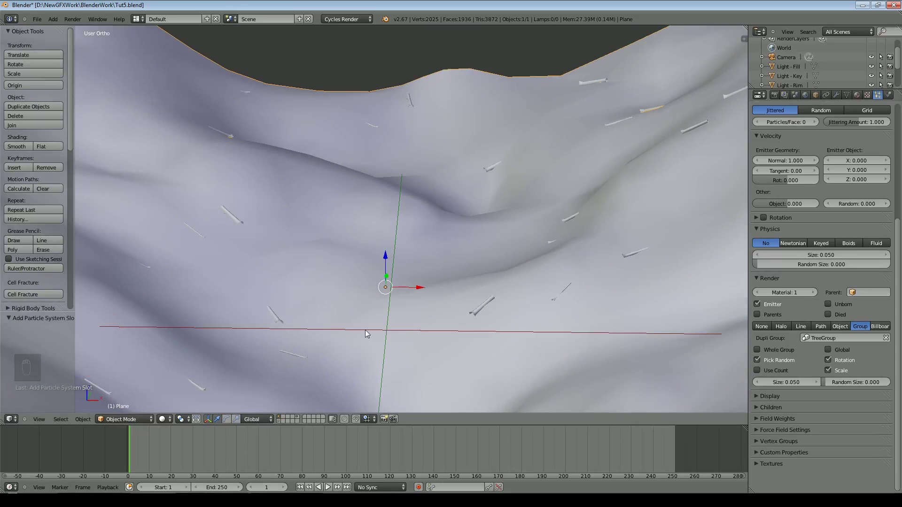
Show the tree layer together with the terrain, select all three source trunks and rotate them 90° about the Y axis.
{"action": "scroll", "coordinate": [365, 331], "scroll_direction": "down", "scroll_amount": 4}
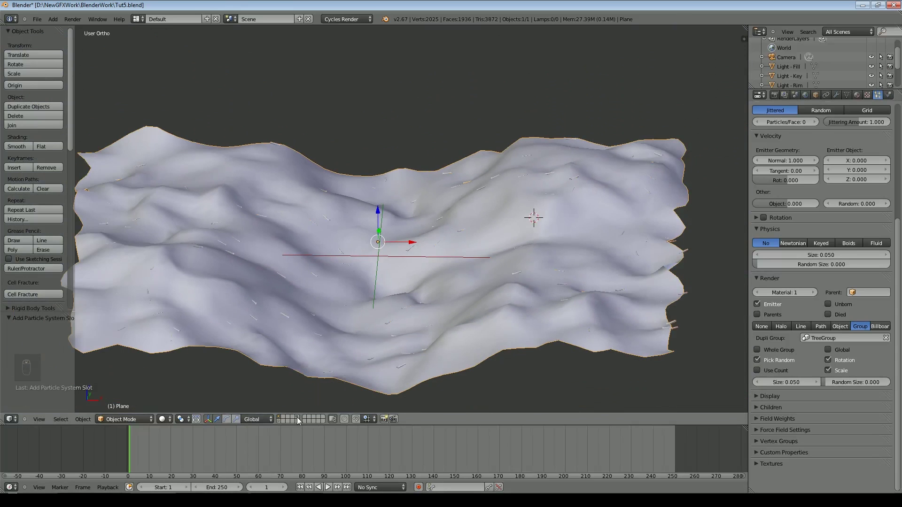
{"action": "left_click", "coordinate": [298, 418], "text": "shift"}
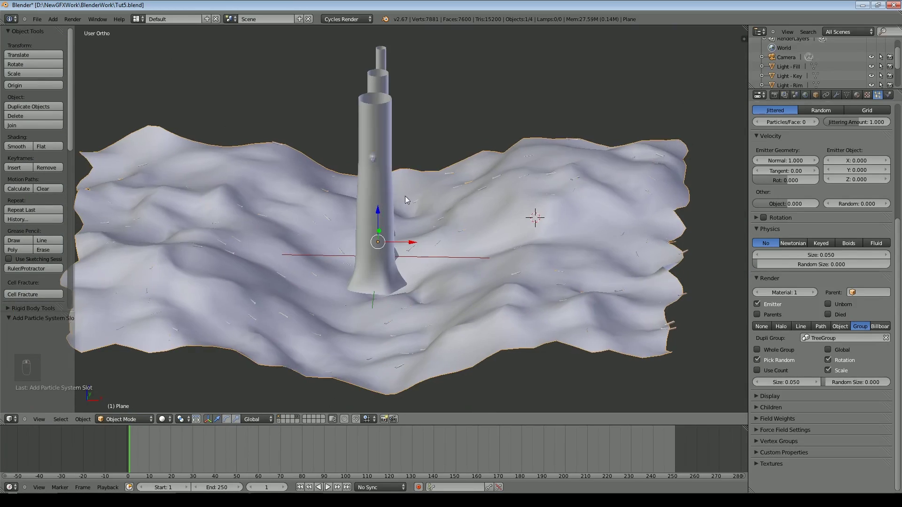
{"action": "middle_click_drag", "start_coordinate": [405, 196], "coordinate": [369, 204]}
{"action": "right_click", "coordinate": [354, 195]}
{"action": "right_click", "coordinate": [381, 200], "text": "shift"}
{"action": "right_click", "coordinate": [431, 181], "text": "shift"}
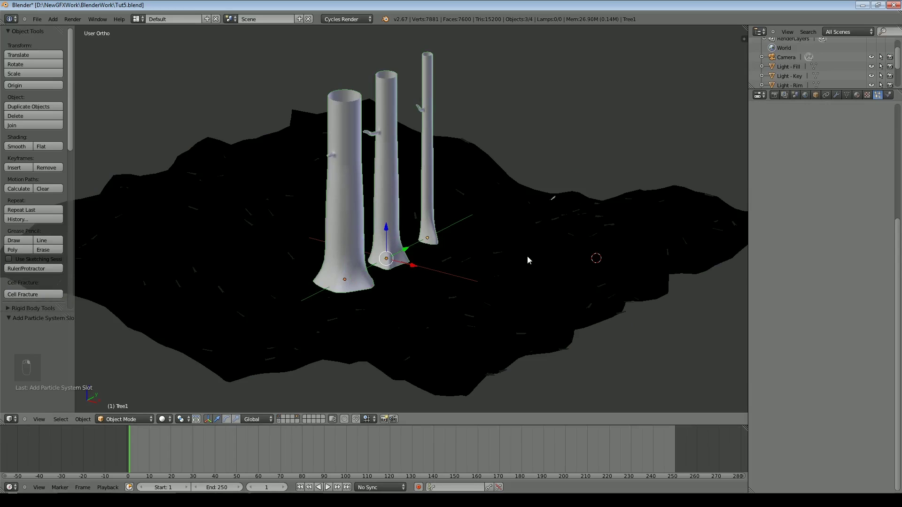
{"action": "key", "text": "r"}
{"action": "key", "text": "y"}
{"action": "key", "text": "9"}
{"action": "key", "text": "0"}
{"action": "key", "text": "Return"}
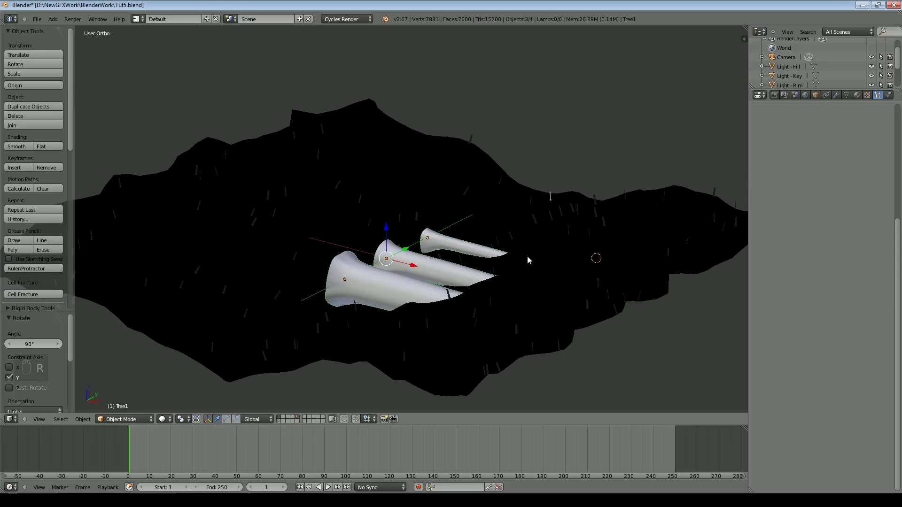
Return to the terrain layer alone, reselect the ground plane and check how the scattered trunks stand from the side.
{"action": "scroll", "coordinate": [340, 338], "scroll_direction": "up", "scroll_amount": 4}
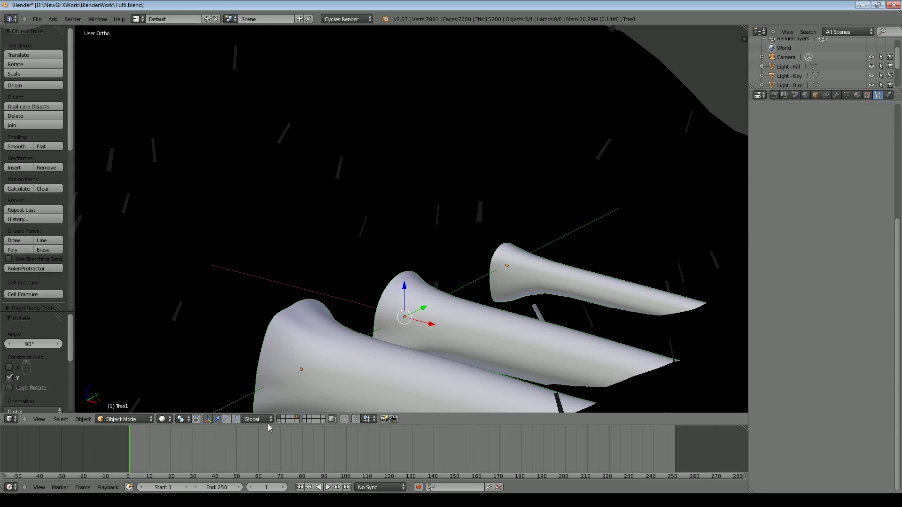
{"action": "left_click", "coordinate": [281, 416]}
{"action": "right_click", "coordinate": [450, 230]}
{"action": "middle_click_drag", "start_coordinate": [421, 300], "coordinate": [473, 280]}
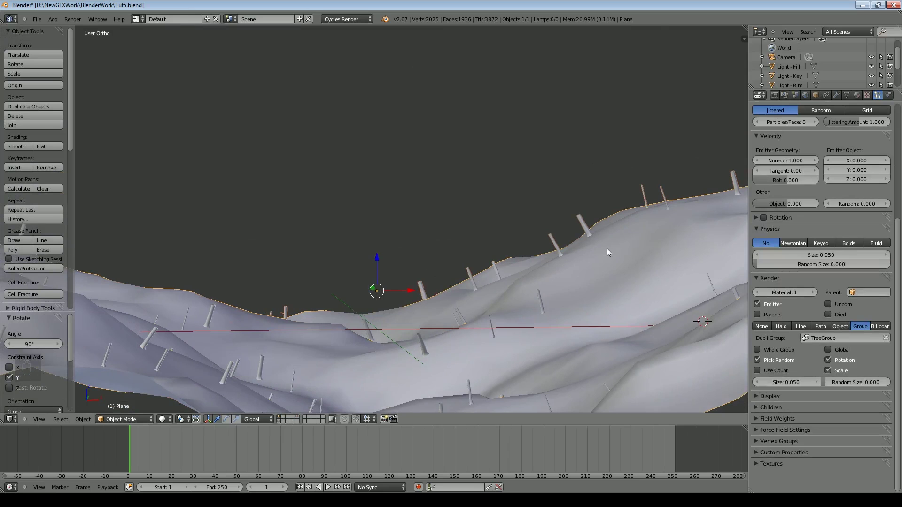
{"action": "middle_click_drag", "start_coordinate": [307, 354], "coordinate": [438, 292]}
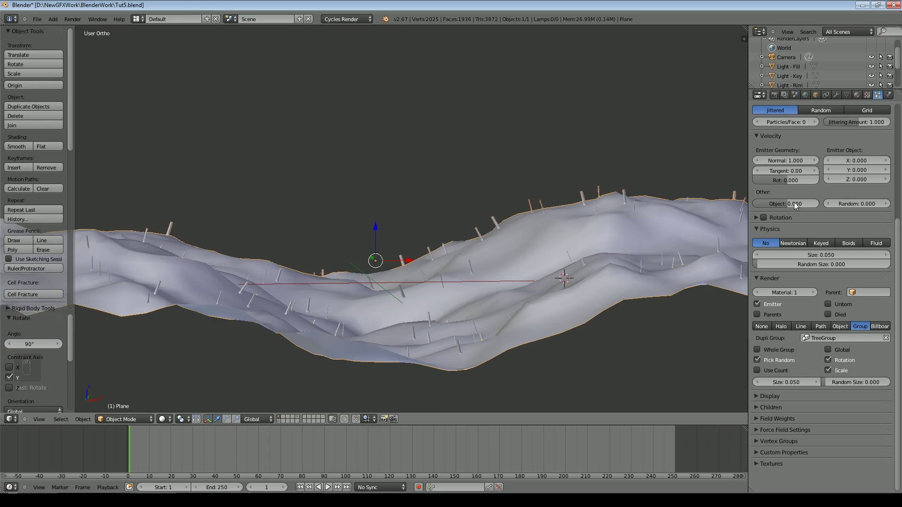
{"action": "scroll", "coordinate": [820, 224], "scroll_direction": "up", "scroll_amount": 3}
{"action": "scroll", "coordinate": [819, 224], "scroll_direction": "up", "scroll_amount": 4}
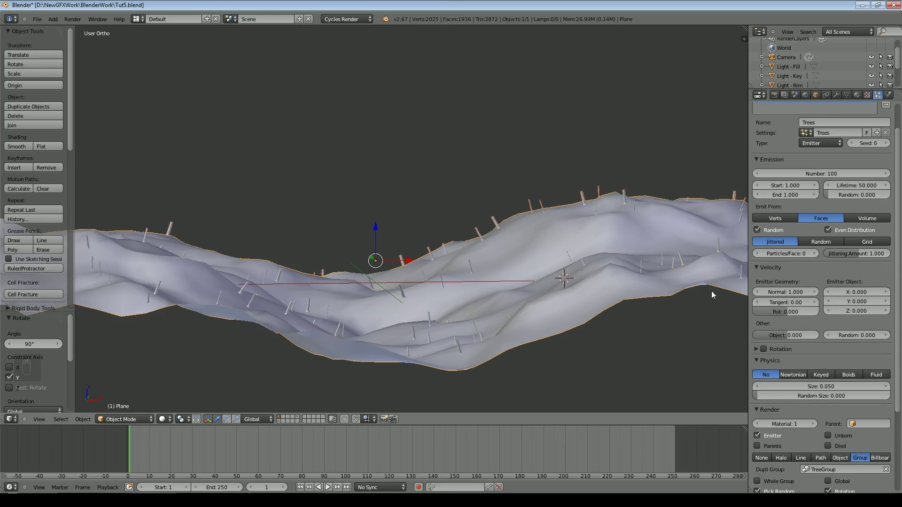
{"action": "scroll", "coordinate": [793, 288], "scroll_direction": "down", "scroll_amount": 6}
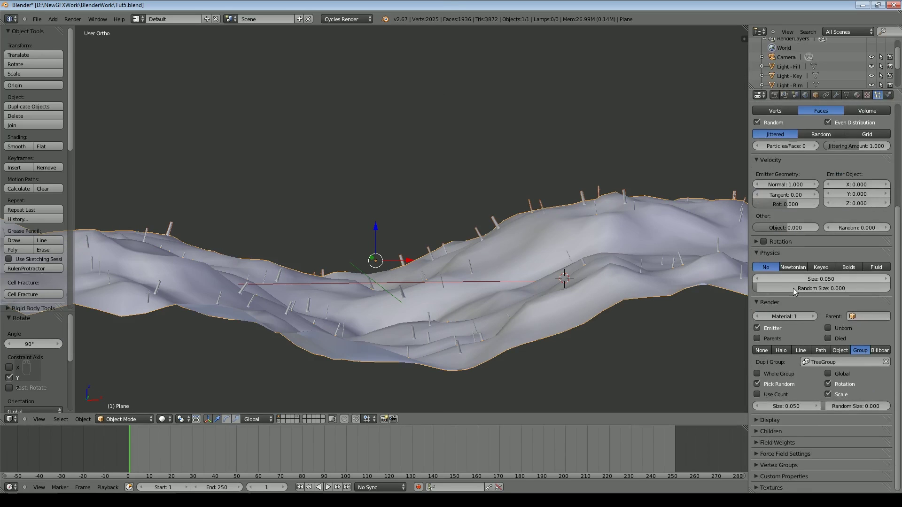
Try particle sizes of 0.25 and 0.5 for the scattered trunks.
{"action": "left_click", "coordinate": [790, 407]}
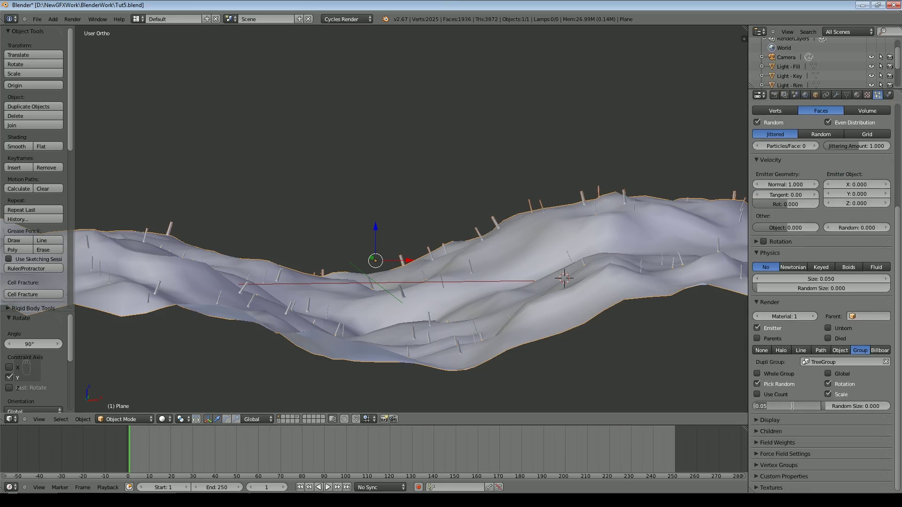
{"action": "type", "text": "0.25"}
{"action": "key", "text": "Return"}
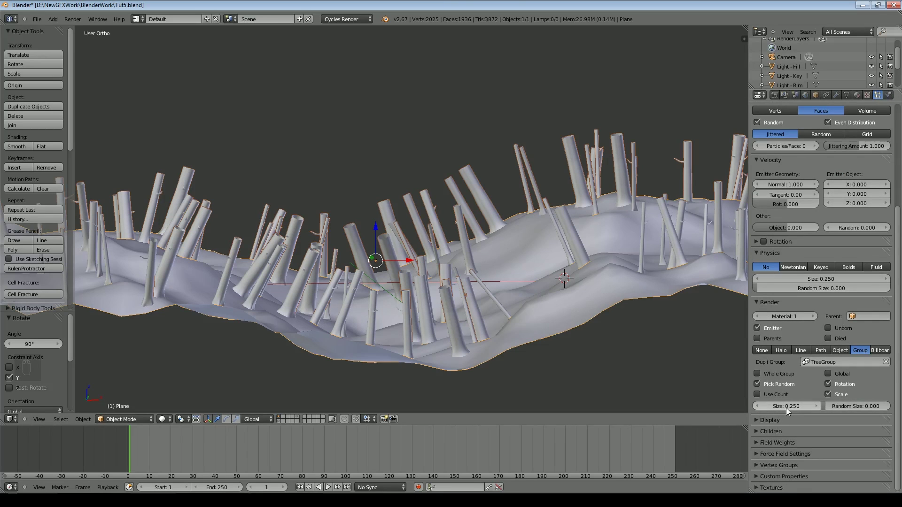
{"action": "left_click", "coordinate": [786, 407]}
{"action": "type", "text": "0.5"}
{"action": "key", "text": "Return"}
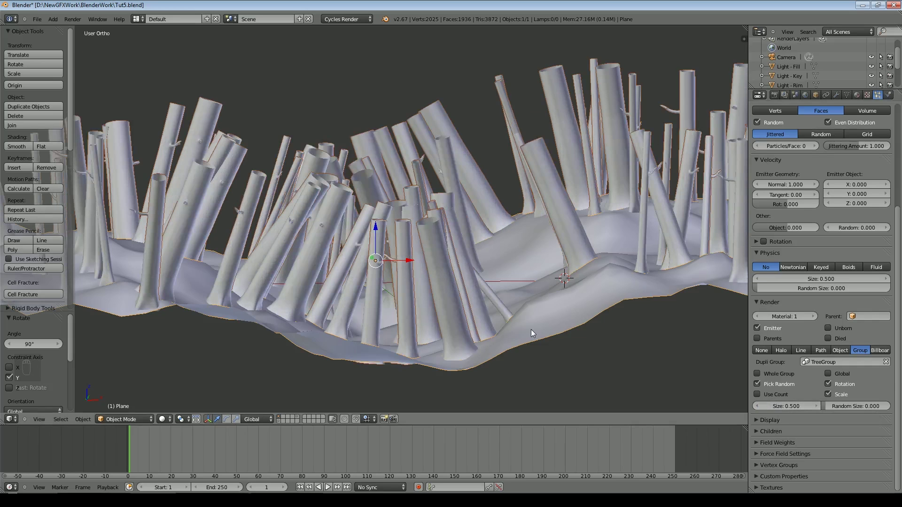
Look through the camera and set the Trees particle size to 1.
{"action": "key", "text": "KP_0"}
{"action": "left_click", "coordinate": [783, 406]}
{"action": "type", "text": "1"}
{"action": "key", "text": "Return"}
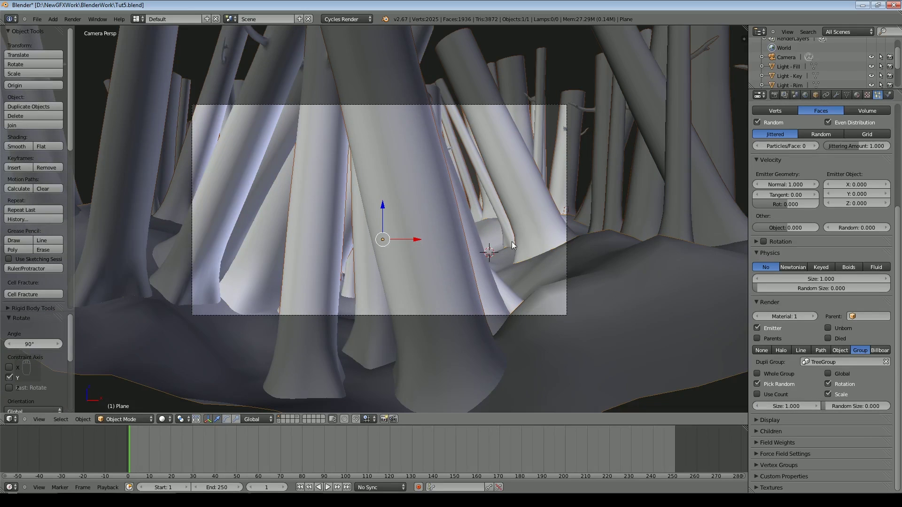
Reduce the Trees emission number to 50.
{"action": "scroll", "coordinate": [850, 296], "scroll_direction": "up", "scroll_amount": 7}
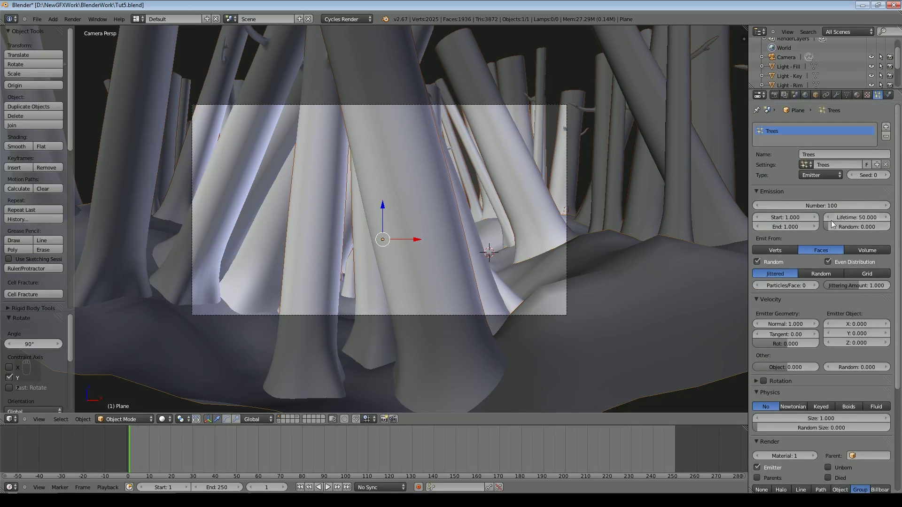
{"action": "left_click", "coordinate": [817, 205]}
{"action": "type", "text": "50"}
{"action": "key", "text": "Return"}
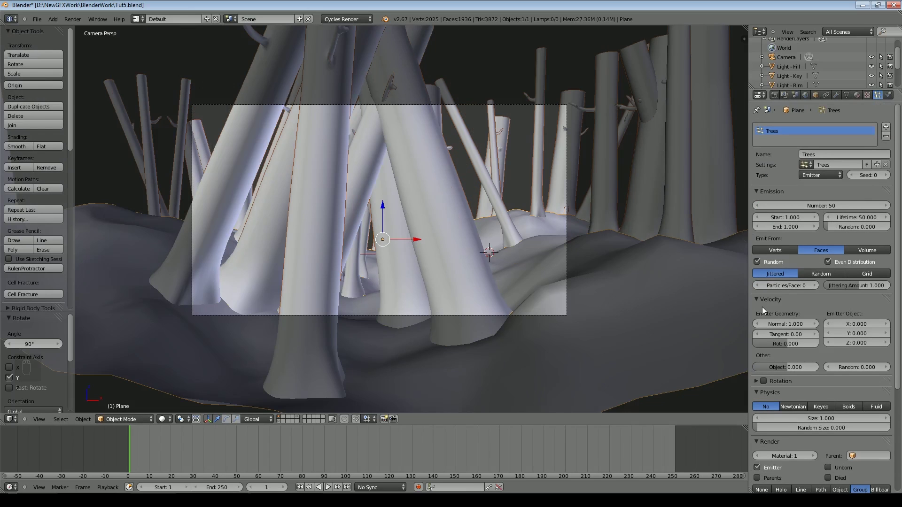
Enable Rotation for the Trees particles and set their initial orientation to Global Z.
{"action": "left_click", "coordinate": [754, 381]}
{"action": "scroll", "coordinate": [758, 369], "scroll_direction": "down", "scroll_amount": 3}
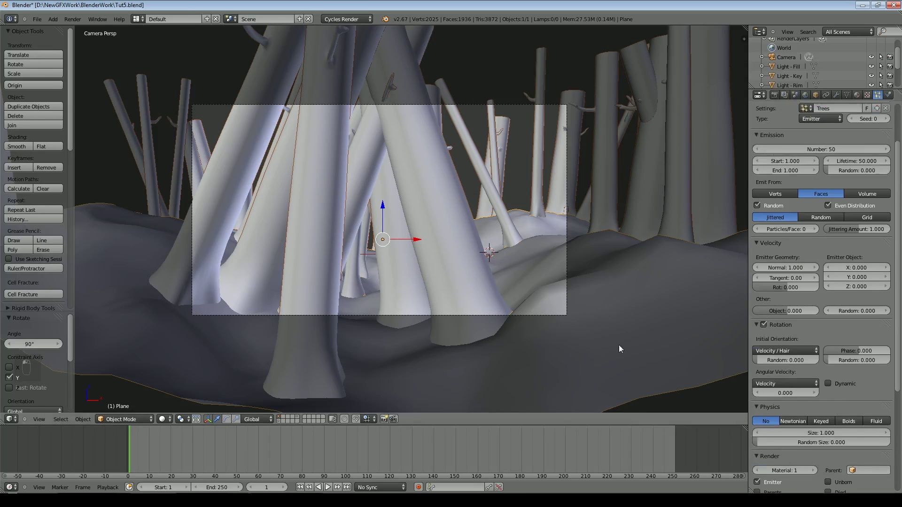
{"action": "scroll", "coordinate": [619, 345], "scroll_direction": "down", "scroll_amount": 2}
{"action": "left_click", "coordinate": [782, 349]}
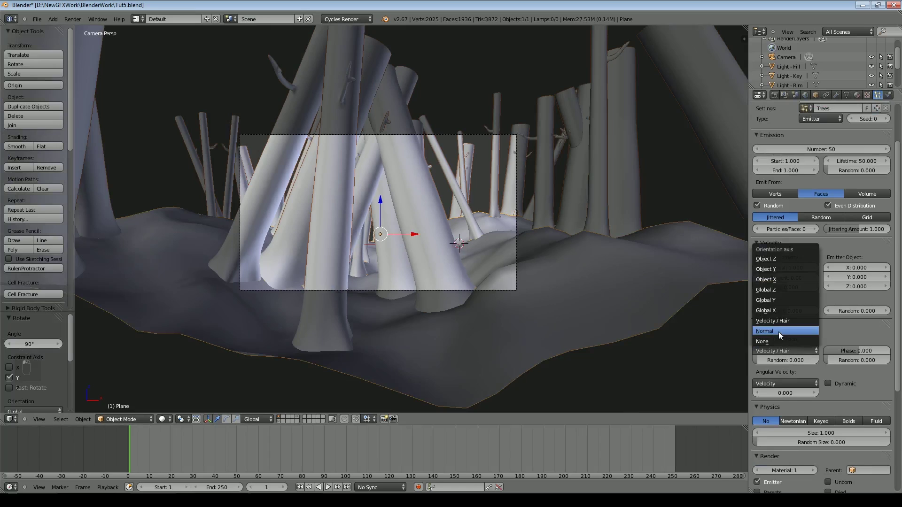
{"action": "left_click", "coordinate": [771, 289]}
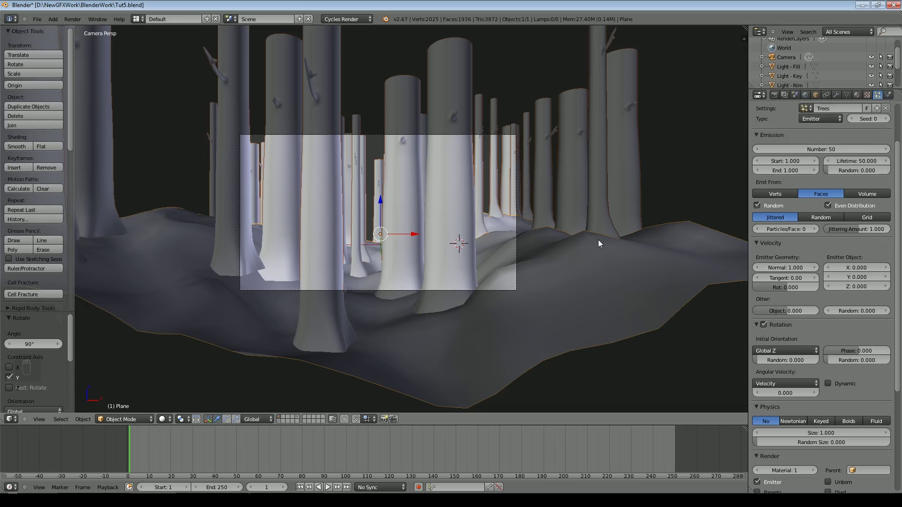
Use NoTrees as the density vertex group of the Trees particles, negate it, and check the clearing through the camera.
{"action": "key", "text": "KP_5"}
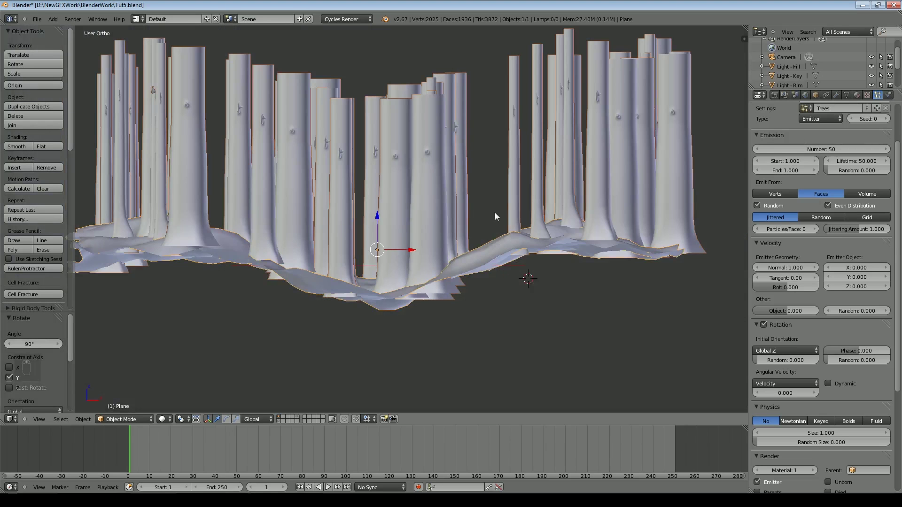
{"action": "middle_click_drag", "start_coordinate": [480, 244], "coordinate": [448, 265]}
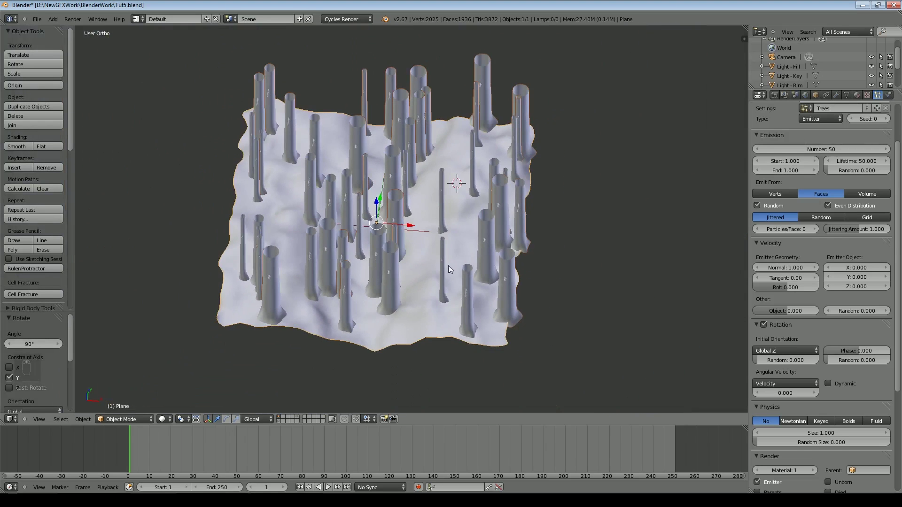
{"action": "middle_click_drag", "start_coordinate": [434, 235], "coordinate": [446, 283]}
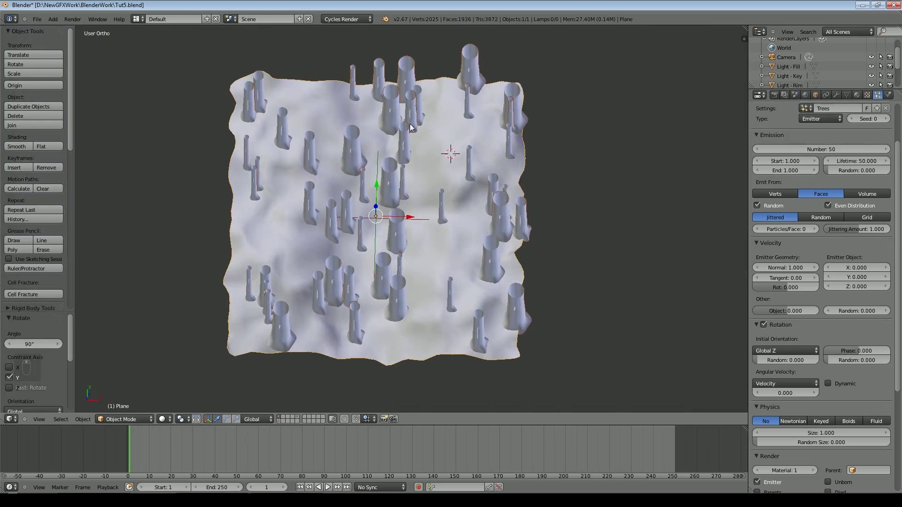
{"action": "scroll", "coordinate": [826, 329], "scroll_direction": "down", "scroll_amount": 6}
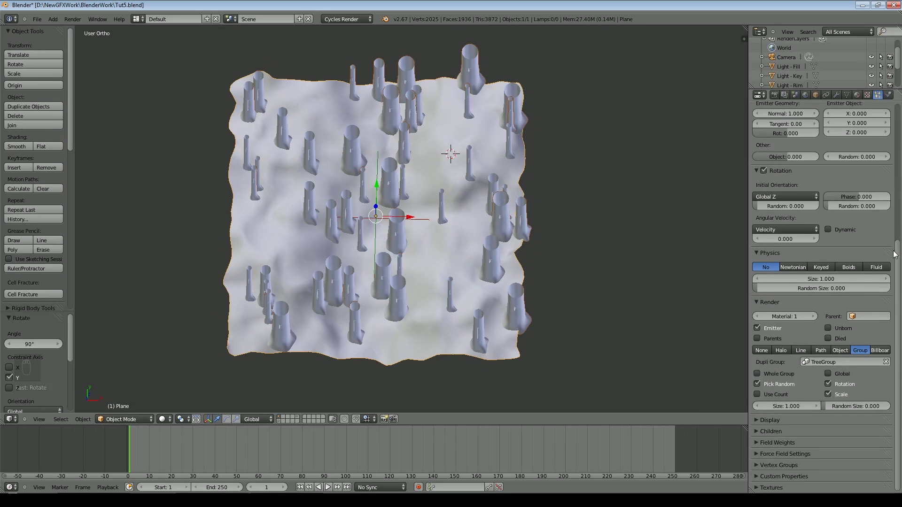
{"action": "left_click", "coordinate": [755, 464]}
{"action": "scroll", "coordinate": [808, 384], "scroll_direction": "down", "scroll_amount": 5}
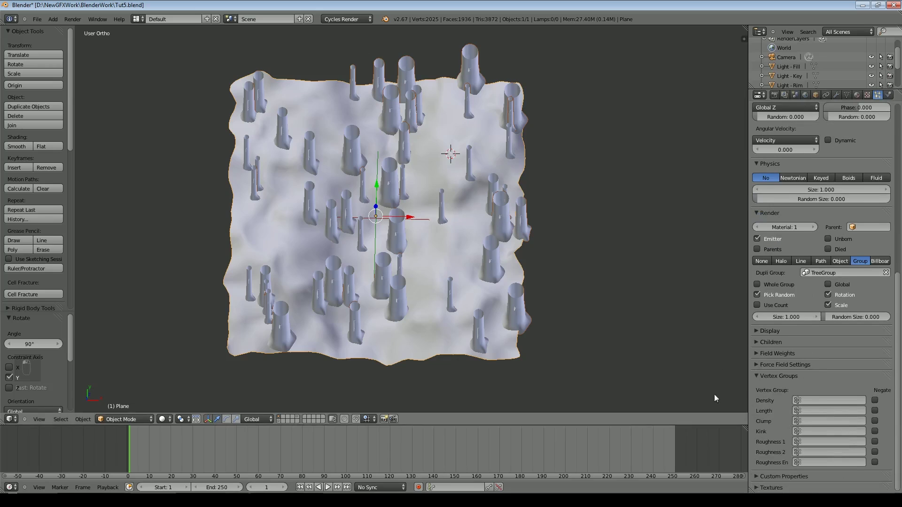
{"action": "left_click", "coordinate": [818, 401]}
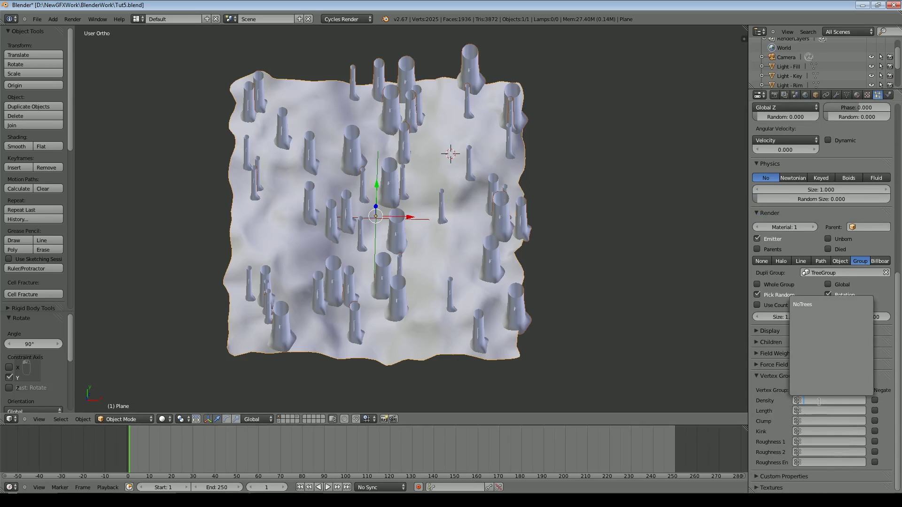
{"action": "left_click", "coordinate": [807, 304]}
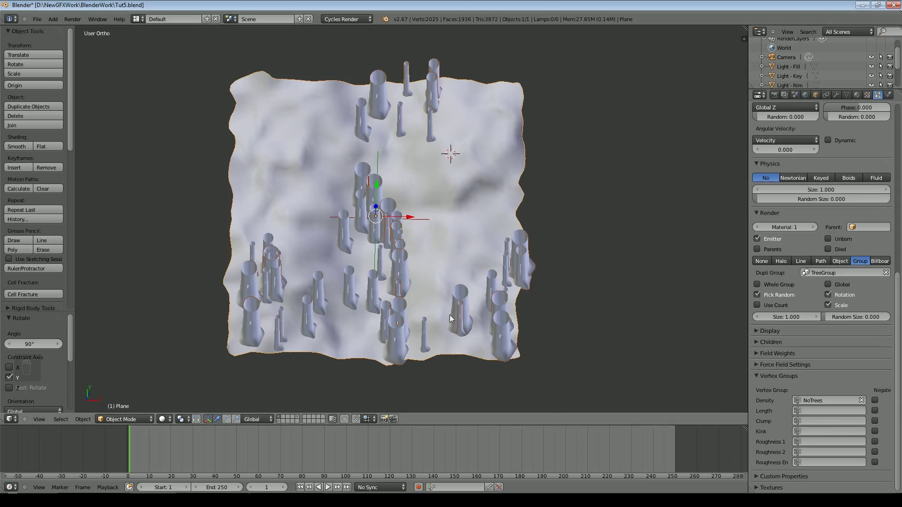
{"action": "left_click", "coordinate": [874, 400]}
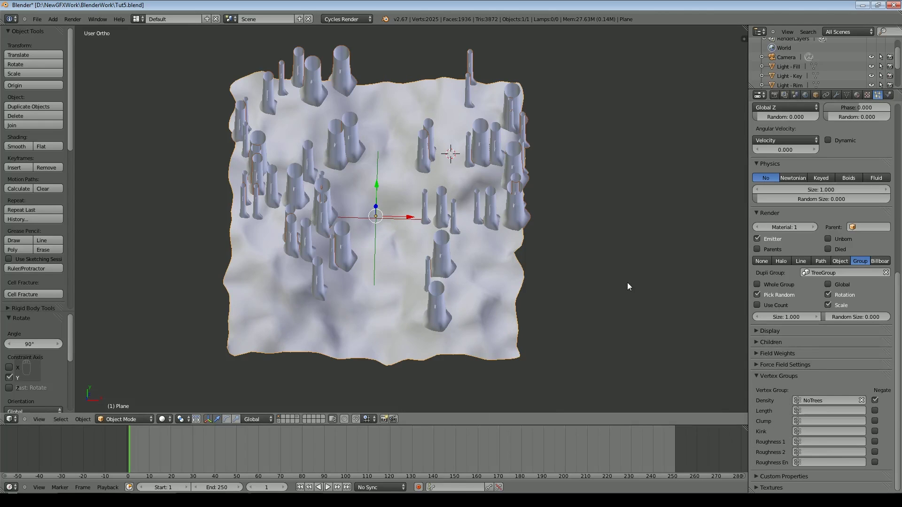
{"action": "key", "text": "KP_0"}
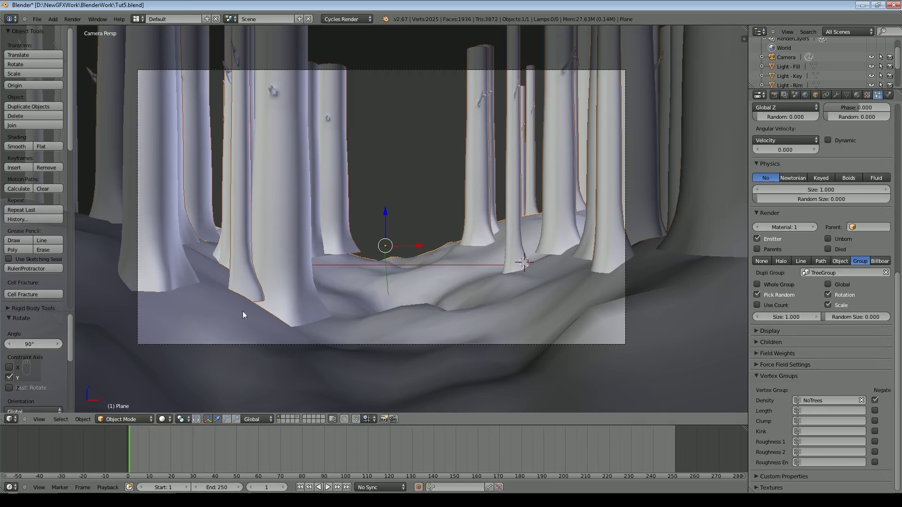
Show only the tree layer and shift the whole mesh of the thinnest trunk slightly below its origin in Edit Mode.
{"action": "left_click", "coordinate": [297, 417]}
{"action": "middle_click_drag", "start_coordinate": [413, 325], "coordinate": [377, 240]}
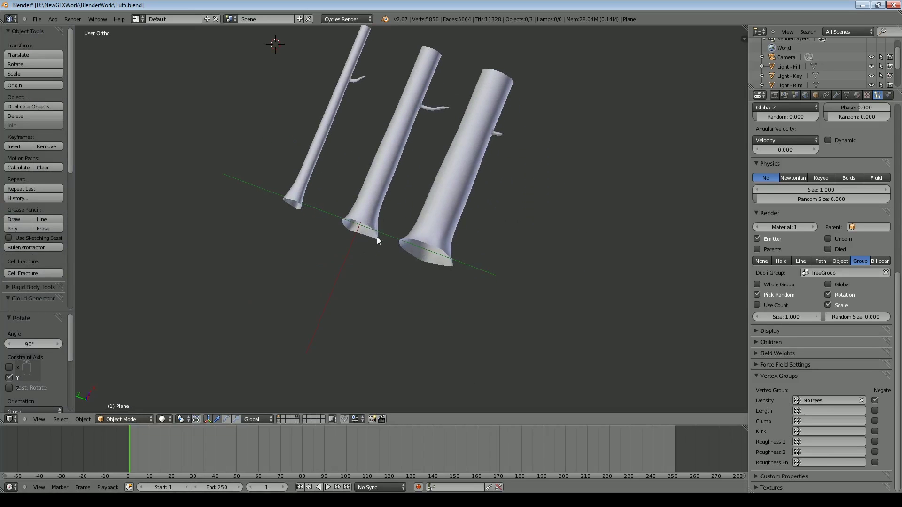
{"action": "right_click", "coordinate": [310, 162]}
{"action": "key", "text": "Tab"}
{"action": "key", "text": "a"}
{"action": "key", "text": "a"}
{"action": "key", "text": "a"}
{"action": "left_click_drag", "start_coordinate": [342, 82], "coordinate": [390, 112]}
{"action": "key", "text": "Tab"}
Shift all vertices of the middle trunk, Tree2, slightly past its origin toward the base in Edit Mode.
{"action": "right_click", "coordinate": [401, 144]}
{"action": "key", "text": "Tab"}
{"action": "key", "text": "a"}
{"action": "key", "text": "a"}
{"action": "key", "text": "a"}
{"action": "key", "text": "a"}
{"action": "key", "text": "a"}
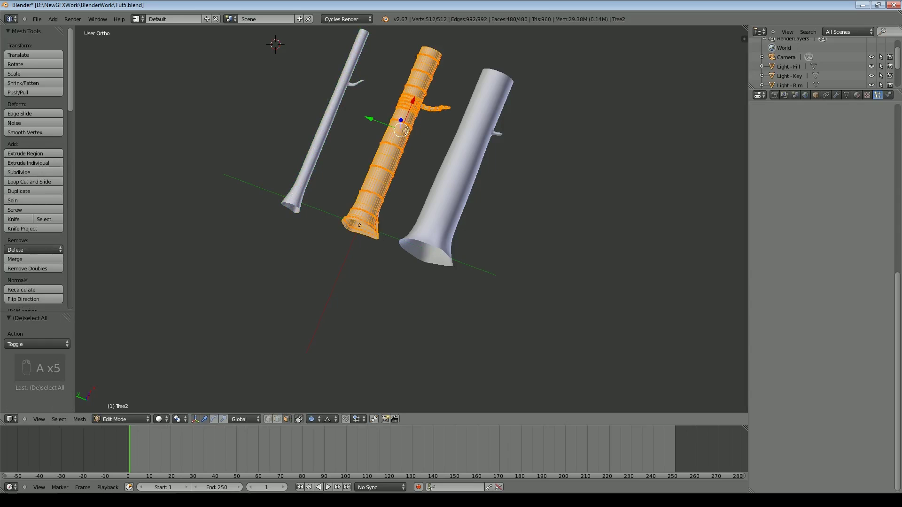
{"action": "left_click_drag", "start_coordinate": [414, 106], "coordinate": [432, 132]}
{"action": "key", "text": "Tab"}
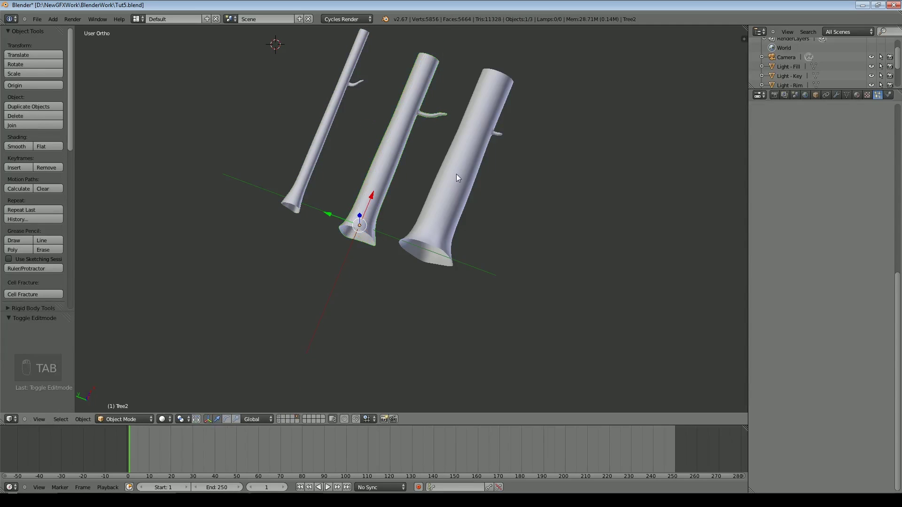
Shift all vertices of the thickest trunk, Tree3, about 0.19 units along X toward its base in Edit Mode.
{"action": "right_click", "coordinate": [455, 174]}
{"action": "key", "text": "Tab"}
{"action": "key", "text": "a"}
{"action": "key", "text": "a"}
{"action": "key", "text": "a"}
{"action": "key", "text": "a"}
{"action": "key", "text": "a"}
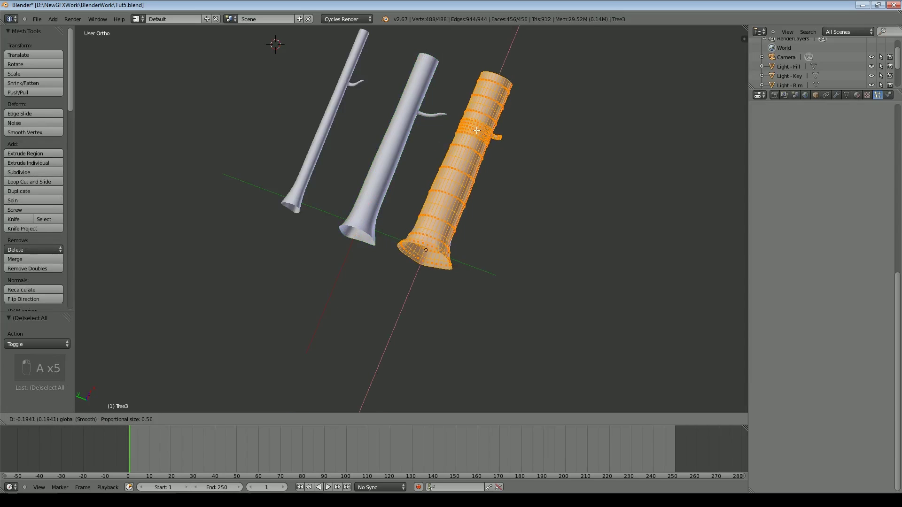
{"action": "key", "text": "Tab"}
Return to the terrain layer in camera view, reselect the ground plane and set the Trees particle seed to 1.
{"action": "left_click", "coordinate": [279, 417]}
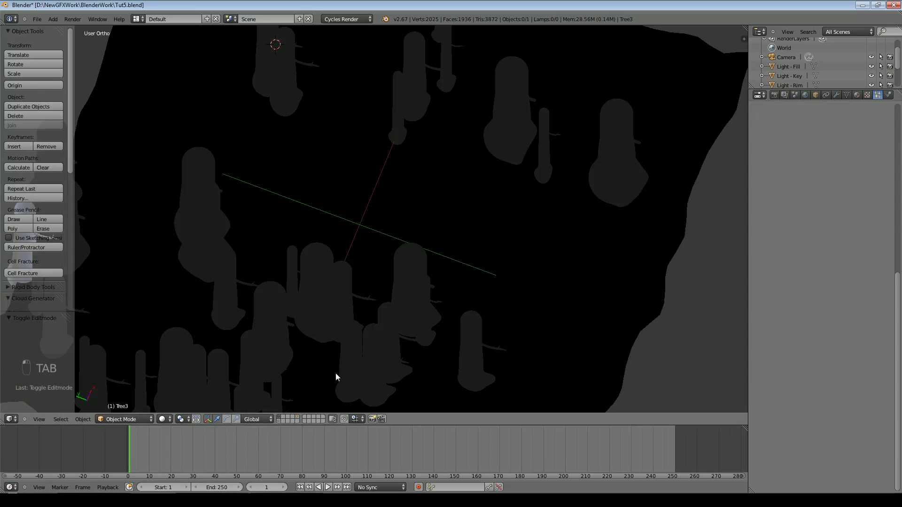
{"action": "key", "text": "KP_0"}
{"action": "right_click", "coordinate": [409, 321]}
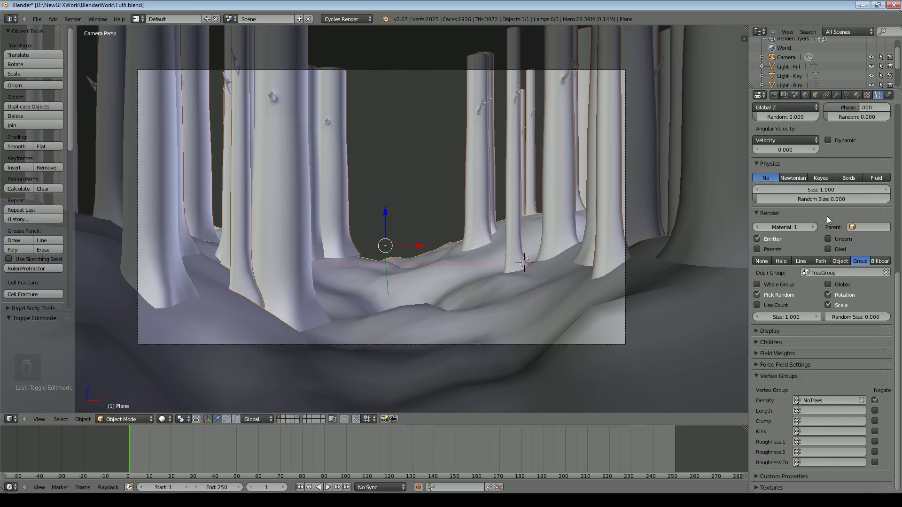
{"action": "scroll", "coordinate": [778, 197], "scroll_direction": "up", "scroll_amount": 15}
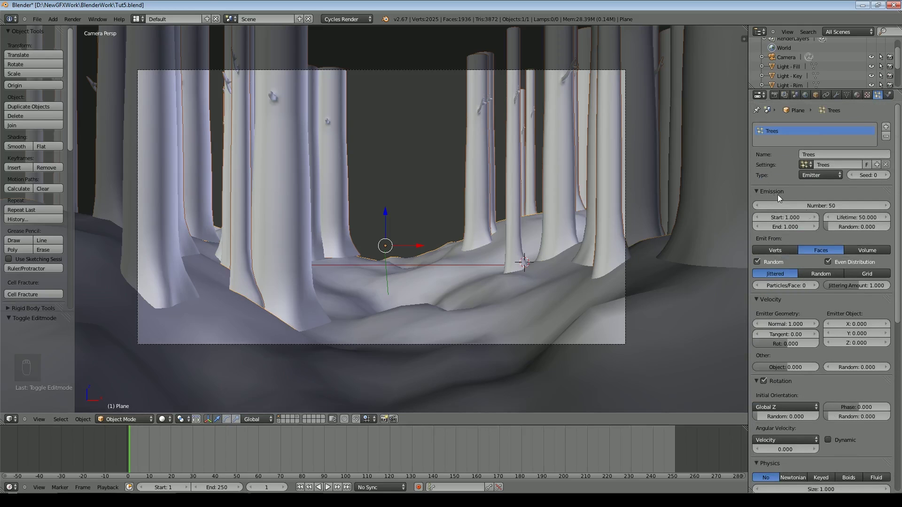
{"action": "left_click", "coordinate": [886, 175]}
{"action": "scroll", "coordinate": [641, 253], "scroll_direction": "down", "scroll_amount": 2}
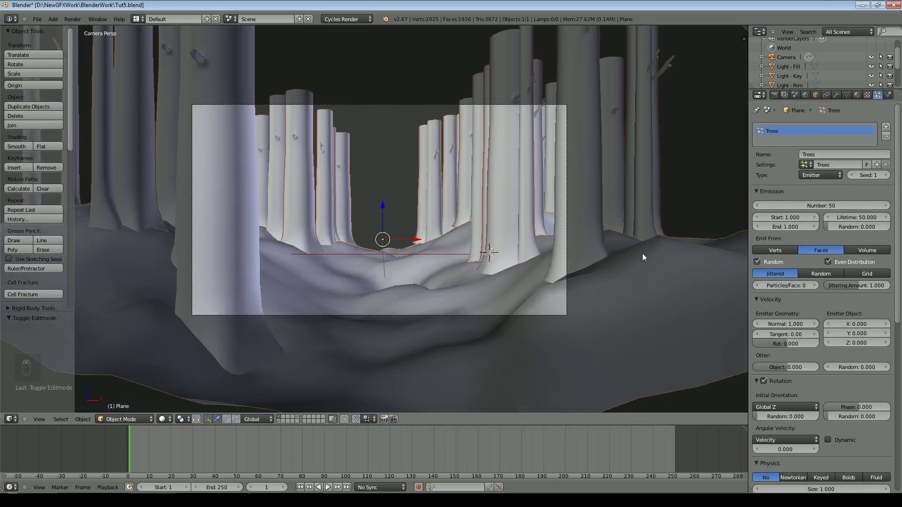
Set the TreeGroup instance size of the Trees particle system to 1.5.
{"action": "scroll", "coordinate": [787, 251], "scroll_direction": "down", "scroll_amount": 6}
{"action": "scroll", "coordinate": [785, 252], "scroll_direction": "down", "scroll_amount": 10}
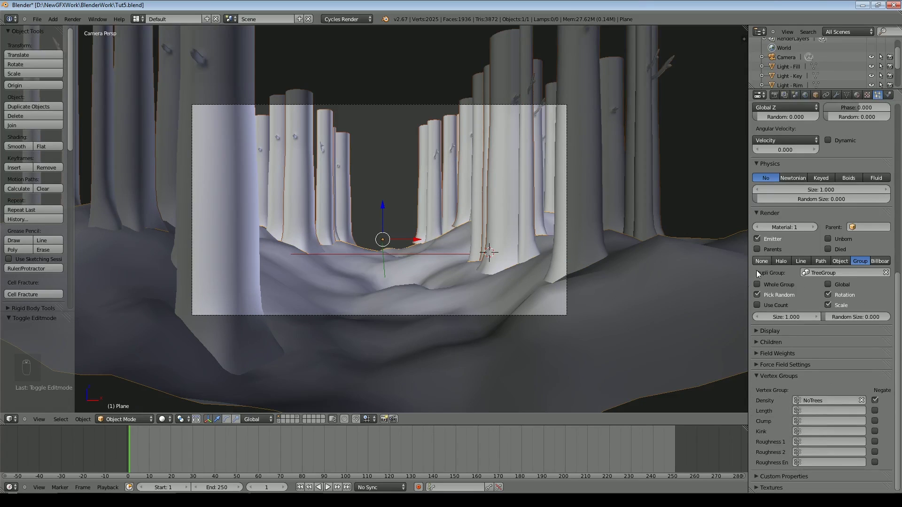
{"action": "left_click", "coordinate": [778, 317]}
{"action": "type", "text": "1.5"}
{"action": "key", "text": "Return"}
Set the emission number of the Trees particle system to 25.
{"action": "scroll", "coordinate": [752, 247], "scroll_direction": "up", "scroll_amount": 4}
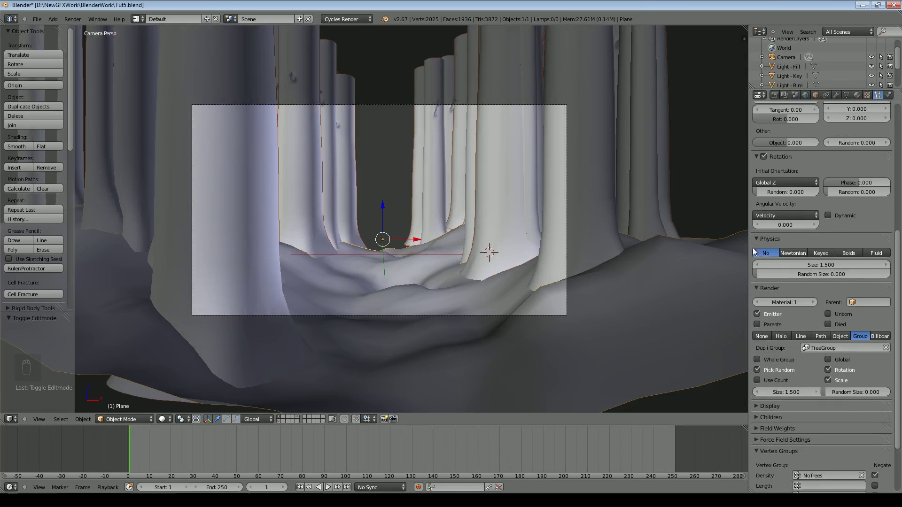
{"action": "scroll", "coordinate": [653, 251], "scroll_direction": "up", "scroll_amount": 2}
{"action": "scroll", "coordinate": [818, 238], "scroll_direction": "up", "scroll_amount": 6}
{"action": "scroll", "coordinate": [819, 238], "scroll_direction": "up", "scroll_amount": 6}
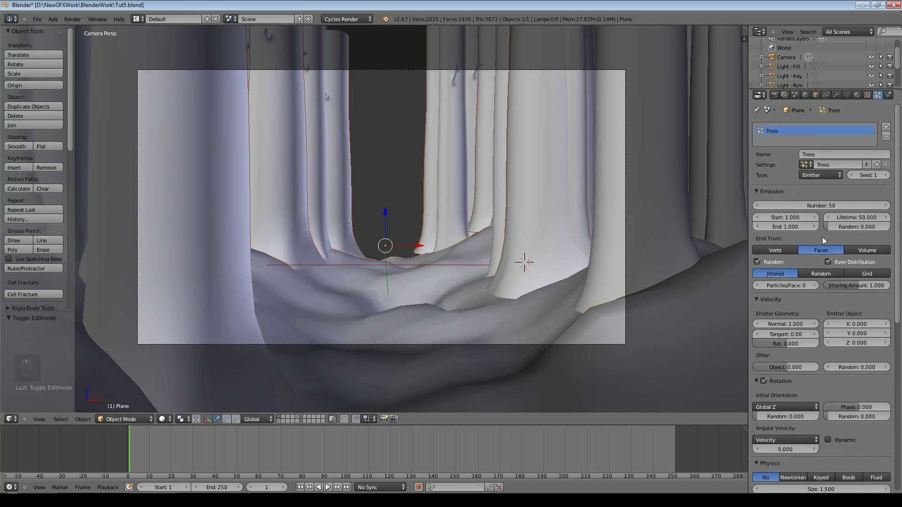
{"action": "left_click", "coordinate": [814, 205]}
{"action": "type", "text": "25"}
{"action": "key", "text": "Return"}
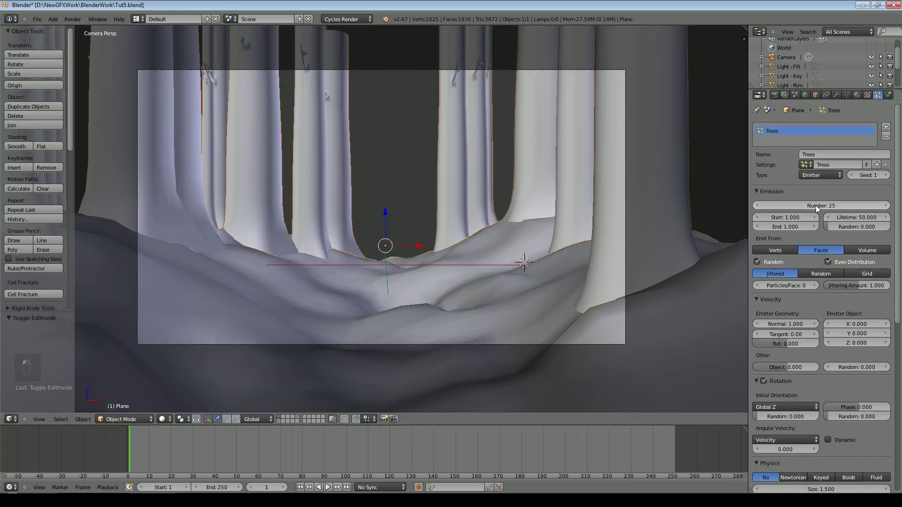
Step the Trees particle seed up to 10 to compare trunk layouts in the camera view.
{"action": "left_click", "coordinate": [886, 175]}
{"action": "left_click", "coordinate": [886, 175]}
{"action": "left_click", "coordinate": [886, 175]}
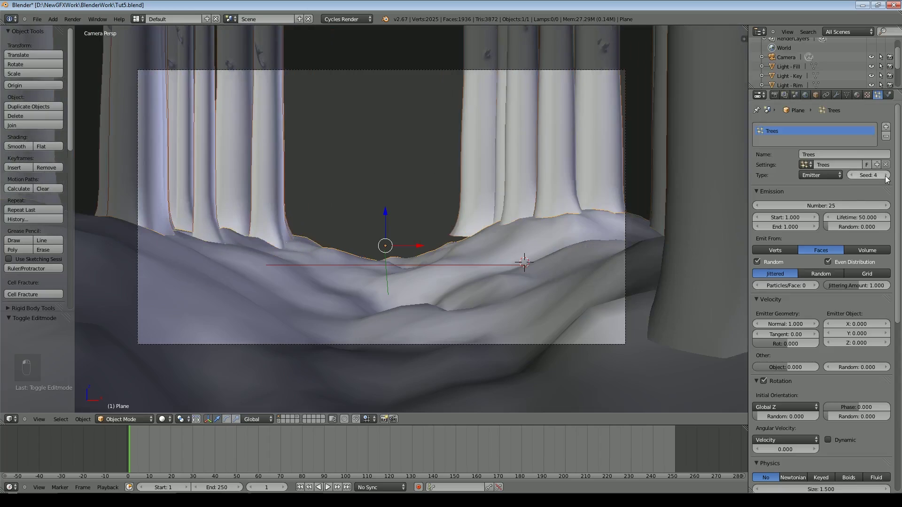
{"action": "left_click", "coordinate": [886, 175]}
{"action": "left_click", "coordinate": [886, 175]}
{"action": "left_click", "coordinate": [886, 175]}
{"action": "left_click", "coordinate": [886, 176]}
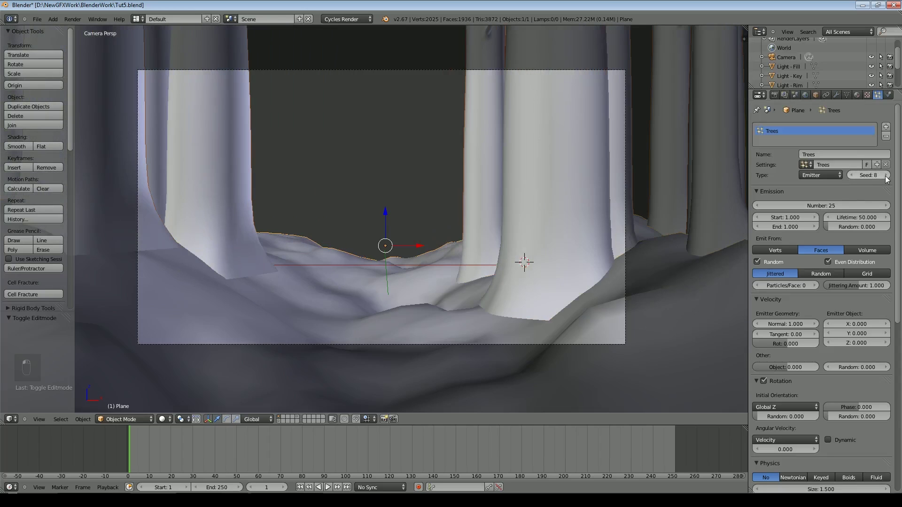
{"action": "left_click", "coordinate": [887, 175]}
{"action": "left_click", "coordinate": [886, 175]}
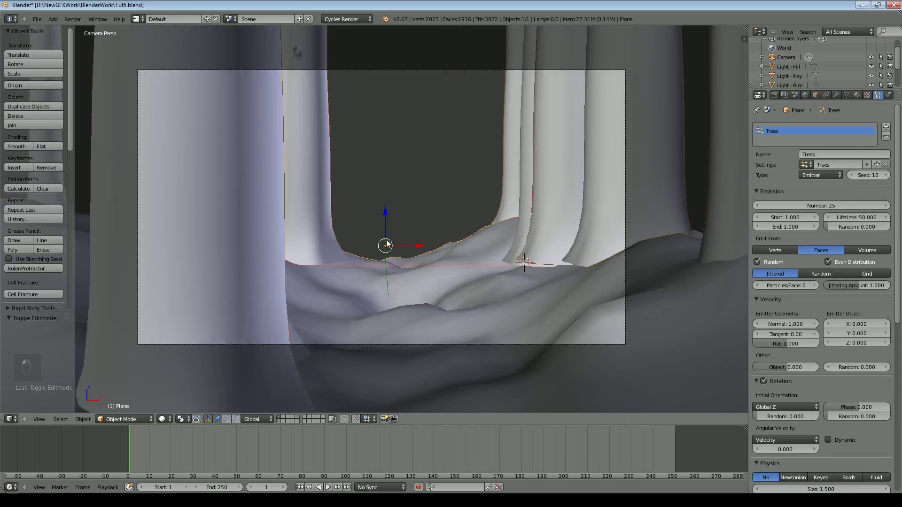
Raise the Trees particle number to 26 and step the seed up to 24 to compare more layouts.
{"action": "left_click", "coordinate": [886, 206]}
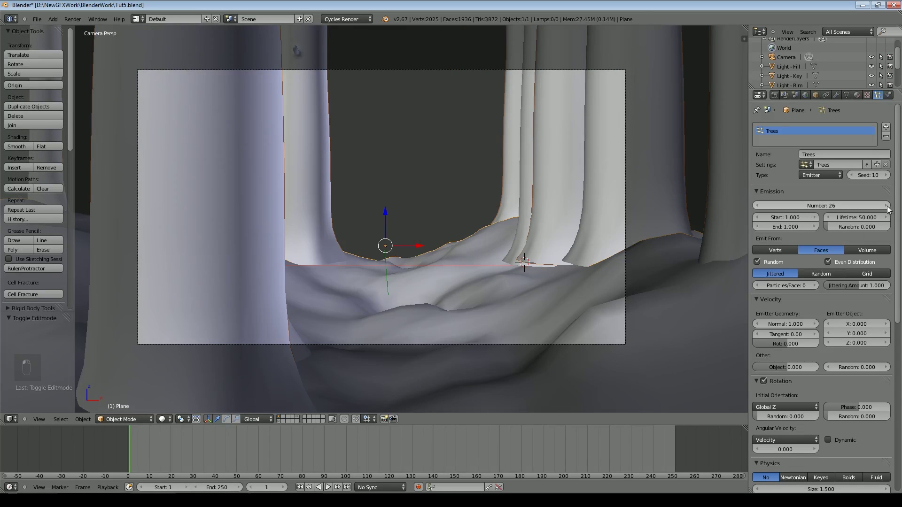
{"action": "left_click", "coordinate": [886, 175]}
{"action": "left_click", "coordinate": [886, 175]}
{"action": "left_click", "coordinate": [886, 175]}
{"action": "left_click", "coordinate": [886, 175]}
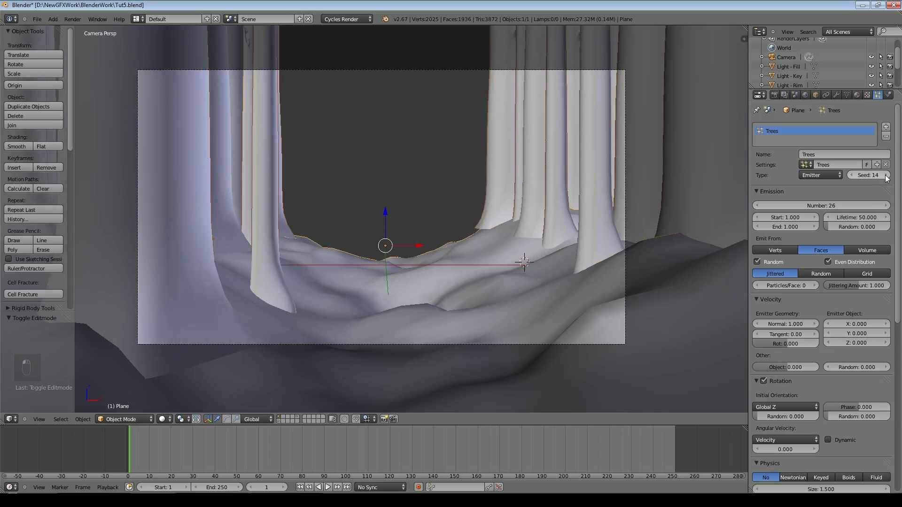
{"action": "left_click", "coordinate": [886, 175]}
{"action": "left_click", "coordinate": [886, 175]}
{"action": "left_click", "coordinate": [886, 175]}
{"action": "left_click", "coordinate": [886, 176]}
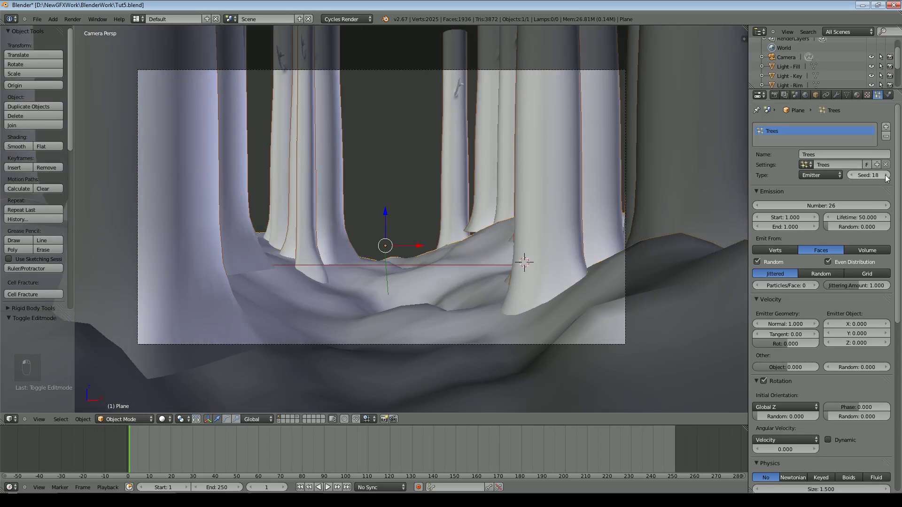
{"action": "left_click", "coordinate": [886, 175]}
{"action": "left_click", "coordinate": [886, 175]}
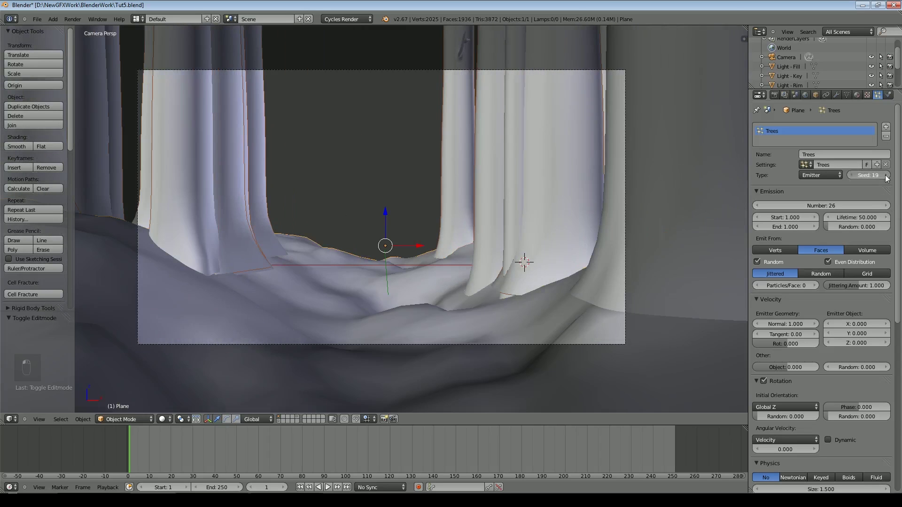
{"action": "left_click", "coordinate": [886, 176]}
{"action": "left_click", "coordinate": [886, 175]}
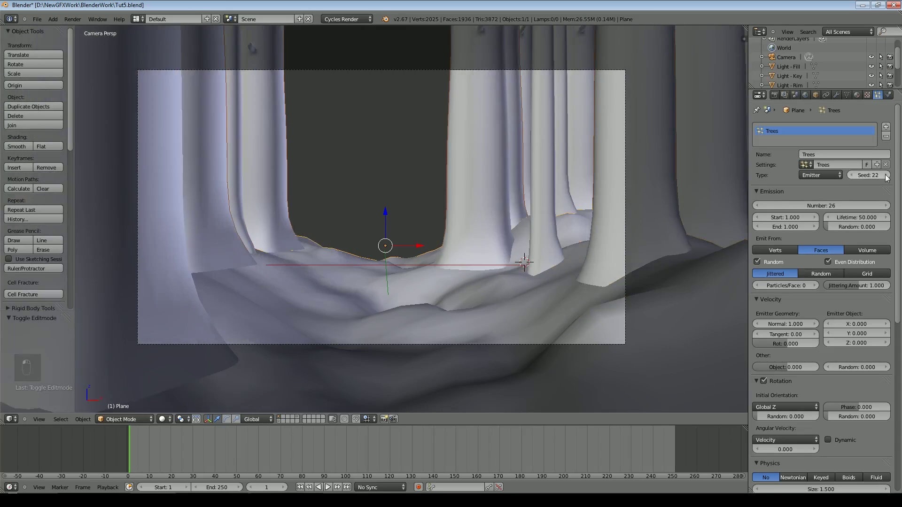
{"action": "left_click", "coordinate": [886, 175]}
{"action": "left_click", "coordinate": [886, 175]}
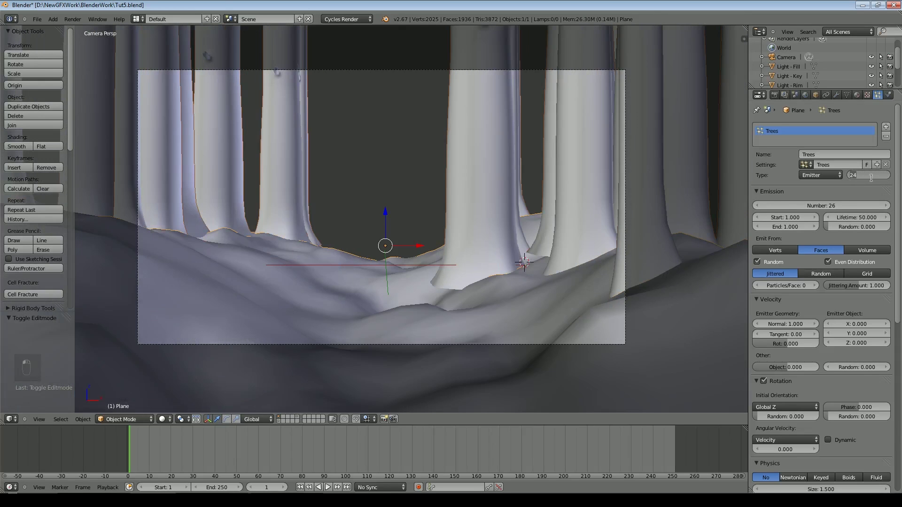
Restart the Trees particle seed from 1 and step it up to 9.
{"action": "key", "text": "Return"}
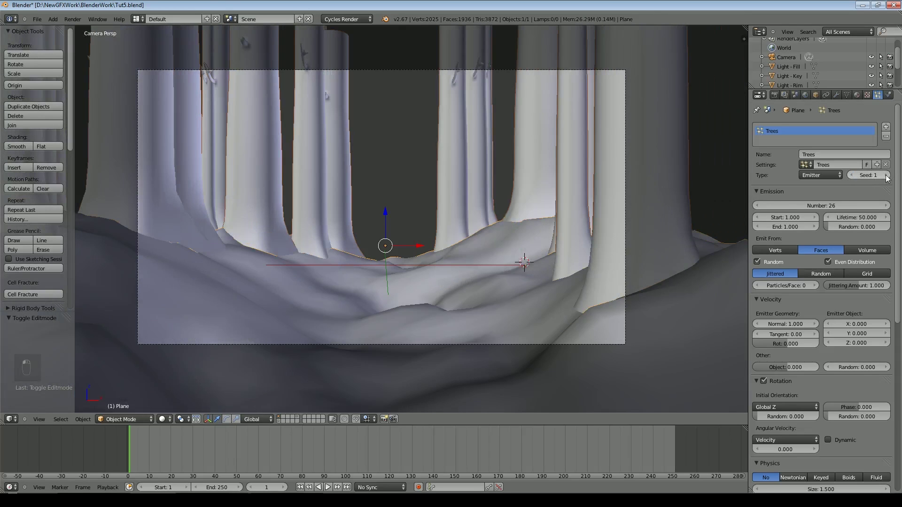
{"action": "left_click", "coordinate": [886, 175]}
{"action": "left_click", "coordinate": [886, 175]}
{"action": "left_click", "coordinate": [886, 175]}
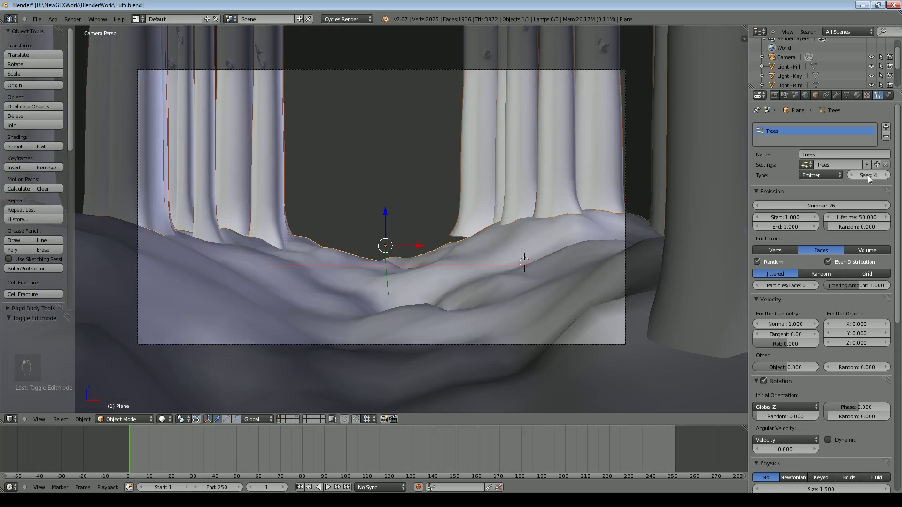
{"action": "left_click", "coordinate": [851, 175]}
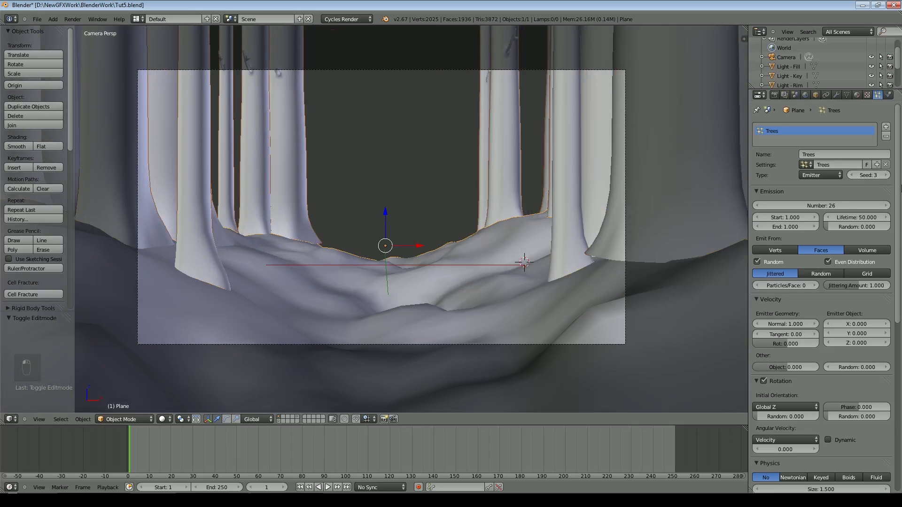
{"action": "left_click", "coordinate": [887, 175]}
{"action": "left_click", "coordinate": [886, 175]}
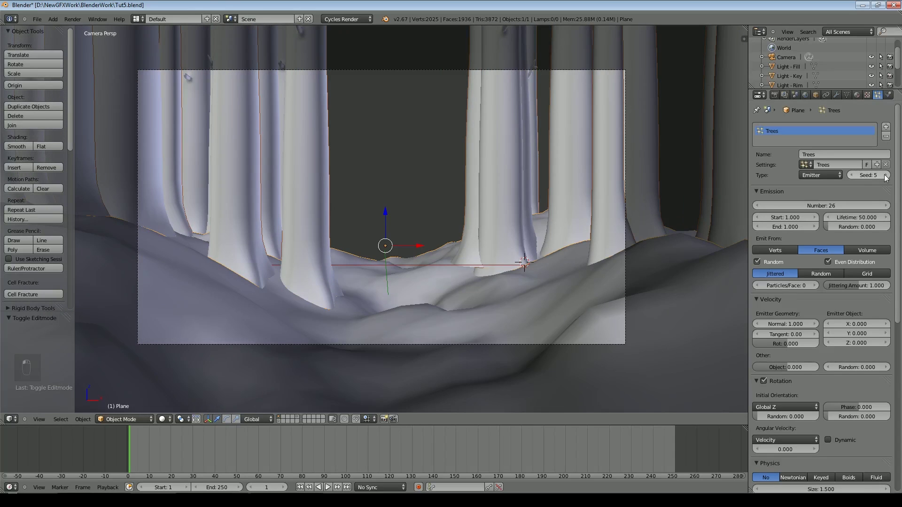
{"action": "left_click", "coordinate": [886, 175]}
{"action": "left_click", "coordinate": [886, 175]}
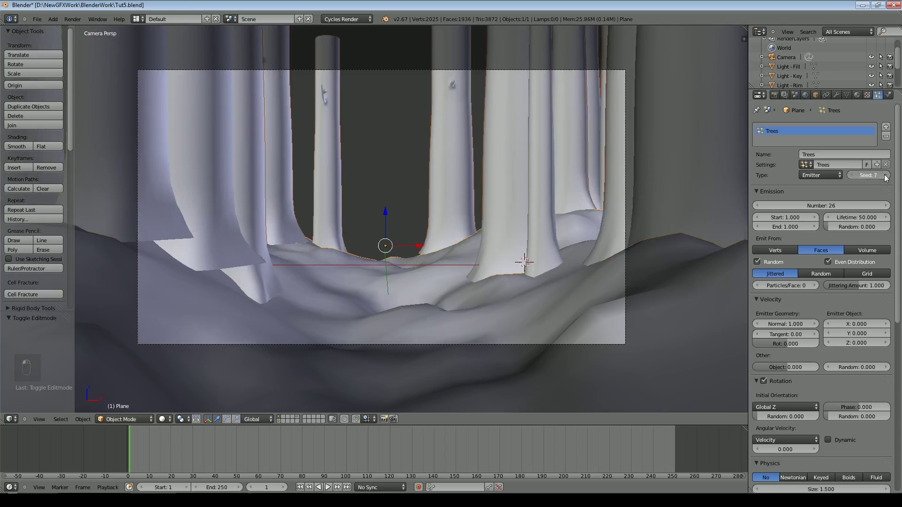
{"action": "left_click", "coordinate": [886, 175]}
{"action": "left_click", "coordinate": [886, 175]}
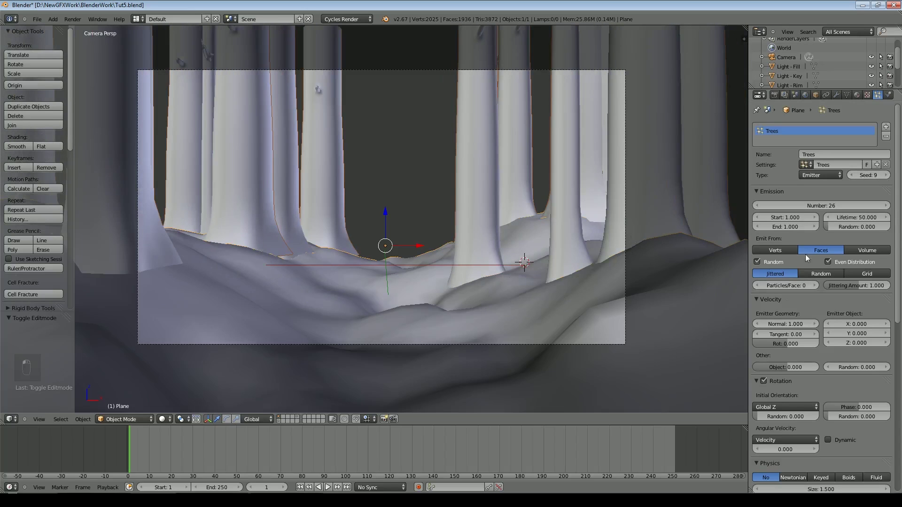
Set the TreeGroup instance size of the Trees particle system to 1.25.
{"action": "scroll", "coordinate": [805, 254], "scroll_direction": "down", "scroll_amount": 15}
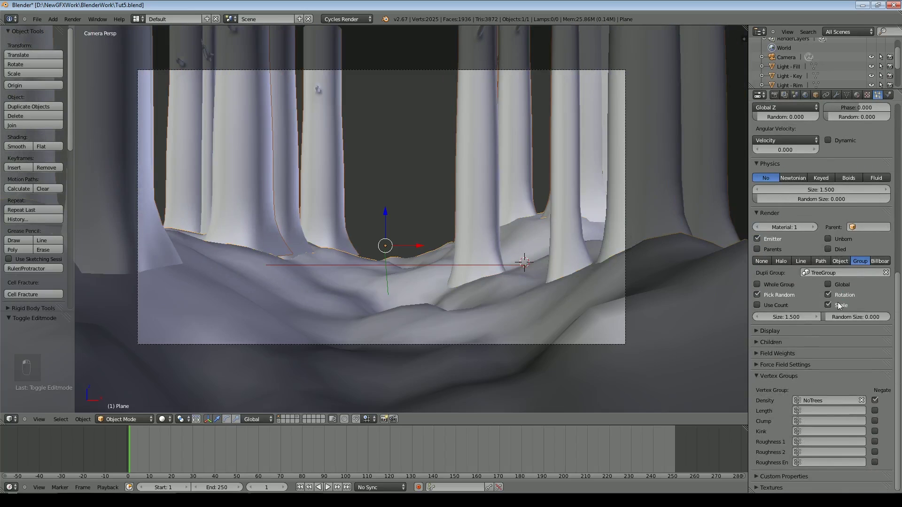
{"action": "left_click", "coordinate": [788, 314]}
{"action": "type", "text": "1.25"}
{"action": "key", "text": "Return"}
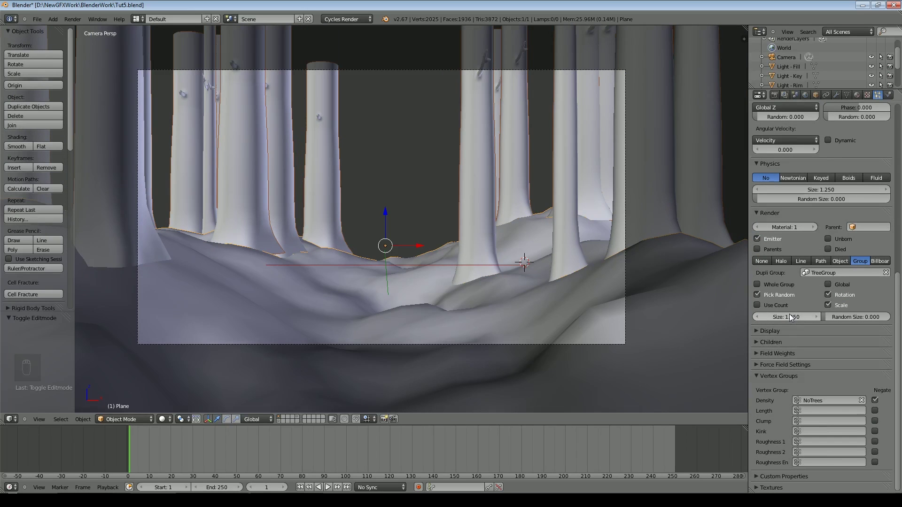
{"action": "scroll", "coordinate": [484, 205], "scroll_direction": "up", "scroll_amount": 2}
{"action": "scroll", "coordinate": [484, 204], "scroll_direction": "down", "scroll_amount": 3}
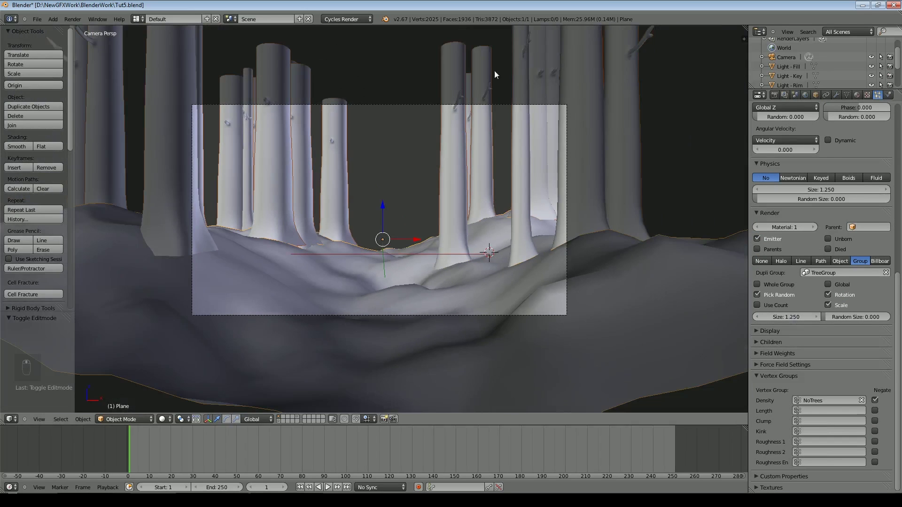
{"action": "scroll", "coordinate": [623, 232], "scroll_direction": "up", "scroll_amount": 2}
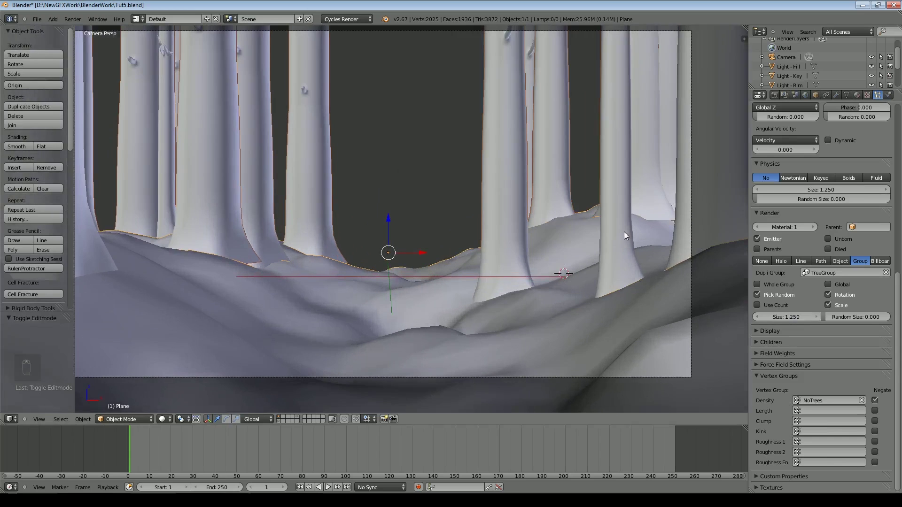
Step the Trees particle seed up to 18.
{"action": "scroll", "coordinate": [868, 188], "scroll_direction": "up", "scroll_amount": 10}
{"action": "left_click", "coordinate": [887, 120]}
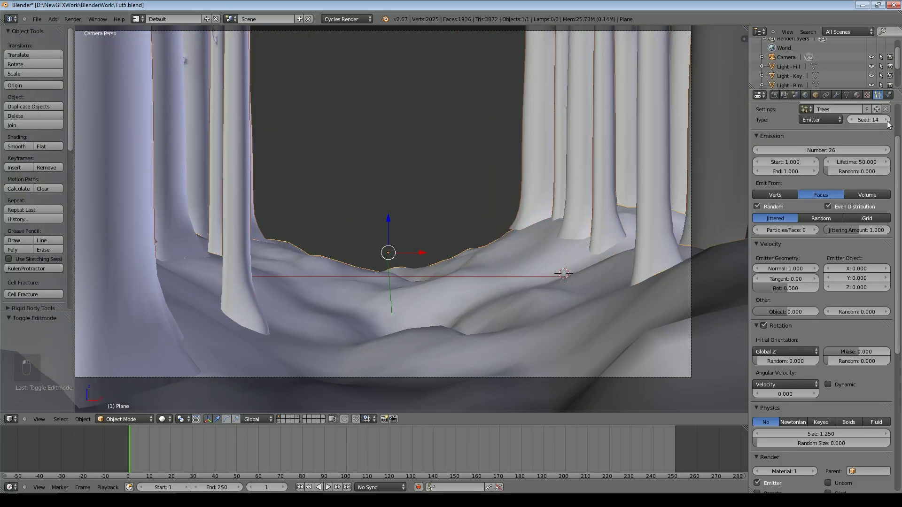
{"action": "left_click", "coordinate": [886, 120]}
{"action": "left_click", "coordinate": [886, 121]}
{"action": "left_click", "coordinate": [887, 120]}
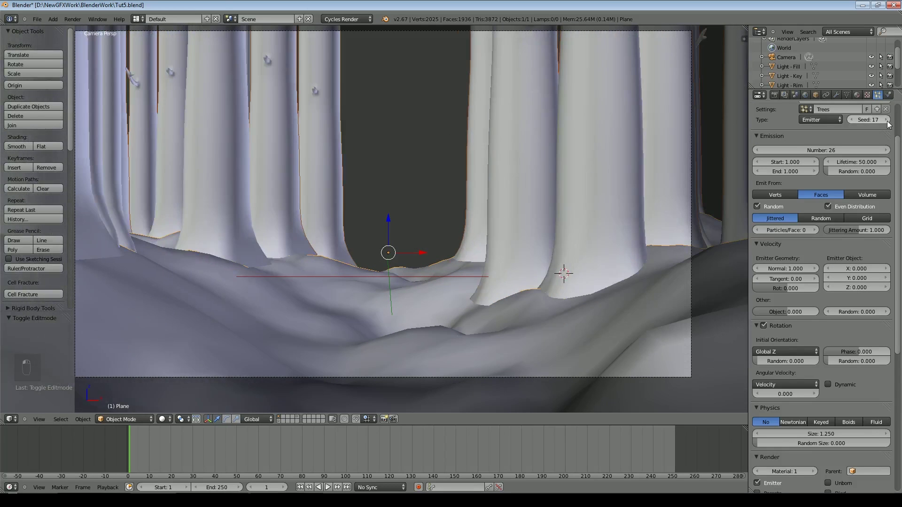
{"action": "left_click", "coordinate": [887, 120]}
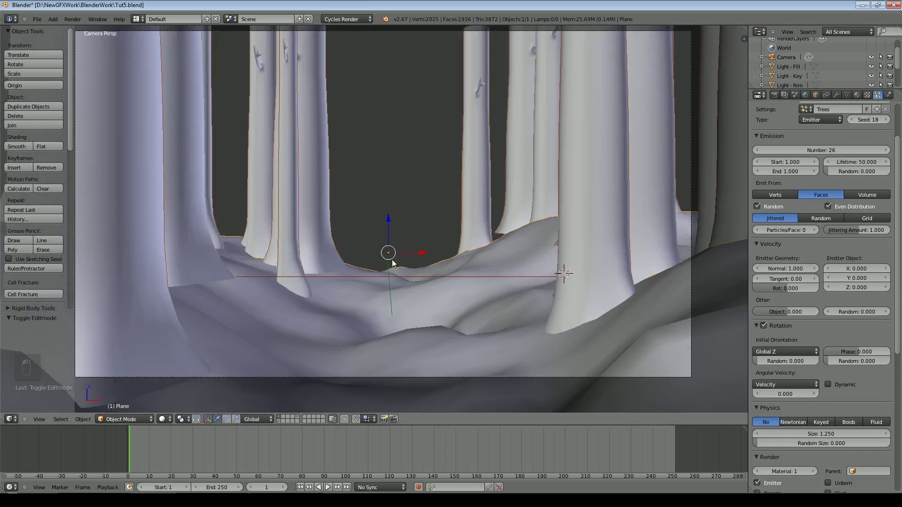
Show only the tree layer and shift the whole Tree1 mesh further along X toward its base in Edit Mode.
{"action": "left_click", "coordinate": [297, 417]}
{"action": "middle_click_drag", "start_coordinate": [381, 322], "coordinate": [367, 179]}
{"action": "right_click", "coordinate": [367, 166]}
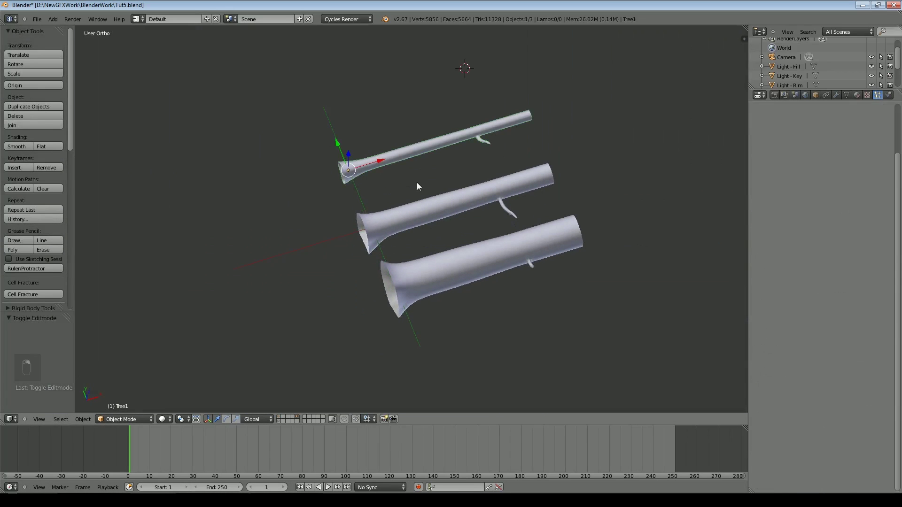
{"action": "key", "text": "Tab"}
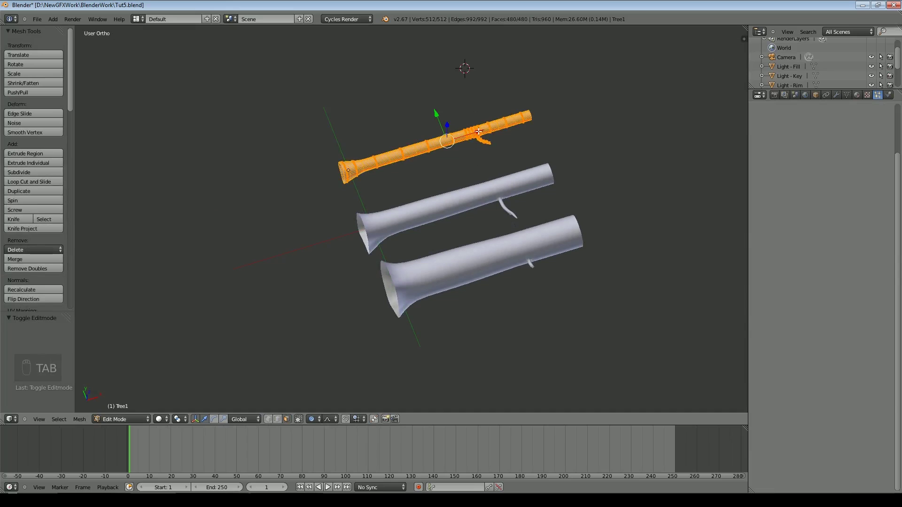
{"action": "key", "text": "Tab"}
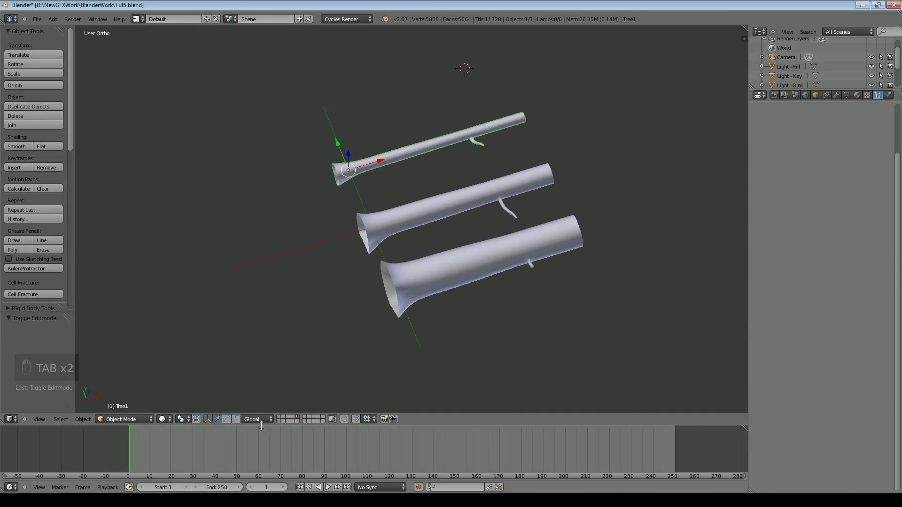
Return to the terrain layer, reselect the ground plane and inspect the trunk bases through the camera.
{"action": "left_click", "coordinate": [279, 416]}
{"action": "right_click", "coordinate": [520, 304]}
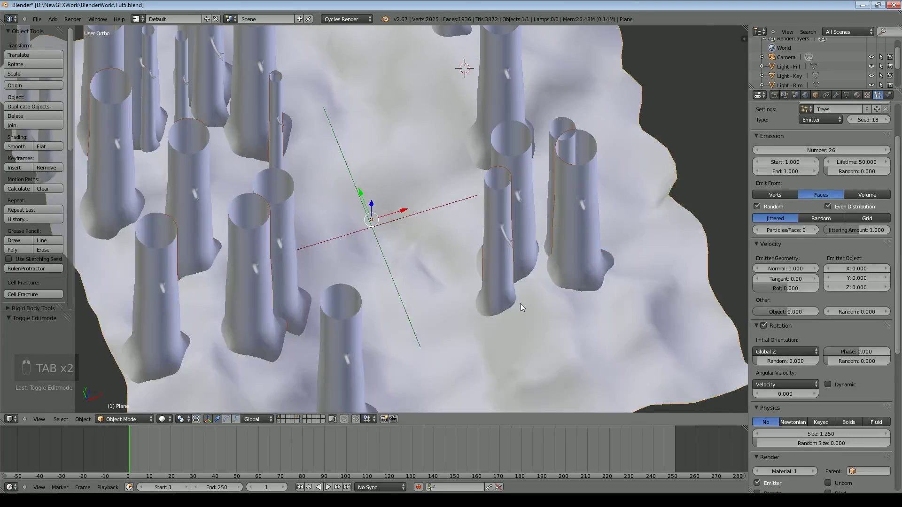
{"action": "key", "text": "KP_0"}
{"action": "scroll", "coordinate": [520, 303], "scroll_direction": "up", "scroll_amount": 1}
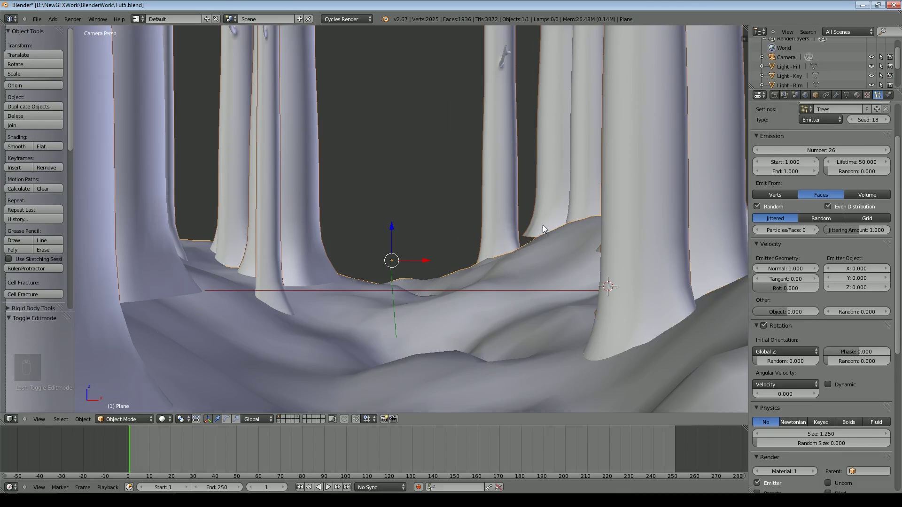
Show only the tree layer and shift the whole Tree2 mesh about -0.415 along X in Edit Mode.
{"action": "left_click", "coordinate": [295, 418]}
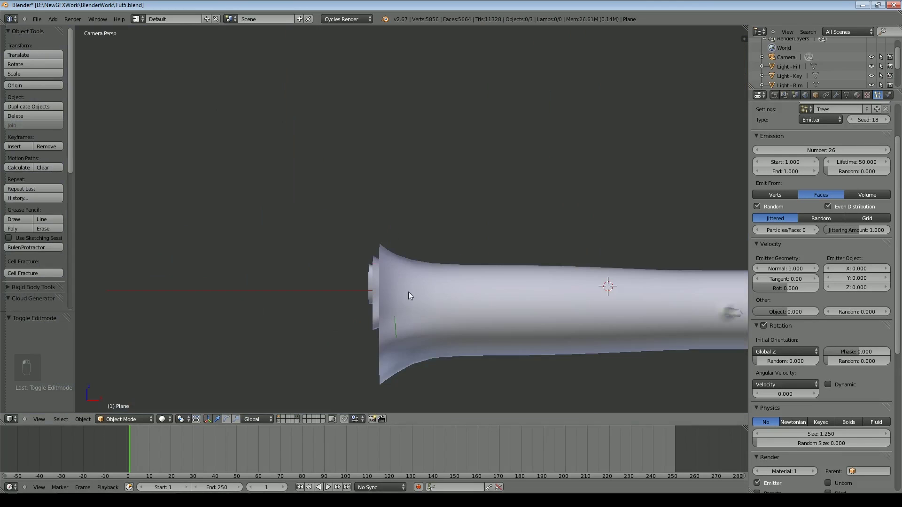
{"action": "middle_click_drag", "start_coordinate": [418, 304], "coordinate": [396, 238]}
{"action": "right_click", "coordinate": [396, 238]}
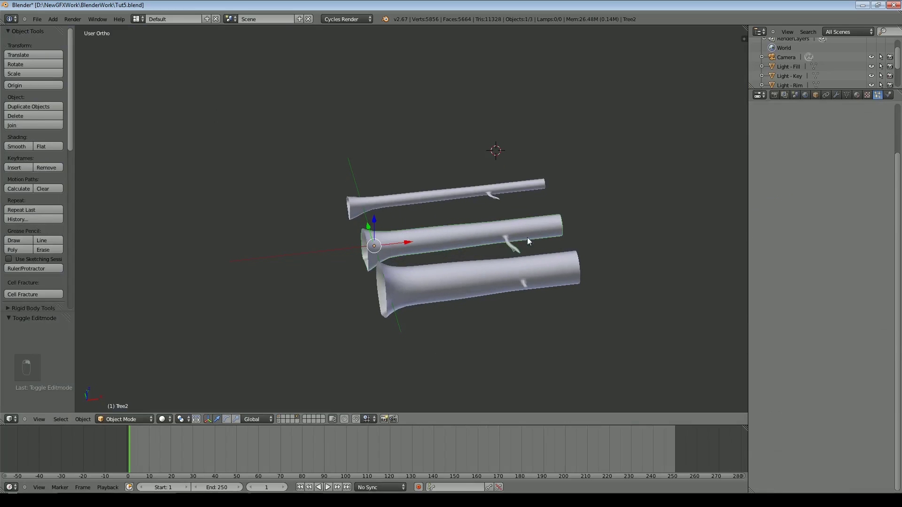
{"action": "key", "text": "Tab"}
{"action": "key", "text": "s"}
{"action": "key", "text": "Escape"}
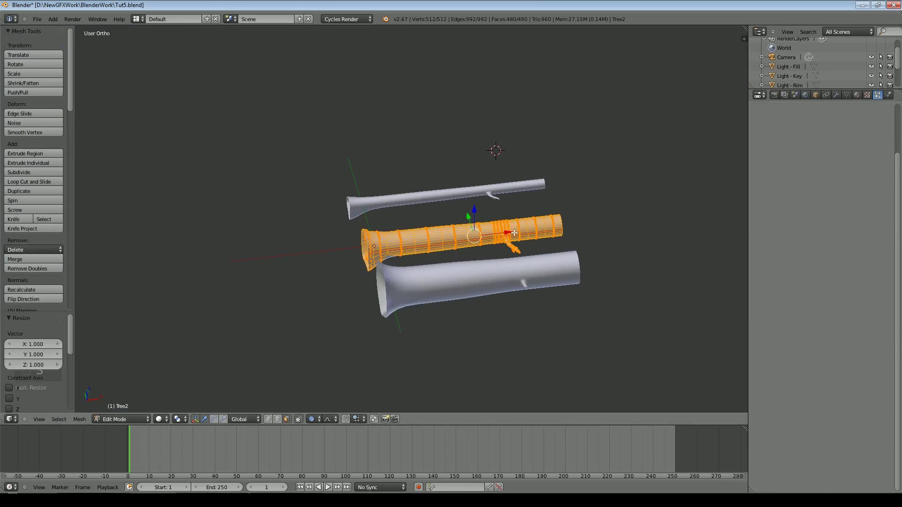
{"action": "key", "text": "g"}
{"action": "key", "text": "x"}
{"action": "left_click", "coordinate": [501, 259]}
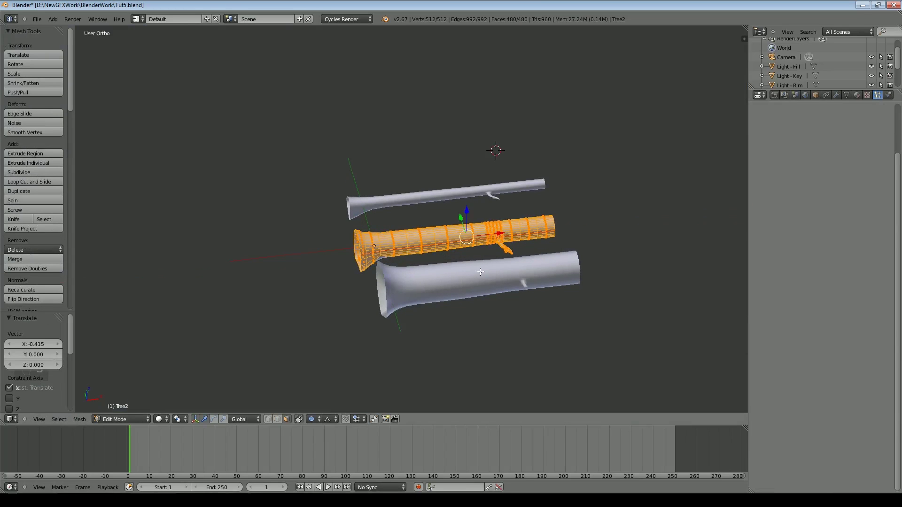
Shift the whole Tree3 mesh along X toward its base in Edit Mode, leaving the object's origin in place.
{"action": "key", "text": "Tab"}
{"action": "right_click", "coordinate": [480, 272]}
{"action": "key", "text": "Tab"}
{"action": "left_click_drag", "start_coordinate": [525, 274], "coordinate": [518, 276]}
{"action": "key", "text": "Tab"}
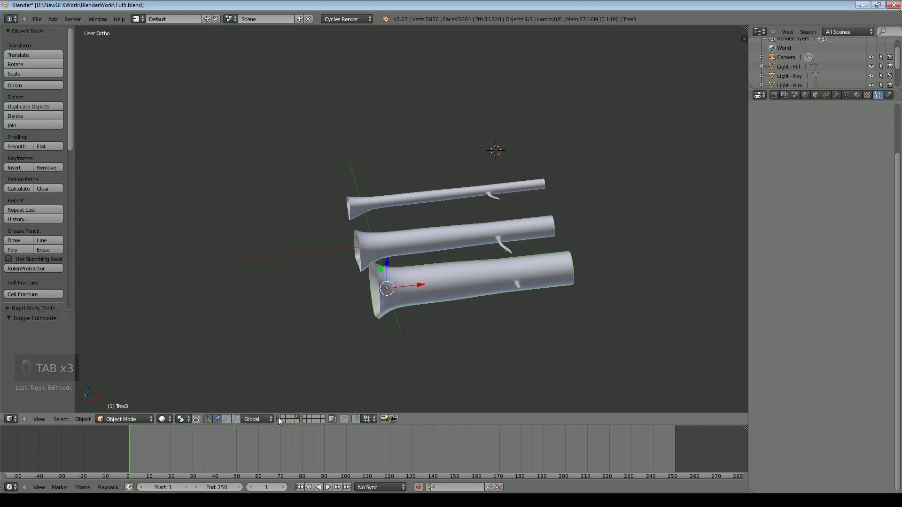
Return to the terrain layer and examine how the trunk bases meet the ground, through the camera and from several angles.
{"action": "left_click", "coordinate": [279, 416]}
{"action": "key", "text": "KP_0"}
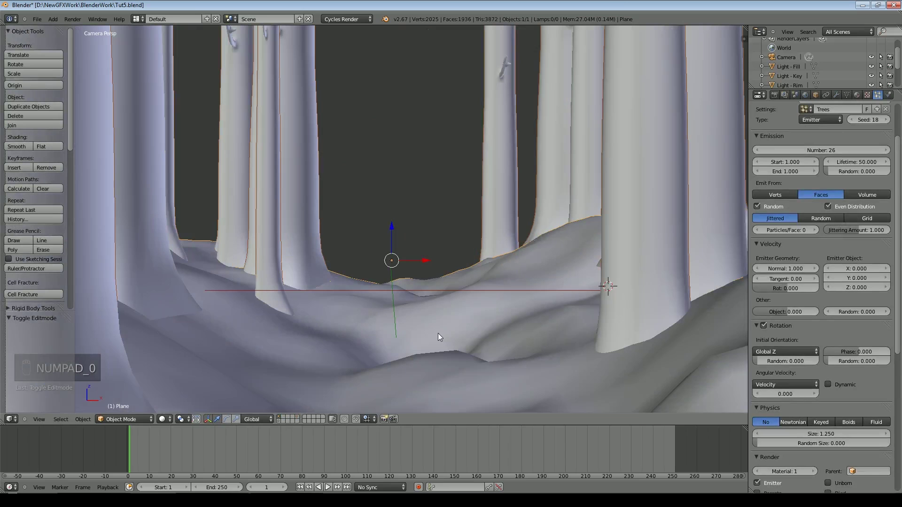
{"action": "middle_click_drag", "start_coordinate": [550, 304], "coordinate": [493, 198]}
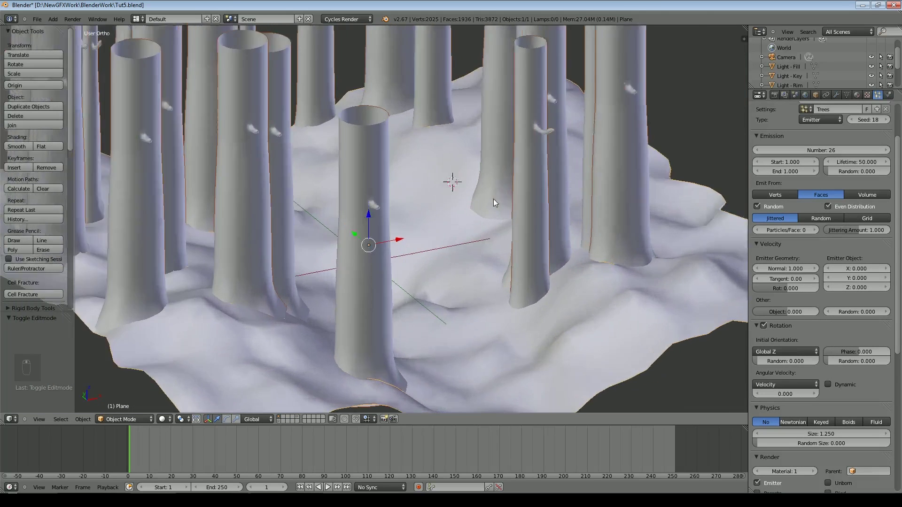
{"action": "scroll", "coordinate": [493, 198], "scroll_direction": "up", "scroll_amount": 3}
{"action": "middle_click_drag", "start_coordinate": [537, 252], "coordinate": [497, 252]}
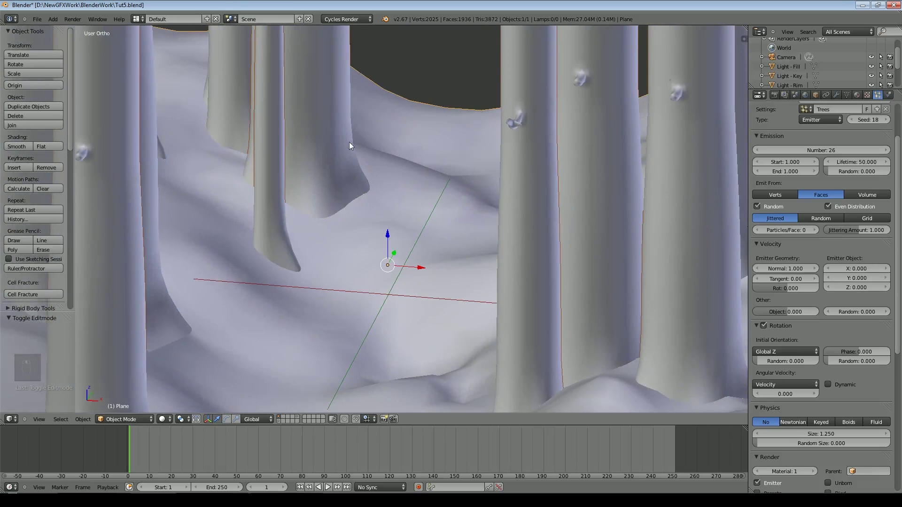
{"action": "scroll", "coordinate": [339, 202], "scroll_direction": "down", "scroll_amount": 6}
{"action": "middle_click_drag", "start_coordinate": [425, 209], "coordinate": [411, 175]}
{"action": "middle_click_drag", "start_coordinate": [442, 215], "coordinate": [374, 207]}
{"action": "scroll", "coordinate": [437, 158], "scroll_direction": "up", "scroll_amount": 1}
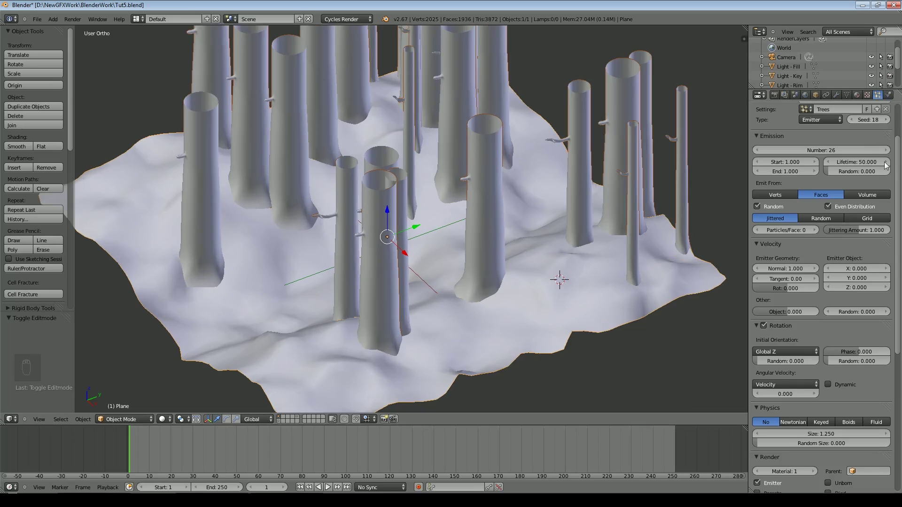
Try a Trees particle rotation phase of about 0.239 with a random phase of about 0.731.
{"action": "scroll", "coordinate": [896, 176], "scroll_direction": "down", "scroll_amount": 3}
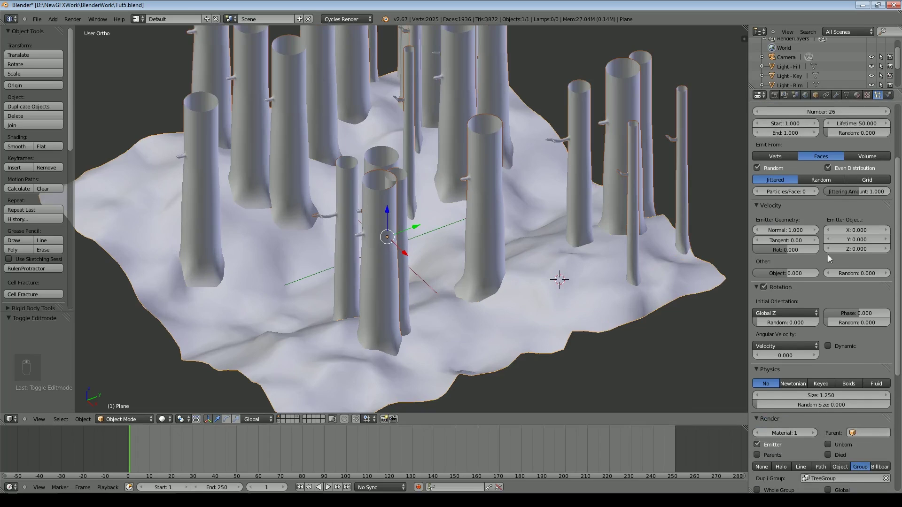
{"action": "left_click_drag", "start_coordinate": [858, 313], "coordinate": [900, 322]}
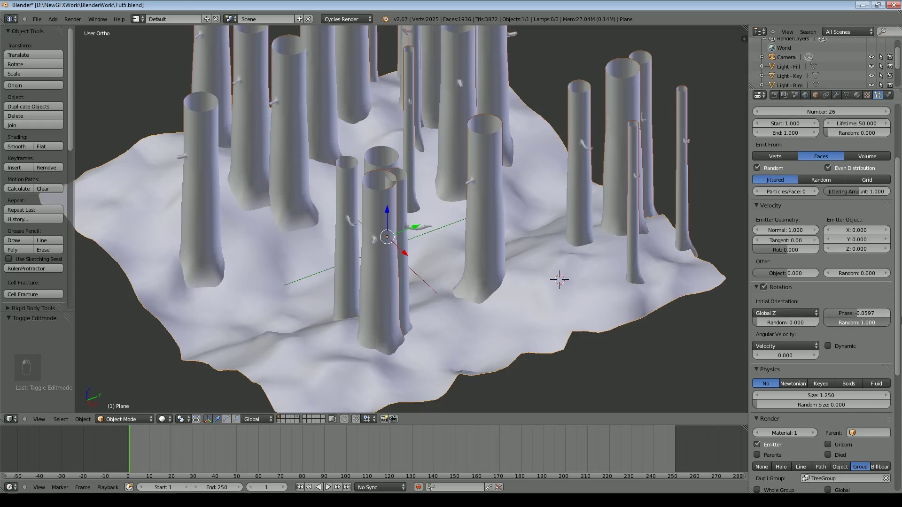
{"action": "middle_click_drag", "start_coordinate": [450, 267], "coordinate": [541, 277]}
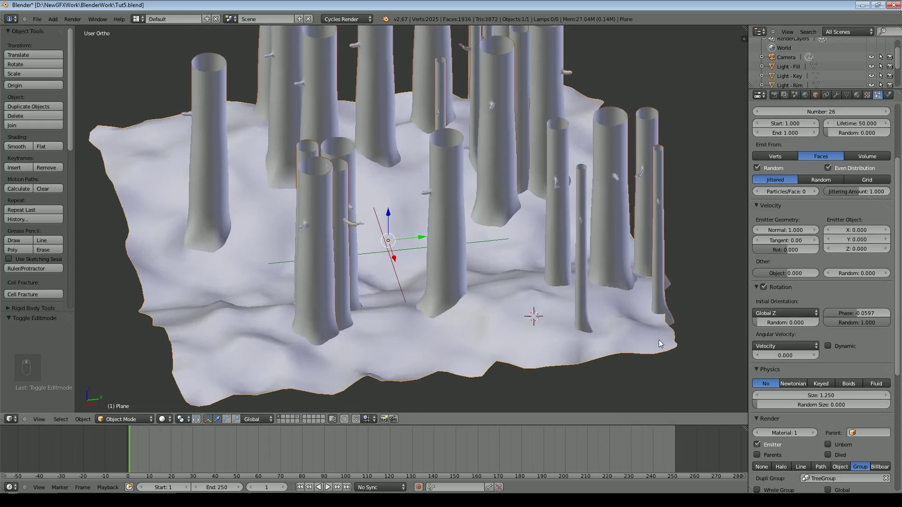
{"action": "left_click_drag", "start_coordinate": [850, 314], "coordinate": [867, 314]}
{"action": "middle_click_drag", "start_coordinate": [585, 324], "coordinate": [695, 349]}
{"action": "left_click_drag", "start_coordinate": [862, 322], "coordinate": [853, 322]}
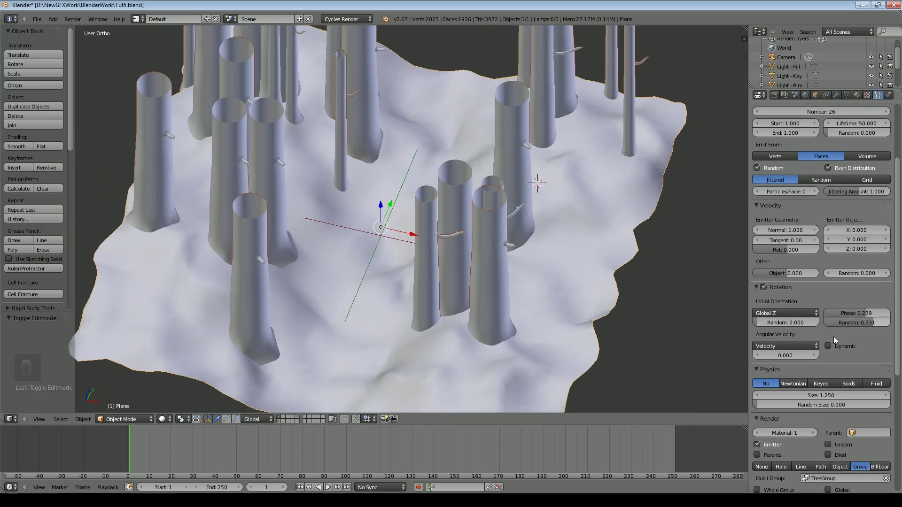
Set the Trees particle rotation phase to about 0.343 and its random phase to 1.000.
{"action": "scroll", "coordinate": [823, 346], "scroll_direction": "down", "scroll_amount": 5}
{"action": "left_click", "coordinate": [828, 407]}
{"action": "left_click", "coordinate": [828, 407]}
{"action": "left_click_drag", "start_coordinate": [865, 220], "coordinate": [889, 228]}
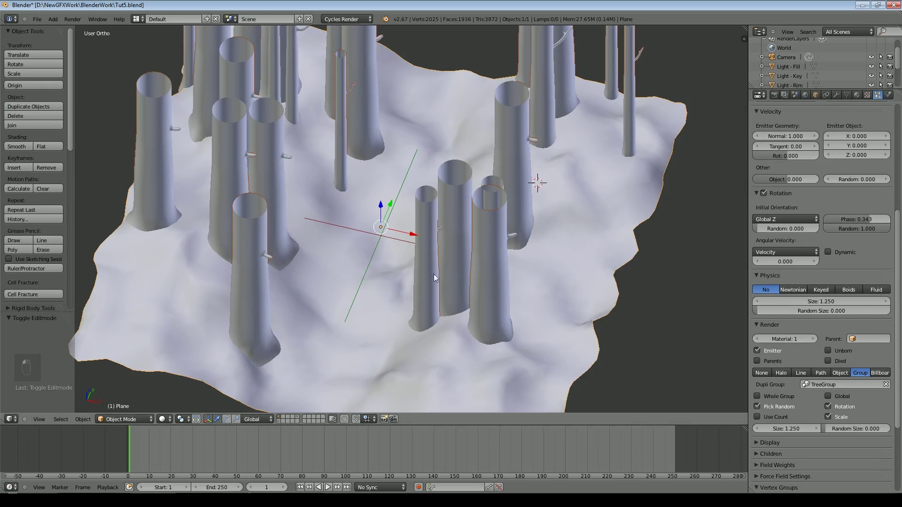
{"action": "mouse_move", "coordinate": [441, 266]}
{"action": "middle_mouse_down"}
{"action": "mouse_move", "coordinate": [449, 258]}
{"action": "mouse_move", "coordinate": [452, 269]}
{"action": "middle_mouse_up"}
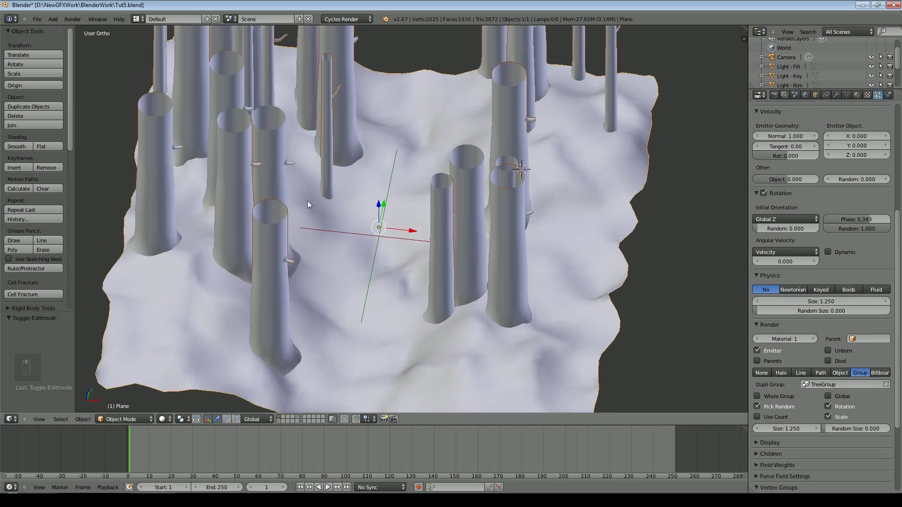
Duplicate Tree1 and Tree2 on the tree layer and offset the copies about 2.588 along Z and -1.637 along Y.
{"action": "left_click", "coordinate": [297, 418]}
{"action": "scroll", "coordinate": [526, 289], "scroll_direction": "up", "scroll_amount": 4}
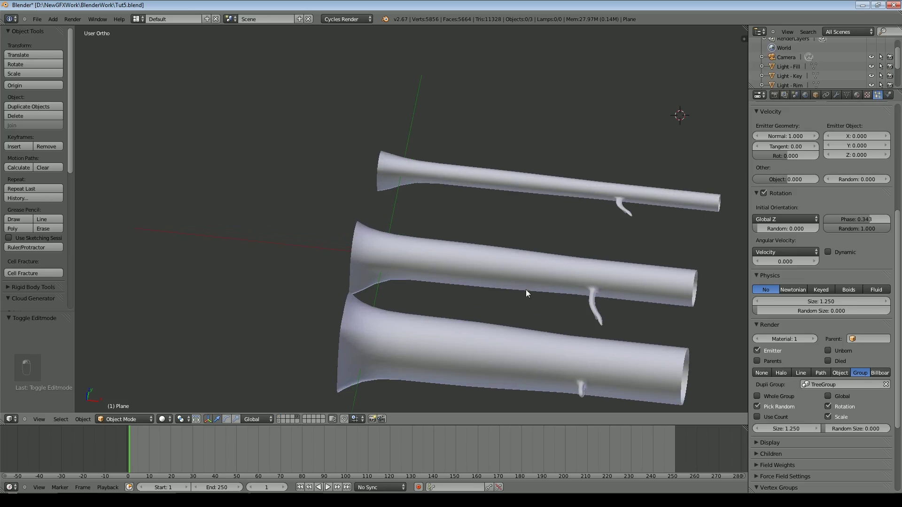
{"action": "scroll", "coordinate": [507, 232], "scroll_direction": "down", "scroll_amount": 2}
{"action": "middle_click_drag", "start_coordinate": [500, 329], "coordinate": [387, 295]}
{"action": "right_click", "coordinate": [431, 318]}
{"action": "right_click", "coordinate": [499, 310], "text": "shift"}
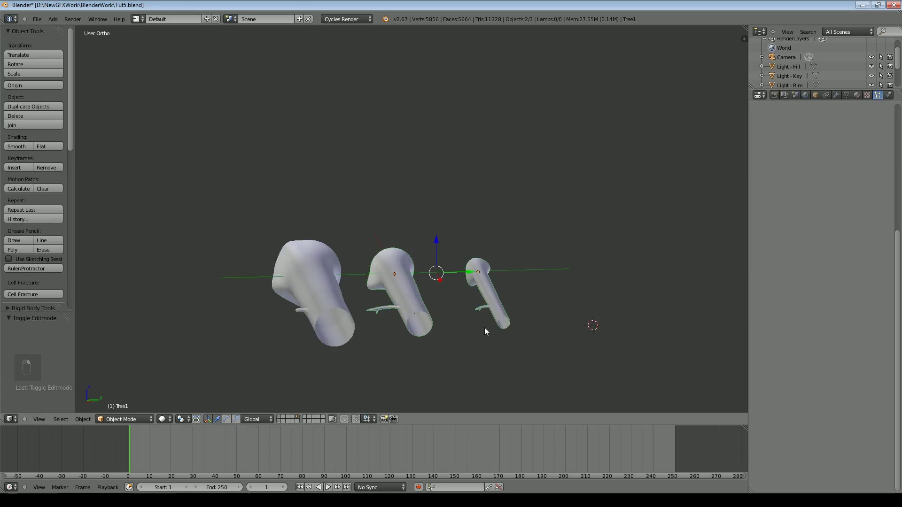
{"action": "key", "text": "shift+d"}
{"action": "right_click", "coordinate": [468, 319]}
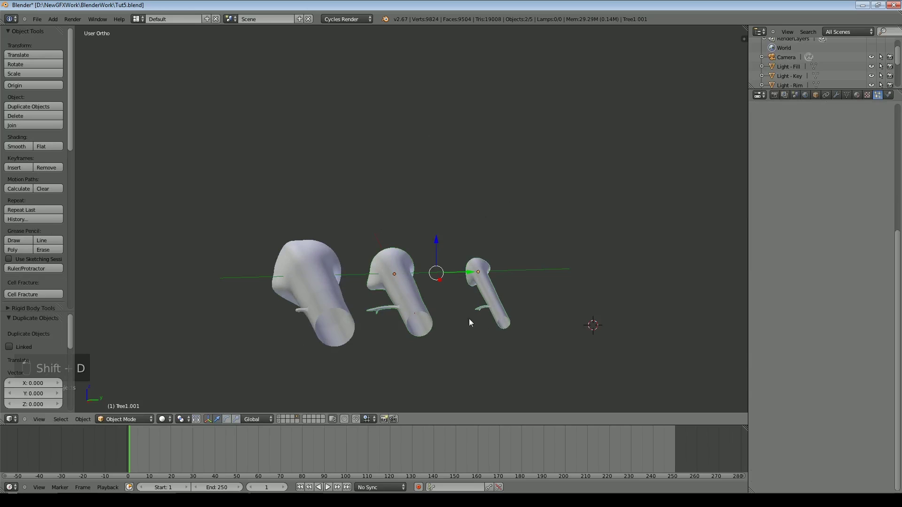
{"action": "left_click_drag", "start_coordinate": [438, 241], "coordinate": [434, 187]}
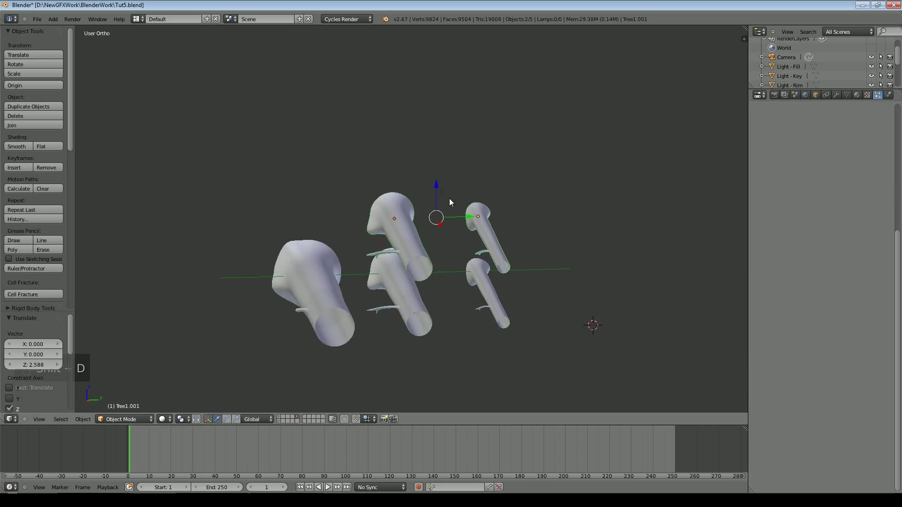
{"action": "left_click_drag", "start_coordinate": [469, 218], "coordinate": [431, 220]}
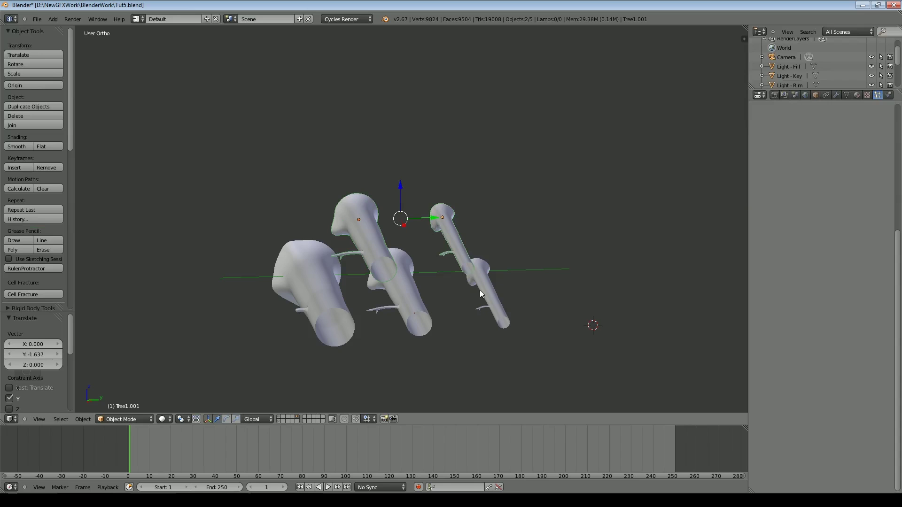
Rotate the Tree2 copy about -83° and the Tree1 copy about -110° around the global X axis.
{"action": "middle_click_drag", "start_coordinate": [441, 271], "coordinate": [458, 289]}
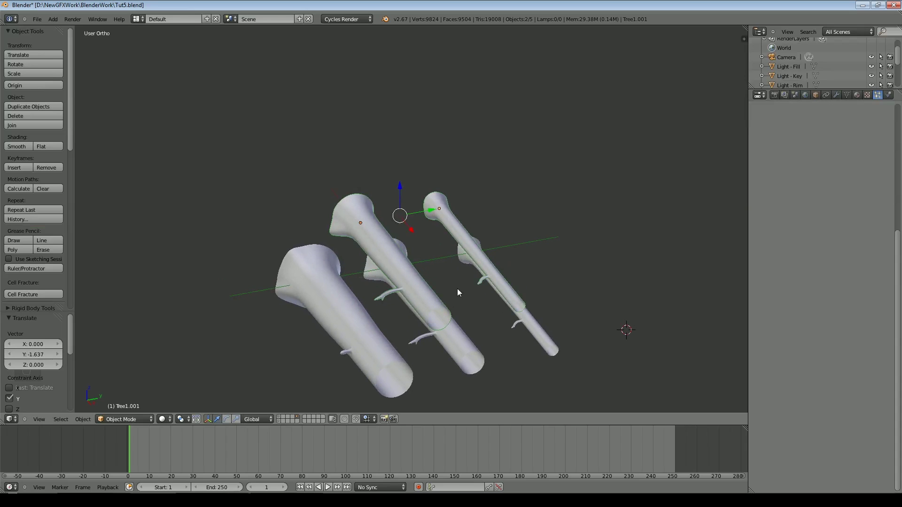
{"action": "right_click", "coordinate": [433, 318]}
{"action": "key", "text": "r"}
{"action": "key", "text": "x"}
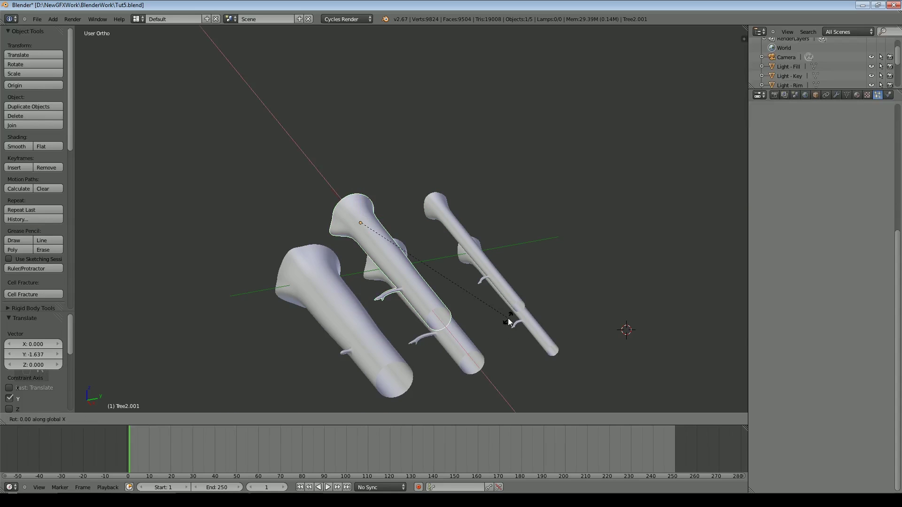
{"action": "left_click", "coordinate": [349, 246]}
{"action": "right_click", "coordinate": [467, 232]}
{"action": "key", "text": "r"}
{"action": "key", "text": "x"}
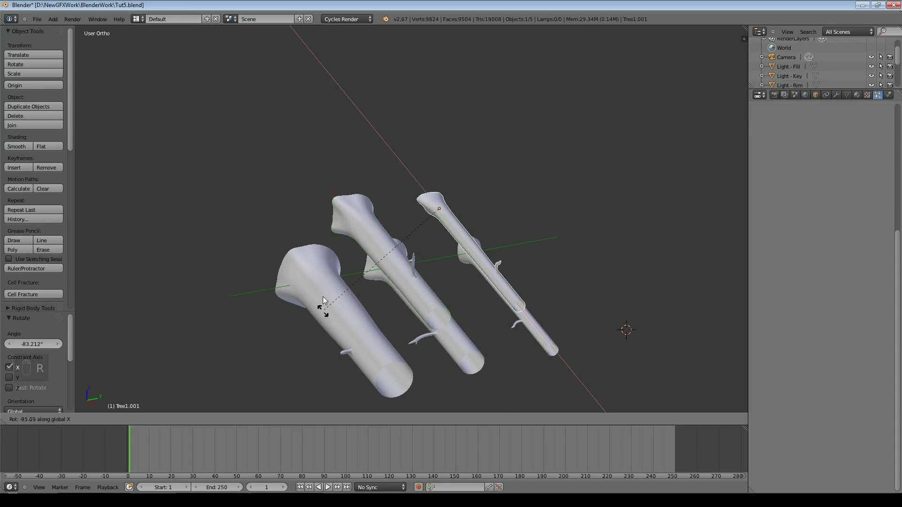
{"action": "left_click", "coordinate": [375, 329]}
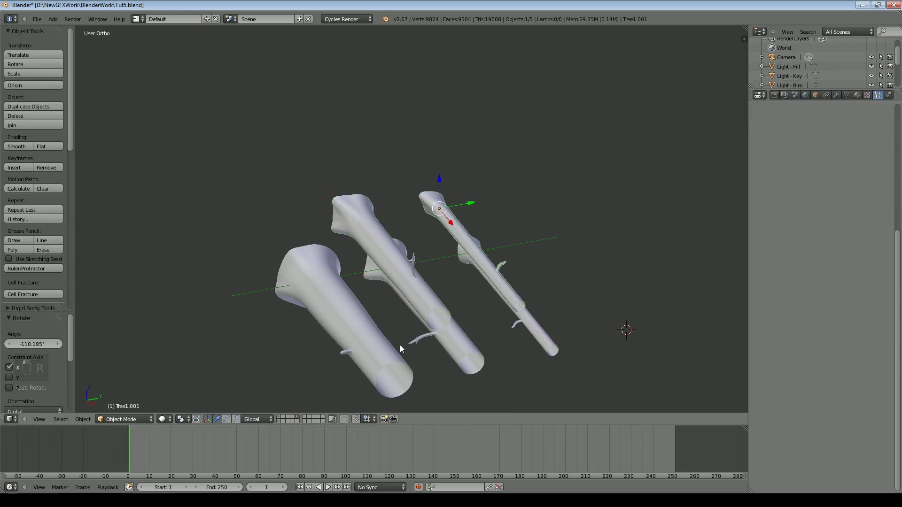
Set the random initial orientation of the Trees particles on the terrain layer to about 0.02256 and save the file.
{"action": "left_click", "coordinate": [280, 416]}
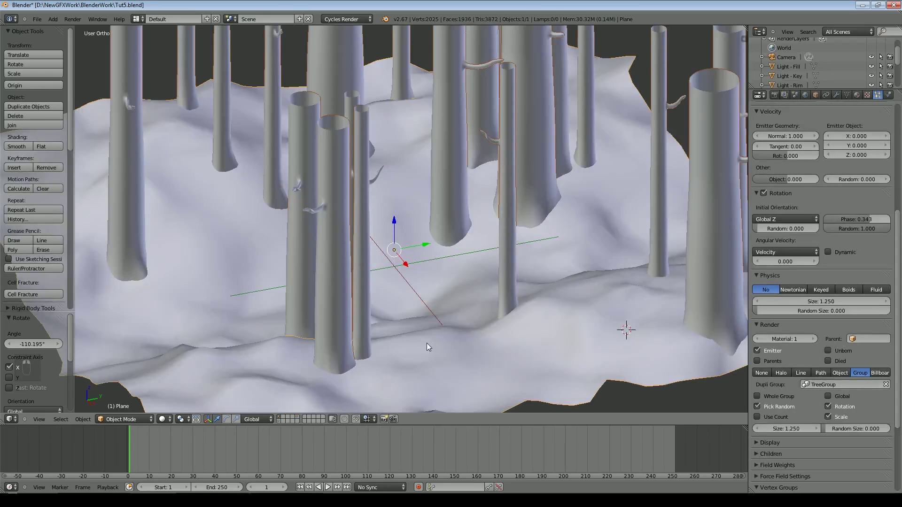
{"action": "key", "text": "KP_0"}
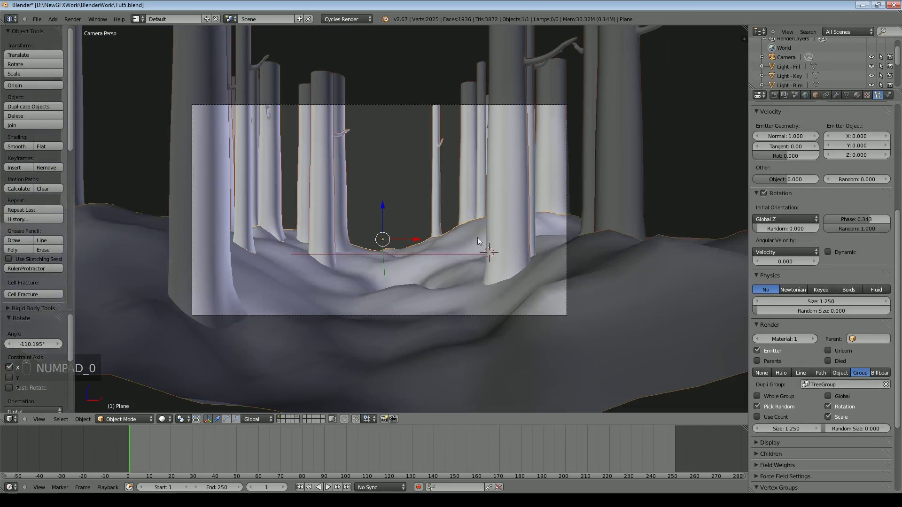
{"action": "scroll", "coordinate": [402, 218], "scroll_direction": "up", "scroll_amount": 3}
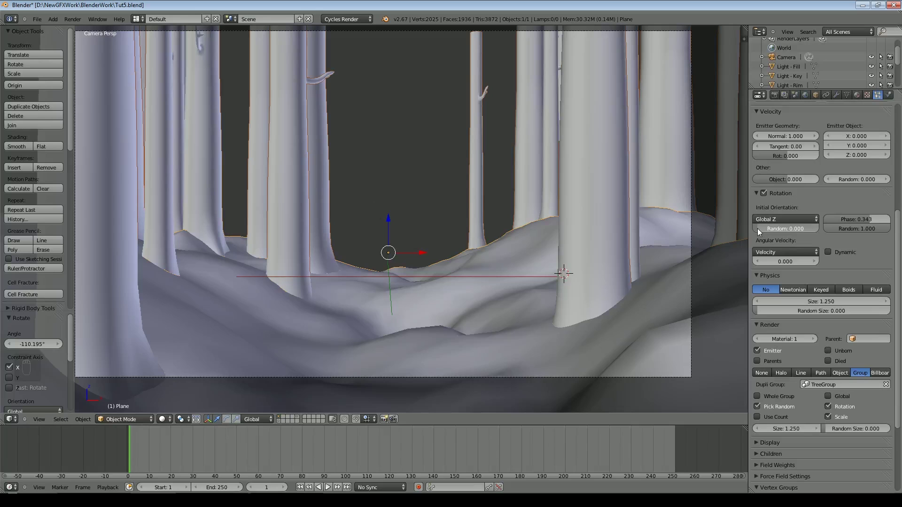
{"action": "left_click_drag", "start_coordinate": [757, 229], "coordinate": [759, 227]}
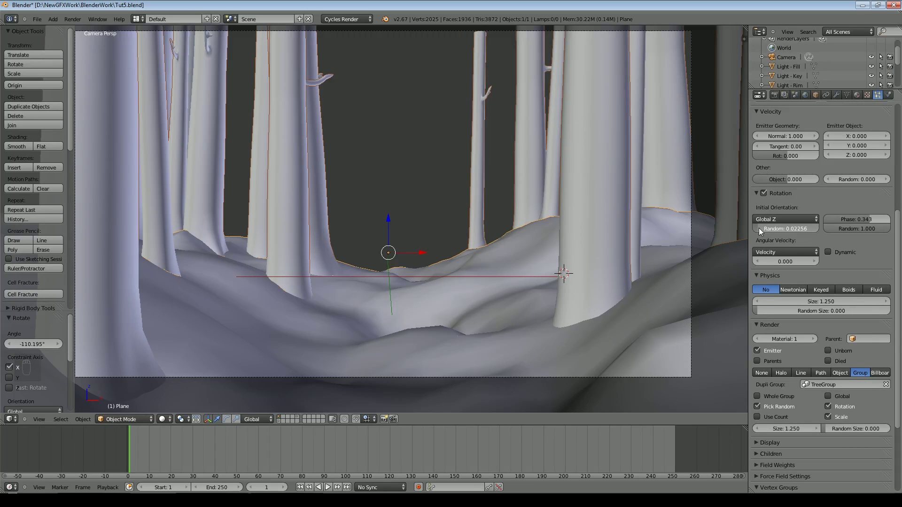
{"action": "scroll", "coordinate": [466, 223], "scroll_direction": "down", "scroll_amount": 2}
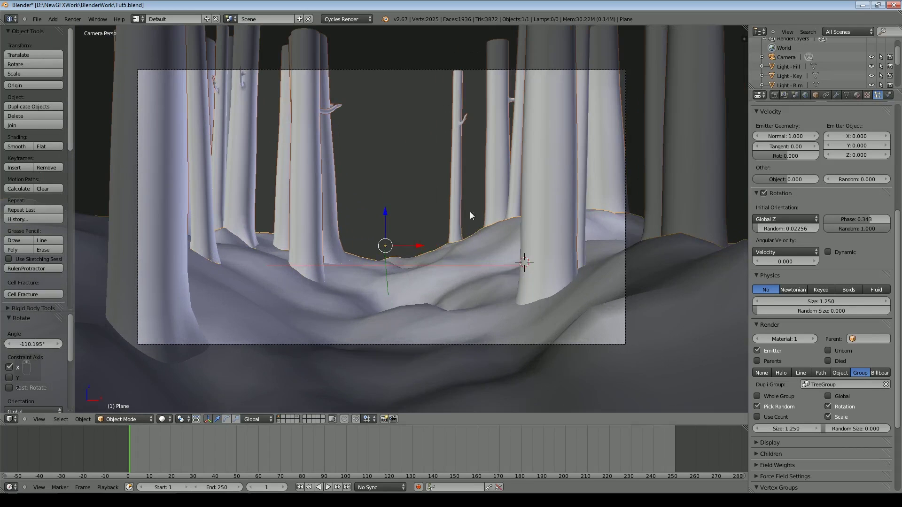
{"action": "left_click", "coordinate": [37, 19]}
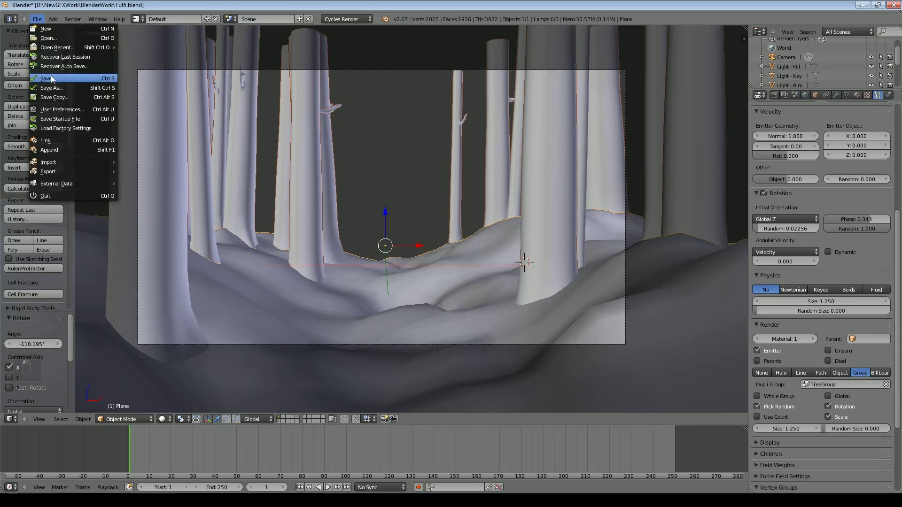
{"action": "left_click", "coordinate": [50, 78]}
Switch the viewport to Material shading and show the light layer together with the terrain layer.
{"action": "left_click", "coordinate": [163, 418]}
{"action": "left_click", "coordinate": [175, 371]}
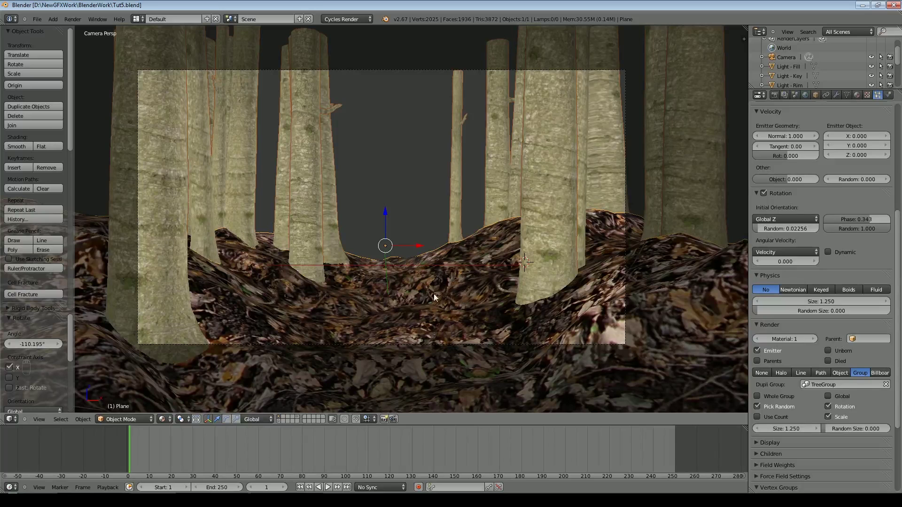
{"action": "left_click", "coordinate": [280, 421]}
{"action": "left_click", "coordinate": [279, 417], "text": "shift"}
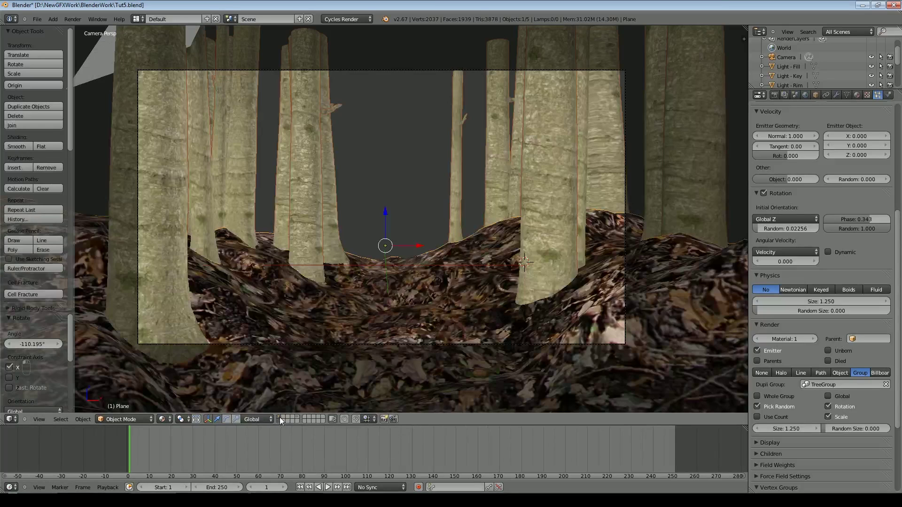
Preview the lit forest through the camera in Rendered shading and return the viewport to Solid.
{"action": "left_click", "coordinate": [162, 419]}
{"action": "left_click", "coordinate": [176, 360]}
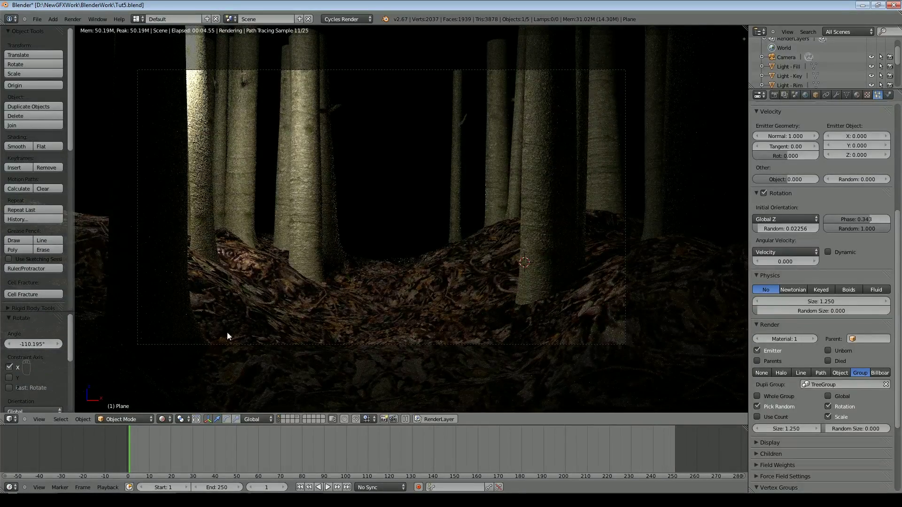
{"action": "left_click", "coordinate": [162, 419]}
{"action": "left_click", "coordinate": [176, 390]}
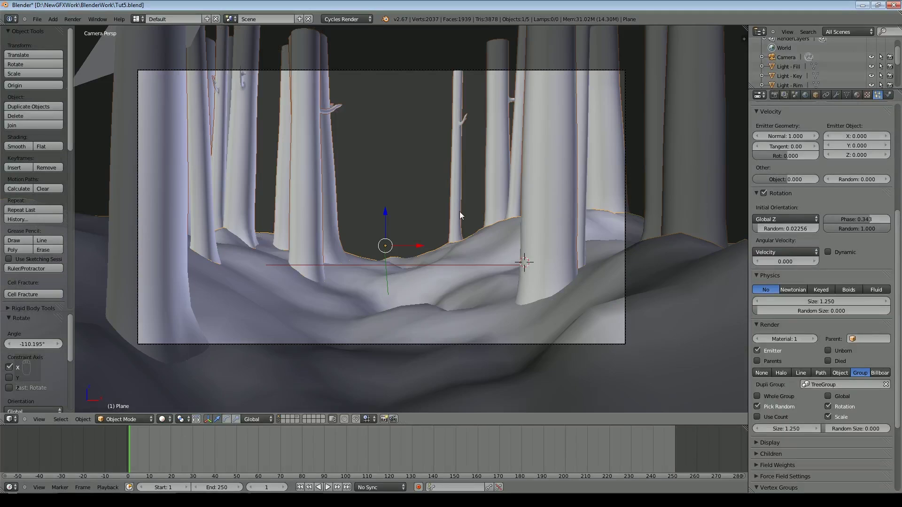
Assign an Environment Texture to the World background color.
{"action": "left_click", "coordinate": [795, 95]}
{"action": "left_click", "coordinate": [805, 95]}
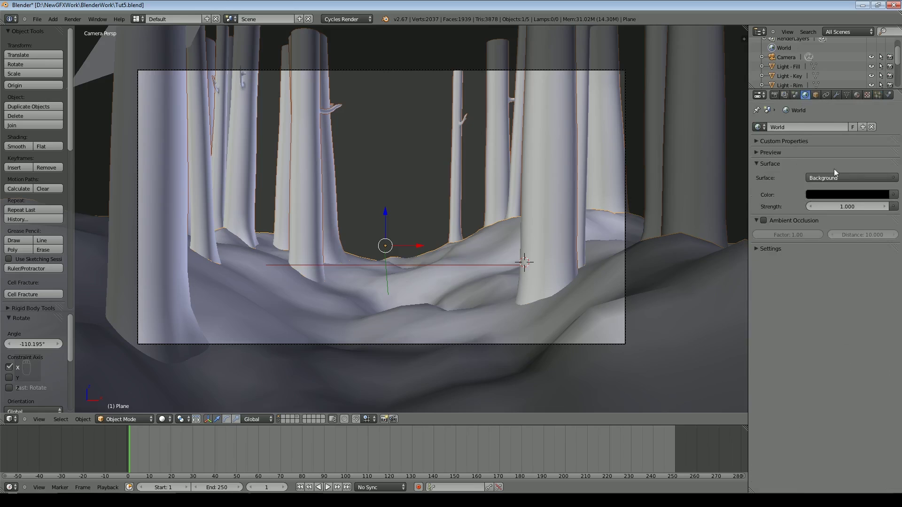
{"action": "left_click", "coordinate": [892, 196]}
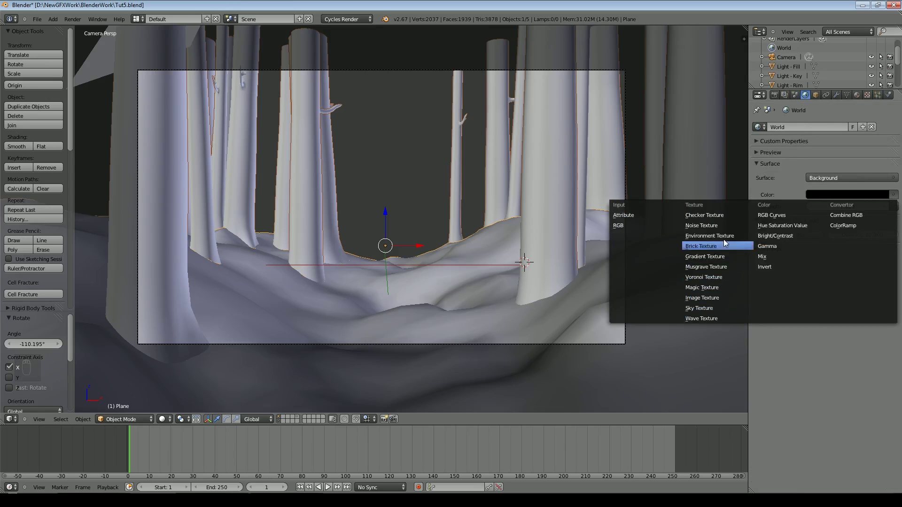
{"action": "left_click", "coordinate": [705, 235]}
Load srf1 - IMG_0344.JPG from the Textures\Landscape folder as the World environment image.
{"action": "left_click", "coordinate": [844, 206]}
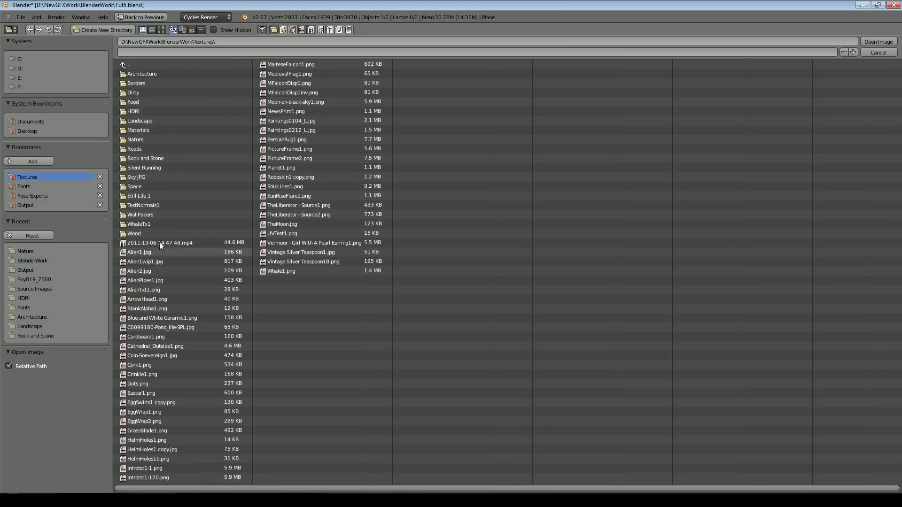
{"action": "left_click", "coordinate": [155, 121]}
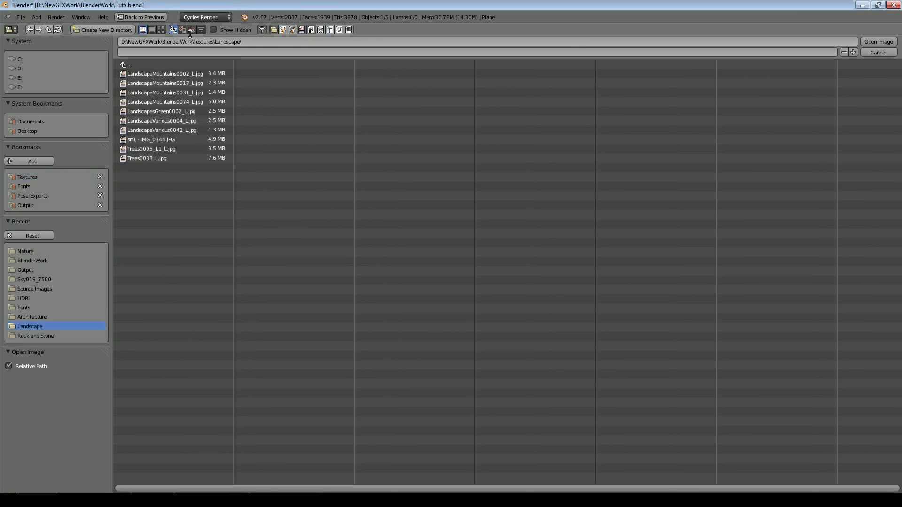
{"action": "left_click", "coordinate": [161, 30]}
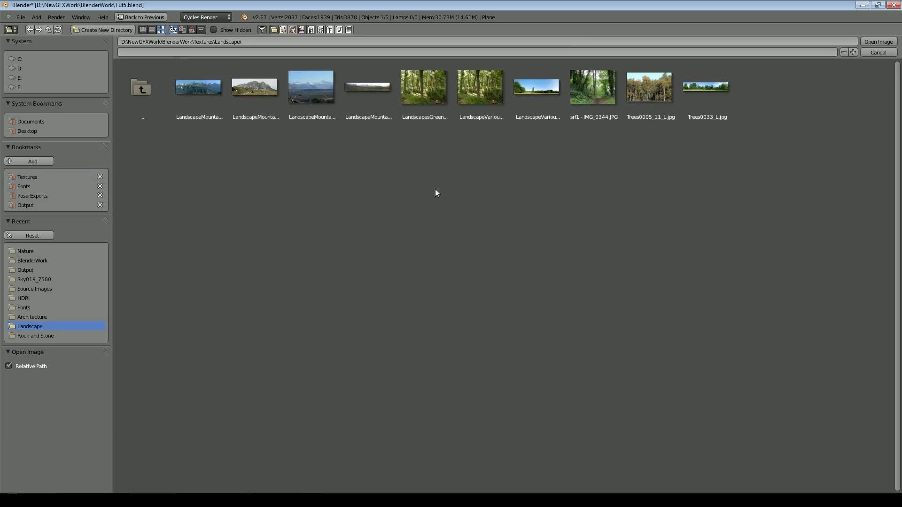
{"action": "left_click", "coordinate": [602, 95]}
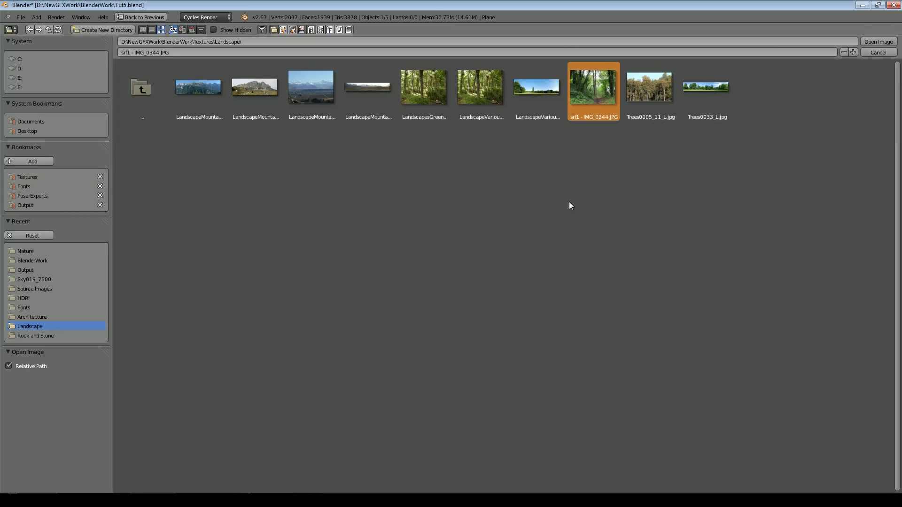
{"action": "left_click", "coordinate": [878, 41]}
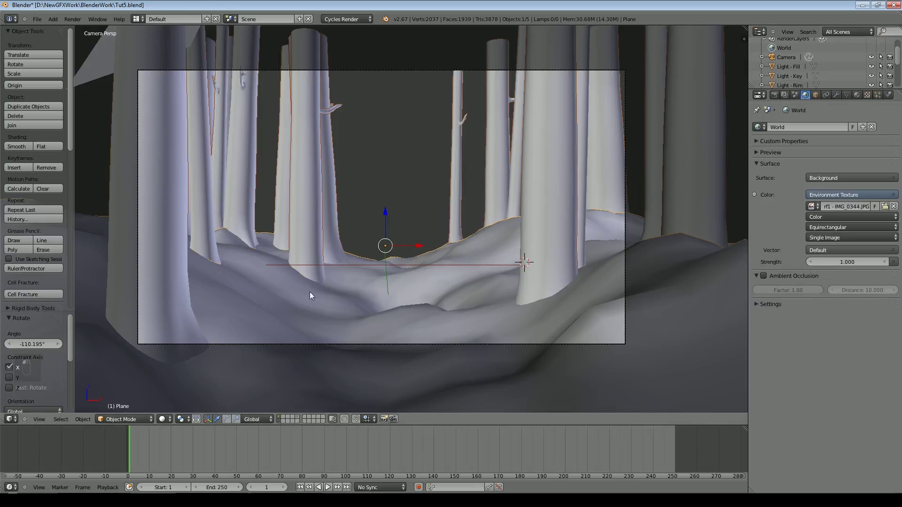
Preview the environment lighting in Rendered shading through the camera and from the front, toggling perspective.
{"action": "left_click", "coordinate": [162, 419]}
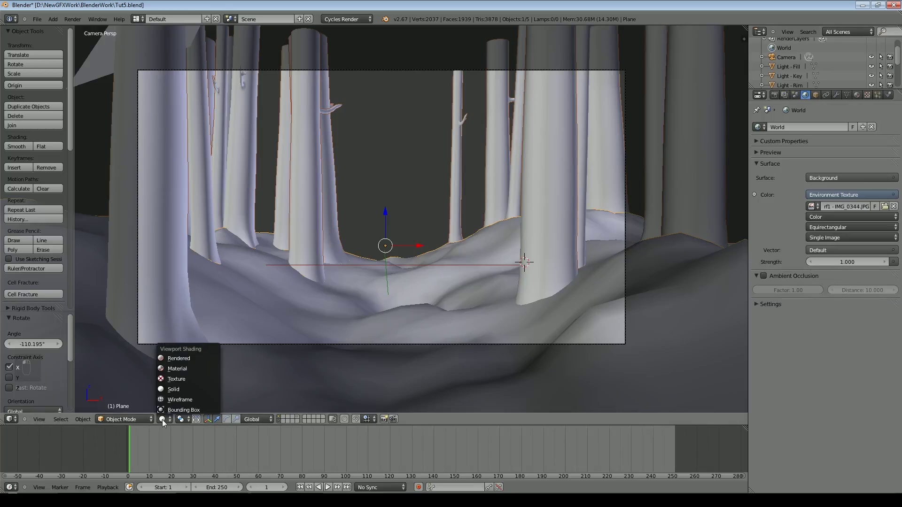
{"action": "left_click", "coordinate": [177, 357]}
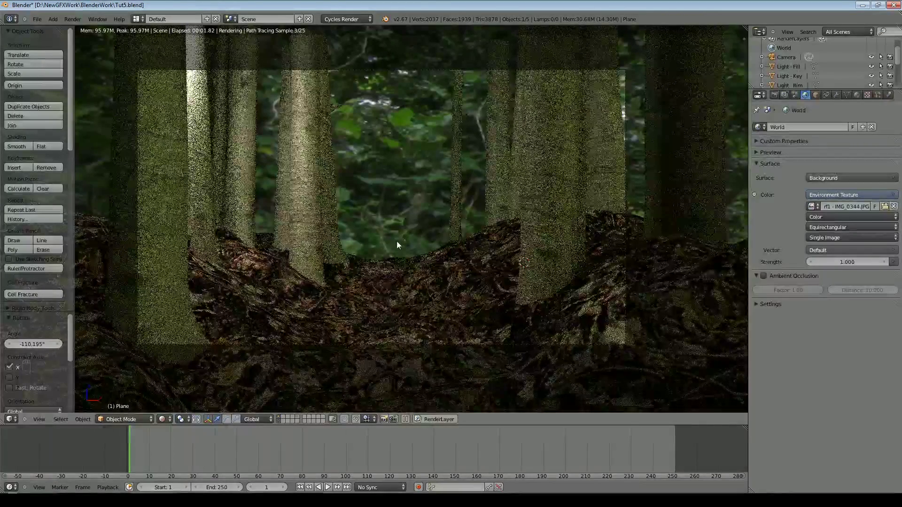
{"action": "key", "text": "KP_1"}
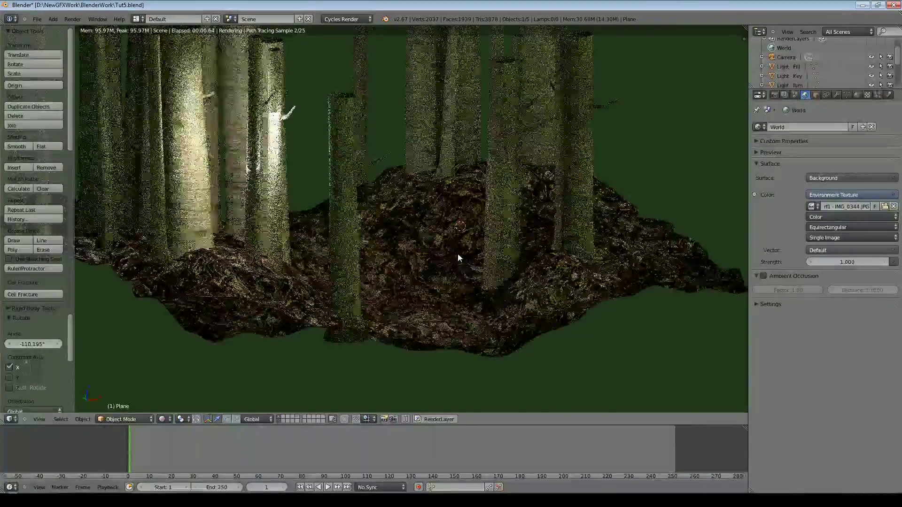
{"action": "key", "text": "KP_5"}
{"action": "scroll", "coordinate": [377, 208], "scroll_direction": "down", "scroll_amount": 5}
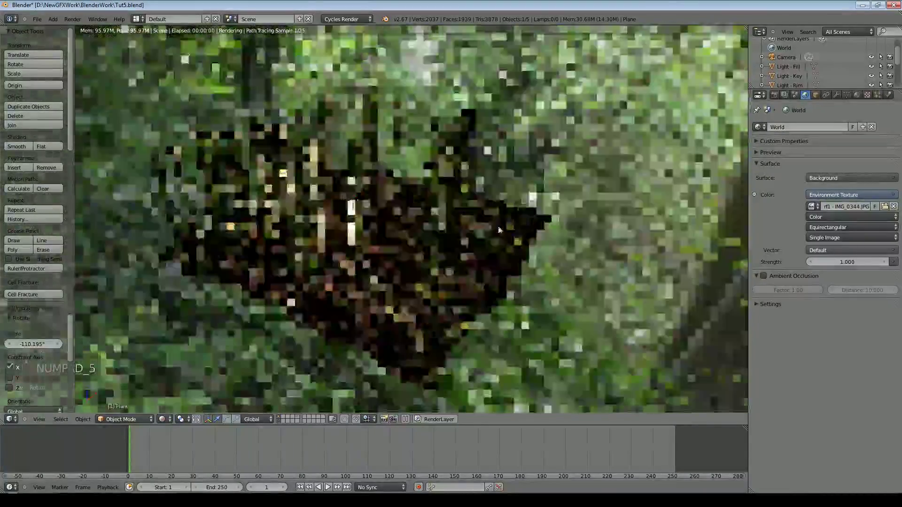
{"action": "middle_click_drag", "start_coordinate": [500, 230], "coordinate": [546, 214]}
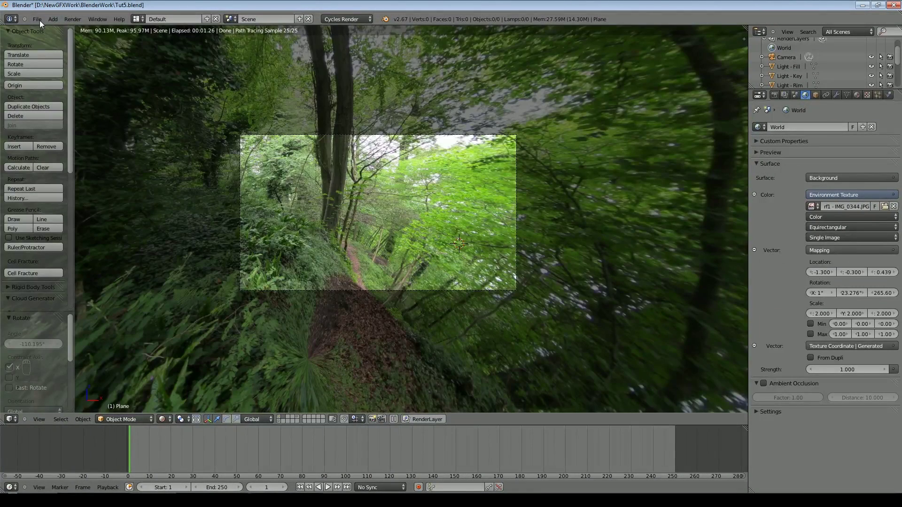
Import srf1 - IMG_0344.JPG from the Textures\Landscape folder as an image plane.
{"action": "left_click", "coordinate": [53, 19]}
{"action": "mouse_move", "coordinate": [53, 29]}
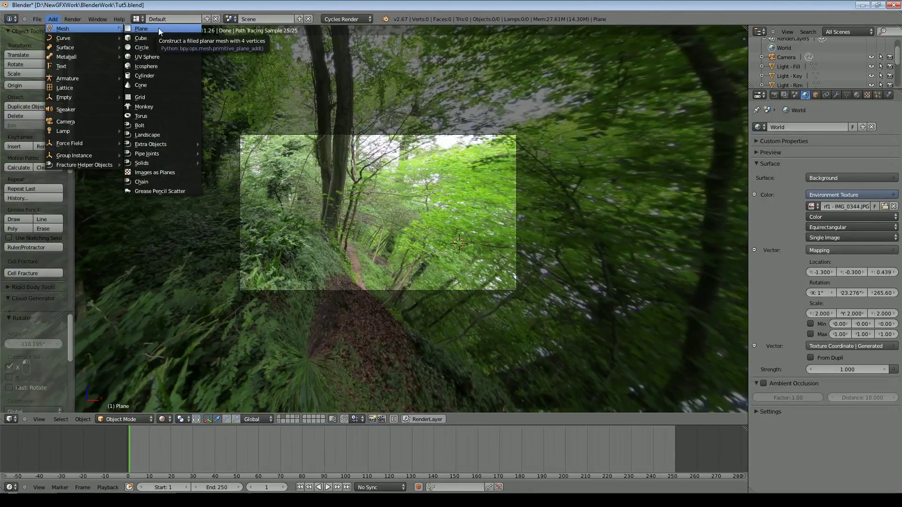
{"action": "left_click", "coordinate": [169, 171]}
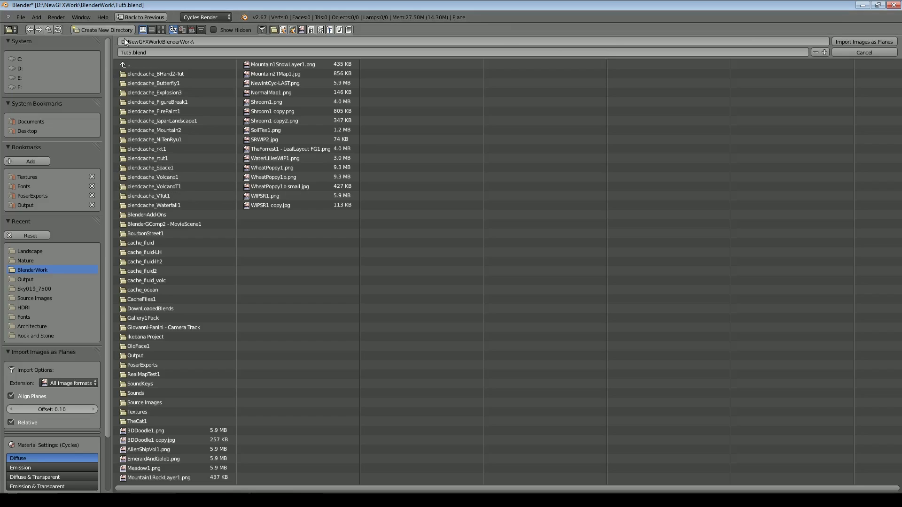
{"action": "left_click", "coordinate": [162, 29]}
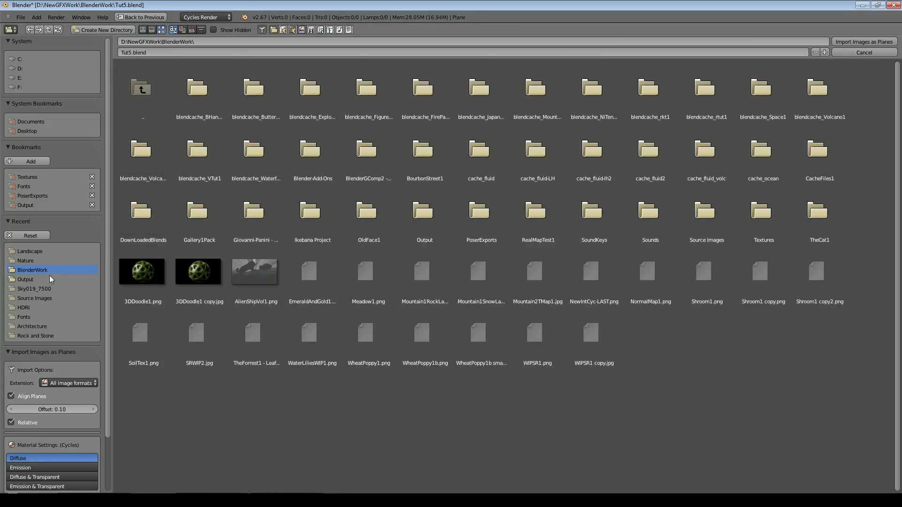
{"action": "left_click", "coordinate": [35, 176]}
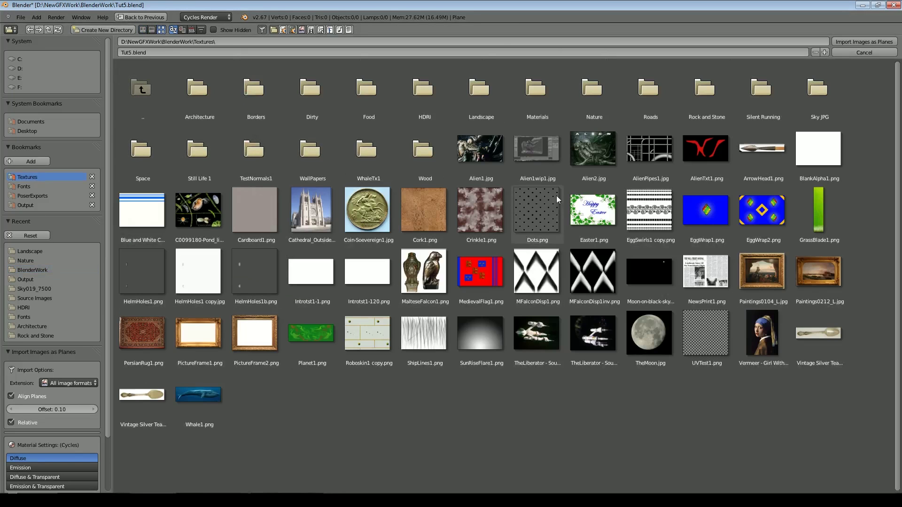
{"action": "left_click", "coordinate": [485, 103]}
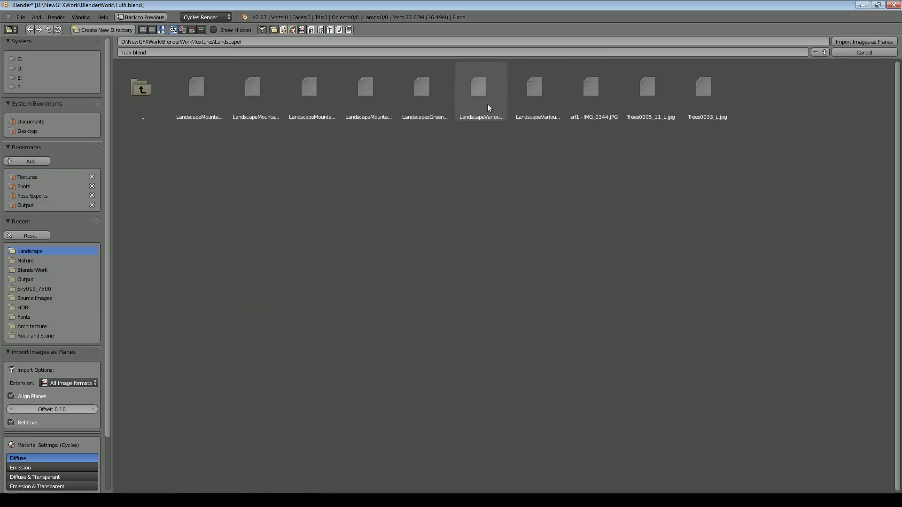
{"action": "left_click", "coordinate": [592, 86]}
{"action": "left_click", "coordinate": [863, 42]}
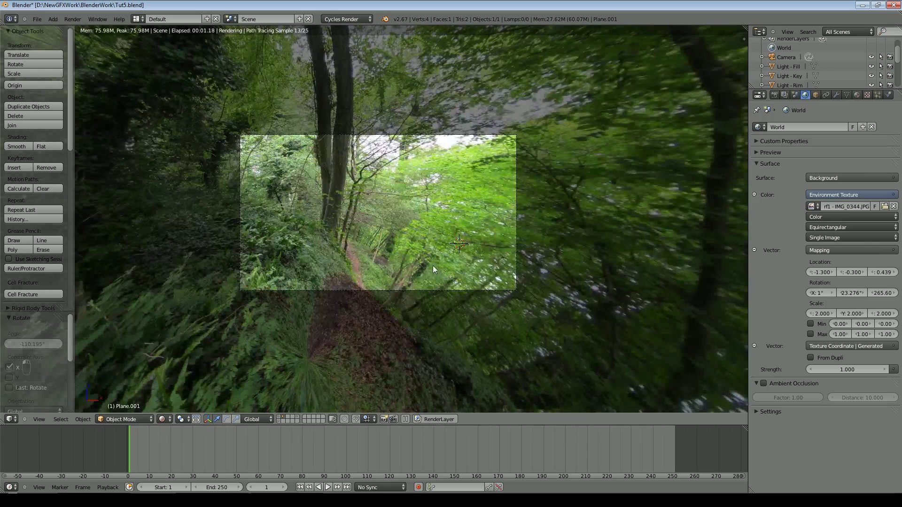
Stand the imported image plane upright by rotating it 90° about X and enlarge it, finishing with a scale factor of about 2.811.
{"action": "type", "text": "rx90"}
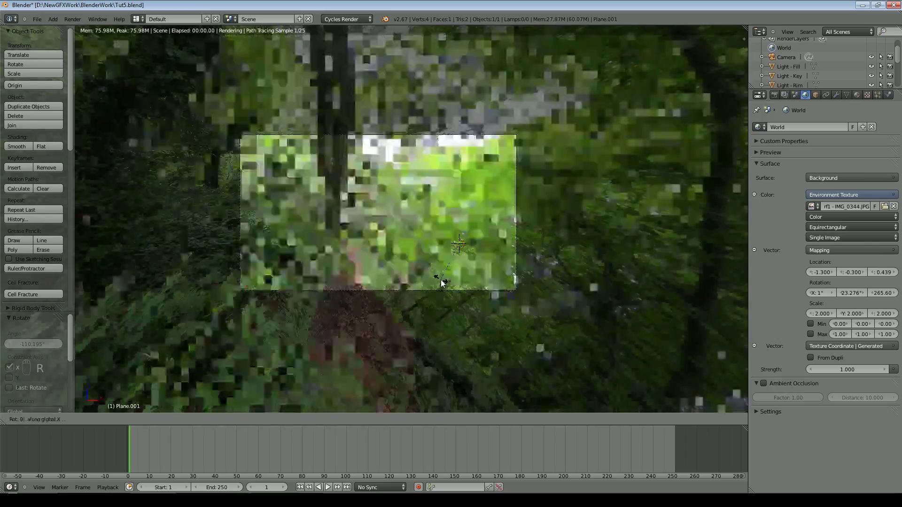
{"action": "key", "text": "Return"}
{"action": "key", "text": "s"}
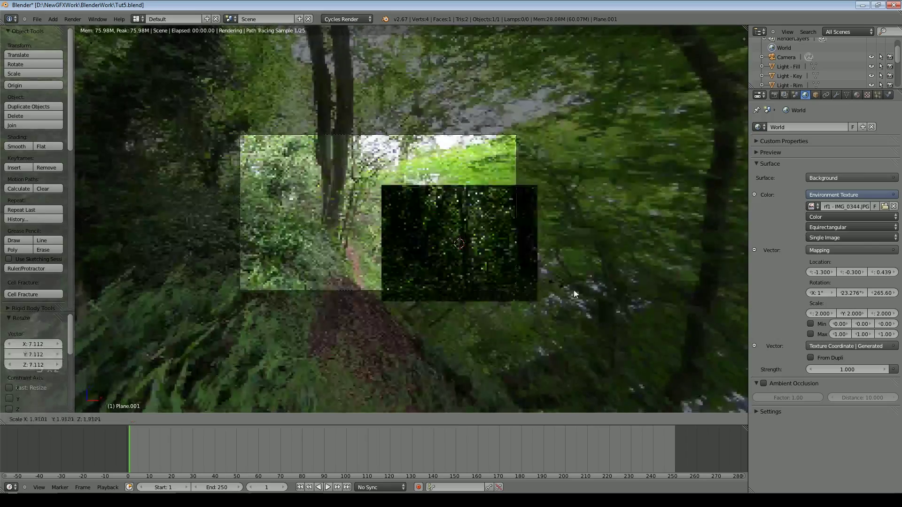
{"action": "left_click", "coordinate": [602, 304]}
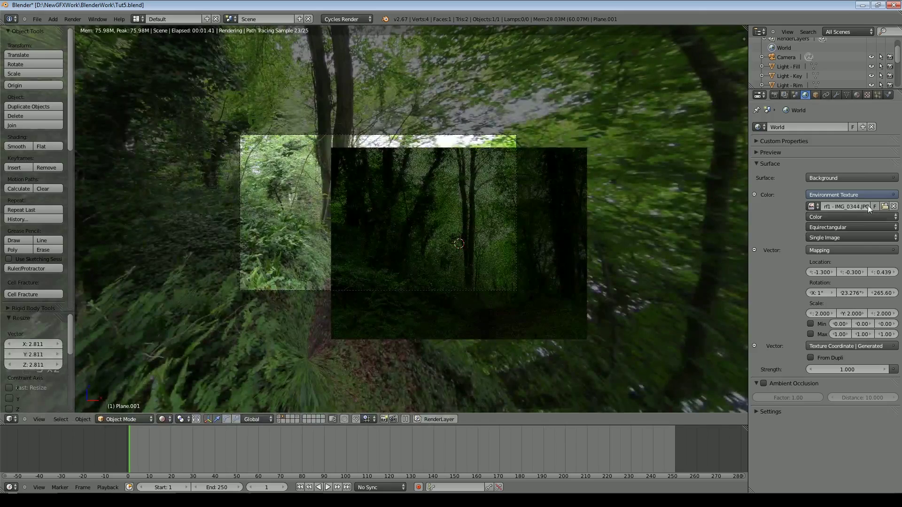
Give the image plane's material an Emission surface and move the plane behind the trees by about -1.515 in X and 5.475 in Z.
{"action": "left_click", "coordinate": [856, 95]}
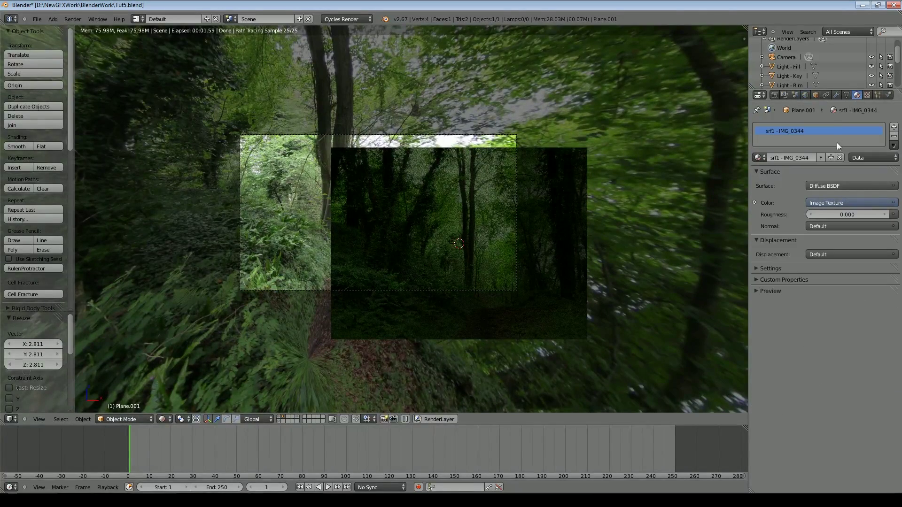
{"action": "left_click", "coordinate": [825, 185]}
{"action": "left_click", "coordinate": [783, 257]}
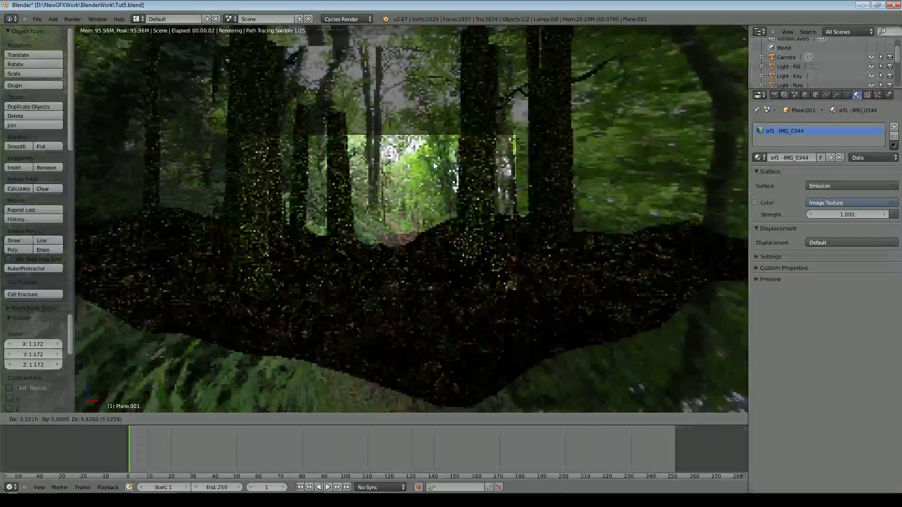
{"action": "left_click", "coordinate": [431, 162]}
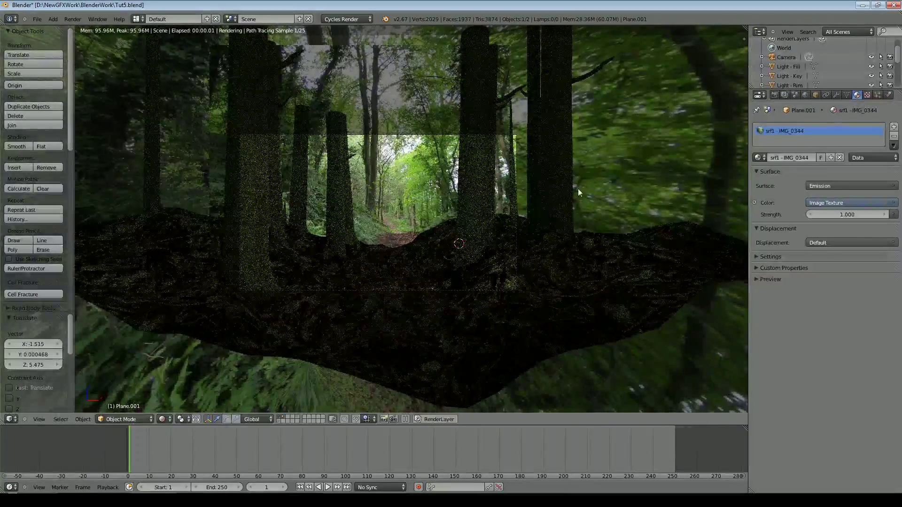
Enable the render border so the preview is limited to the camera frame.
{"action": "left_click", "coordinate": [774, 94]}
{"action": "left_click", "coordinate": [756, 282]}
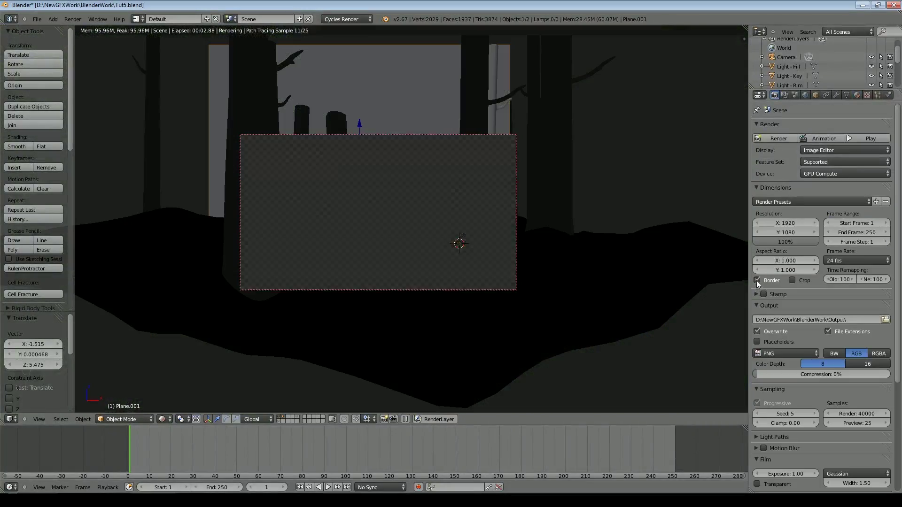
{"action": "scroll", "coordinate": [519, 174], "scroll_direction": "up", "scroll_amount": 3}
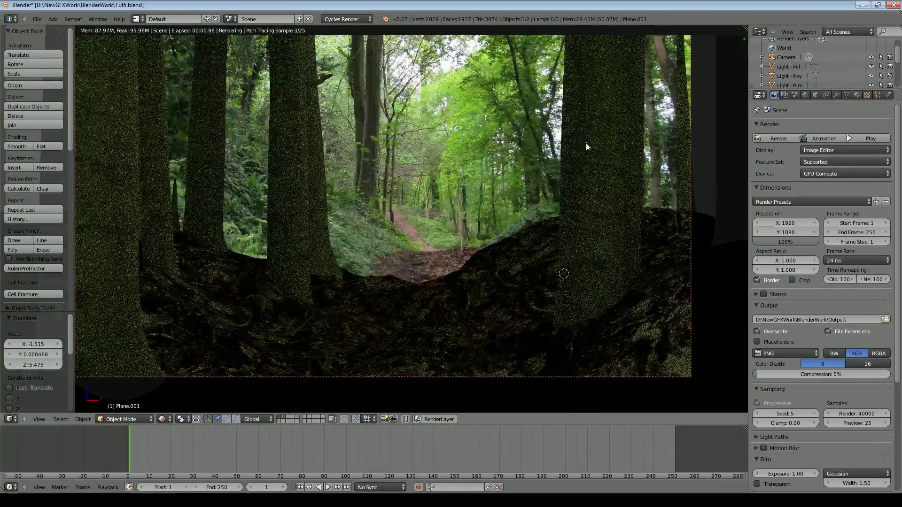
{"action": "scroll", "coordinate": [606, 157], "scroll_direction": "up", "scroll_amount": 2}
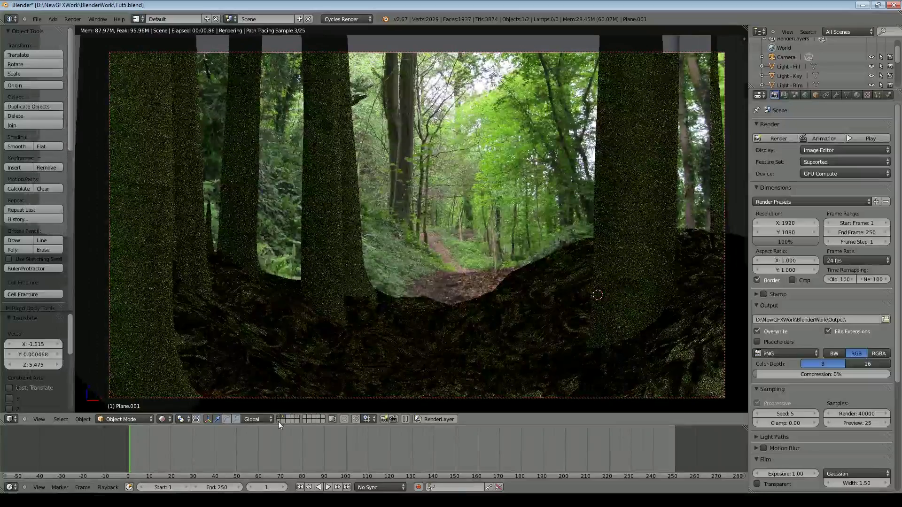
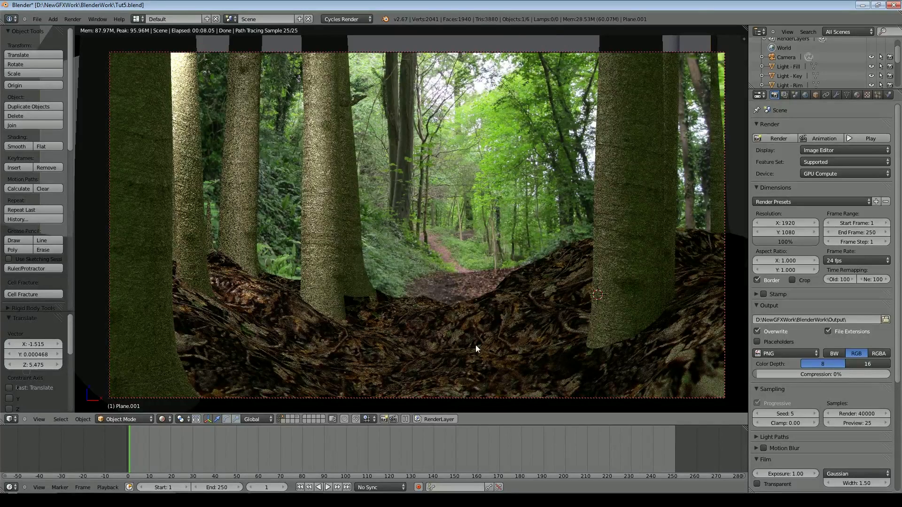
Select the terrain, split the 3D view horizontally and turn the upper area into a Node Editor.
{"action": "right_click", "coordinate": [500, 356]}
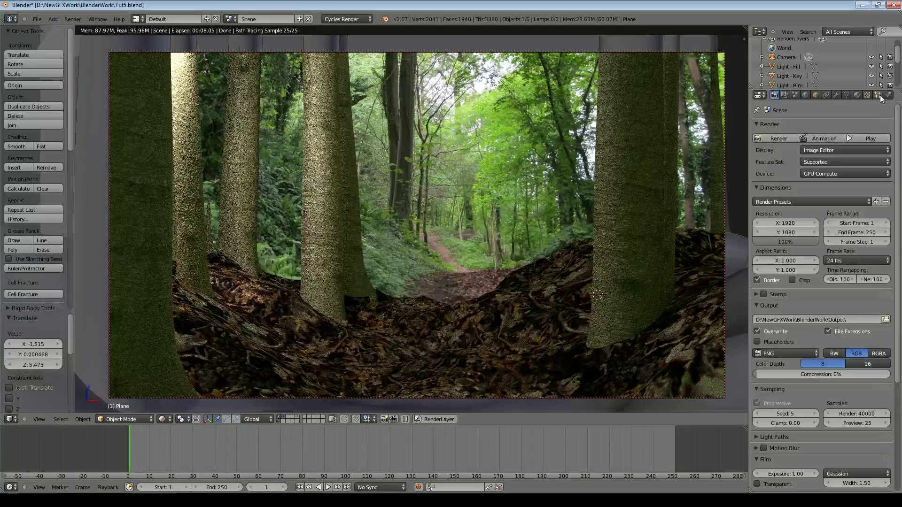
{"action": "left_click_drag", "start_coordinate": [746, 26], "coordinate": [704, 210]}
{"action": "left_click", "coordinate": [9, 205]}
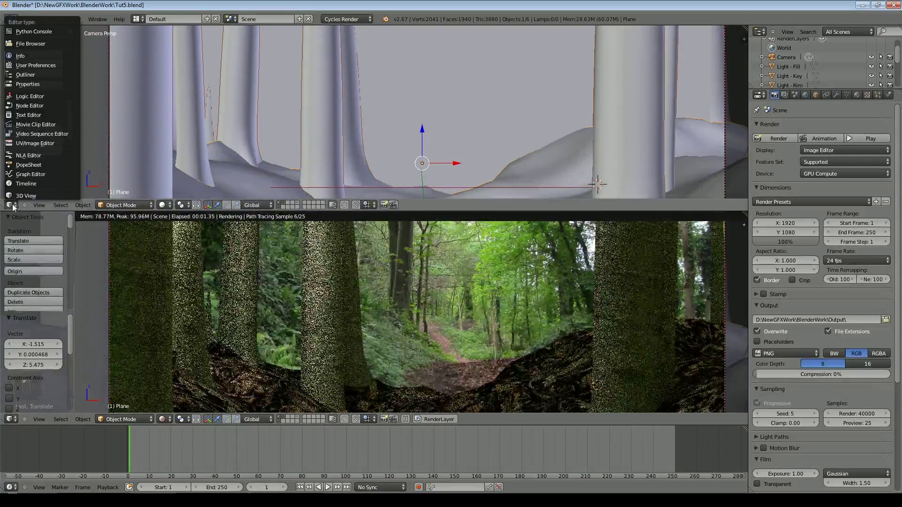
{"action": "left_click", "coordinate": [28, 105]}
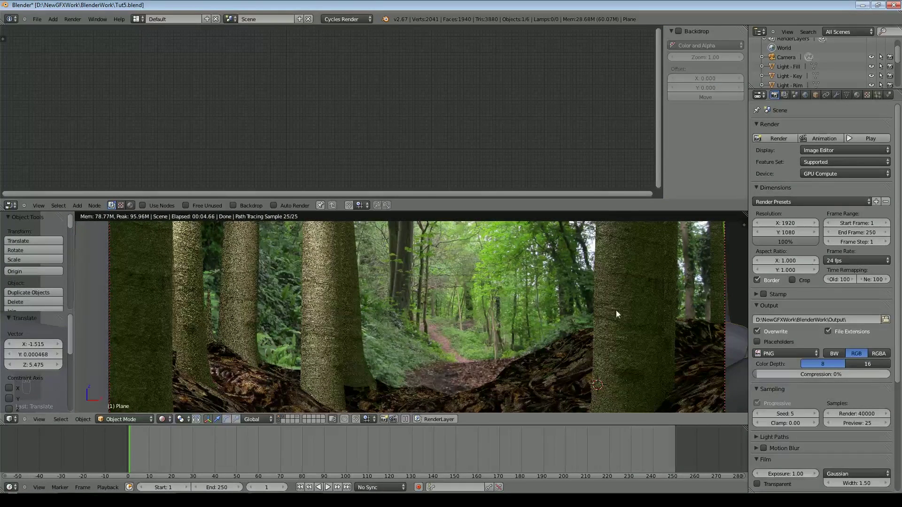
Set the 3D view to Texture shading and show the terrain's material nodes in the Node Editor.
{"action": "left_click", "coordinate": [163, 419]}
{"action": "left_click", "coordinate": [183, 382]}
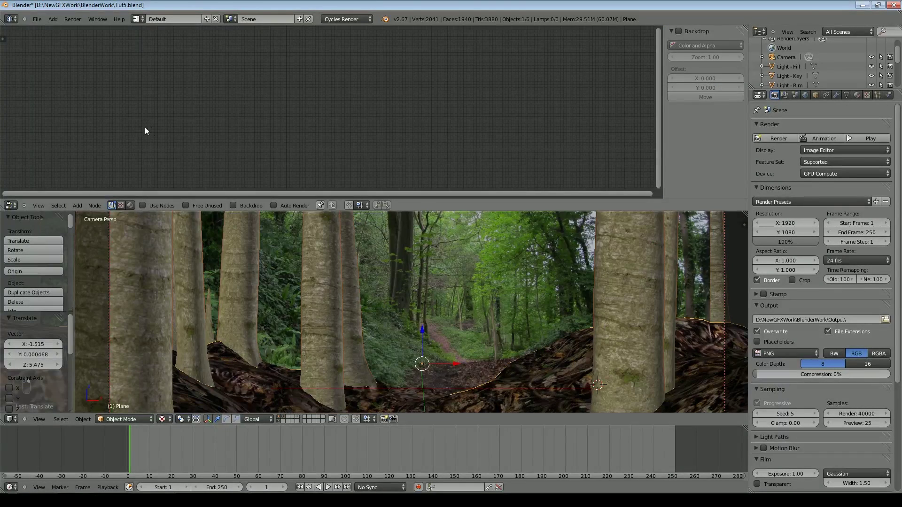
{"action": "left_click", "coordinate": [131, 205]}
{"action": "scroll", "coordinate": [290, 152], "scroll_direction": "up", "scroll_amount": 4}
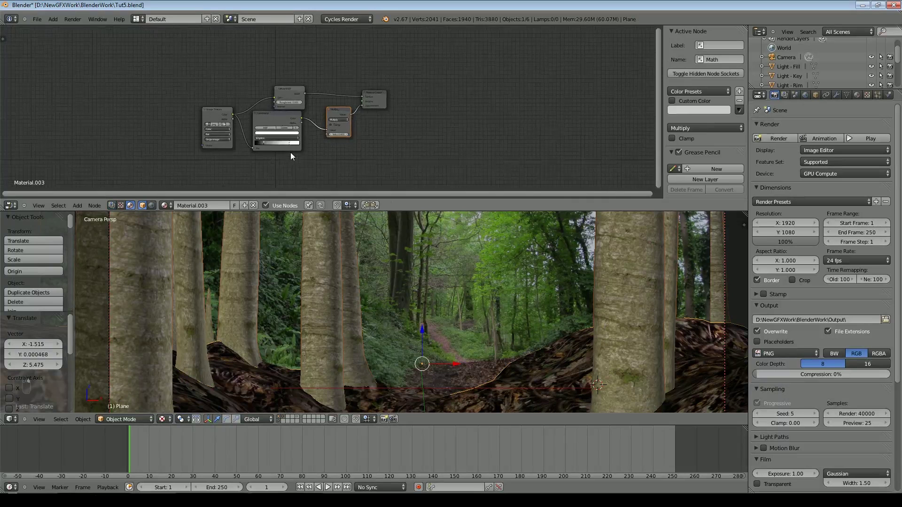
Space out the terrain material's nodes and add Texture Coordinate and Mapping nodes before the Image Texture.
{"action": "left_click_drag", "start_coordinate": [142, 111], "coordinate": [122, 86]}
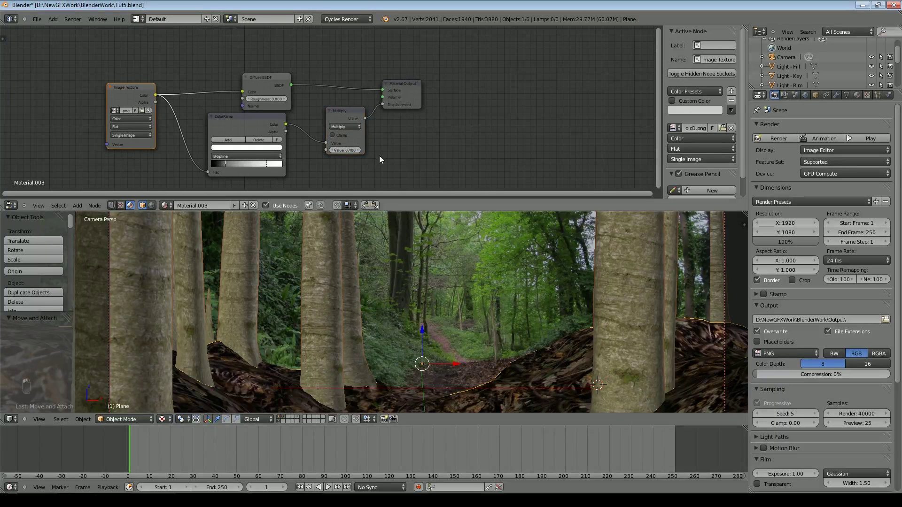
{"action": "scroll", "coordinate": [373, 163], "scroll_direction": "up", "scroll_amount": 1}
{"action": "middle_click_drag", "start_coordinate": [373, 162], "coordinate": [603, 139]}
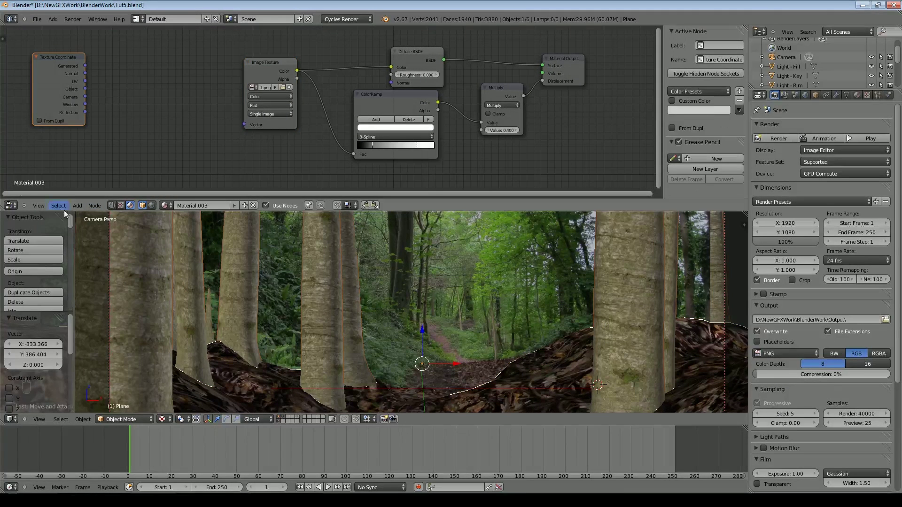
{"action": "left_click", "coordinate": [77, 205]}
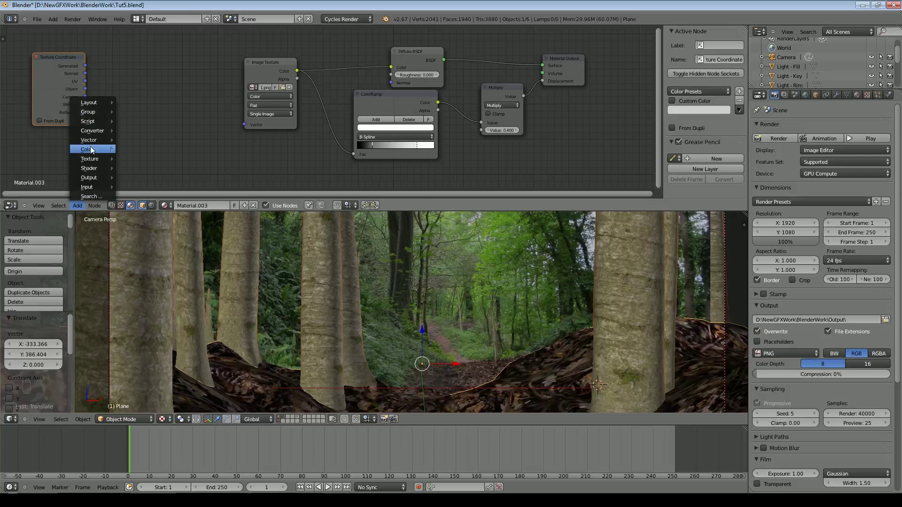
{"action": "mouse_move", "coordinate": [91, 139]}
{"action": "left_click", "coordinate": [133, 141]}
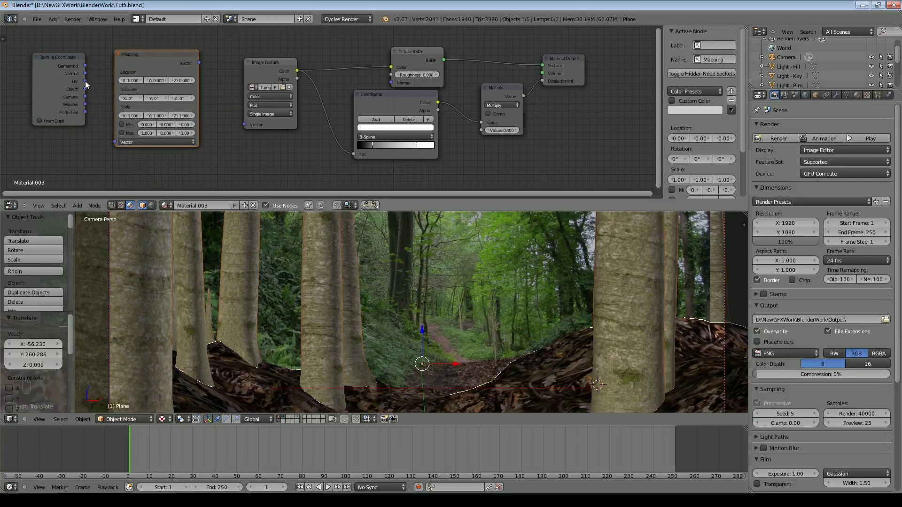
Link the UV coordinates through the Mapping node to the Image Texture and set the mapping's X and Y scale to 2.
{"action": "left_click_drag", "start_coordinate": [99, 118], "coordinate": [114, 141]}
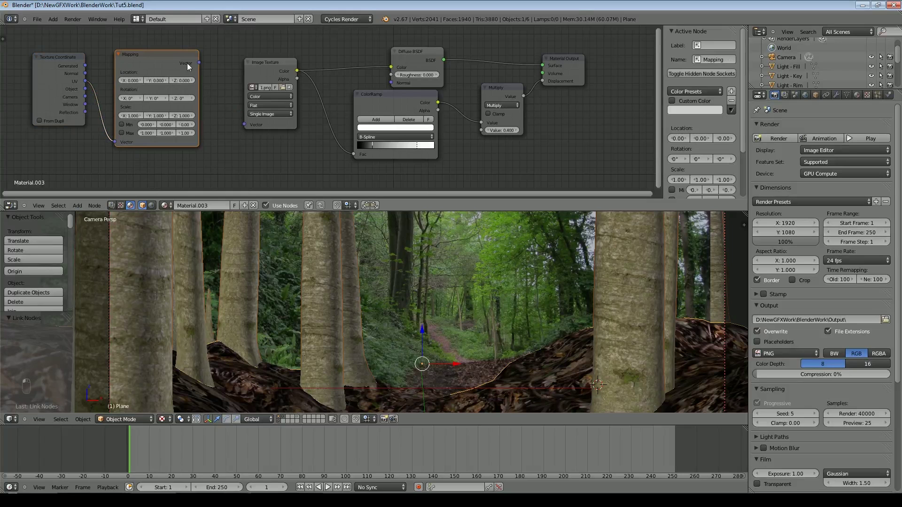
{"action": "left_click_drag", "start_coordinate": [199, 62], "coordinate": [244, 125]}
{"action": "left_click", "coordinate": [132, 116]}
{"action": "type", "text": "2"}
{"action": "key", "text": "Tab"}
{"action": "type", "text": "2"}
{"action": "key", "text": "Tab"}
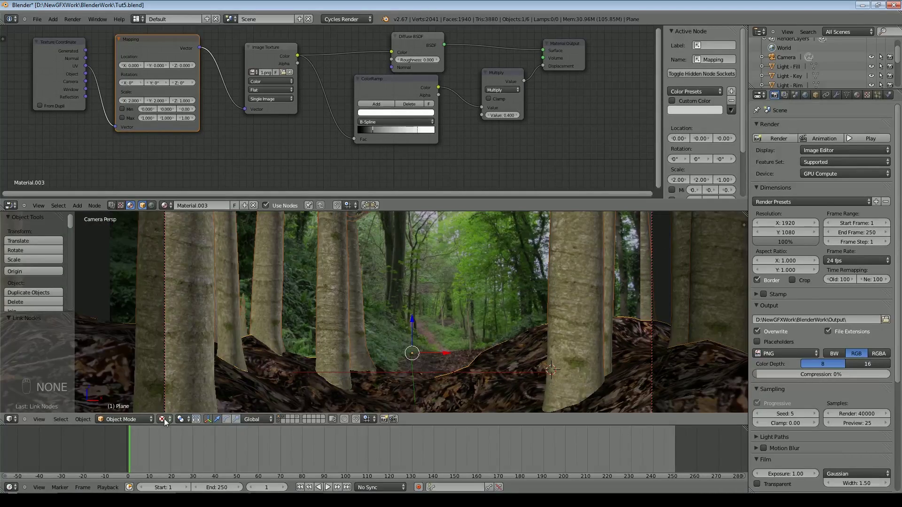
Switch the 3D view to Rendered shading and set the Mapping node's X and Y scale to 4.
{"action": "left_click", "coordinate": [162, 419]}
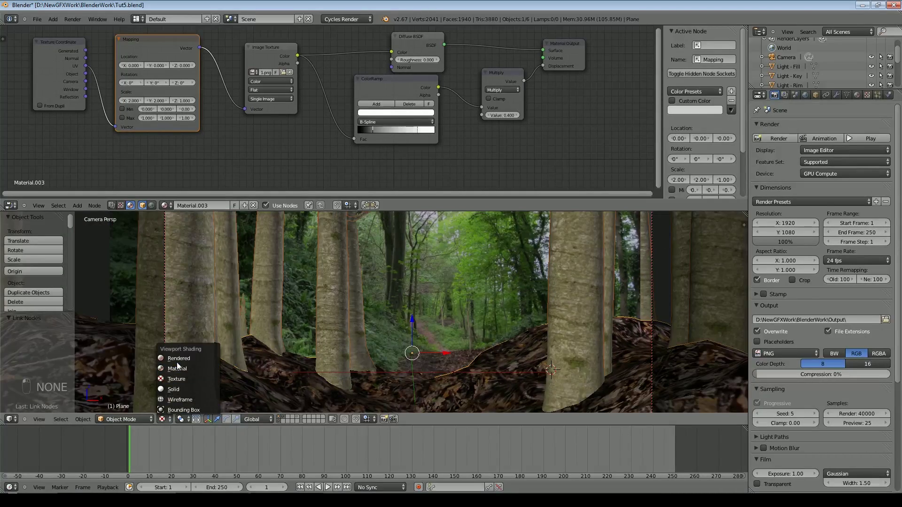
{"action": "left_click", "coordinate": [177, 359]}
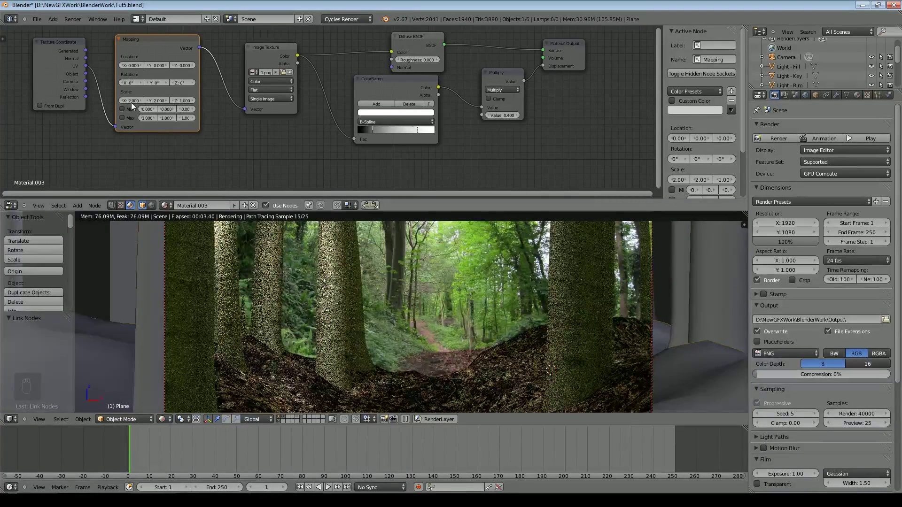
{"action": "type", "text": "4"}
{"action": "key", "text": "Tab"}
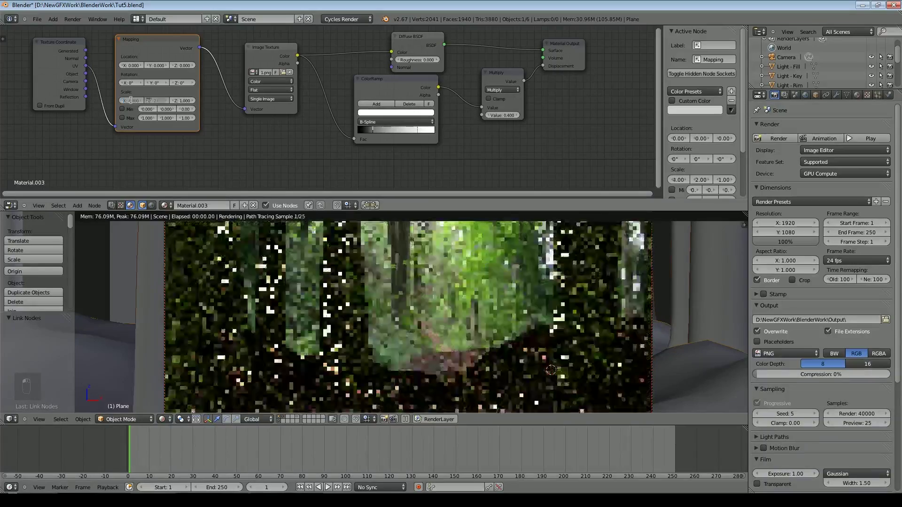
{"action": "type", "text": "4"}
{"action": "key", "text": "Return"}
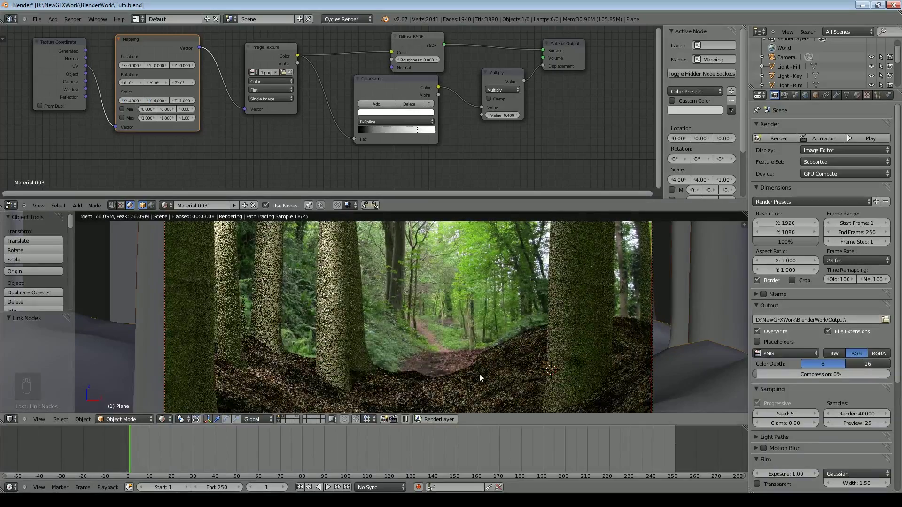
Set the Mapping node's X and Y scale to 3.
{"action": "middle_click_drag", "start_coordinate": [481, 371], "coordinate": [465, 331], "text": "shift"}
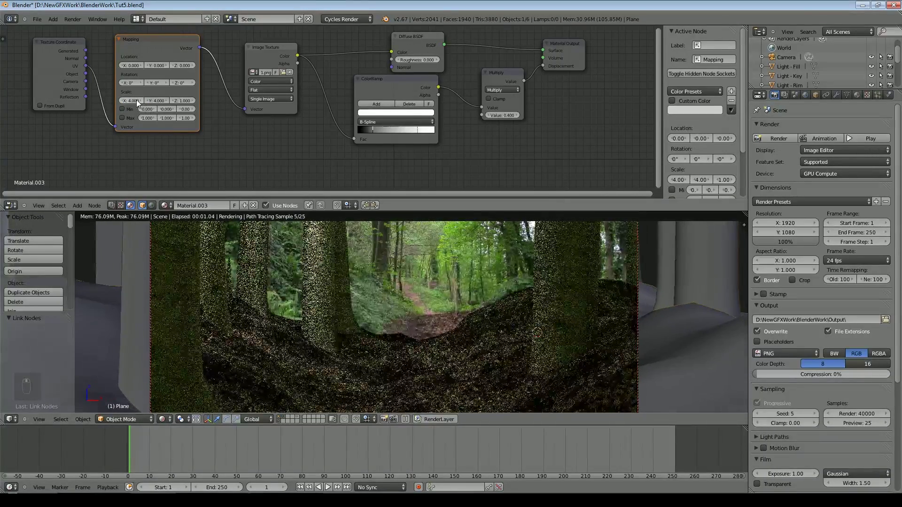
{"action": "left_click", "coordinate": [136, 100]}
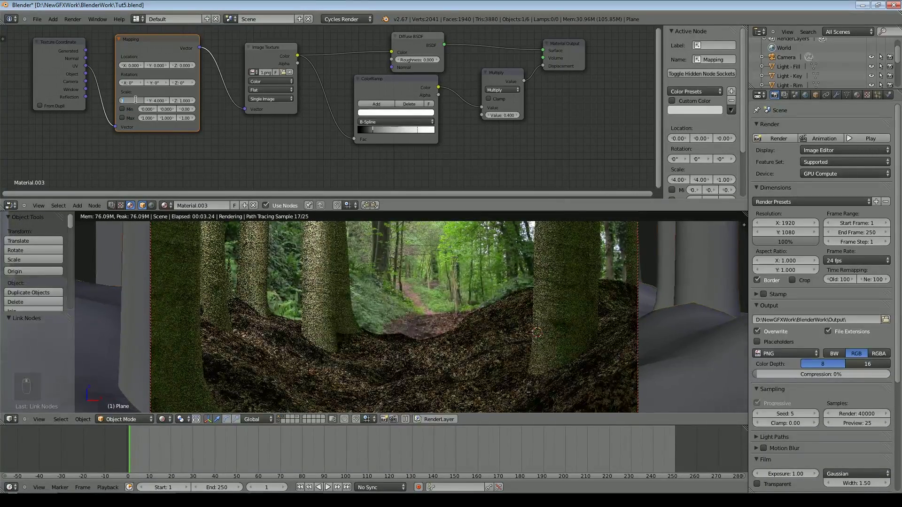
{"action": "type", "text": "3"}
{"action": "key", "text": "Return"}
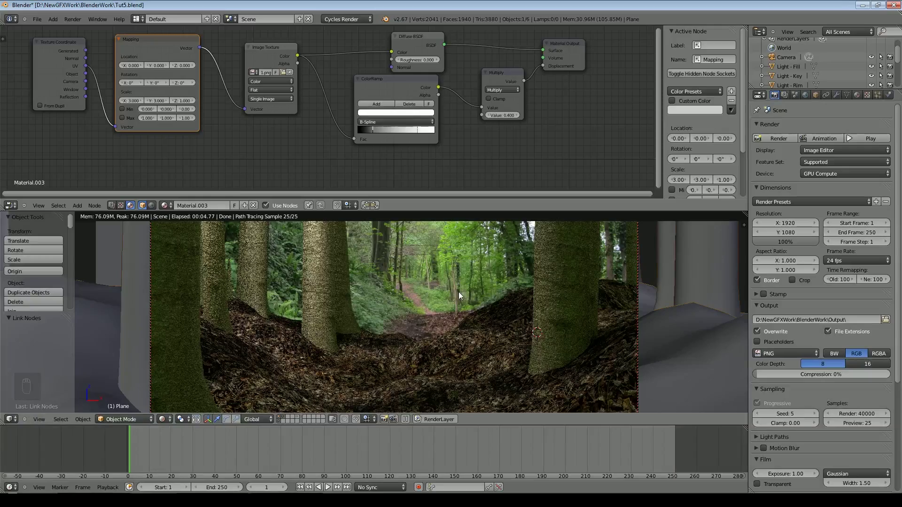
Merge the Node Editor area back into the 3D view and display only the terrain's layer.
{"action": "left_click_drag", "start_coordinate": [743, 221], "coordinate": [723, 202]}
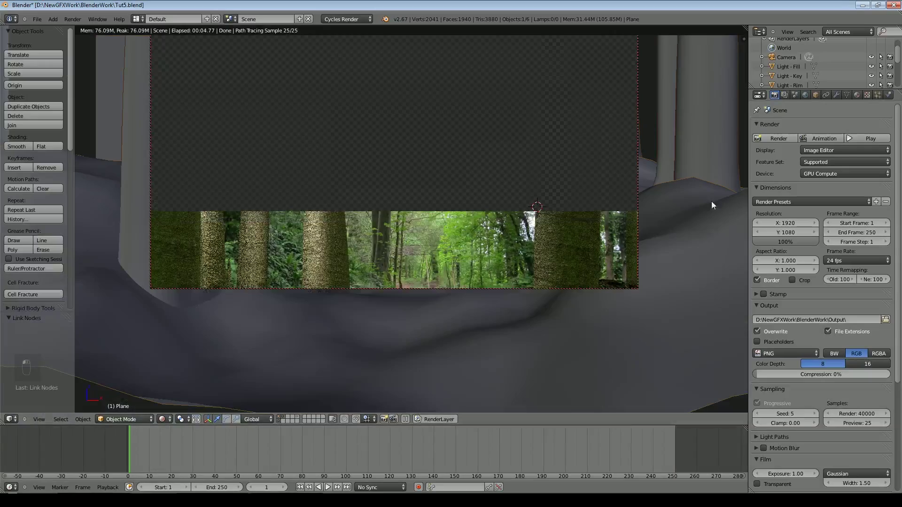
{"action": "middle_click_drag", "start_coordinate": [500, 157], "coordinate": [512, 240], "text": "shift"}
{"action": "left_click", "coordinate": [279, 417]}
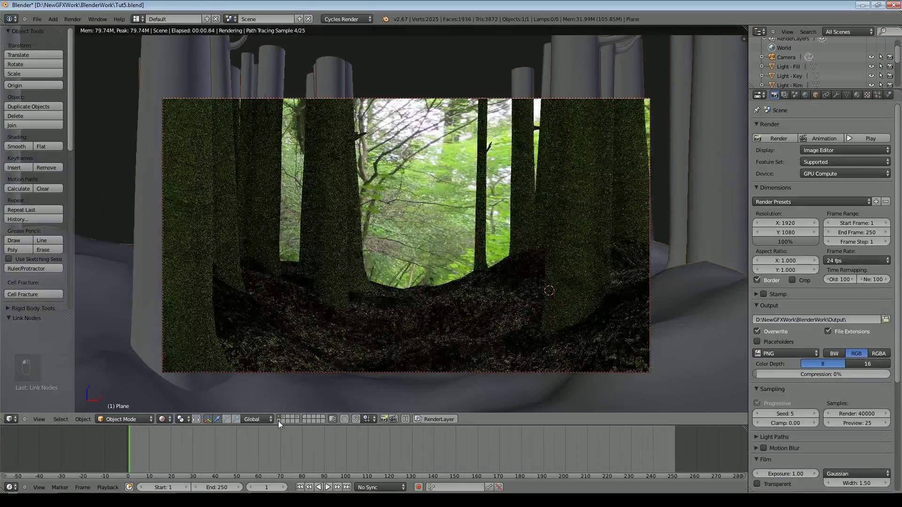
Switch the 3D view to Solid shading and display only the layer holding the light planes.
{"action": "left_click", "coordinate": [163, 419]}
{"action": "left_click", "coordinate": [176, 388]}
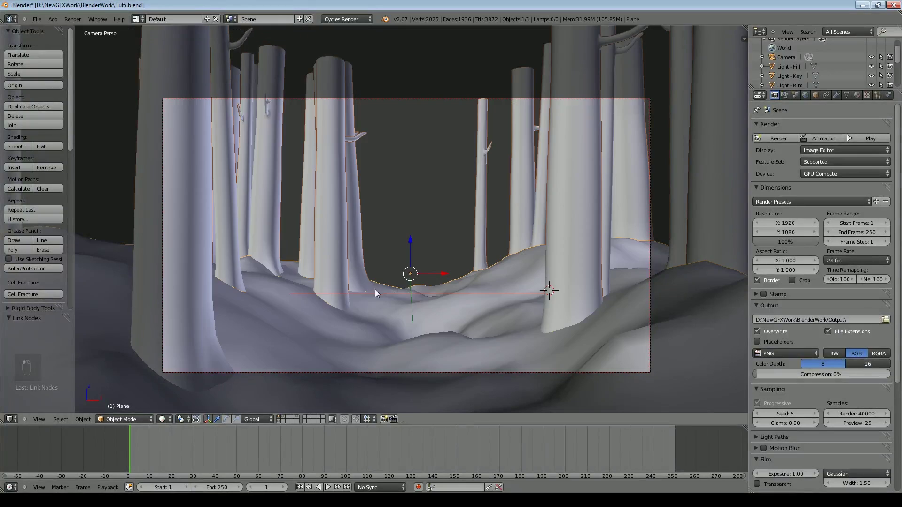
{"action": "scroll", "coordinate": [373, 301], "scroll_direction": "down", "scroll_amount": 3}
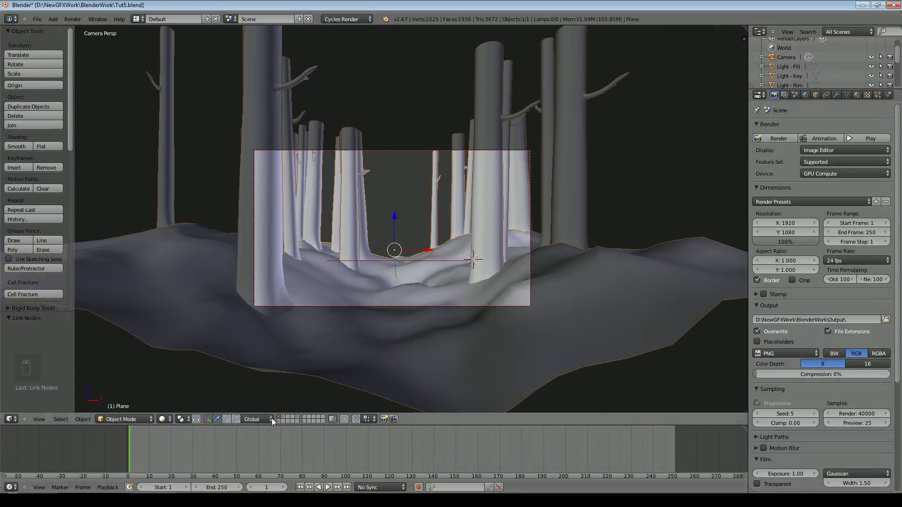
{"action": "left_click", "coordinate": [277, 421]}
{"action": "scroll", "coordinate": [307, 352], "scroll_direction": "down", "scroll_amount": 2}
{"action": "middle_click_drag", "start_coordinate": [342, 285], "coordinate": [343, 304]}
{"action": "scroll", "coordinate": [344, 308], "scroll_direction": "down", "scroll_amount": 3}
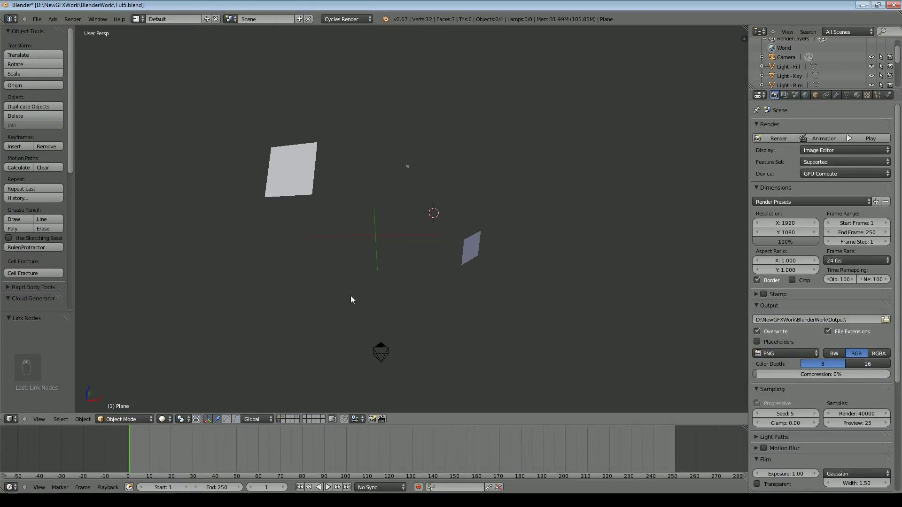
Delete the fill and rim light planes, keeping only the key light.
{"action": "right_click", "coordinate": [293, 169]}
{"action": "right_click", "coordinate": [470, 248], "text": "shift"}
{"action": "right_click", "coordinate": [408, 166], "text": "shift"}
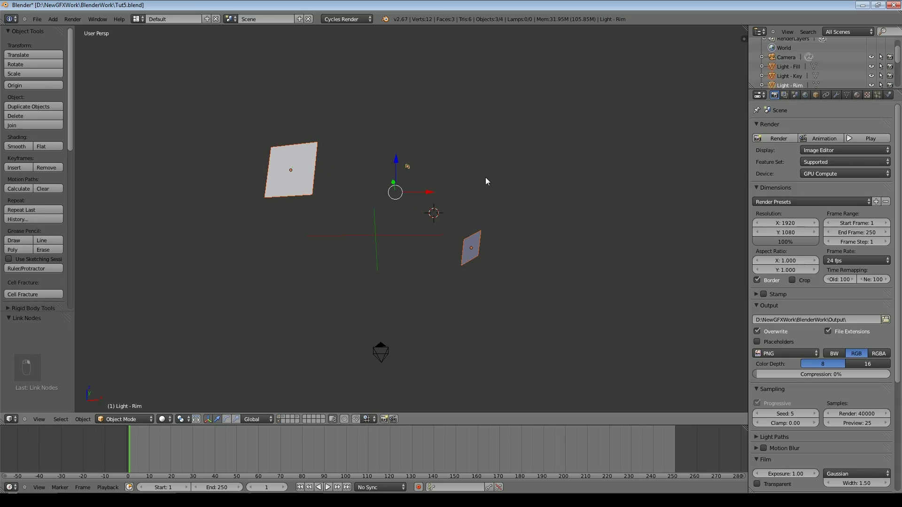
{"action": "right_click", "coordinate": [408, 167]}
{"action": "right_click", "coordinate": [472, 245], "text": "shift"}
{"action": "key", "text": "x"}
{"action": "left_click", "coordinate": [562, 170]}
Tint the key light's emission color pale yellow, with RGB values 0.782, 0.800 and 0.638.
{"action": "right_click", "coordinate": [308, 181]}
{"action": "left_click", "coordinate": [857, 94]}
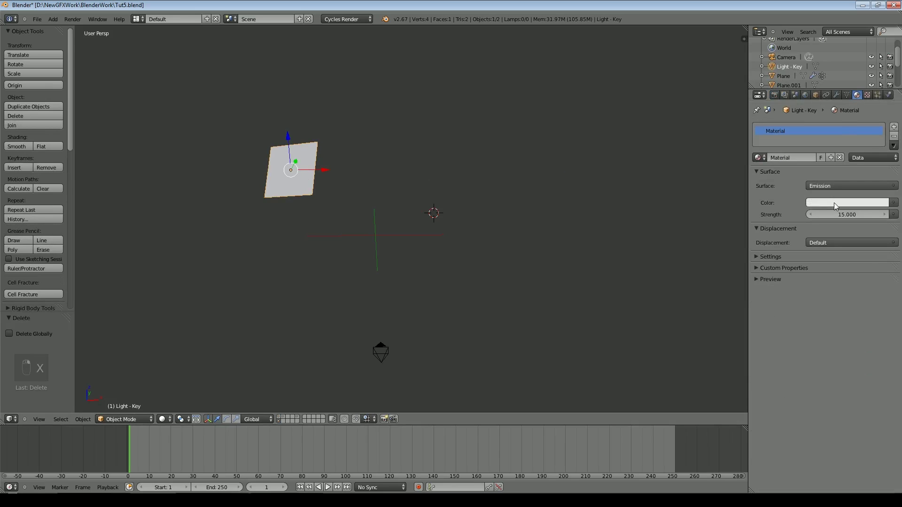
{"action": "left_click", "coordinate": [833, 202]}
{"action": "left_click", "coordinate": [833, 104]}
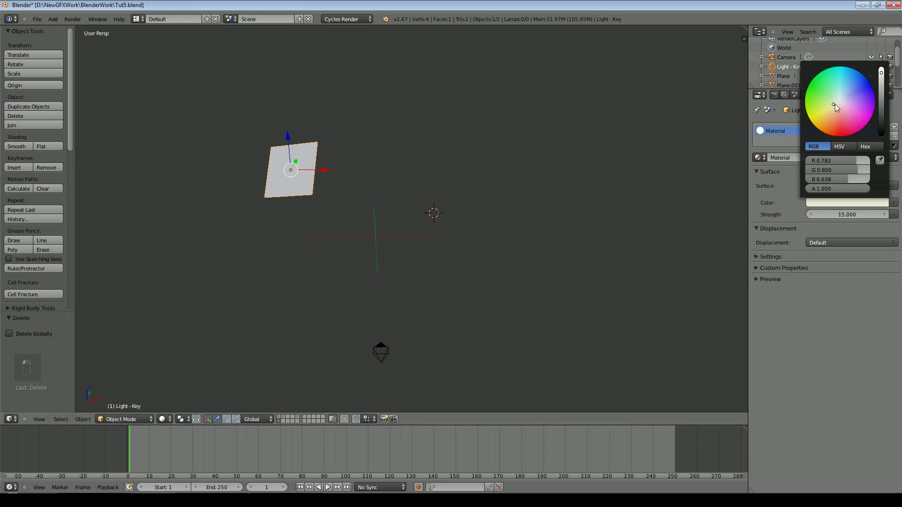
Scale the key light plane down to about 0.446 and set its emission strength to 60.
{"action": "key", "text": "s"}
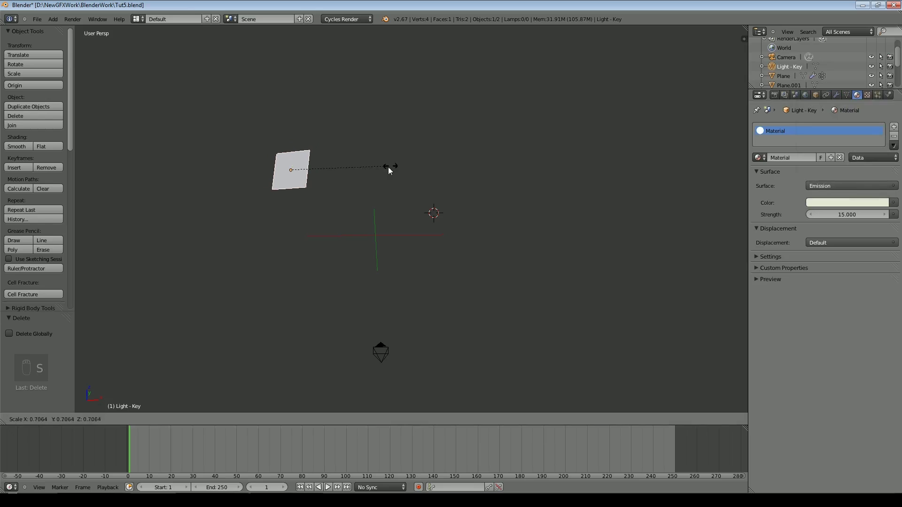
{"action": "left_click", "coordinate": [354, 172]}
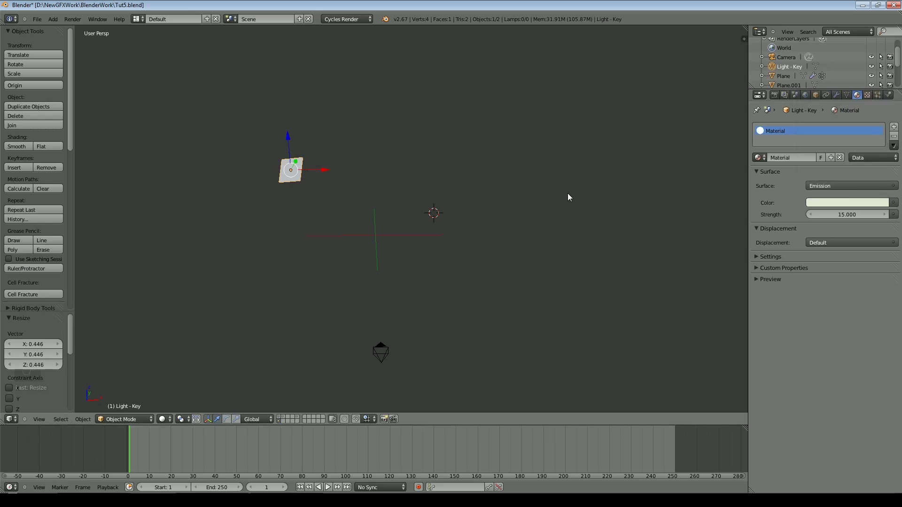
{"action": "left_click", "coordinate": [845, 212]}
{"action": "type", "text": "60"}
{"action": "key", "text": "Return"}
Display the terrain layer with the light and, in top view, move the key light out past the terrain corner near the camera.
{"action": "middle_click_drag", "start_coordinate": [490, 114], "coordinate": [318, 382]}
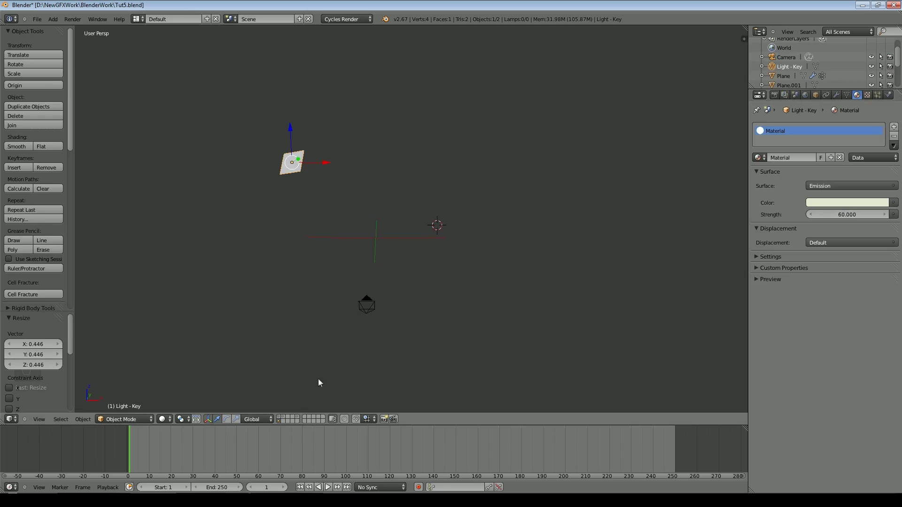
{"action": "left_click", "coordinate": [286, 419], "text": "shift"}
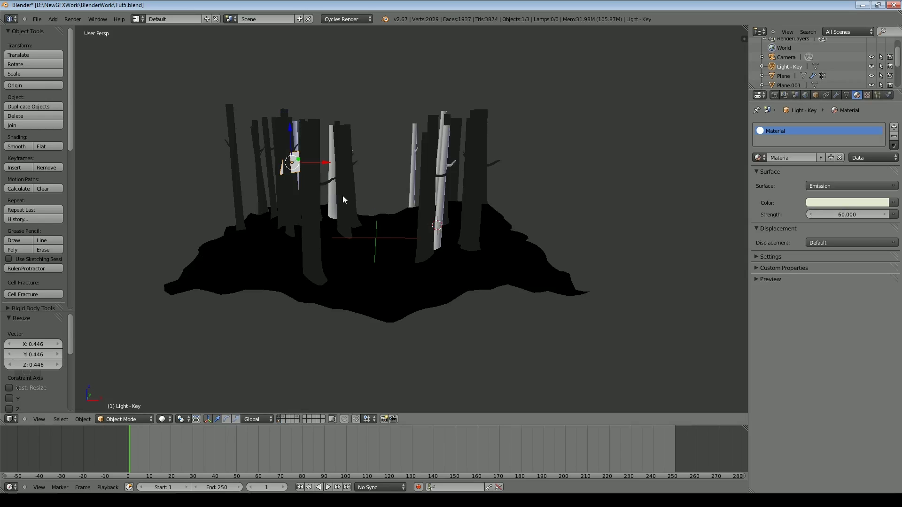
{"action": "key", "text": "KP_7"}
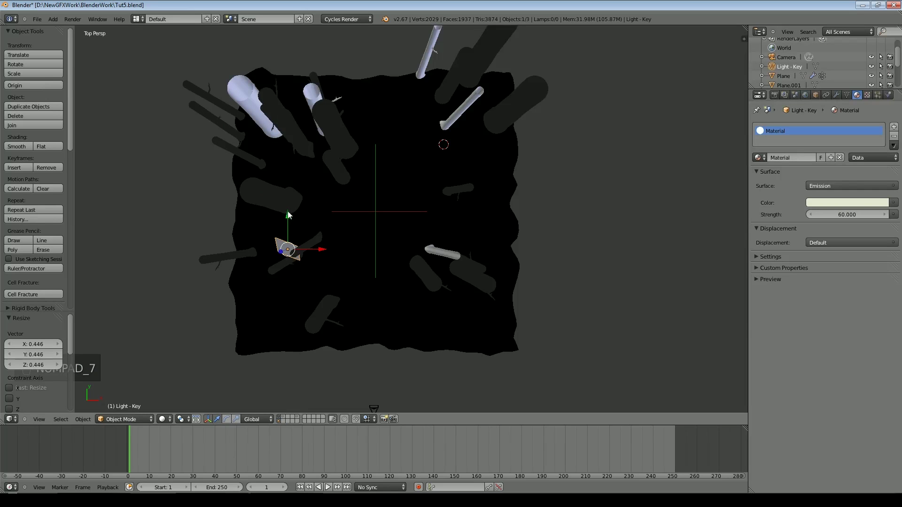
{"action": "key", "text": "g"}
{"action": "key", "text": "y"}
{"action": "scroll", "coordinate": [275, 300], "scroll_direction": "down", "scroll_amount": 2}
{"action": "left_click", "coordinate": [319, 412]}
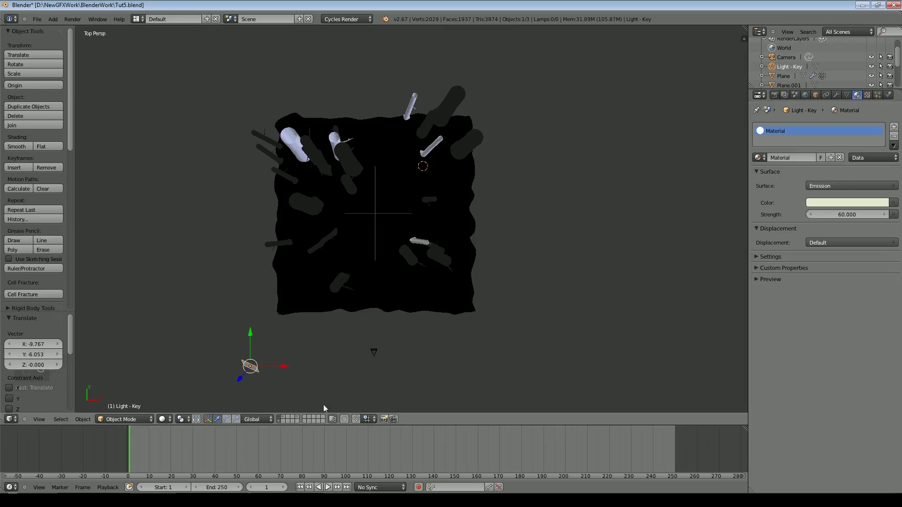
Raise the key light about 13.124 units along Z, above the trees.
{"action": "middle_click_drag", "start_coordinate": [374, 383], "coordinate": [196, 207]}
{"action": "left_click_drag", "start_coordinate": [210, 187], "coordinate": [216, 60]}
{"action": "scroll", "coordinate": [372, 276], "scroll_direction": "up", "scroll_amount": 2}
{"action": "scroll", "coordinate": [371, 276], "scroll_direction": "down", "scroll_amount": 3}
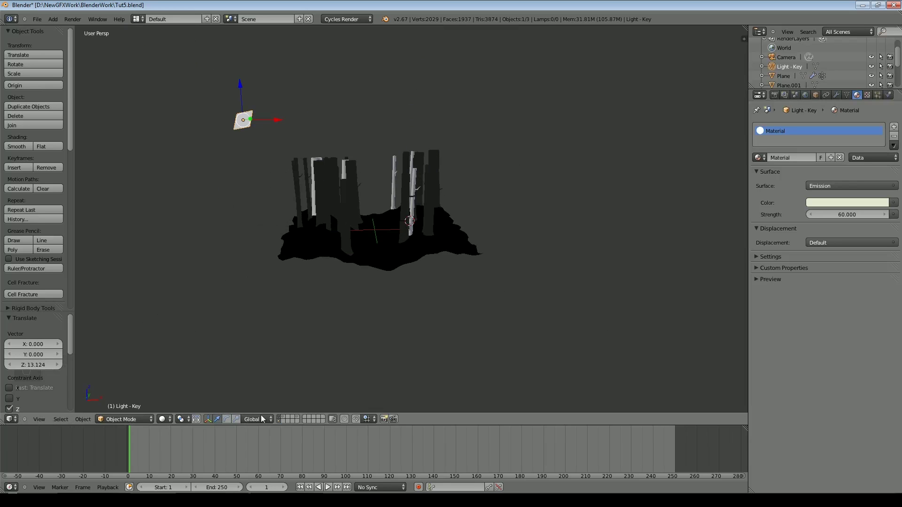
Save the file and preview the scene through the camera in Rendered shading.
{"action": "key", "text": "KP_0"}
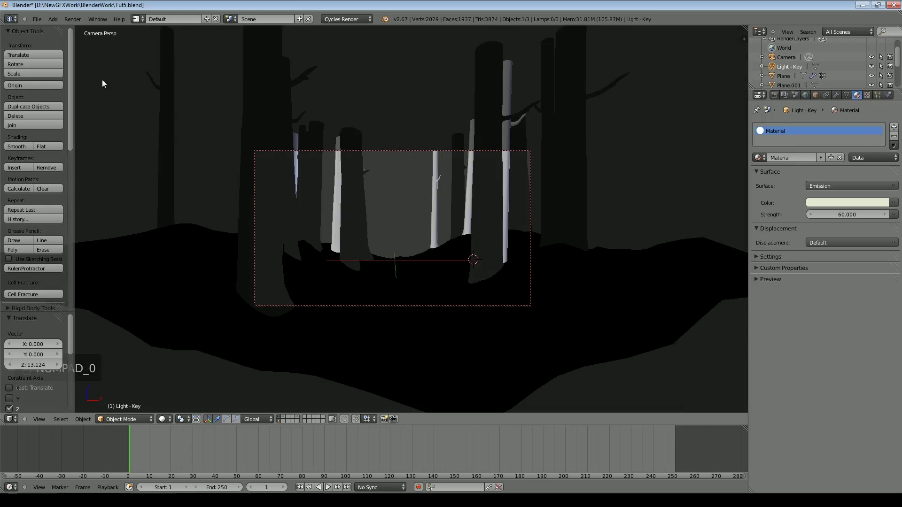
{"action": "left_click", "coordinate": [38, 19]}
{"action": "left_click", "coordinate": [162, 419]}
{"action": "left_click", "coordinate": [187, 360]}
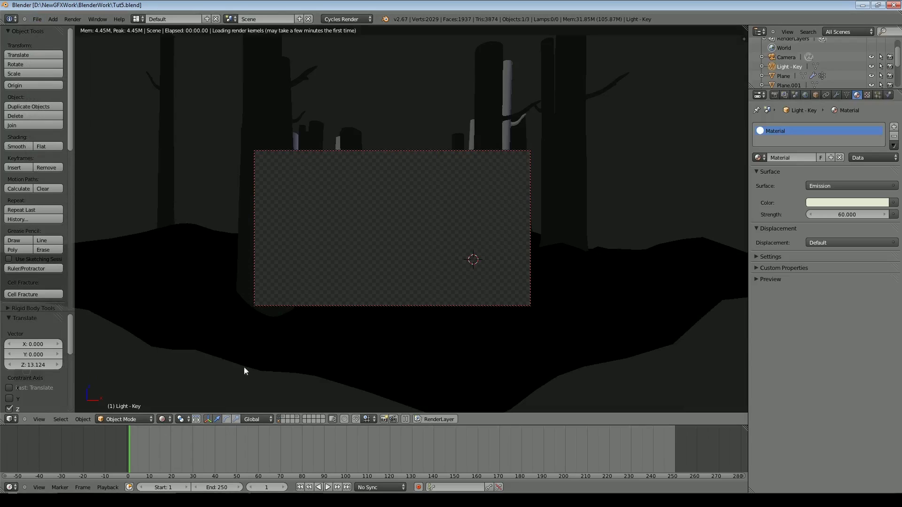
{"action": "scroll", "coordinate": [536, 289], "scroll_direction": "up", "scroll_amount": 3}
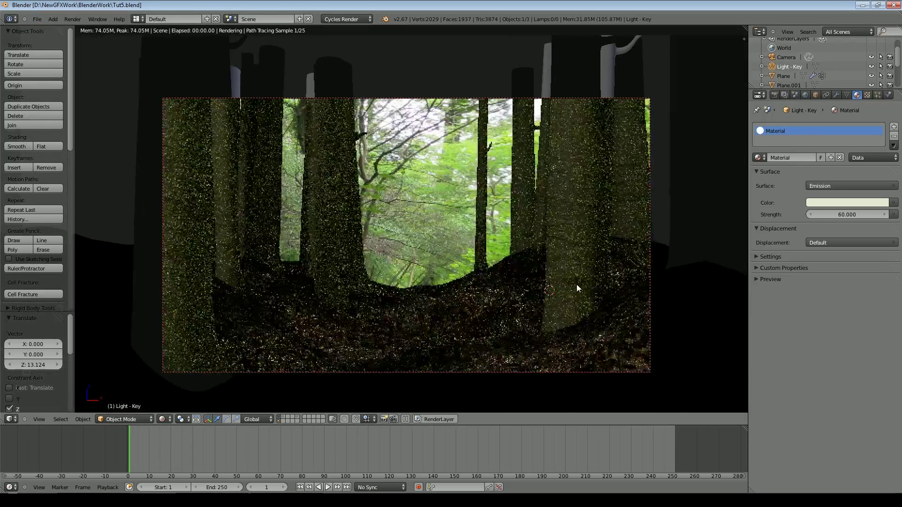
Increase the key light's emission strength to 300 and on to 600, previewing through the camera with the backdrop shown.
{"action": "left_click", "coordinate": [840, 215]}
{"action": "type", "text": "3"}
{"action": "key", "text": "Return"}
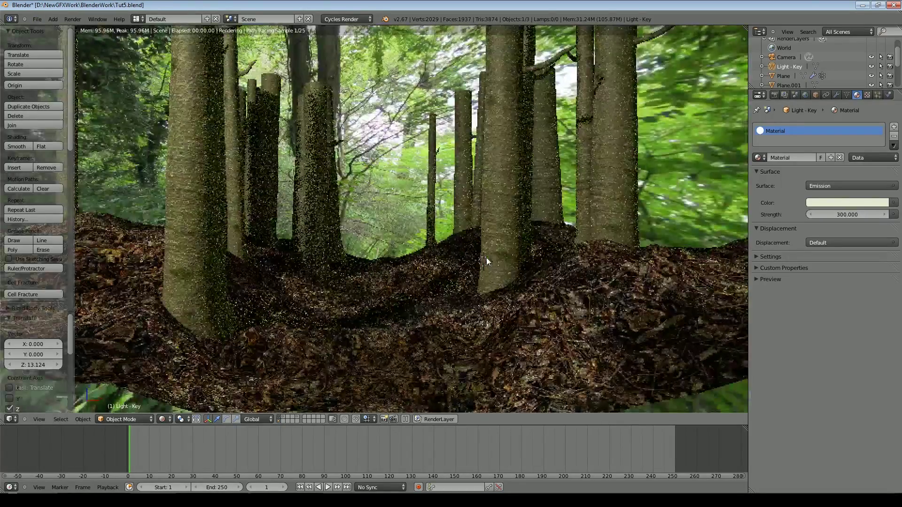
{"action": "key", "text": "KP_0"}
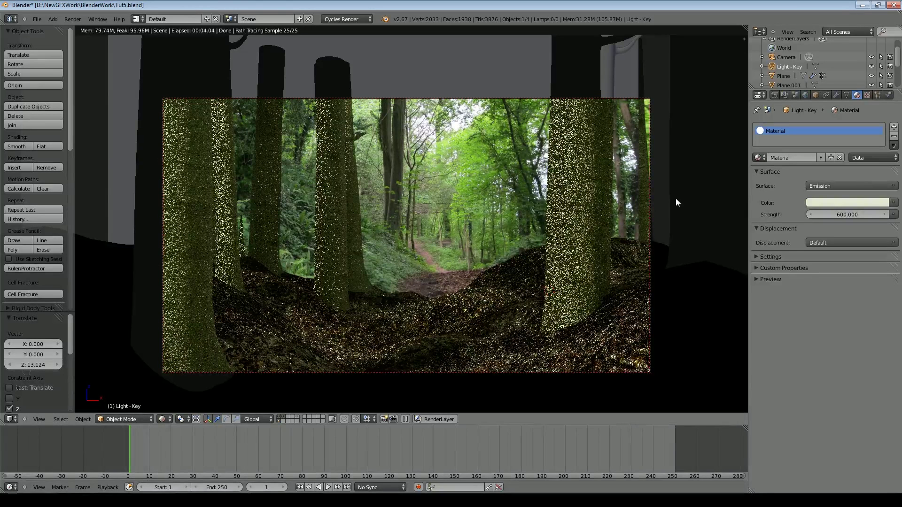
Set the world environment texture's background strength to 2.
{"action": "left_click", "coordinate": [804, 95]}
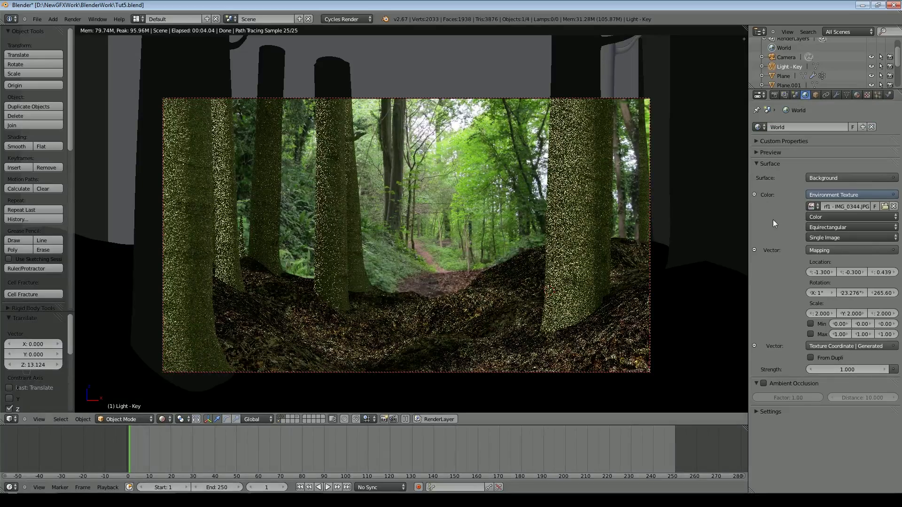
{"action": "left_click", "coordinate": [848, 369]}
{"action": "type", "text": "2"}
{"action": "key", "text": "Return"}
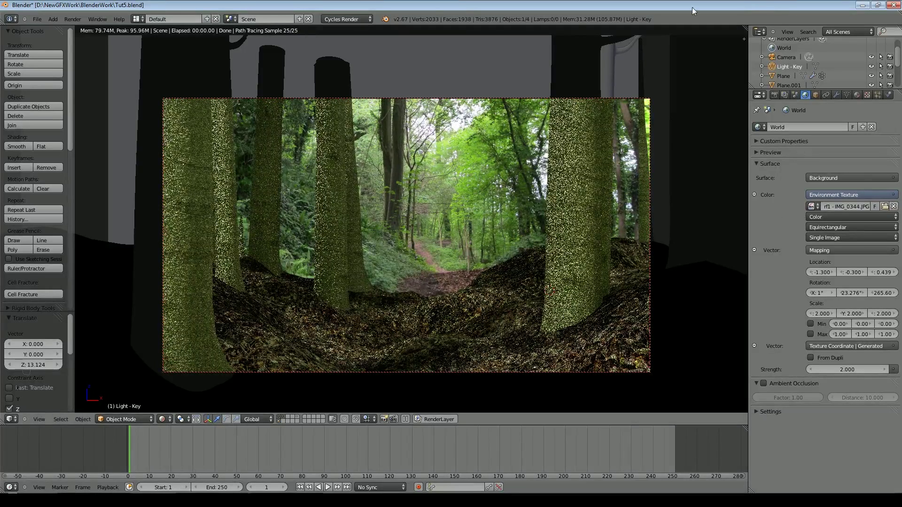
Switch to Solid shading and move the backdrop plane about 9.2 units along Y, farther behind the trees.
{"action": "left_click", "coordinate": [163, 419]}
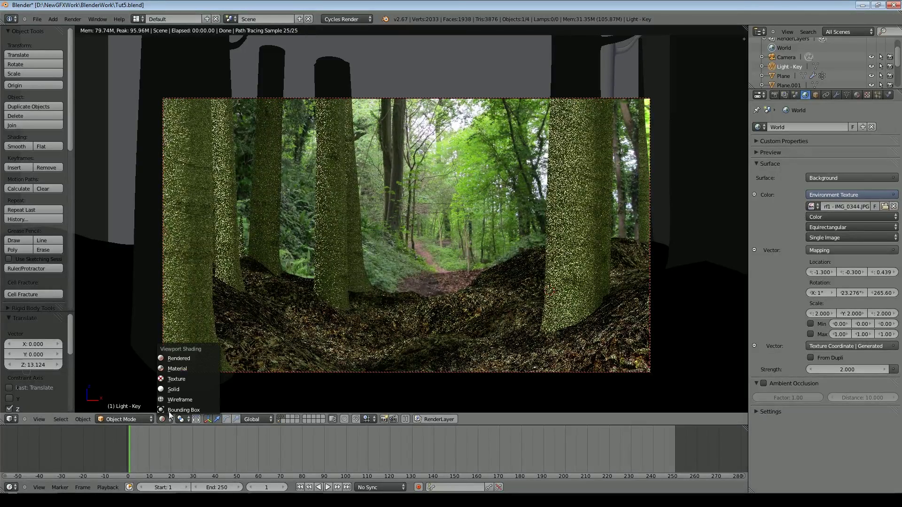
{"action": "left_click", "coordinate": [173, 390]}
{"action": "scroll", "coordinate": [425, 317], "scroll_direction": "down", "scroll_amount": 6}
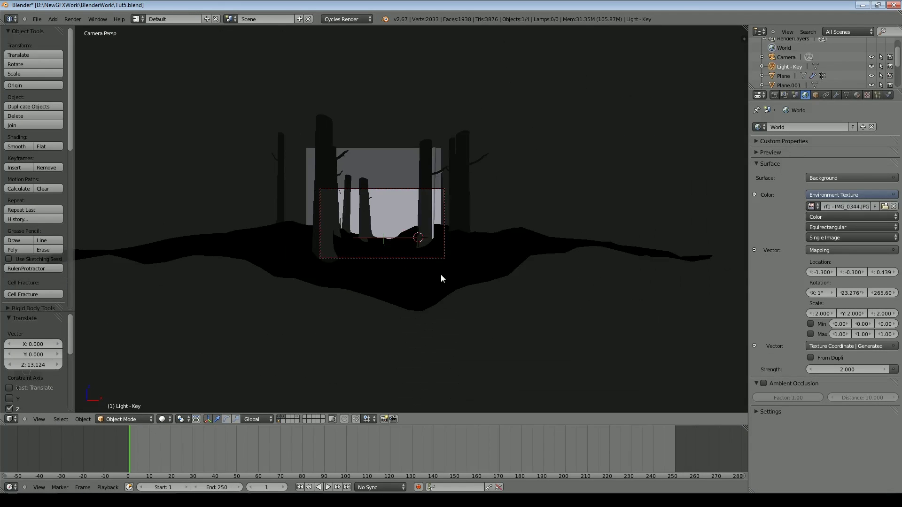
{"action": "middle_click_drag", "start_coordinate": [440, 275], "coordinate": [444, 297]}
{"action": "scroll", "coordinate": [445, 296], "scroll_direction": "down", "scroll_amount": 7}
{"action": "middle_click_drag", "start_coordinate": [315, 267], "coordinate": [432, 279]}
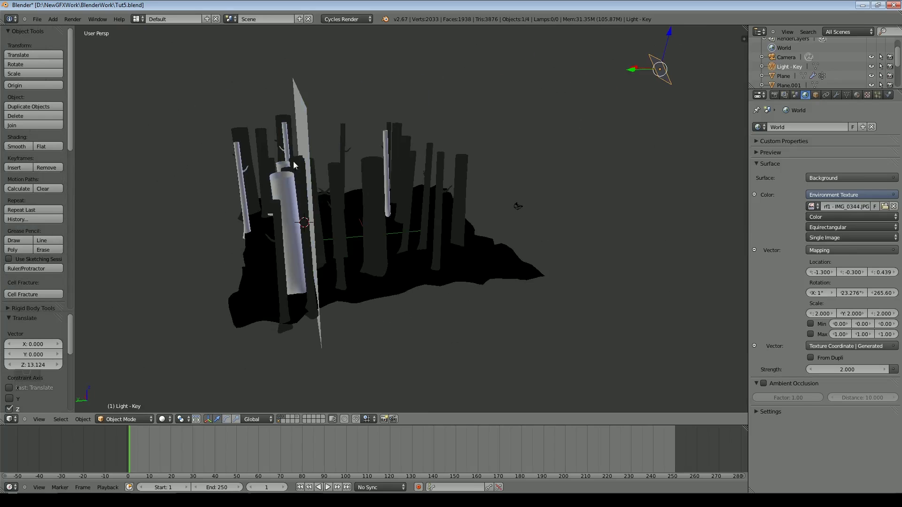
{"action": "right_click", "coordinate": [301, 142]}
{"action": "key", "text": "g"}
{"action": "key", "text": "y"}
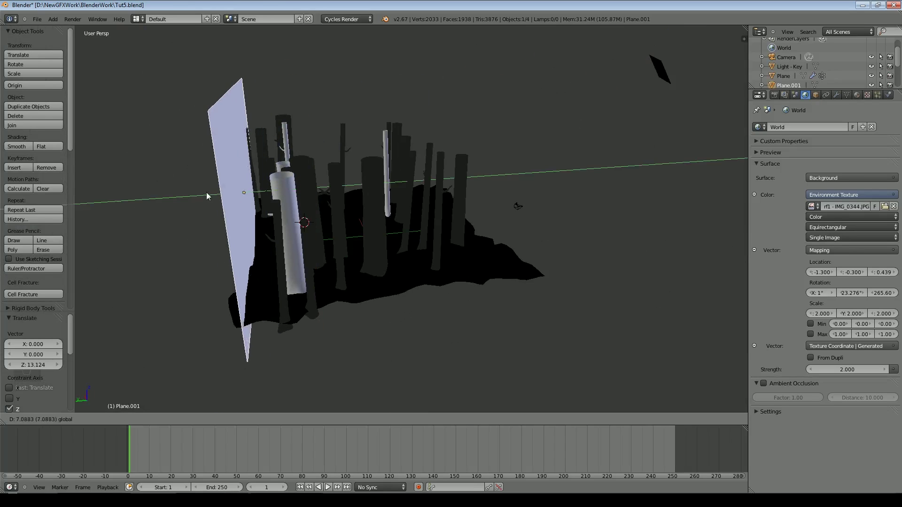
{"action": "left_click", "coordinate": [191, 196]}
{"action": "key", "text": "KP_0"}
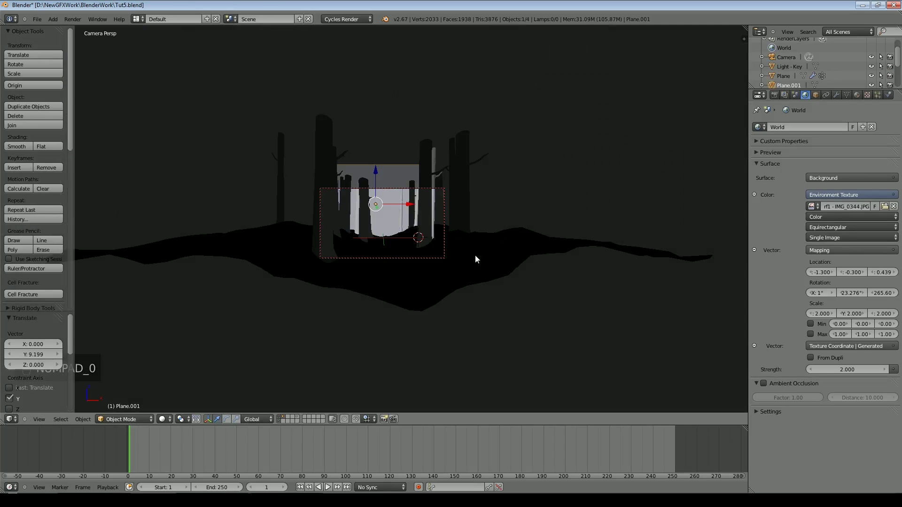
Add a new mesh plane to the scene and scale it up by a factor of 20.
{"action": "middle_click_drag", "start_coordinate": [475, 224], "coordinate": [469, 250]}
{"action": "scroll", "coordinate": [470, 251], "scroll_direction": "down", "scroll_amount": 4}
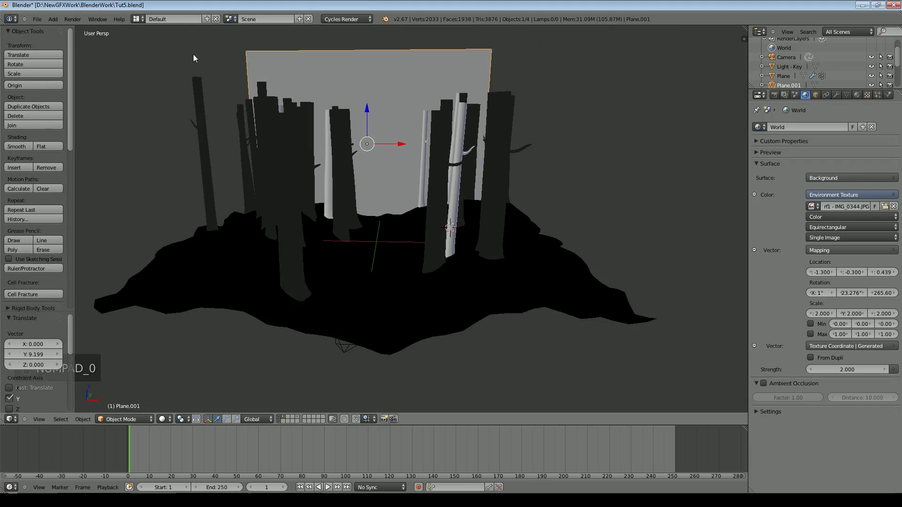
{"action": "left_click", "coordinate": [53, 19]}
{"action": "mouse_move", "coordinate": [68, 26]}
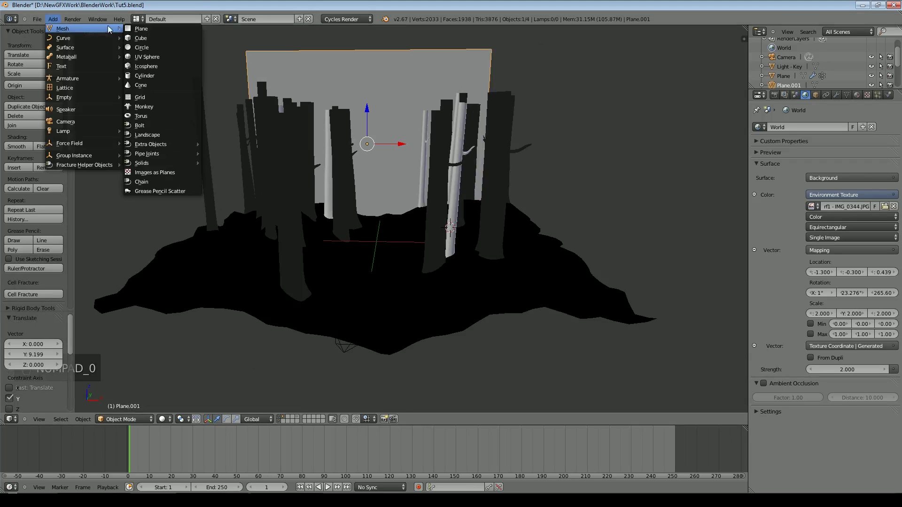
{"action": "left_click", "coordinate": [136, 28]}
{"action": "scroll", "coordinate": [435, 212], "scroll_direction": "down", "scroll_amount": 5}
{"action": "type", "text": "s"}
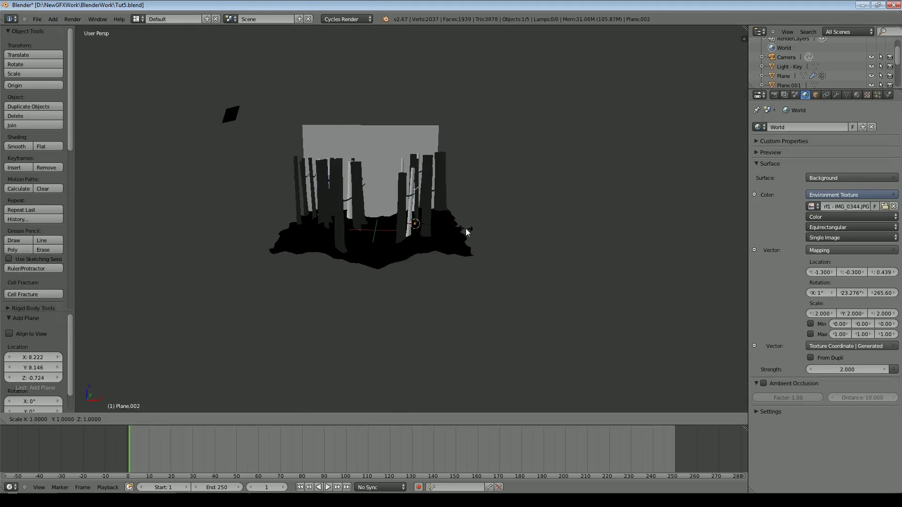
{"action": "type", "text": "20"}
{"action": "key", "text": "Return"}
Centre the new plane over the terrain from above, and raise it about 34.1 units along Z above the trees.
{"action": "key", "text": "KP_7"}
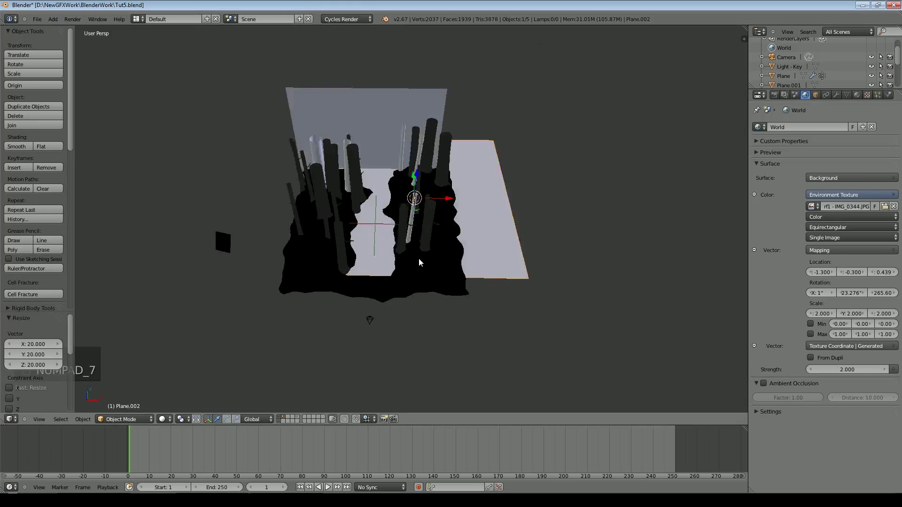
{"action": "key", "text": "g"}
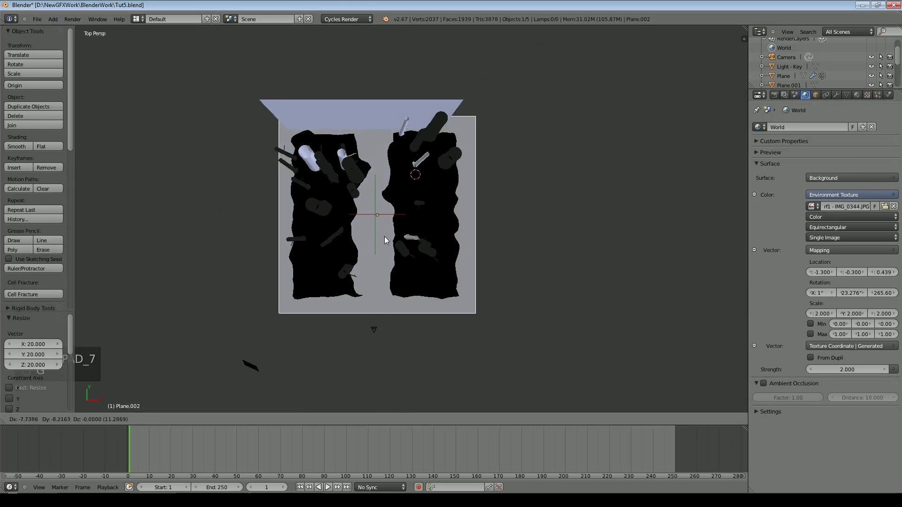
{"action": "left_click", "coordinate": [388, 234]}
{"action": "middle_click_drag", "start_coordinate": [448, 276], "coordinate": [418, 191]}
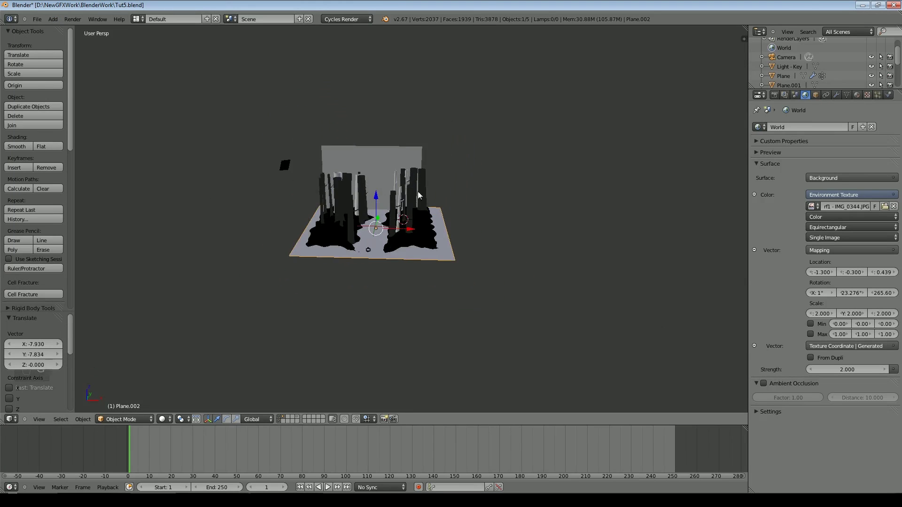
{"action": "left_click_drag", "start_coordinate": [378, 199], "coordinate": [348, 70]}
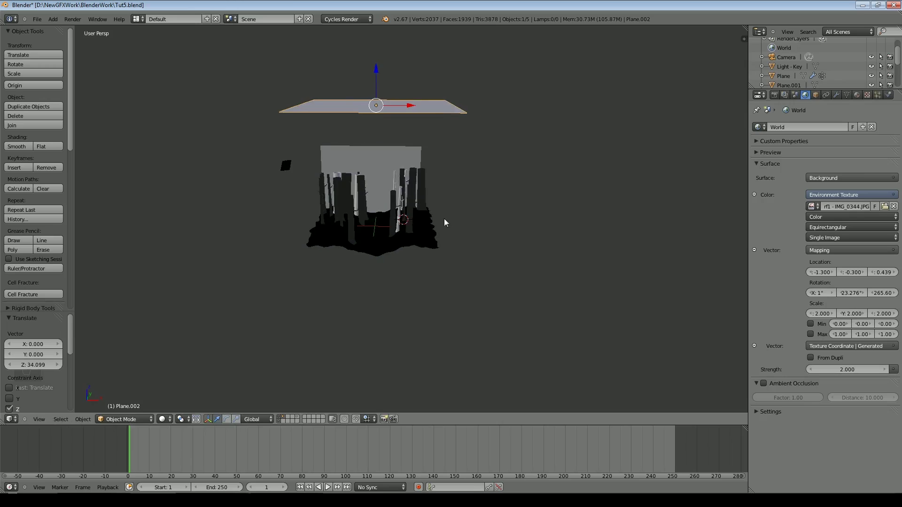
Give the overhead plane a new Emission material and shift the plane about -2.15 units along X.
{"action": "middle_click_drag", "start_coordinate": [444, 218], "coordinate": [458, 221]}
{"action": "left_click", "coordinate": [856, 95]}
{"action": "left_click", "coordinate": [828, 157]}
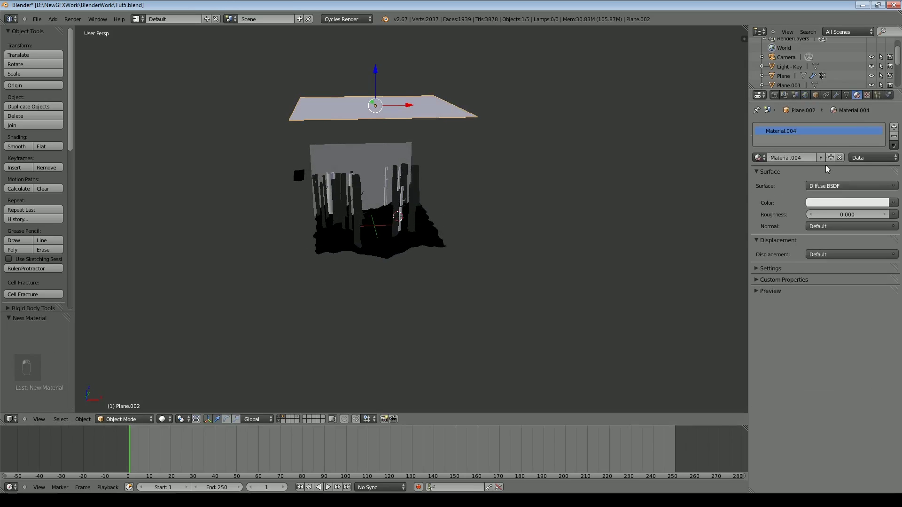
{"action": "left_click", "coordinate": [829, 186]}
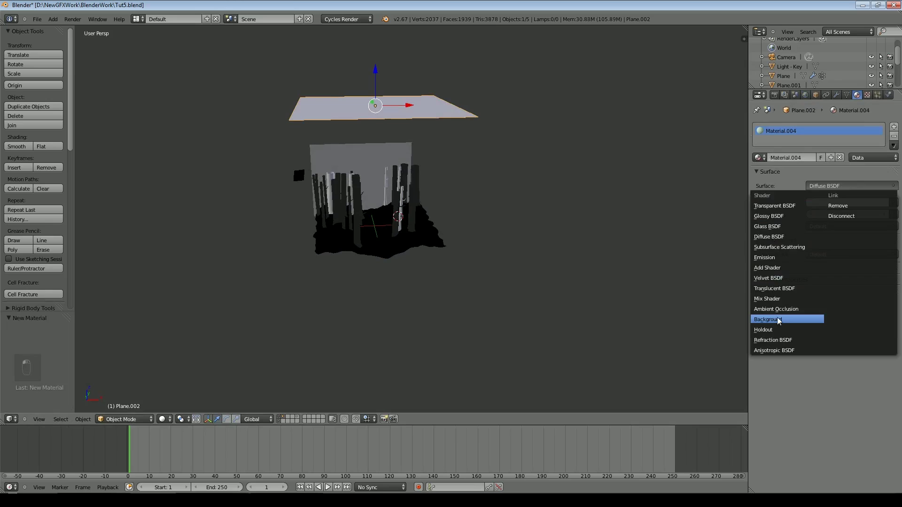
{"action": "left_click", "coordinate": [771, 258]}
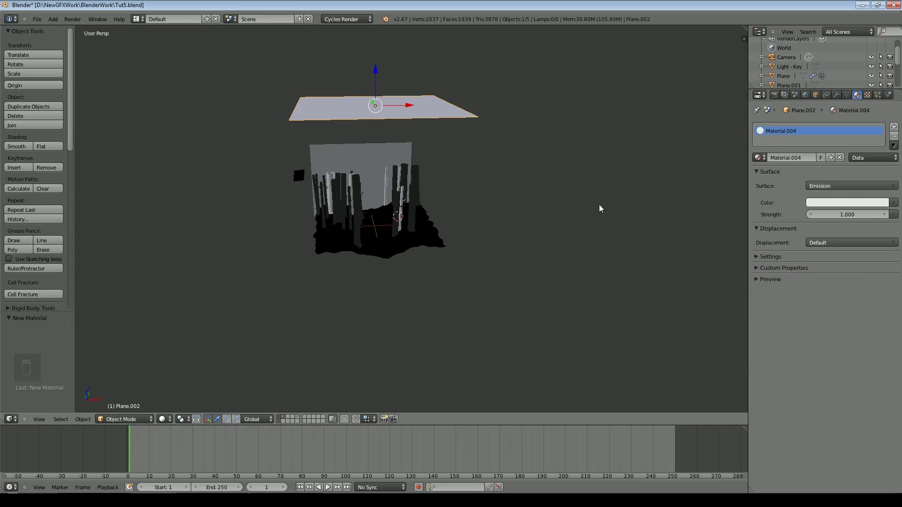
{"action": "scroll", "coordinate": [599, 208], "scroll_direction": "up", "scroll_amount": 1}
{"action": "left_click_drag", "start_coordinate": [415, 84], "coordinate": [404, 85]}
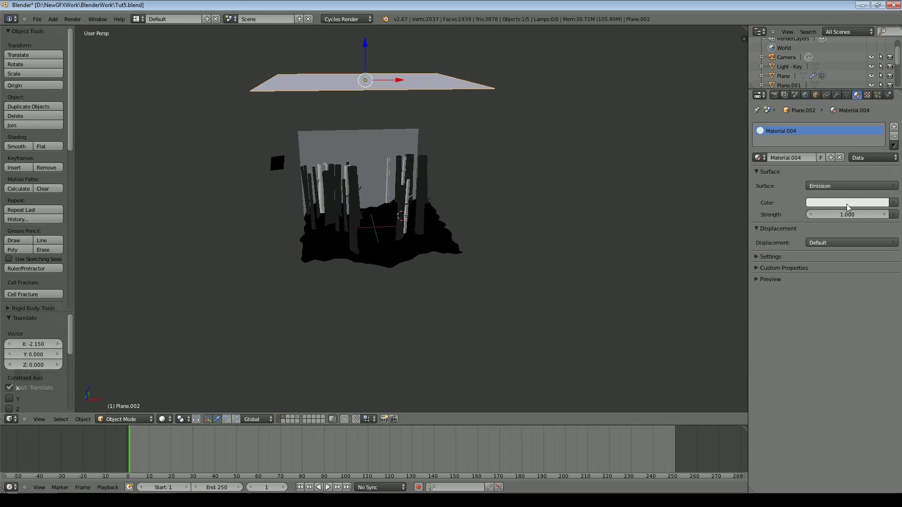
Set the overhead plane's emission strength to 0.5 and its colour to pale blue, about R 0.616, G 0.769, B 0.800.
{"action": "left_click", "coordinate": [846, 215]}
{"action": "type", "text": ".5"}
{"action": "key", "text": "Return"}
{"action": "left_click", "coordinate": [851, 202]}
{"action": "left_click", "coordinate": [840, 96]}
{"action": "left_click", "coordinate": [841, 93]}
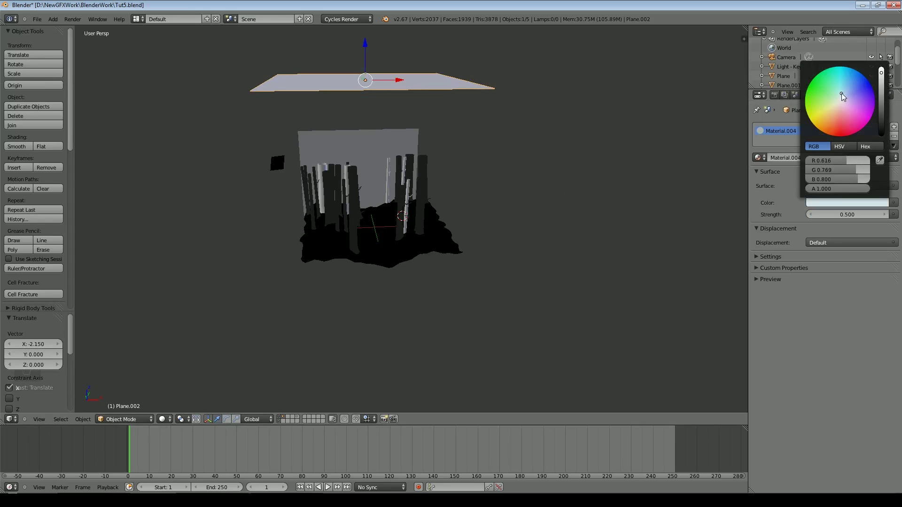
Preview the overhead light's effect through the camera in Rendered shading.
{"action": "key", "text": "KP_0"}
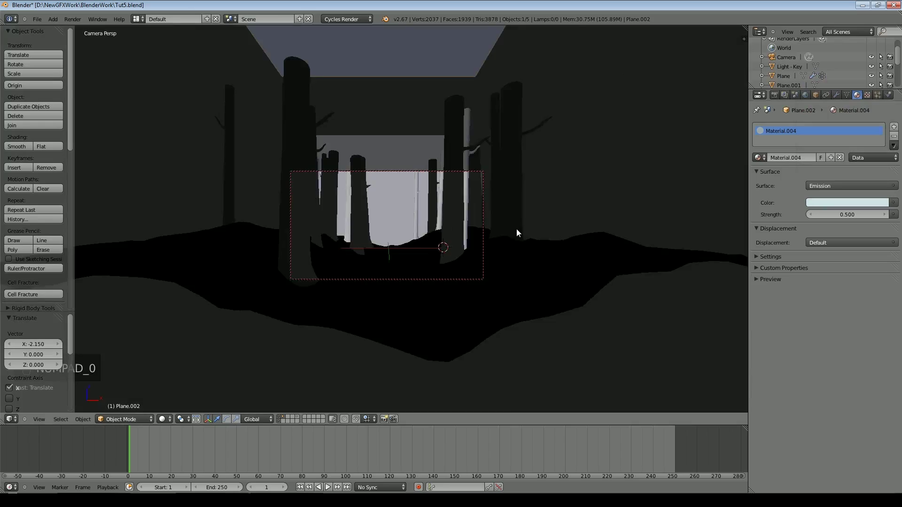
{"action": "left_click", "coordinate": [162, 419]}
{"action": "left_click", "coordinate": [186, 359]}
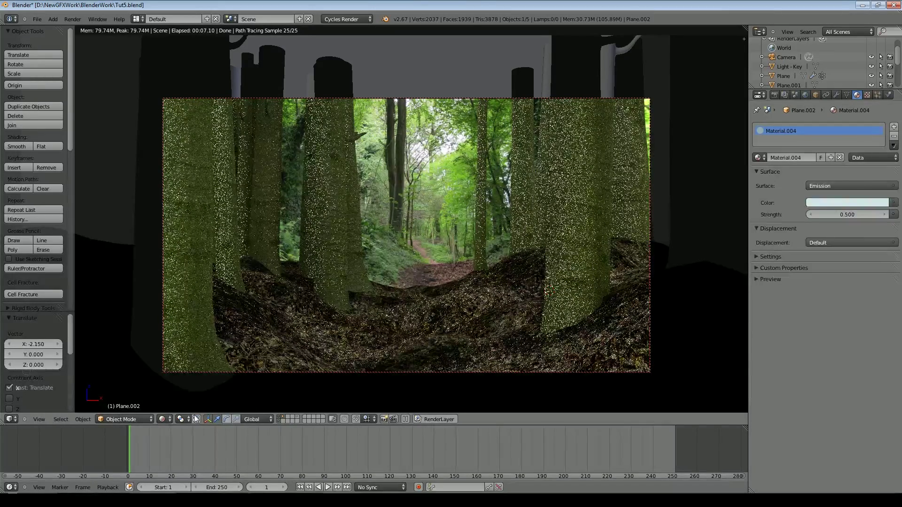
Return to Solid shading and scale the key light plane up by about 2.137.
{"action": "left_click", "coordinate": [161, 422]}
{"action": "left_click", "coordinate": [178, 389]}
{"action": "scroll", "coordinate": [386, 147], "scroll_direction": "down", "scroll_amount": 6}
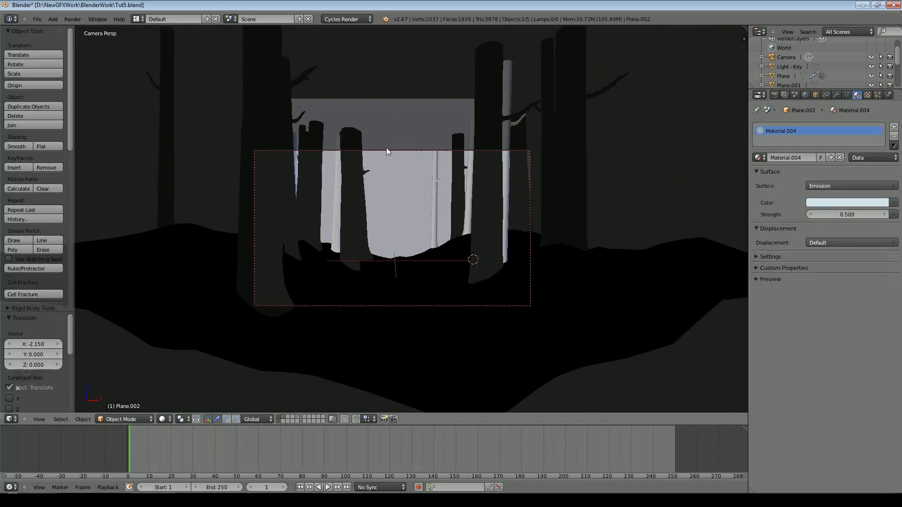
{"action": "key", "text": "KP_0"}
{"action": "middle_click_drag", "start_coordinate": [365, 208], "coordinate": [340, 194]}
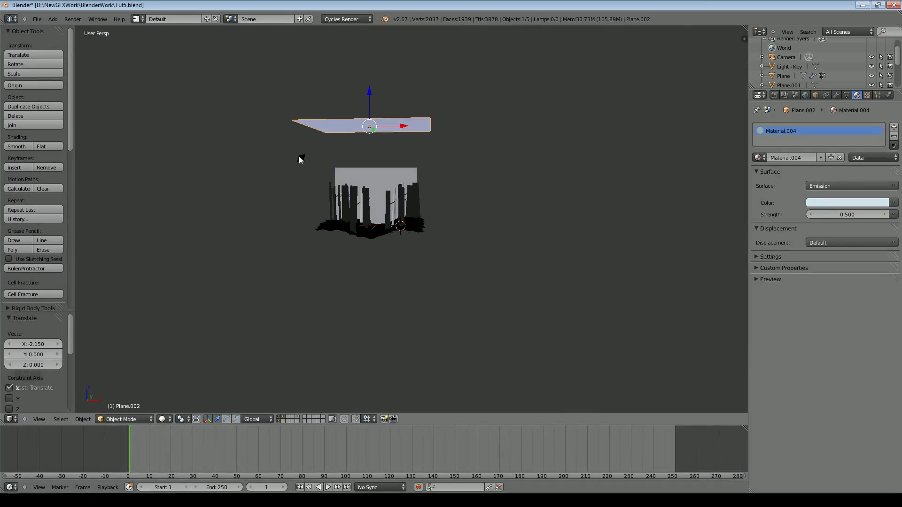
{"action": "right_click", "coordinate": [300, 159]}
{"action": "key", "text": "s"}
{"action": "left_click", "coordinate": [327, 167]}
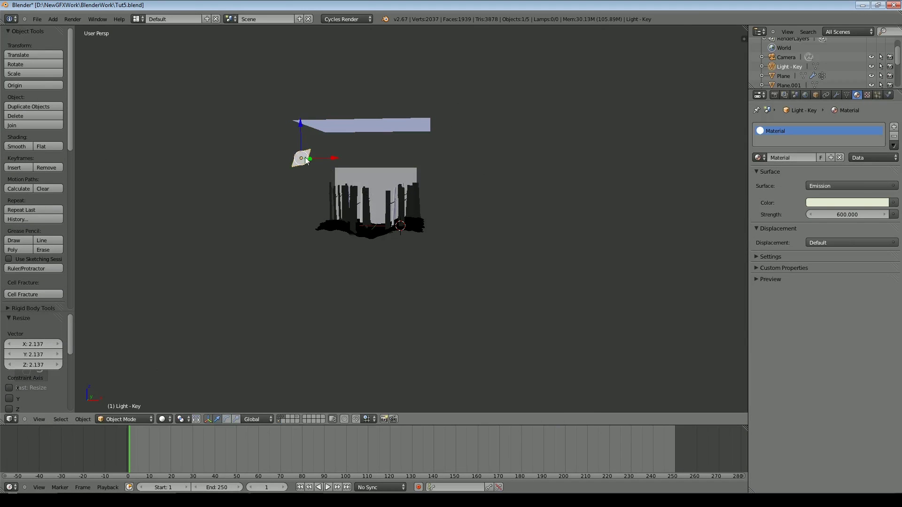
Reposition the enlarged key light beside the trees, shifting it about -2.527 units along X.
{"action": "key", "text": "g"}
{"action": "left_click", "coordinate": [316, 168]}
{"action": "middle_click_drag", "start_coordinate": [352, 229], "coordinate": [404, 232]}
{"action": "left_click_drag", "start_coordinate": [372, 222], "coordinate": [365, 196]}
Try key light emission strengths of 400 and 250 while previewing through the camera in Rendered shading.
{"action": "key", "text": "KP_0"}
{"action": "scroll", "coordinate": [476, 222], "scroll_direction": "up", "scroll_amount": 3}
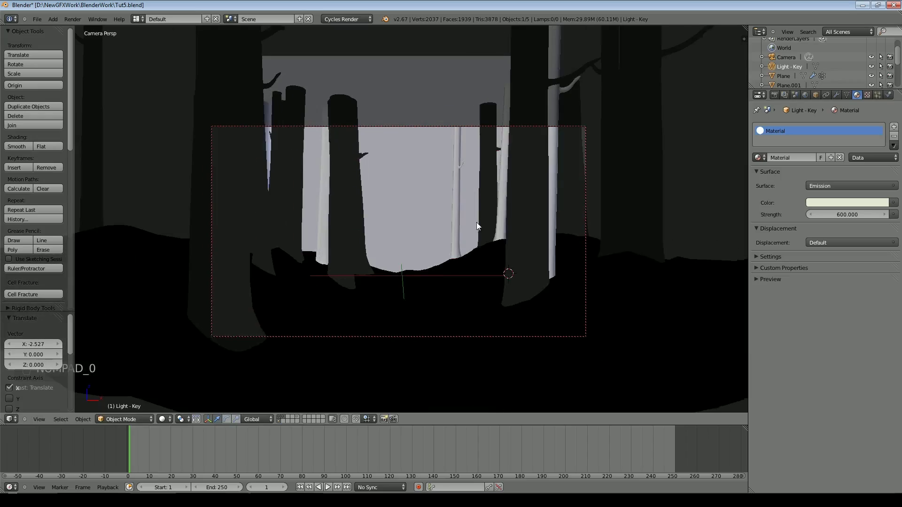
{"action": "key", "text": "shift+z"}
{"action": "left_click", "coordinate": [846, 214]}
{"action": "type", "text": "400"}
{"action": "key", "text": "Return"}
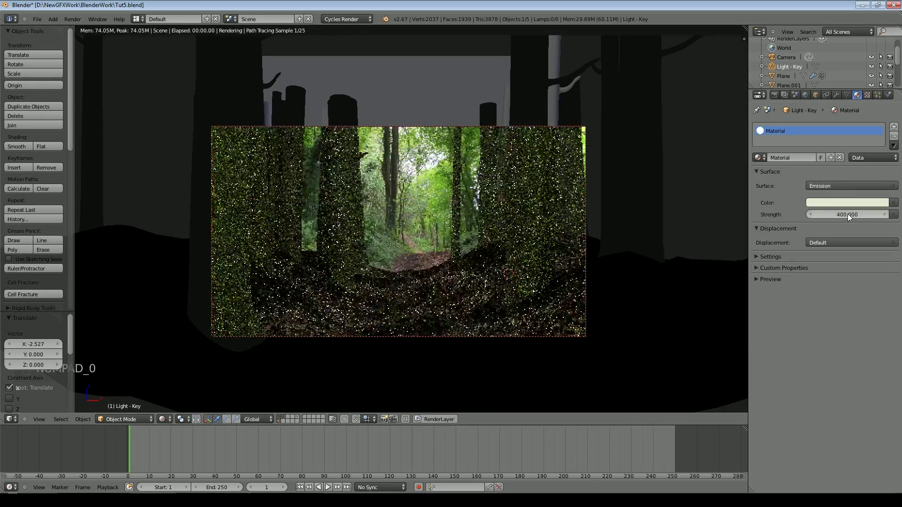
{"action": "left_click", "coordinate": [847, 214]}
{"action": "type", "text": "250"}
{"action": "key", "text": "Return"}
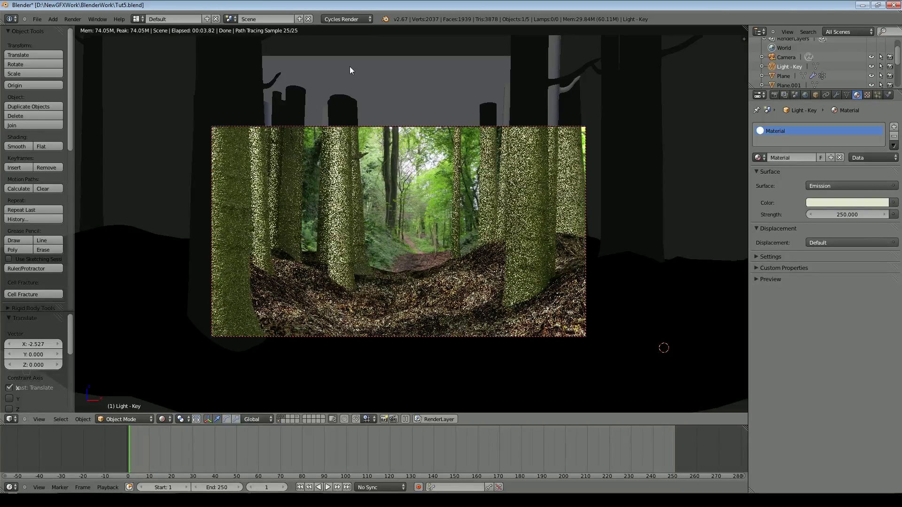
Return to Solid shading outside the camera view and rotate the key light about -15.8° around Z.
{"action": "middle_click_drag", "start_coordinate": [430, 268], "coordinate": [226, 423]}
{"action": "left_click", "coordinate": [162, 419]}
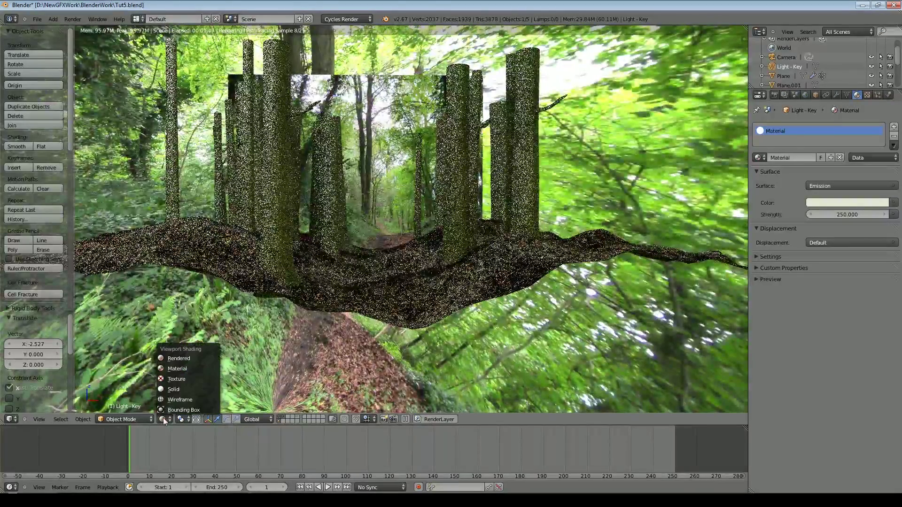
{"action": "left_click", "coordinate": [167, 386]}
{"action": "middle_click_drag", "start_coordinate": [298, 334], "coordinate": [404, 173]}
{"action": "right_click", "coordinate": [414, 172]}
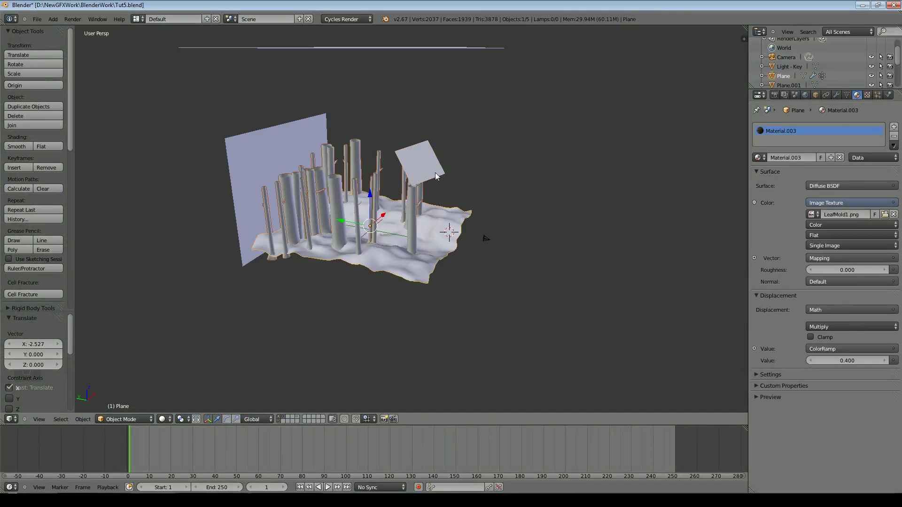
{"action": "right_click", "coordinate": [435, 172]}
{"action": "key", "text": "r"}
{"action": "key", "text": "z"}
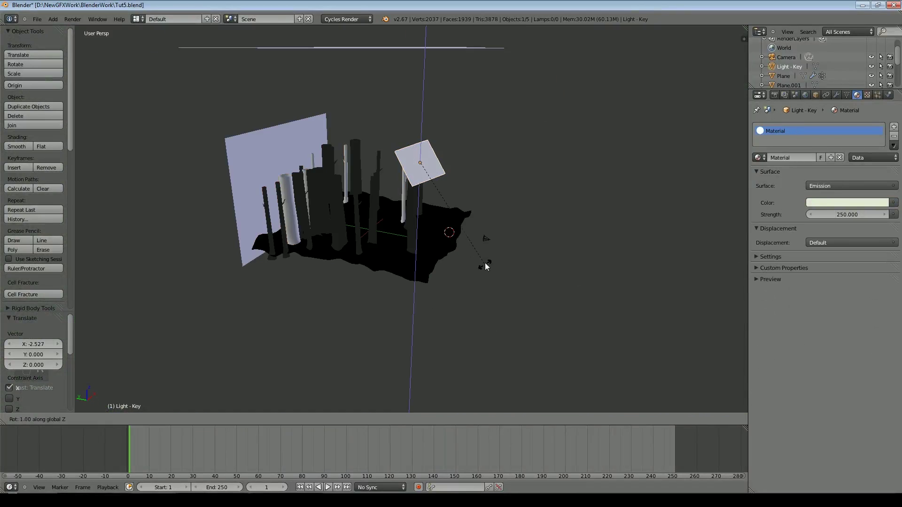
{"action": "left_click", "coordinate": [446, 261]}
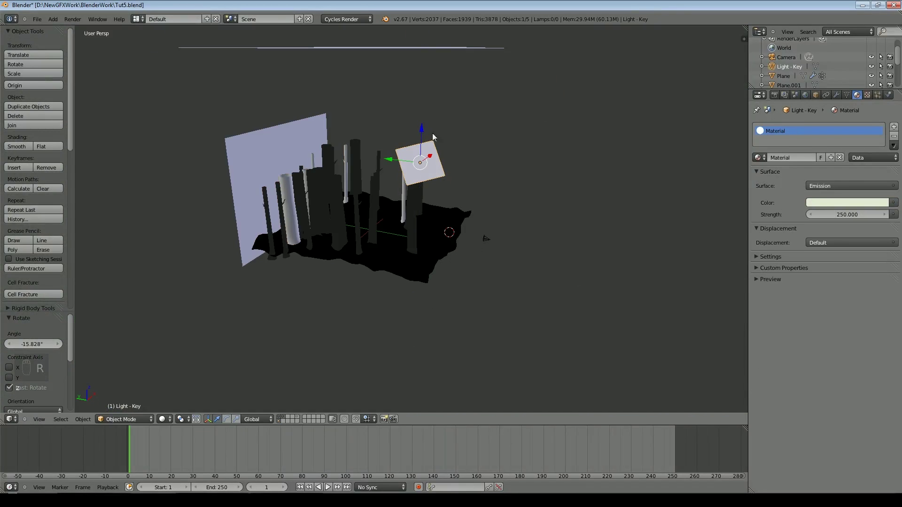
Raise the key light about 9.128 units along Z and rotate it about -25.3° around its local Y axis.
{"action": "key", "text": "g"}
{"action": "key", "text": "z"}
{"action": "left_click", "coordinate": [427, 54]}
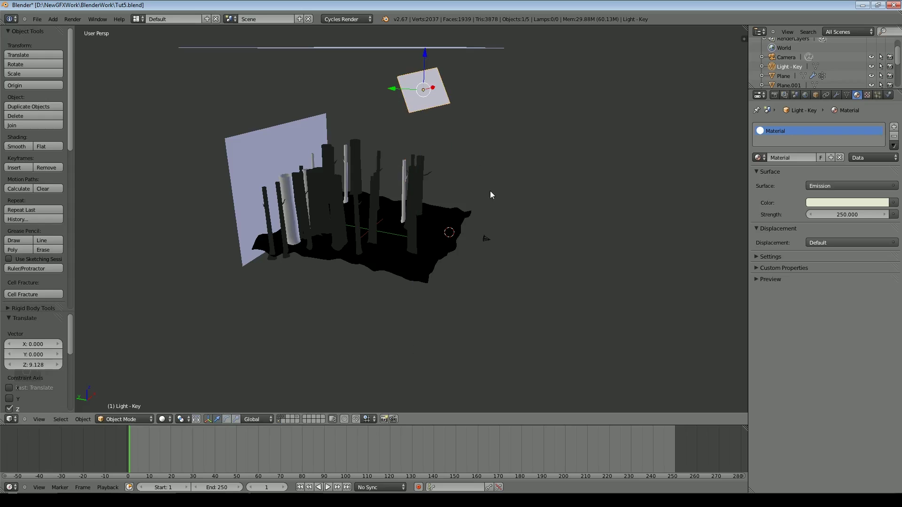
{"action": "key", "text": "r"}
{"action": "key", "text": "y"}
{"action": "key", "text": "y"}
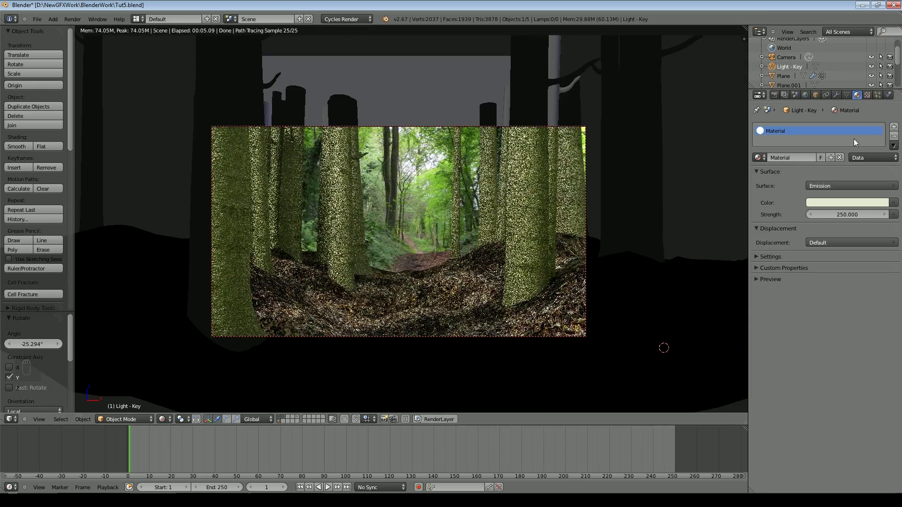
Set the key light's emission strength to 150 and check the rendered camera preview.
{"action": "left_click", "coordinate": [840, 215]}
{"action": "type", "text": "150"}
{"action": "key", "text": "Return"}
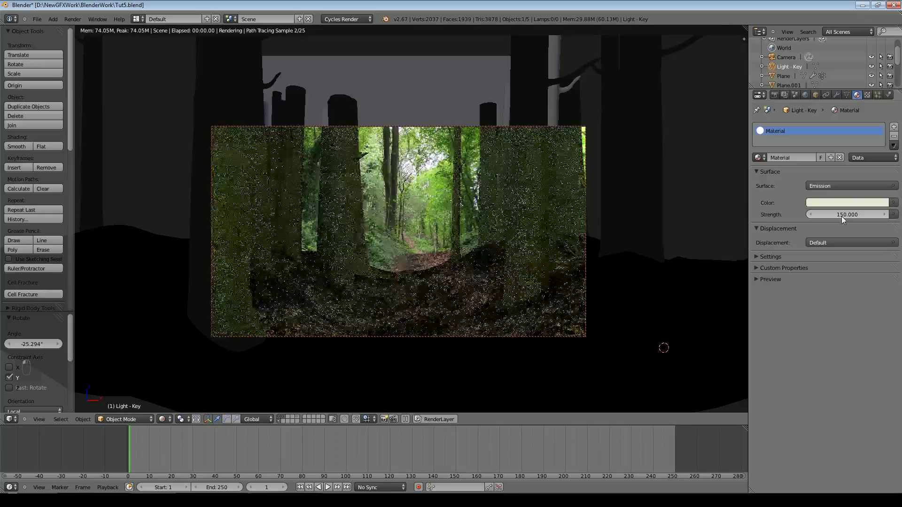
{"action": "scroll", "coordinate": [633, 264], "scroll_direction": "up", "scroll_amount": 2}
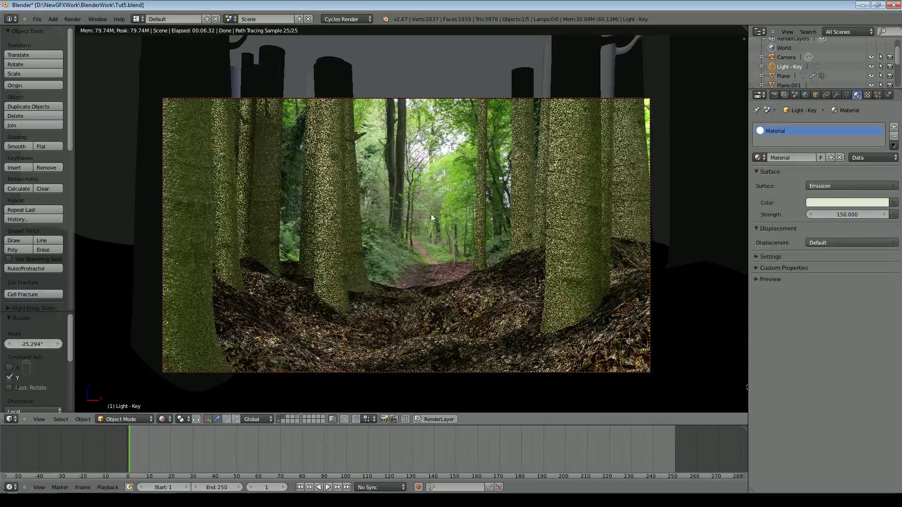
Return the viewport to Solid shading and leave the camera view.
{"action": "left_click", "coordinate": [164, 419]}
{"action": "left_click", "coordinate": [179, 397]}
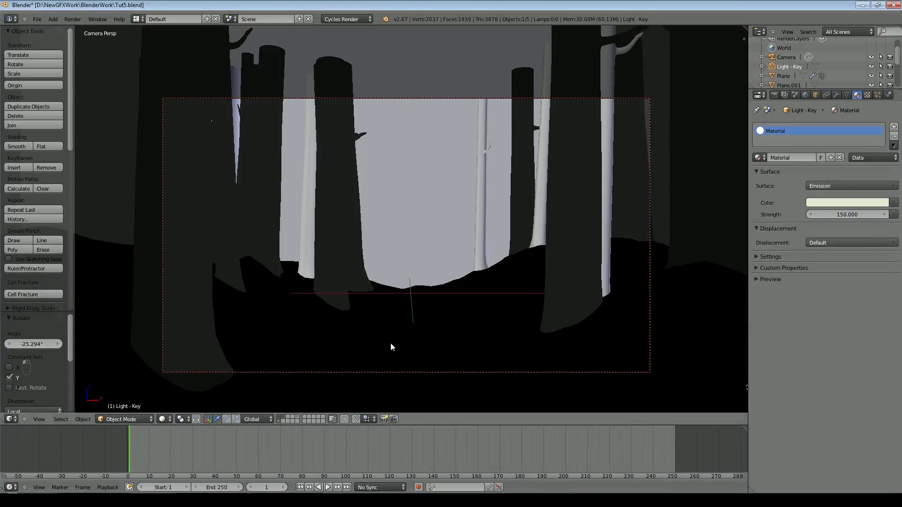
{"action": "key", "text": "KP_0"}
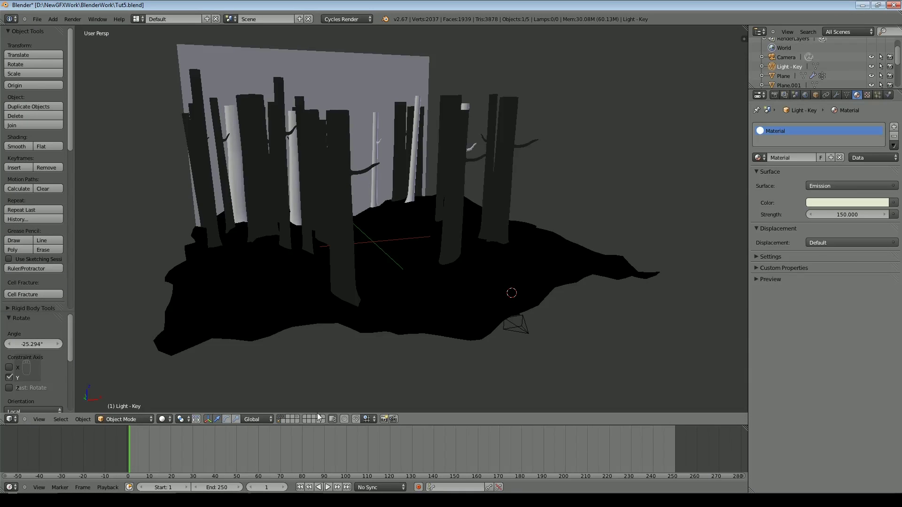
Open WoodlandPath1.blend from the BlenderWork folder, browsing the files as thumbnails.
{"action": "left_click", "coordinate": [36, 21]}
{"action": "left_click", "coordinate": [47, 39]}
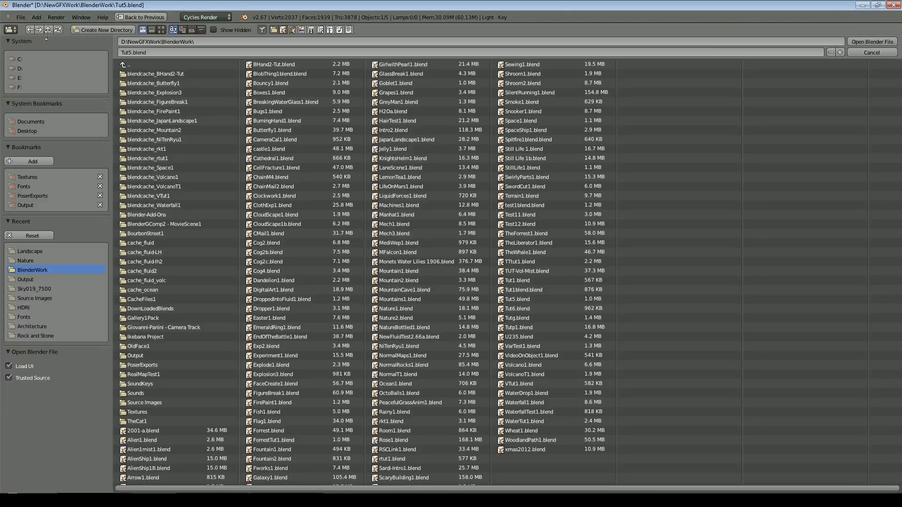
{"action": "left_click", "coordinate": [160, 30]}
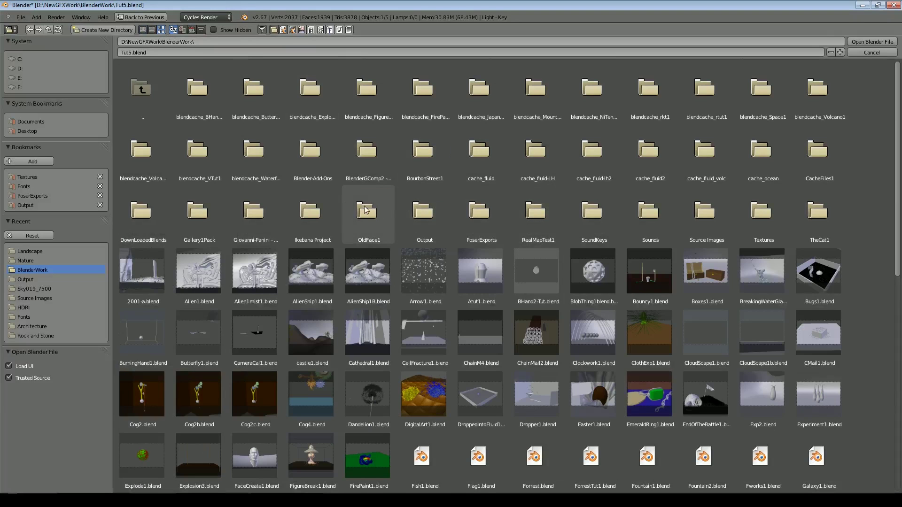
{"action": "scroll", "coordinate": [648, 413], "scroll_direction": "down", "scroll_amount": 10}
{"action": "left_click", "coordinate": [652, 458]}
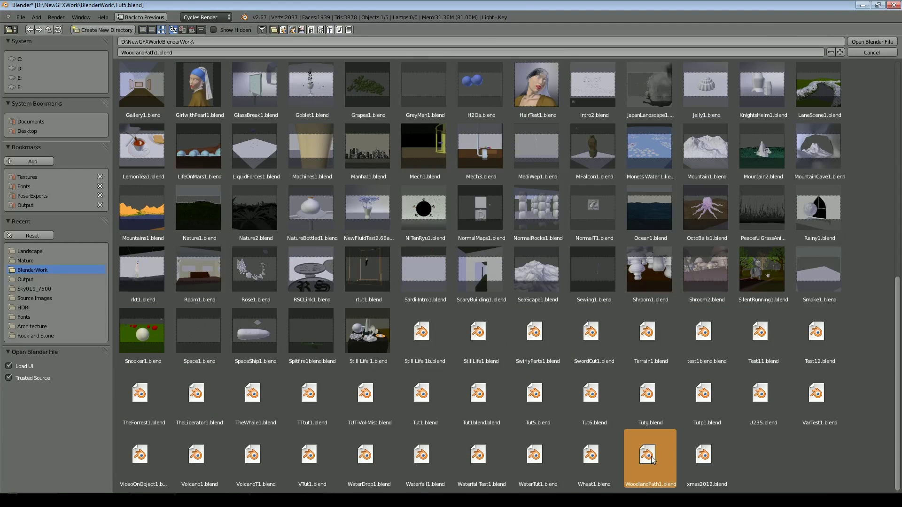
{"action": "double_click", "coordinate": [651, 457]}
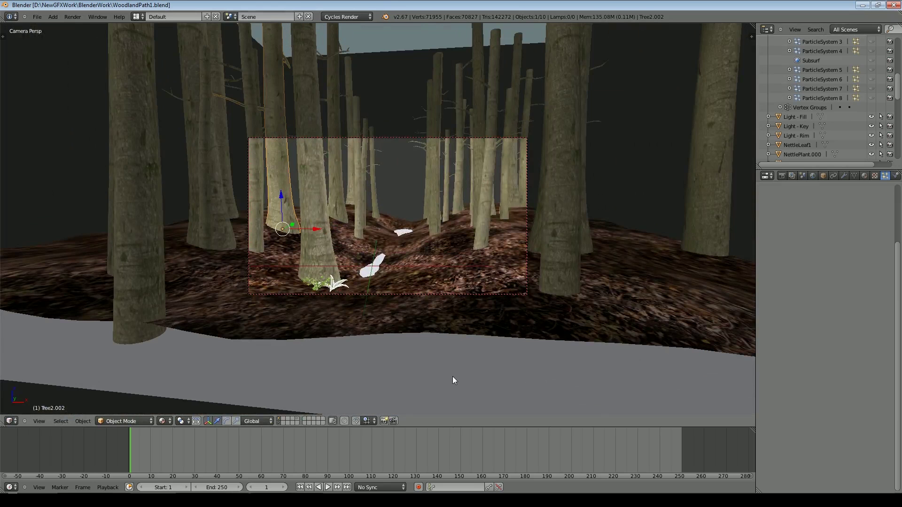
Select the Water plane and examine the layout of trunks, ground and water from outside the camera view.
{"action": "right_click", "coordinate": [453, 379]}
{"action": "scroll", "coordinate": [306, 331], "scroll_direction": "down", "scroll_amount": 4}
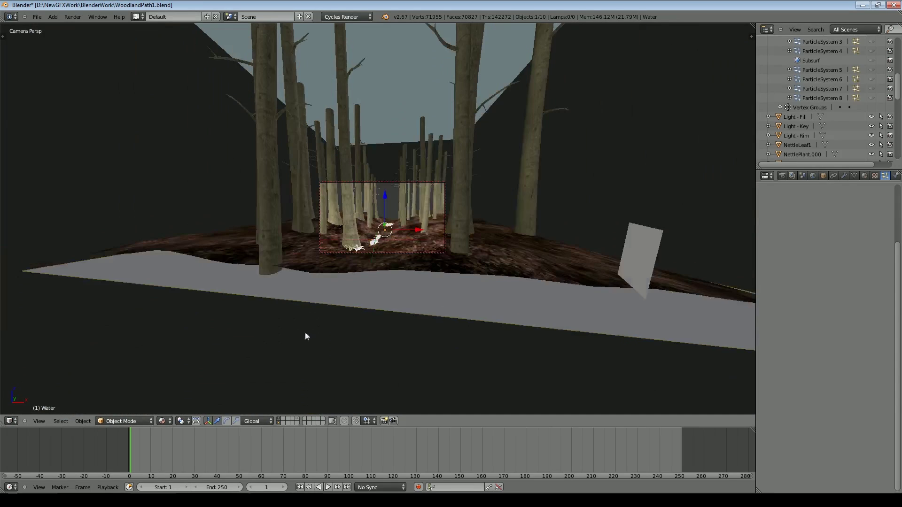
{"action": "middle_click_drag", "start_coordinate": [379, 297], "coordinate": [453, 261]}
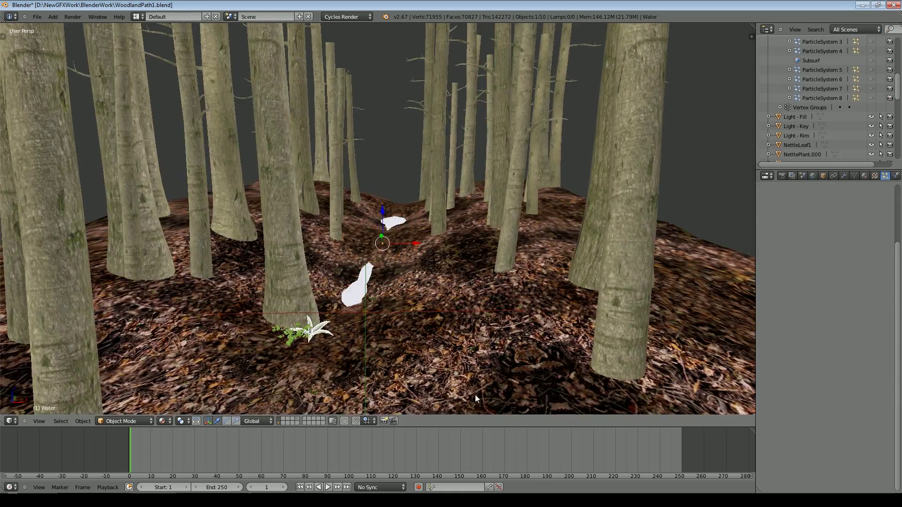
{"action": "scroll", "coordinate": [565, 345], "scroll_direction": "down", "scroll_amount": 3}
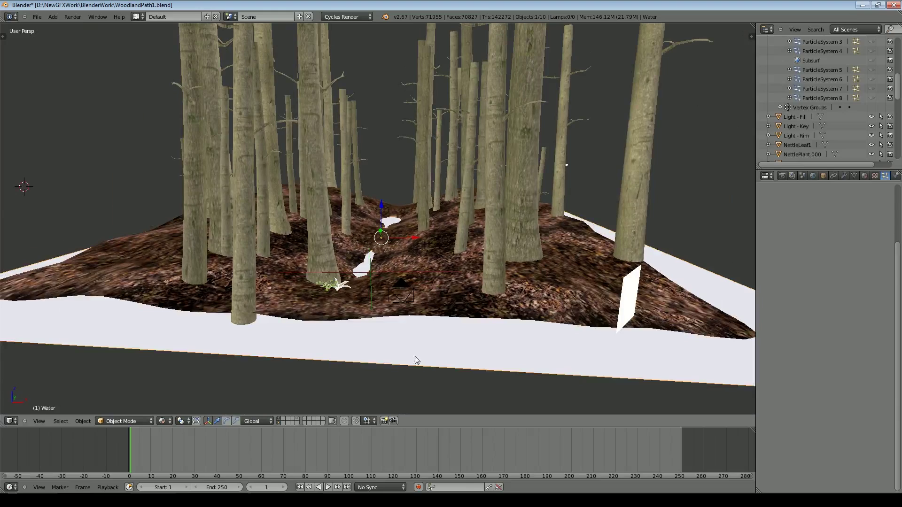
{"action": "scroll", "coordinate": [472, 302], "scroll_direction": "up", "scroll_amount": 5}
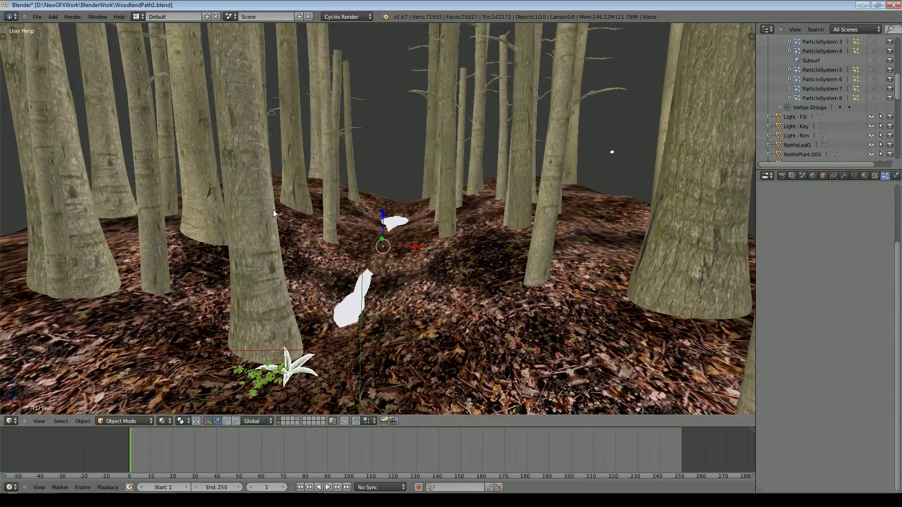
Show the Ground's ParticleSystem 2 in the viewport and examine the plants scattered around the path at close range.
{"action": "middle_click_drag", "start_coordinate": [502, 303], "coordinate": [503, 291]}
{"action": "scroll", "coordinate": [873, 84], "scroll_direction": "up", "scroll_amount": 5}
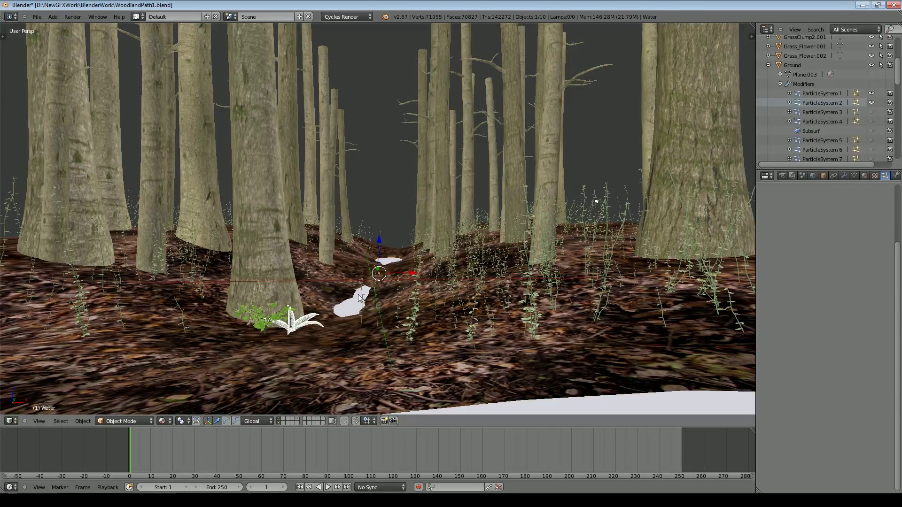
{"action": "middle_click_drag", "start_coordinate": [470, 246], "coordinate": [468, 246]}
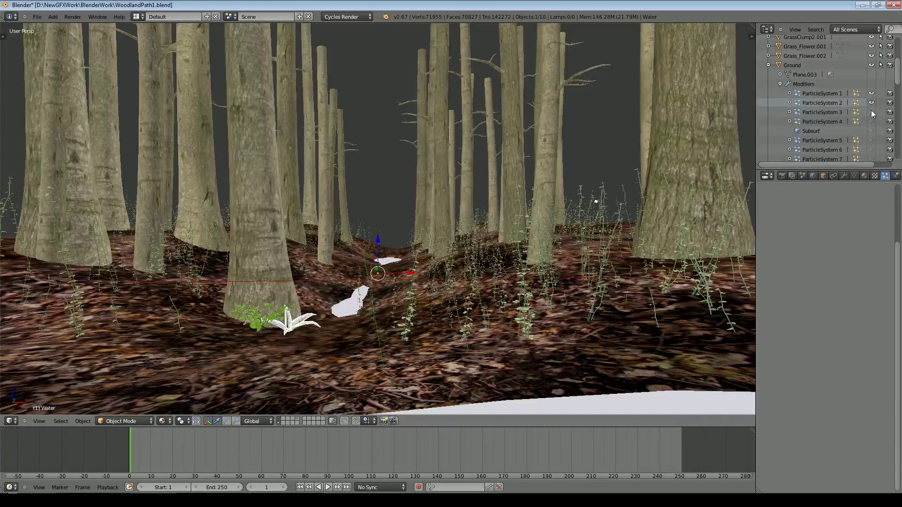